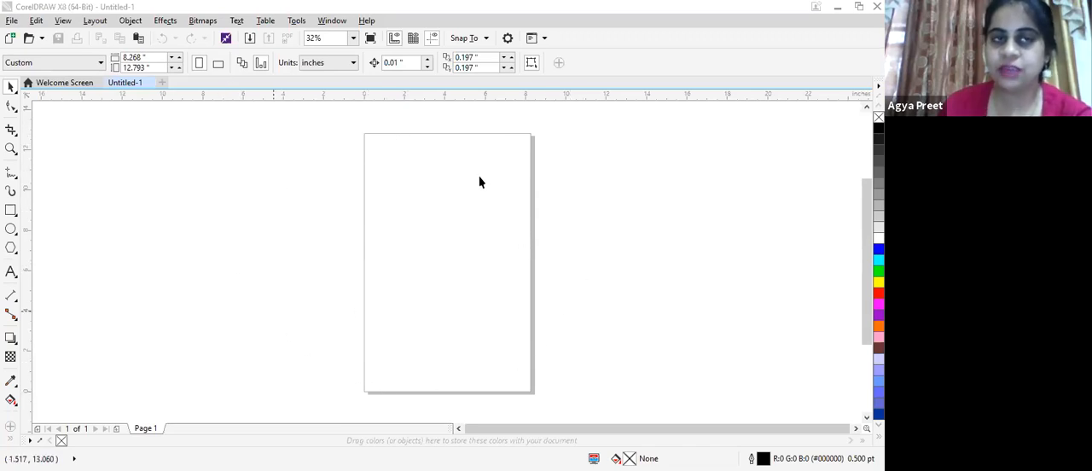
- Set the document's page size to the A4 preset
click(97, 65)
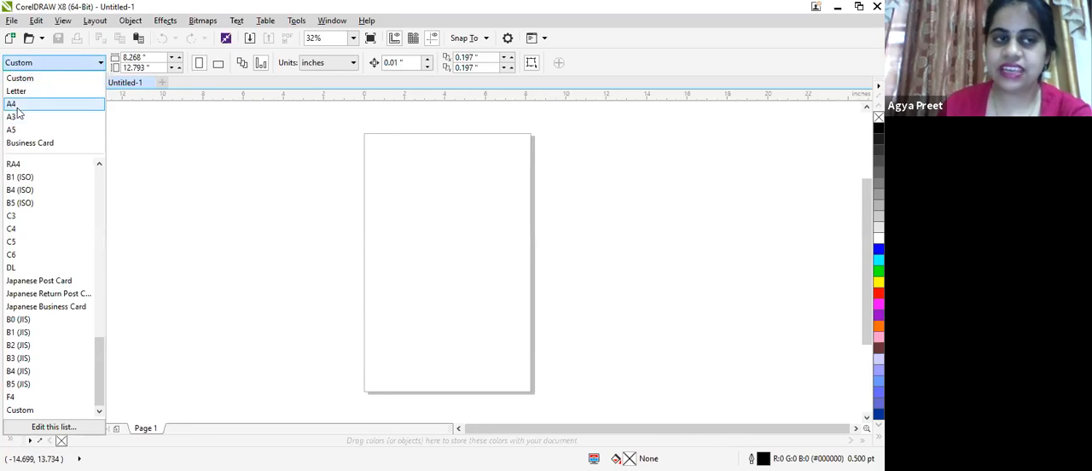
click(12, 104)
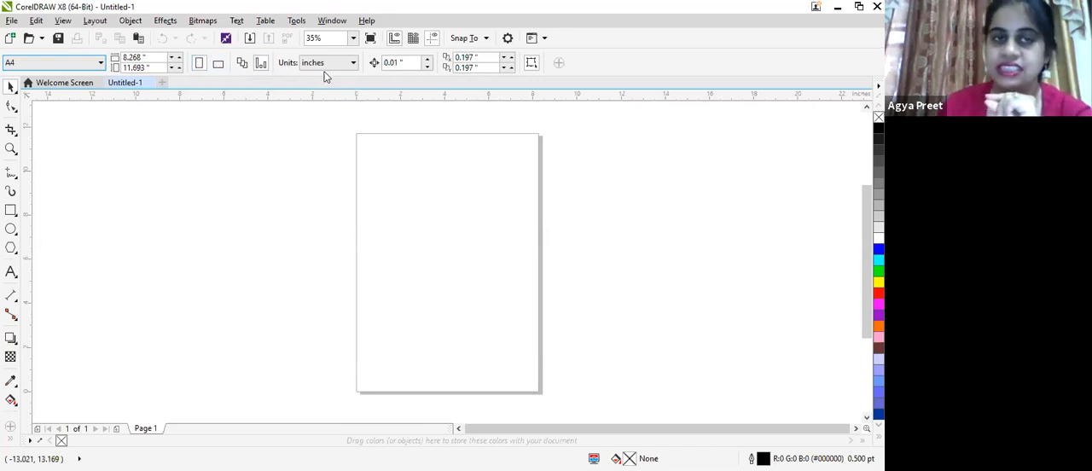
- Switch the document units to millimeters and back to inches
click(359, 64)
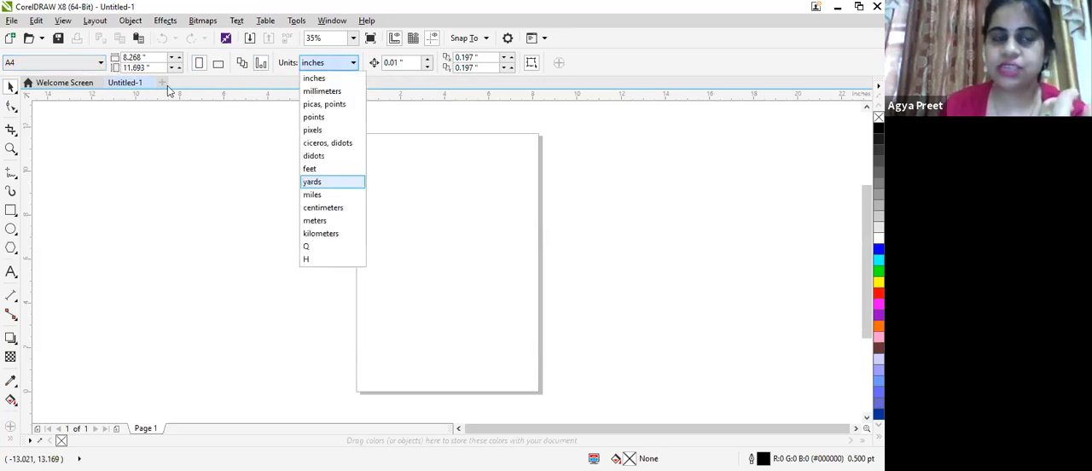
click(324, 91)
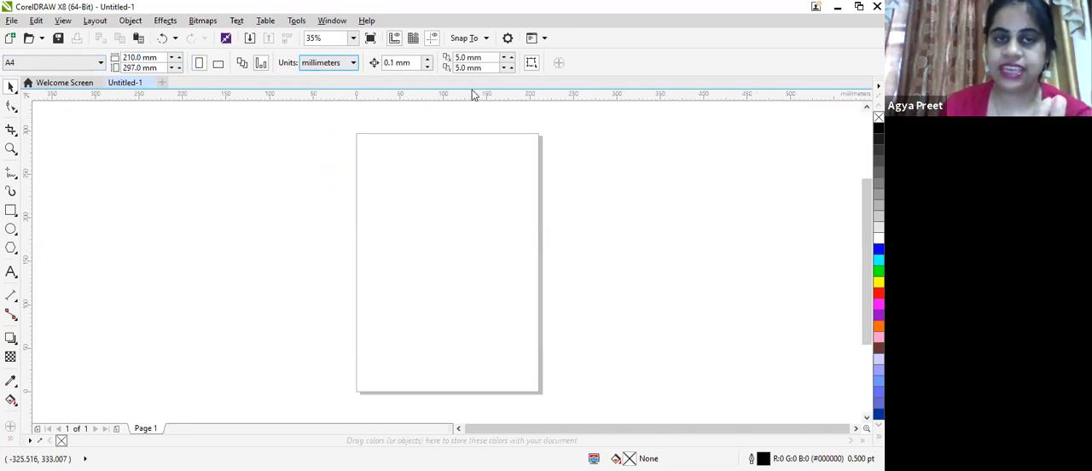
click(345, 65)
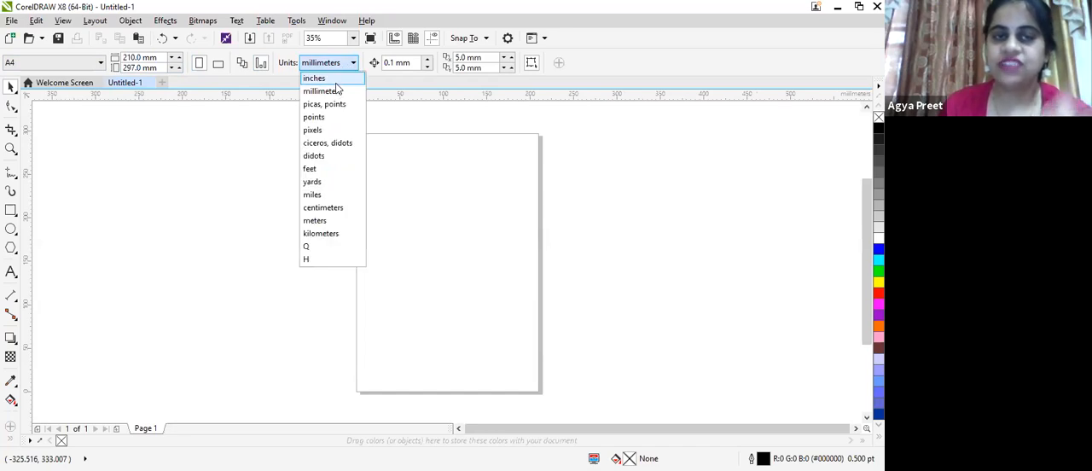
click(336, 81)
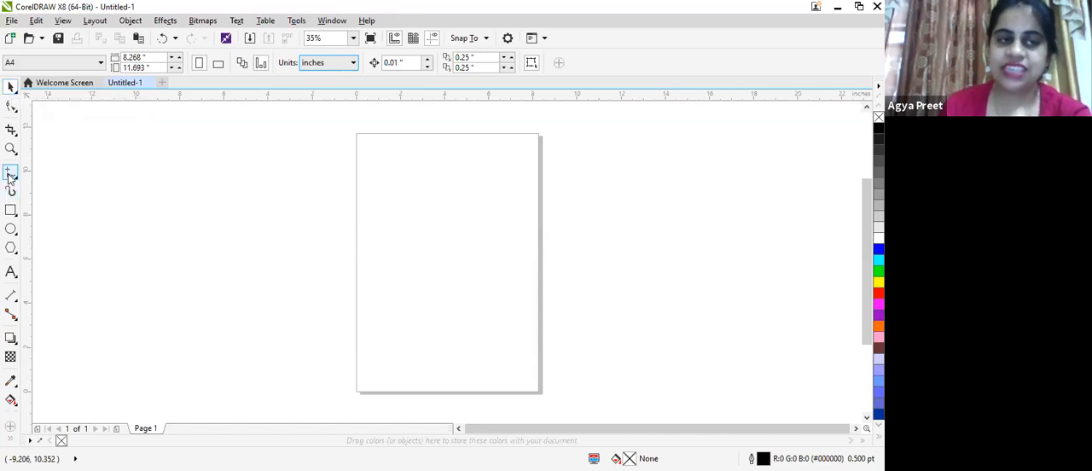
- Draw a rectangle about 5.2 inches wide and 4.3 inches high in the upper half of the page
click(11, 210)
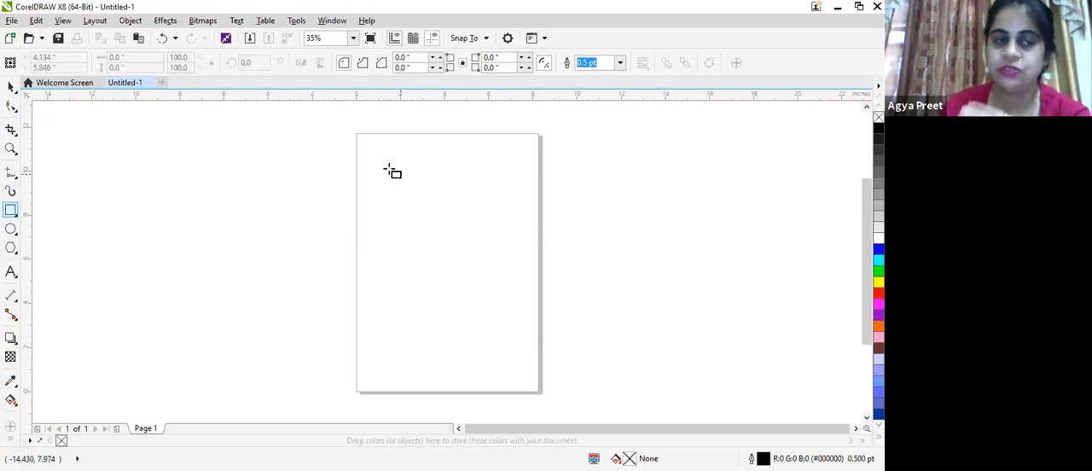
drag(380, 172, 494, 268)
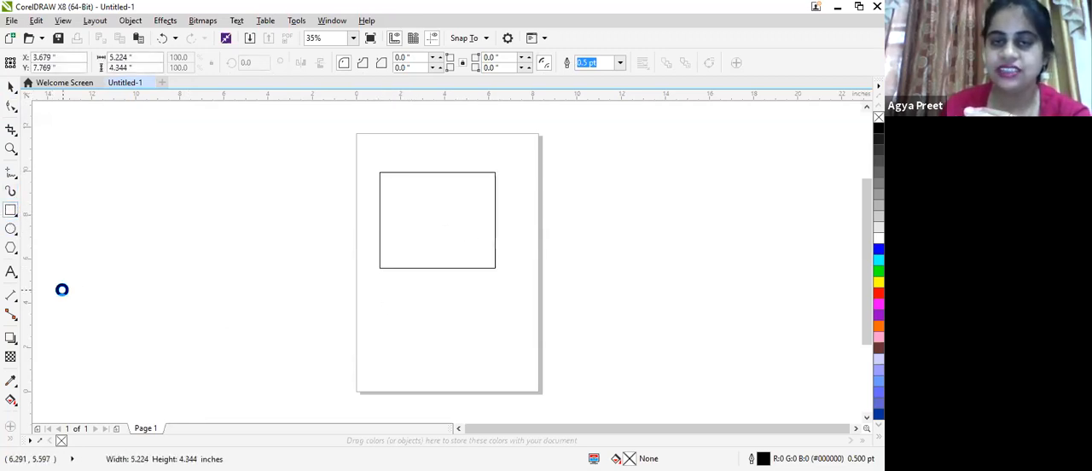
click(13, 84)
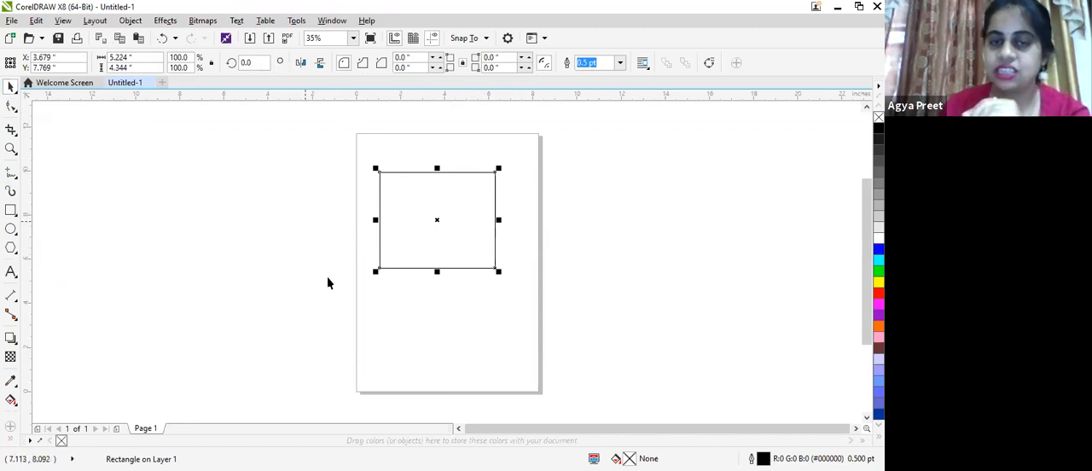
- Draw four more rectangles about 5 inches tall: left of the page, across its lower-right and lower-left edges, and across its upper-left corner
click(11, 209)
drag(251, 176, 324, 284)
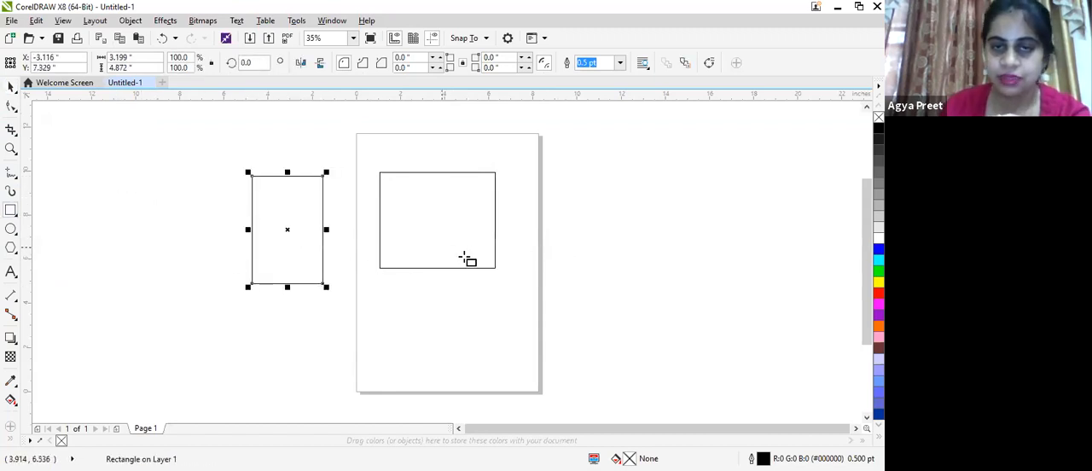
drag(476, 240, 585, 350)
click(376, 279)
drag(343, 228, 446, 351)
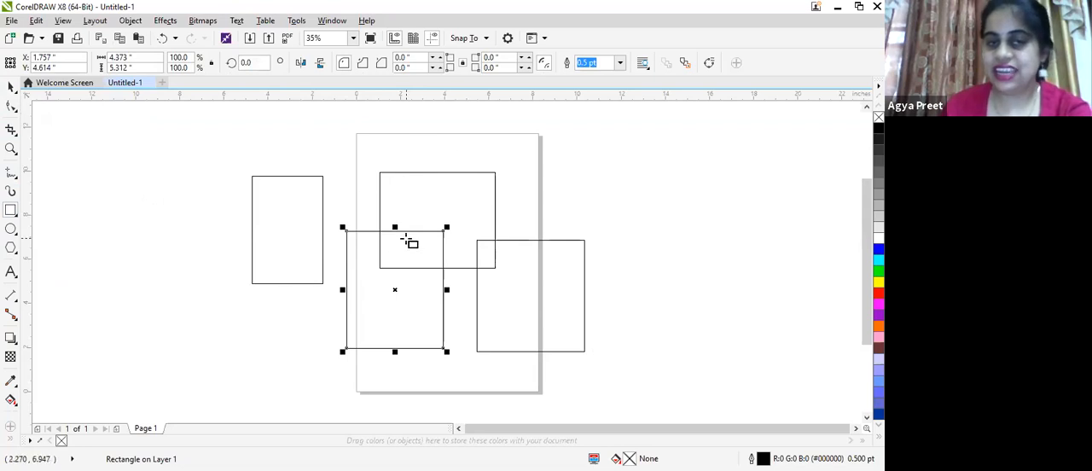
drag(307, 120, 401, 231)
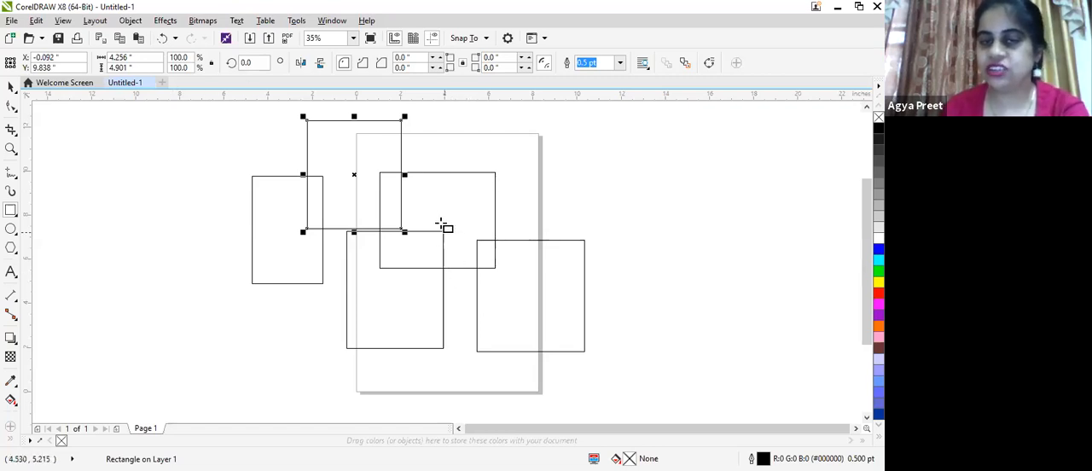
- Move the rectangle in the upper half of the page past the upper-right corner and down between the two lower rectangles, overlapping both
click(11, 87)
click(12, 87)
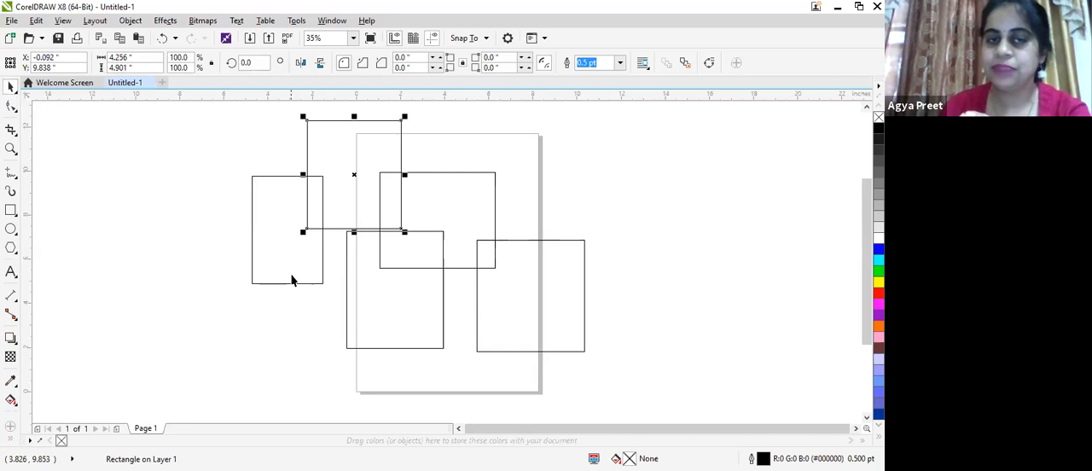
click(485, 174)
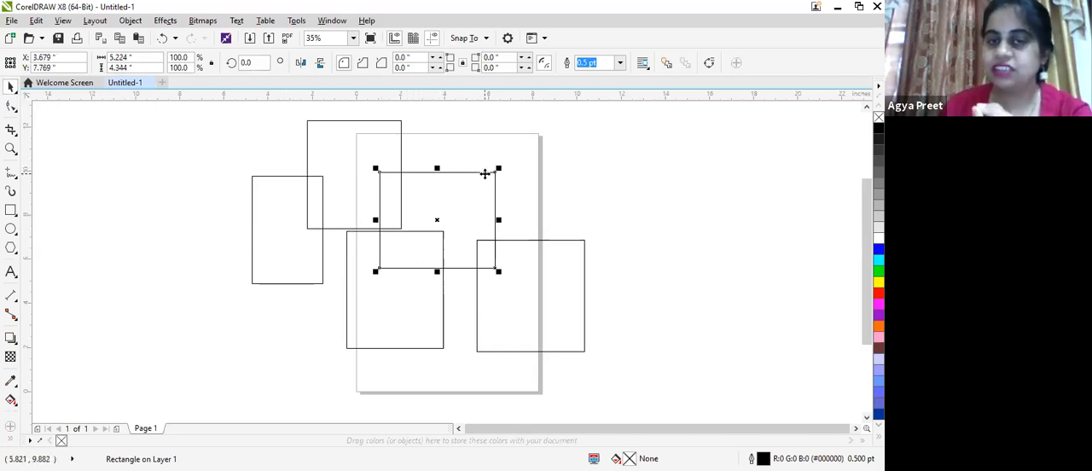
drag(441, 218, 565, 162)
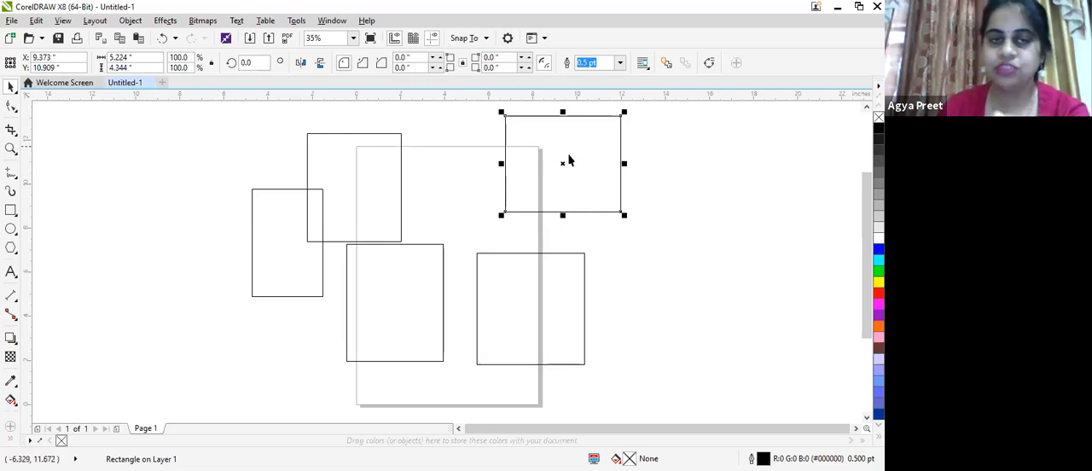
drag(563, 166, 527, 174)
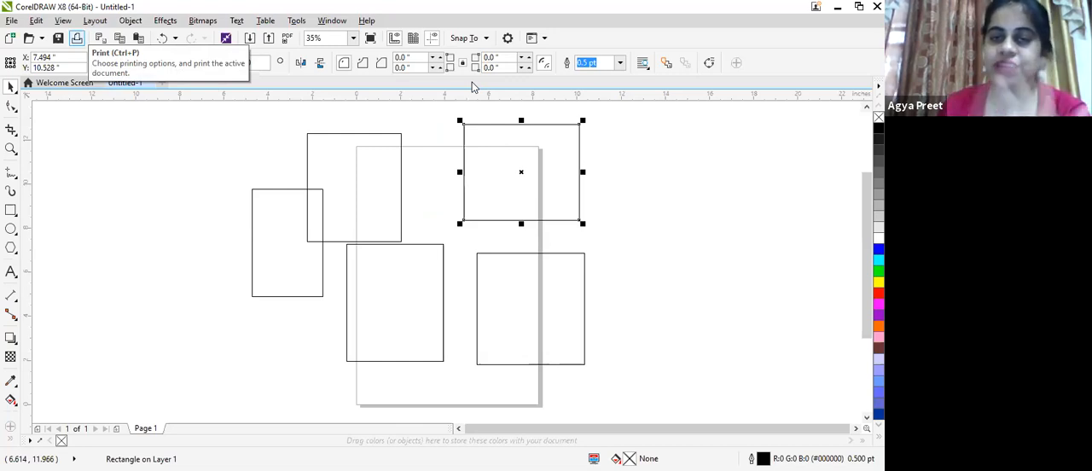
drag(516, 174, 471, 300)
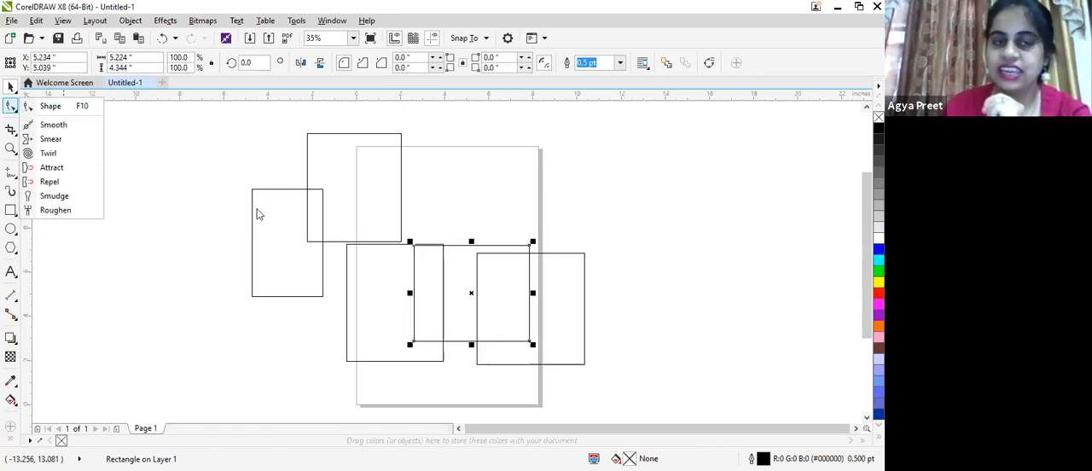
- Move the rectangle at the page's upper-left corner slightly right, to about X 1.14 and Y 9.66 inches, and show its rotation handles
click(332, 134)
click(332, 133)
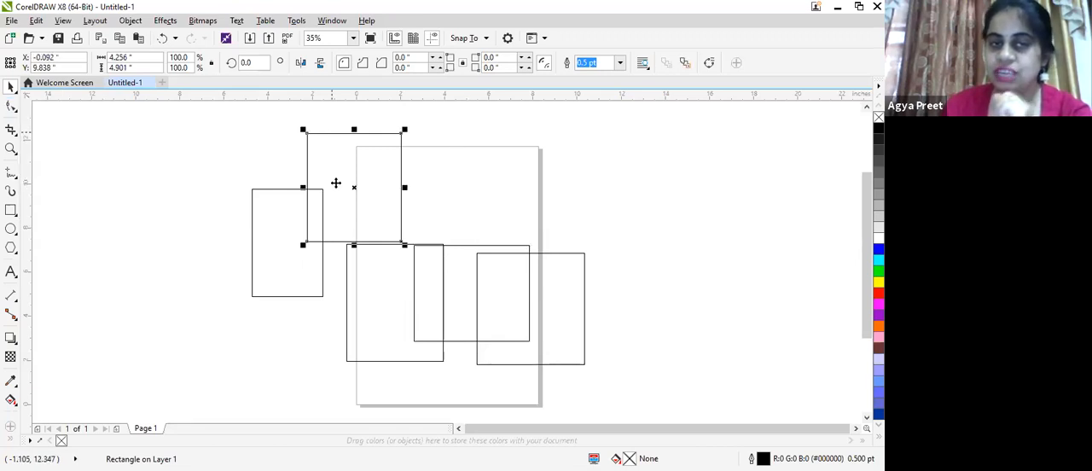
key(F10)
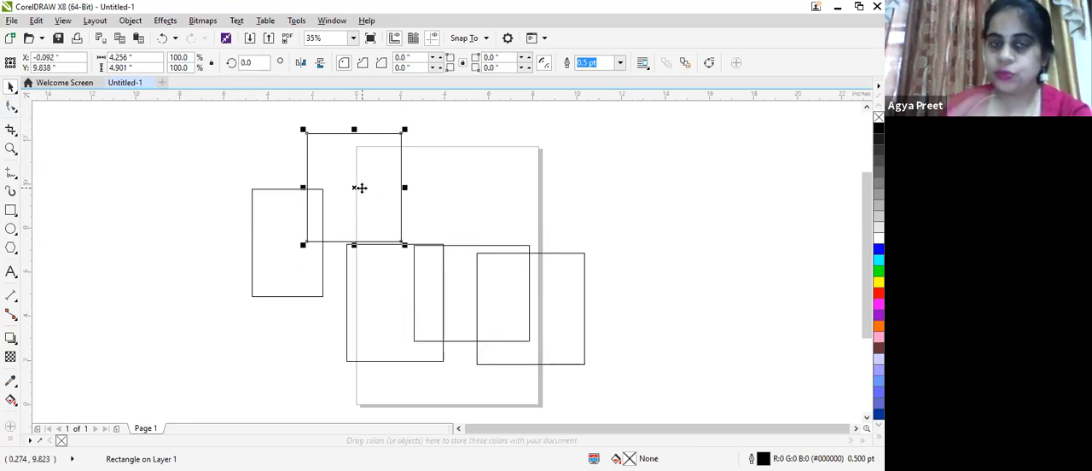
mouse_move(368, 190)
mouse_down()
mouse_move(381, 173)
mouse_move(494, 175)
mouse_move(386, 188)
mouse_up()
click(385, 188)
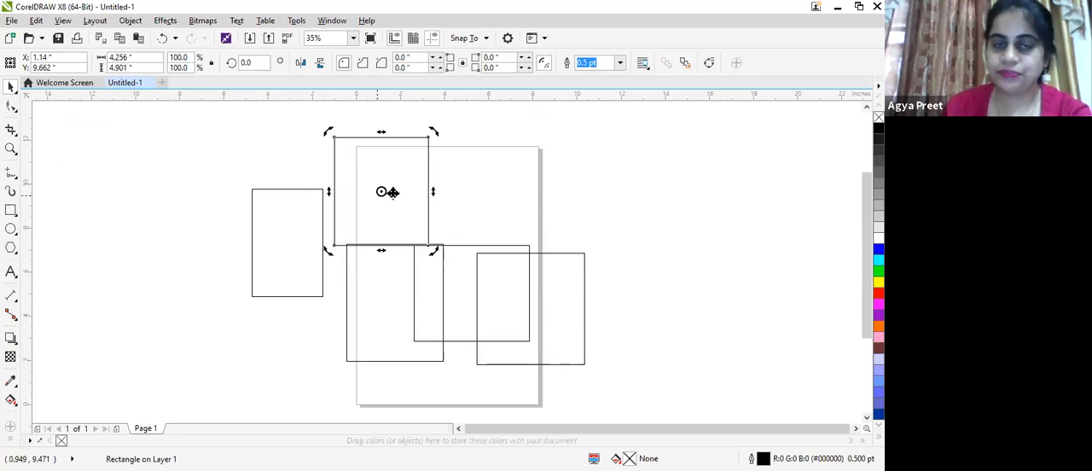
- Shift the upper rectangle's rotation centre down and right, and rotate the rectangle clockwise to an angle of about 268.6 degrees
drag(380, 192, 399, 223)
click(385, 180)
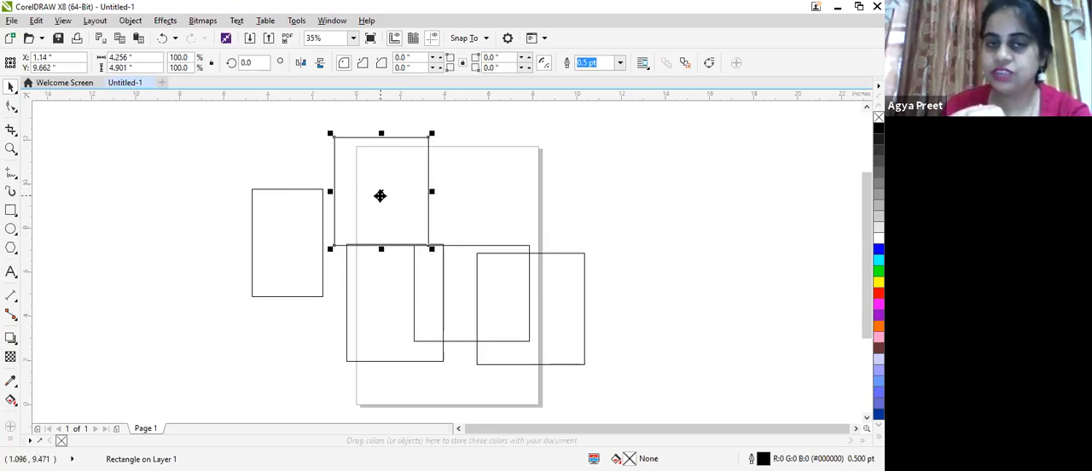
click(379, 195)
drag(434, 129, 436, 255)
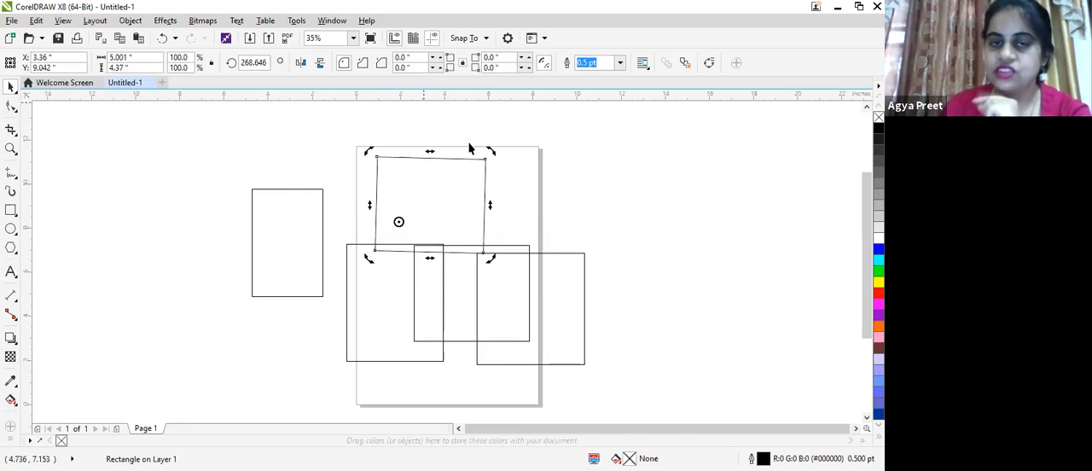
click(442, 202)
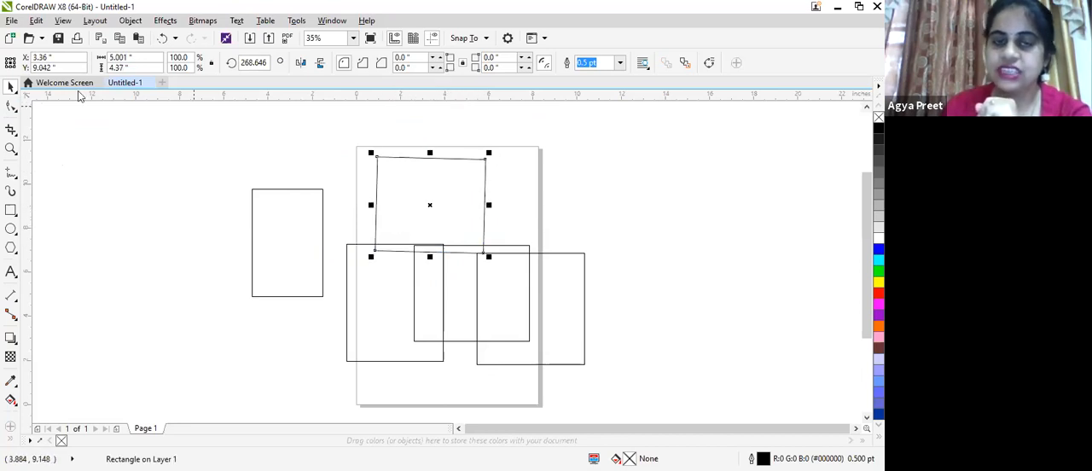
- Round all four corners of the rotated rectangle to a radius of about 1.17 inches with the Shape tool
click(11, 105)
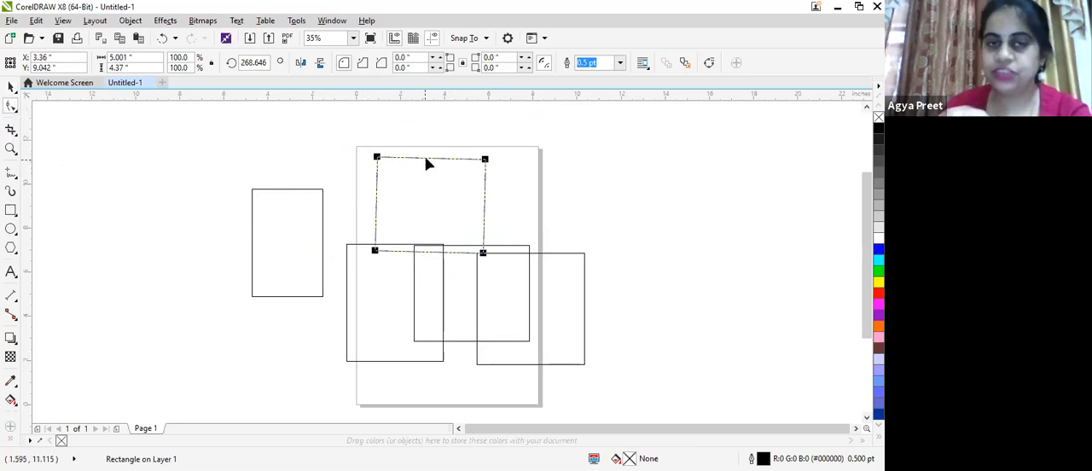
scroll(427, 158, up, 4)
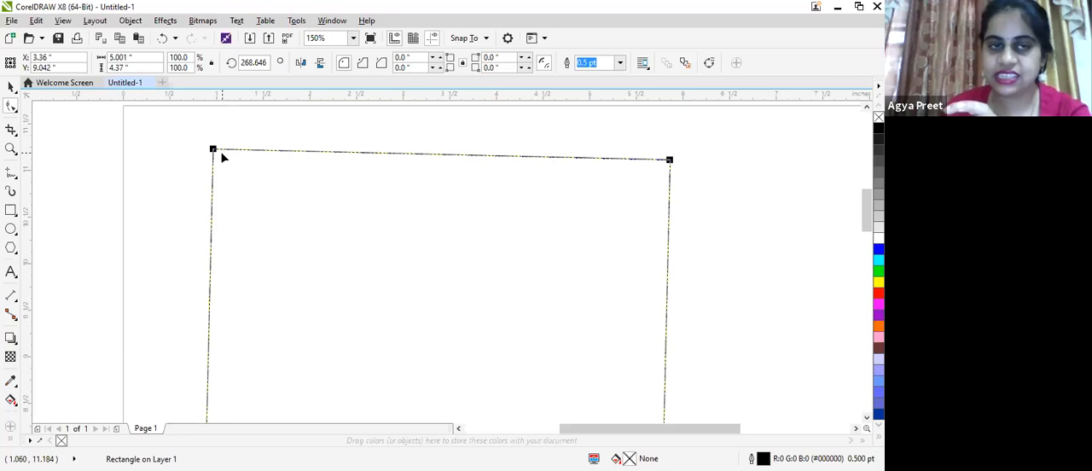
scroll(223, 154, up, 2)
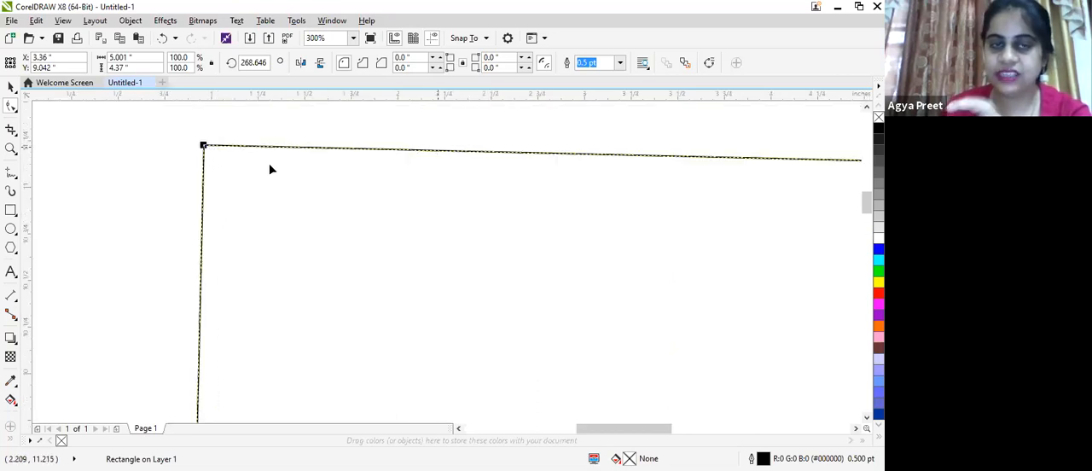
scroll(290, 149, down, 1)
scroll(290, 149, down, 1)
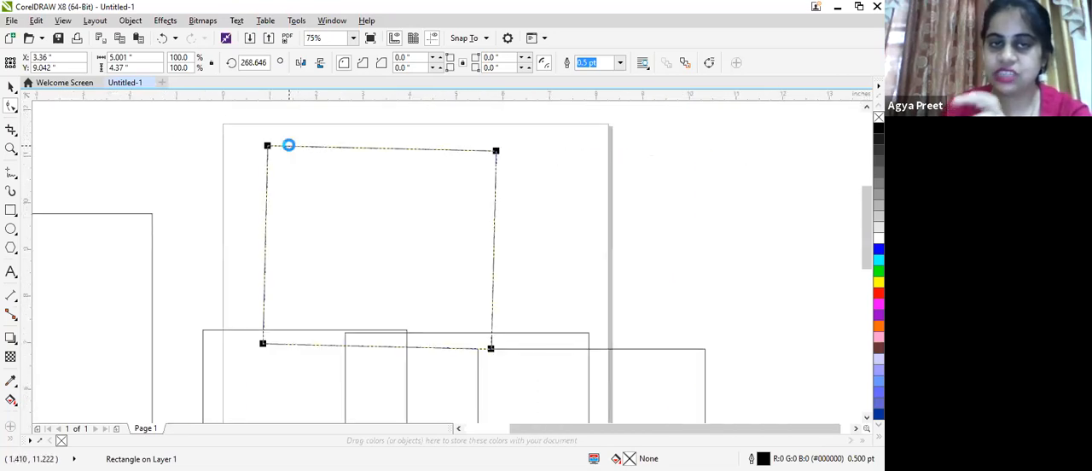
scroll(290, 149, up, 1)
scroll(288, 149, up, 1)
scroll(289, 150, down, 3)
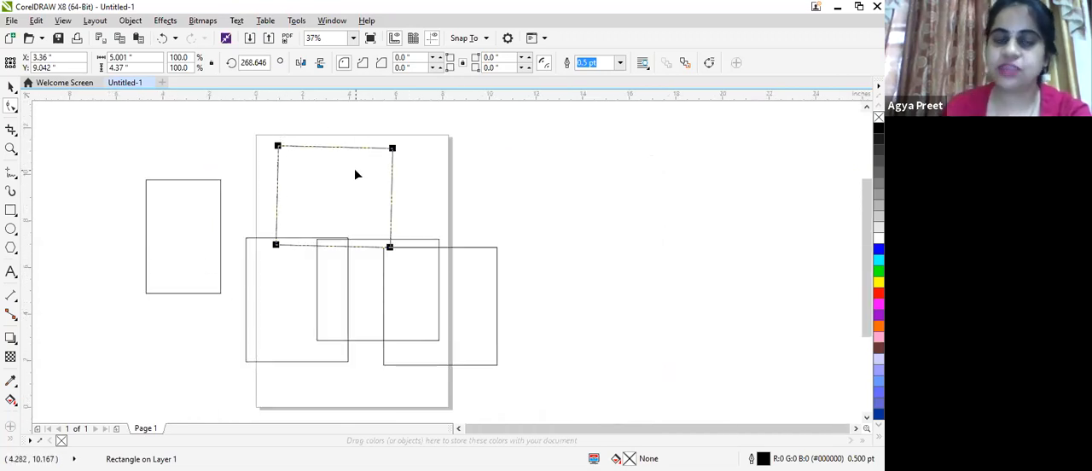
scroll(293, 149, up, 2)
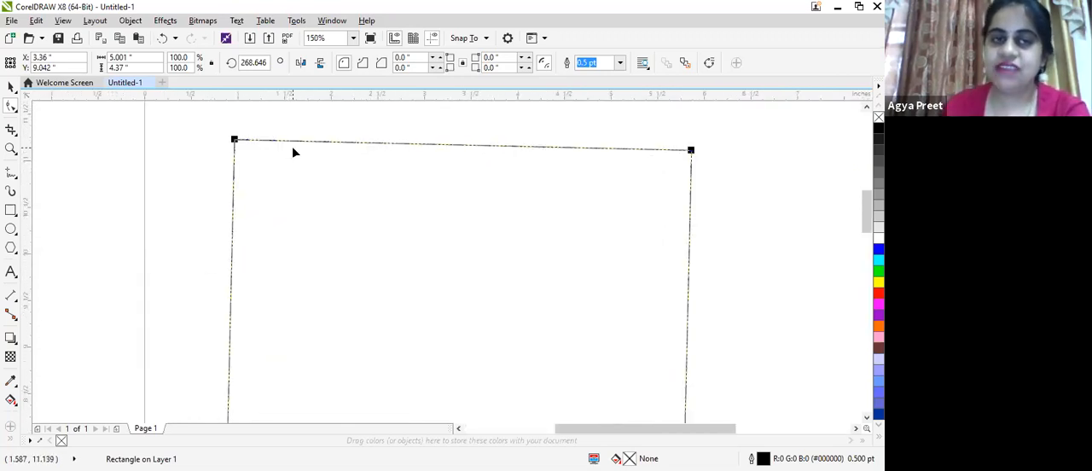
click(237, 139)
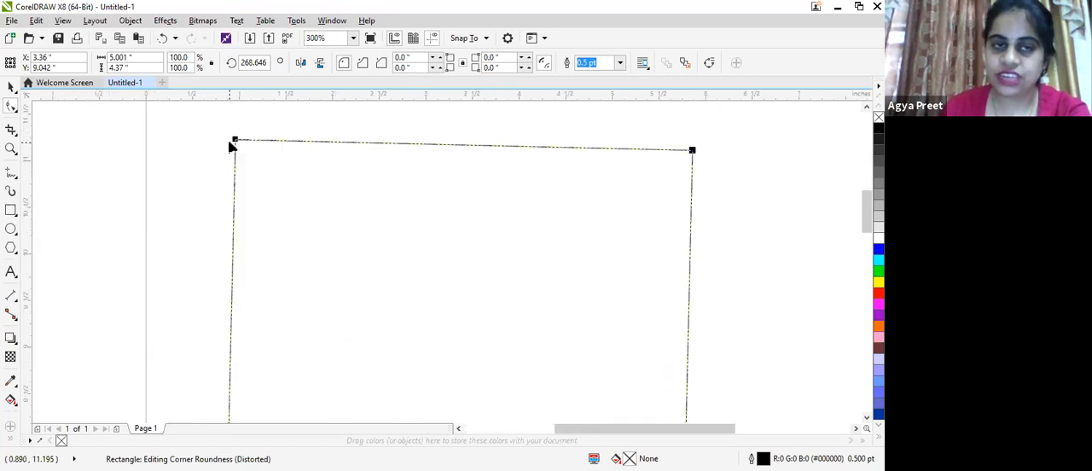
scroll(228, 139, down, 1)
drag(462, 148, 406, 156)
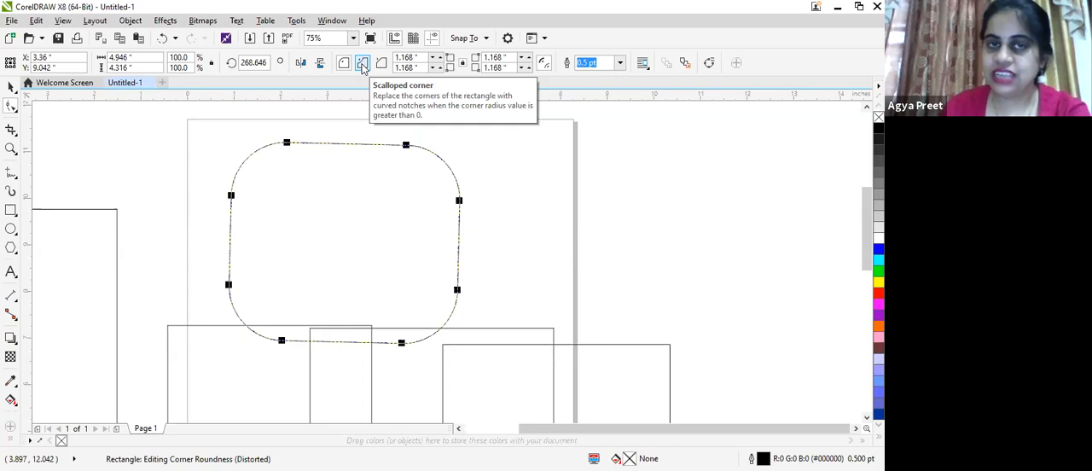
- Change the rotated rectangle's corners to scalloped and enlarge their radius to about 2.13 inches
click(362, 64)
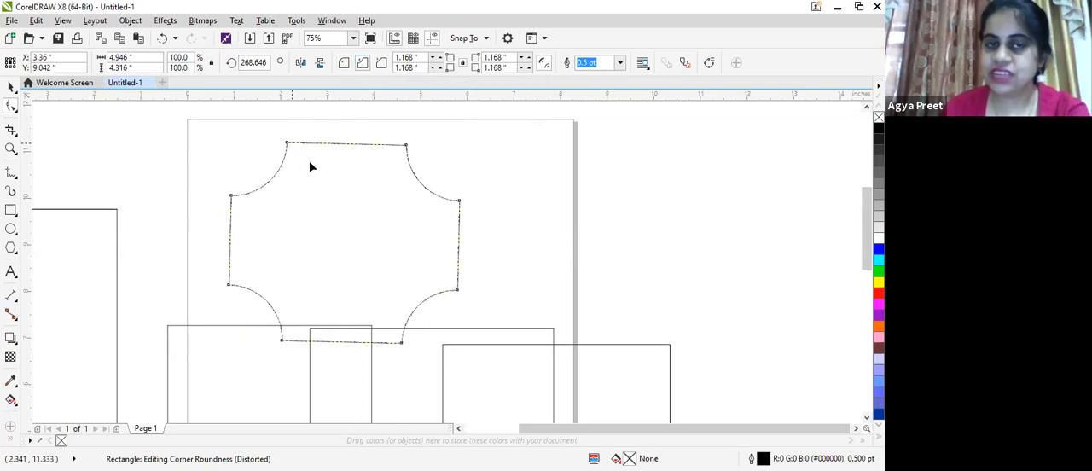
click(407, 145)
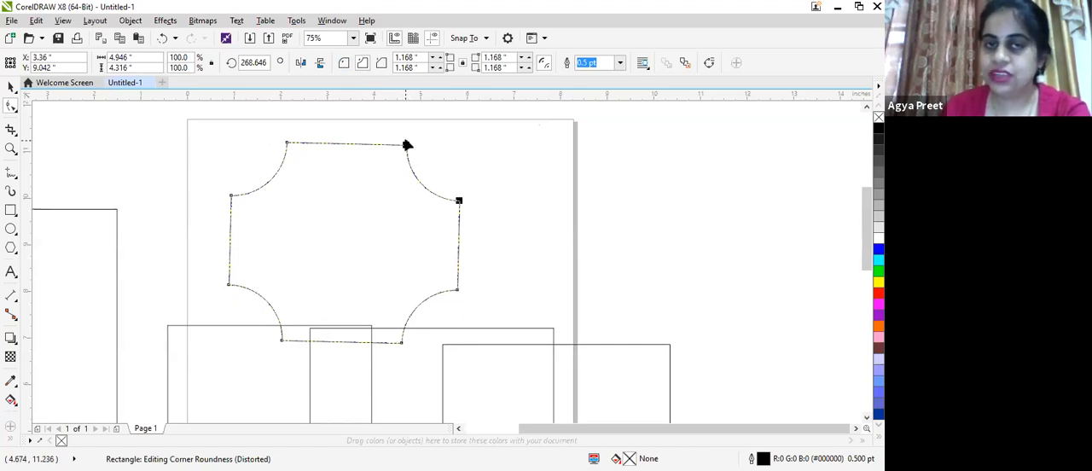
drag(402, 145, 345, 150)
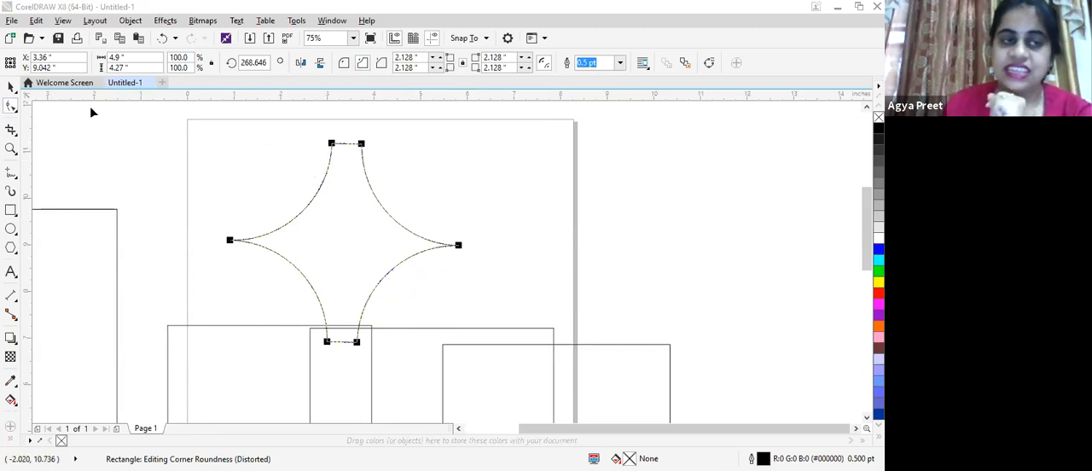
click(13, 106)
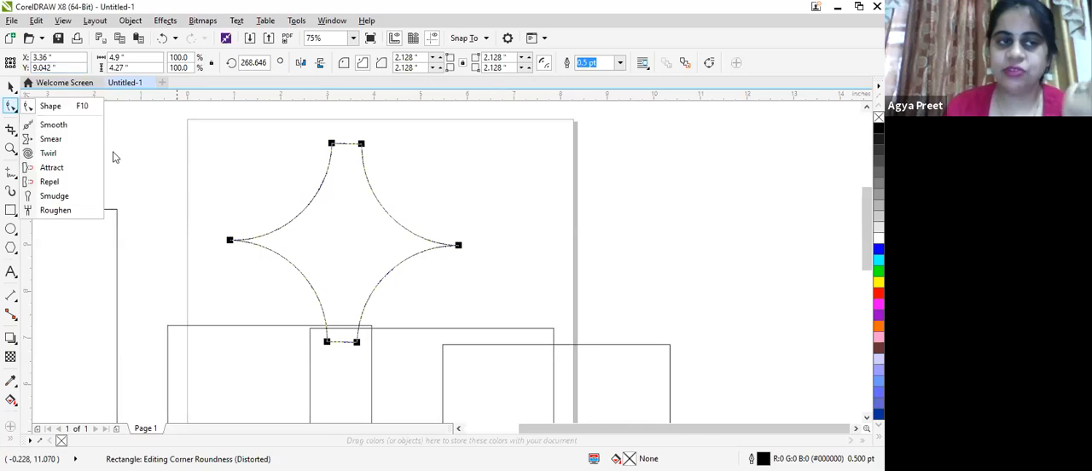
click(121, 152)
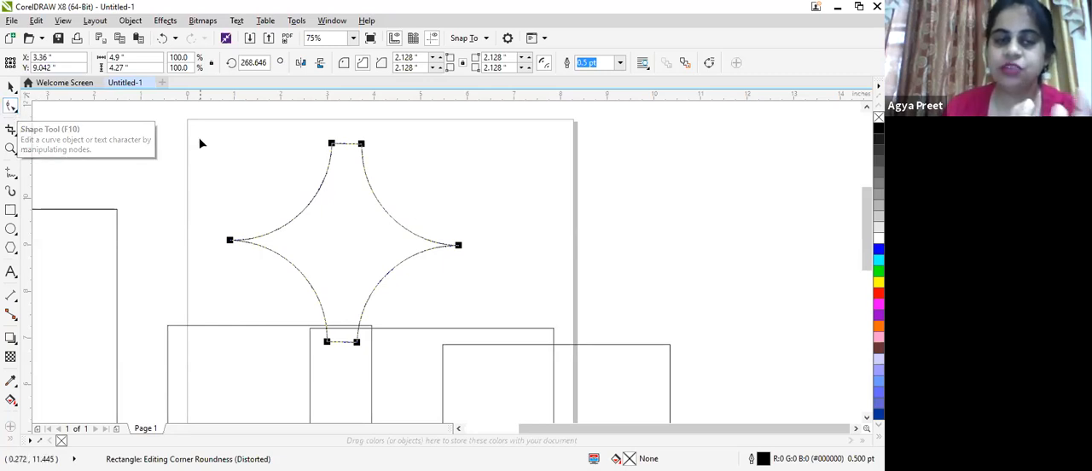
- Select all the shapes on and around the page and delete them
scroll(201, 143, down, 2)
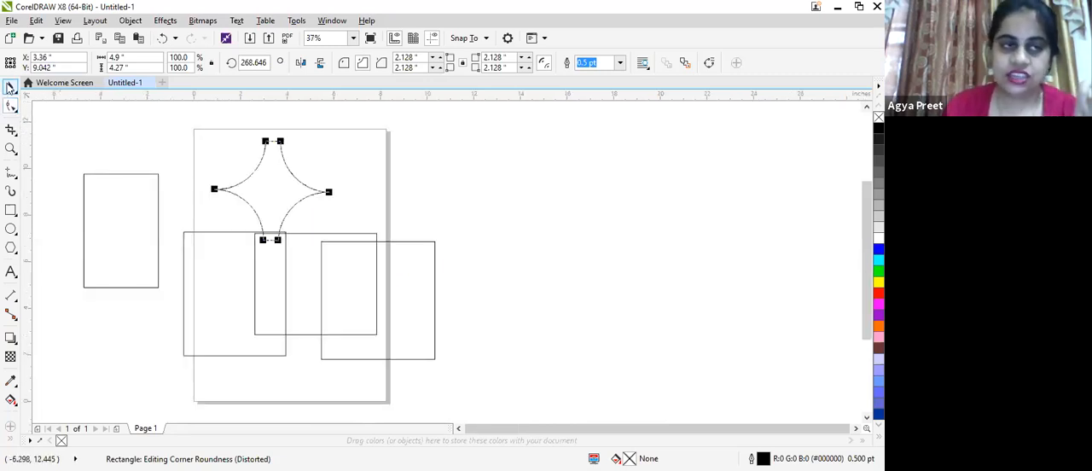
click(11, 86)
drag(74, 127, 475, 393)
key(Delete)
- Draw a rectangle about 4.75 inches wide and 4.81 inches high in the middle of the page
click(11, 210)
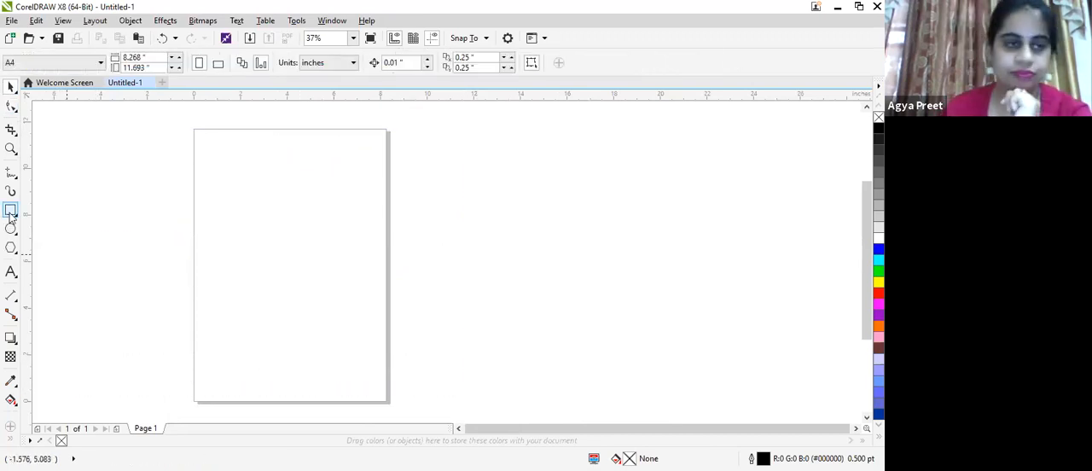
drag(219, 189, 331, 304)
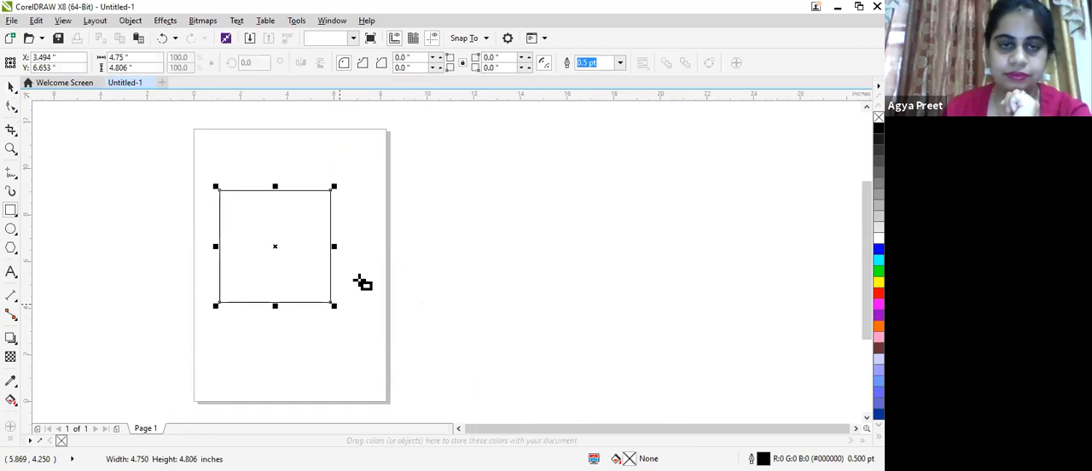
scroll(361, 282, up, 1)
scroll(361, 282, down, 1)
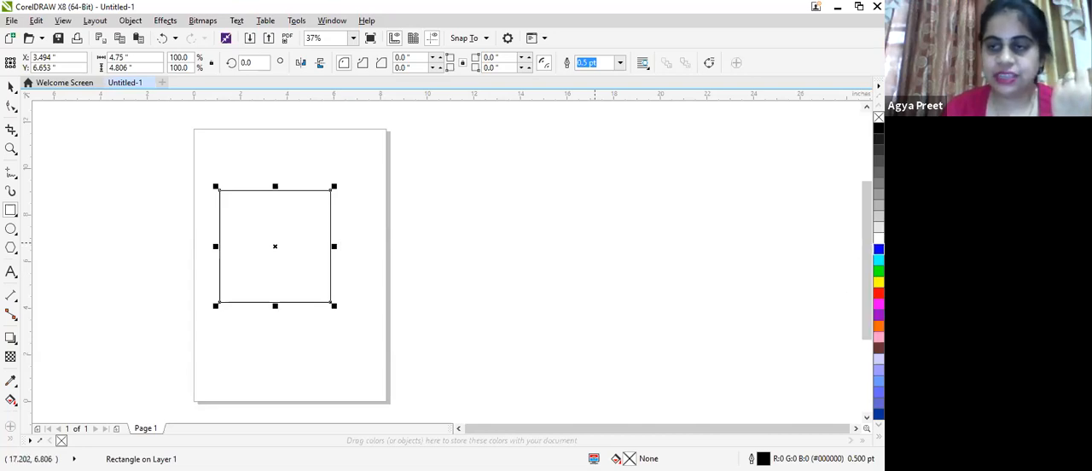
- Fill the rectangle with blue and colour its outline red
click(878, 249)
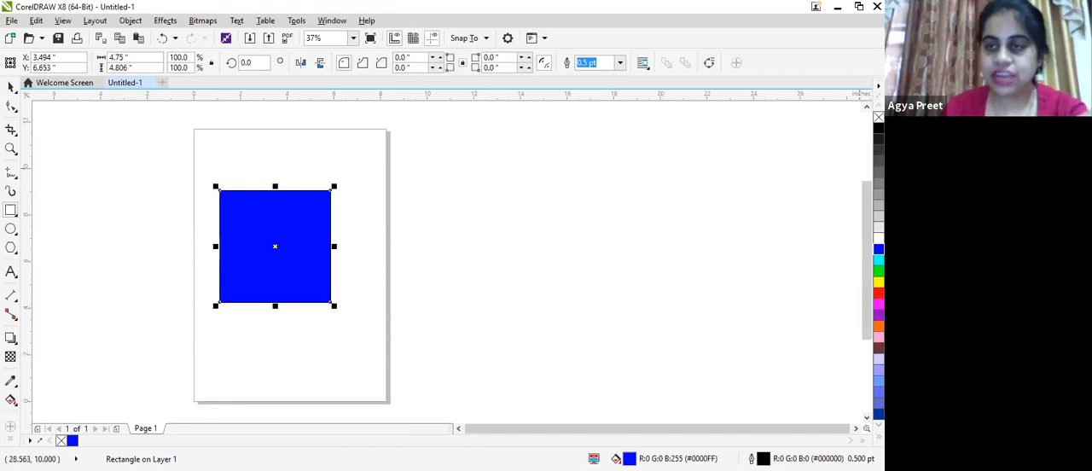
right_click(878, 293)
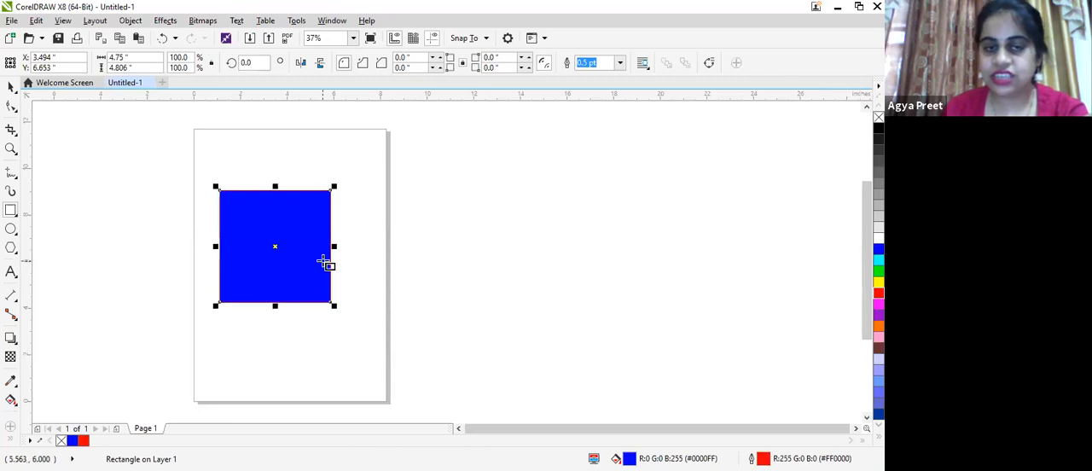
scroll(288, 211, up, 1)
scroll(288, 212, up, 2)
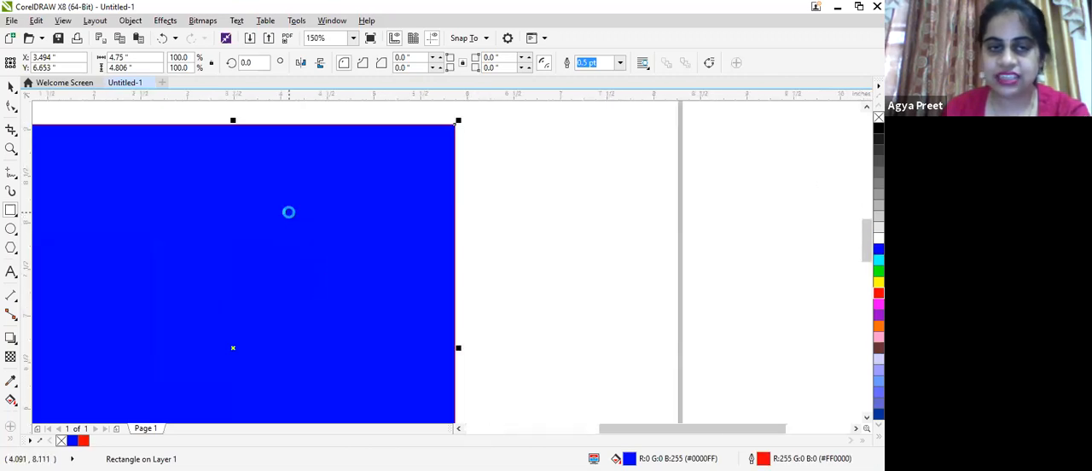
scroll(327, 185, down, 3)
scroll(373, 116, up, 1)
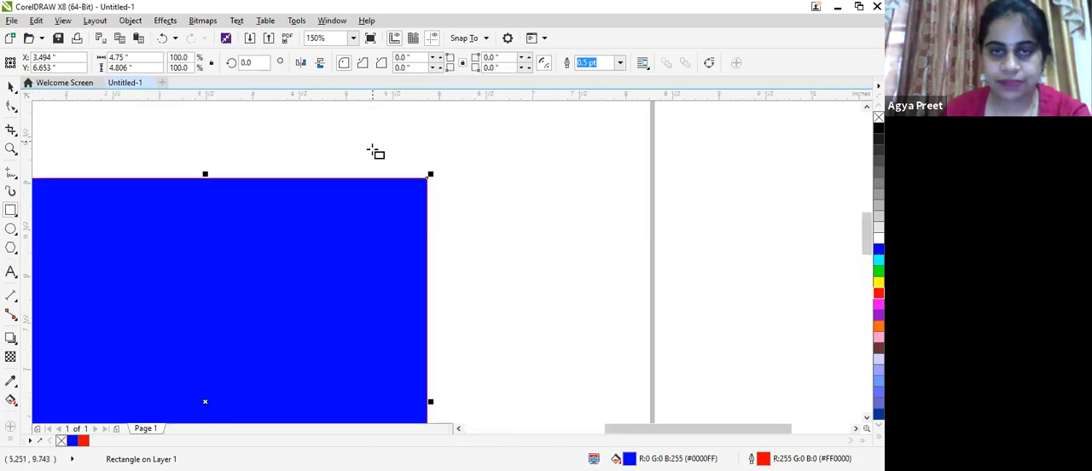
- Set the rectangle's outline width to 12 pt and move it up and right to about X 4.44, Y 8.57 inches
scroll(375, 152, up, 2)
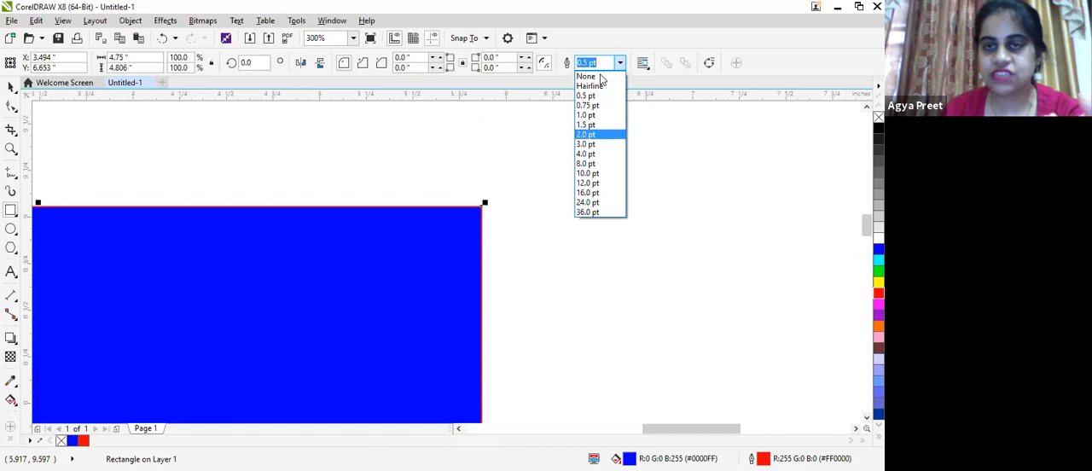
click(588, 183)
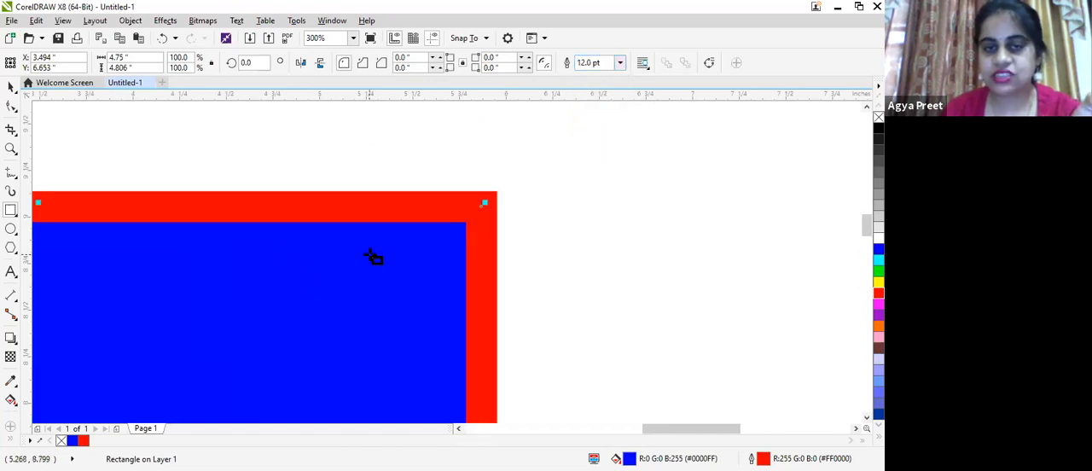
scroll(370, 255, down, 2)
scroll(370, 255, down, 1)
scroll(369, 254, up, 1)
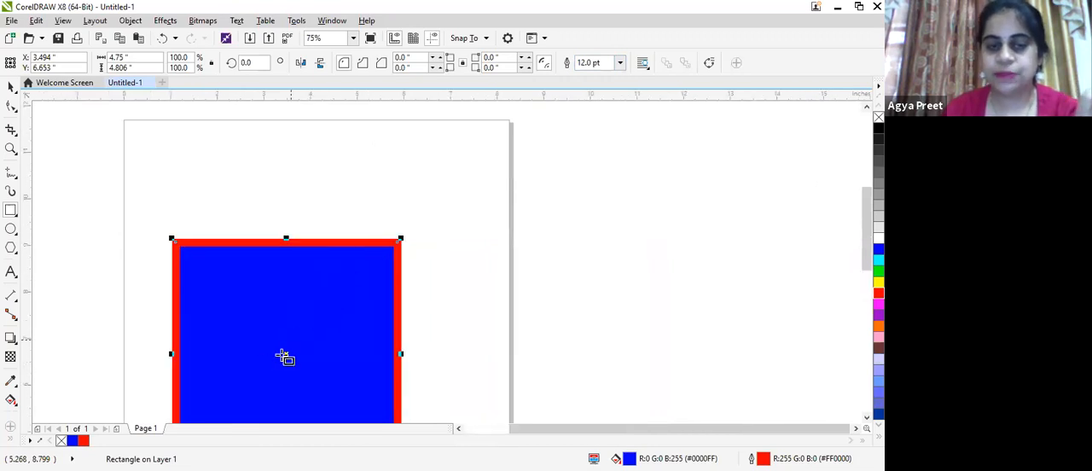
drag(284, 352, 329, 264)
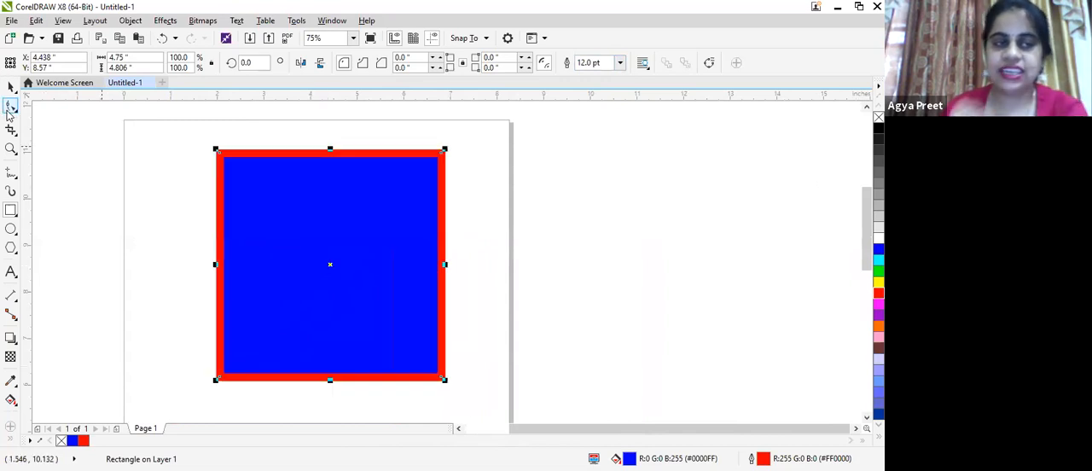
- Activate the Smooth tool and set its nib size to 2.0 inches
click(10, 108)
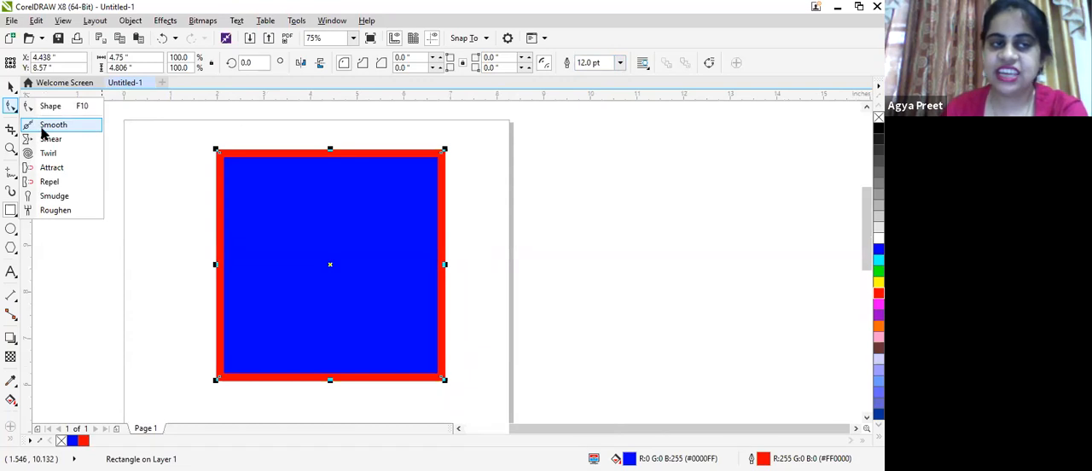
click(47, 125)
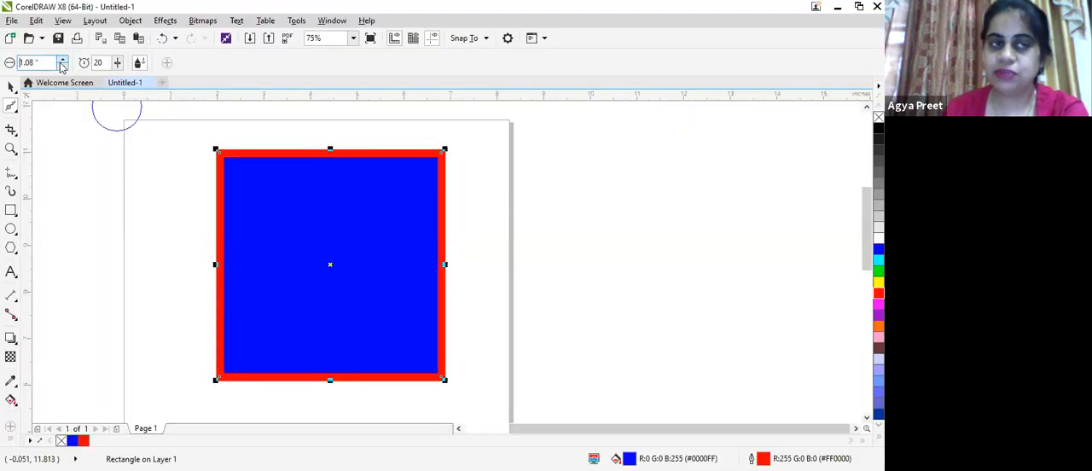
click(61, 65)
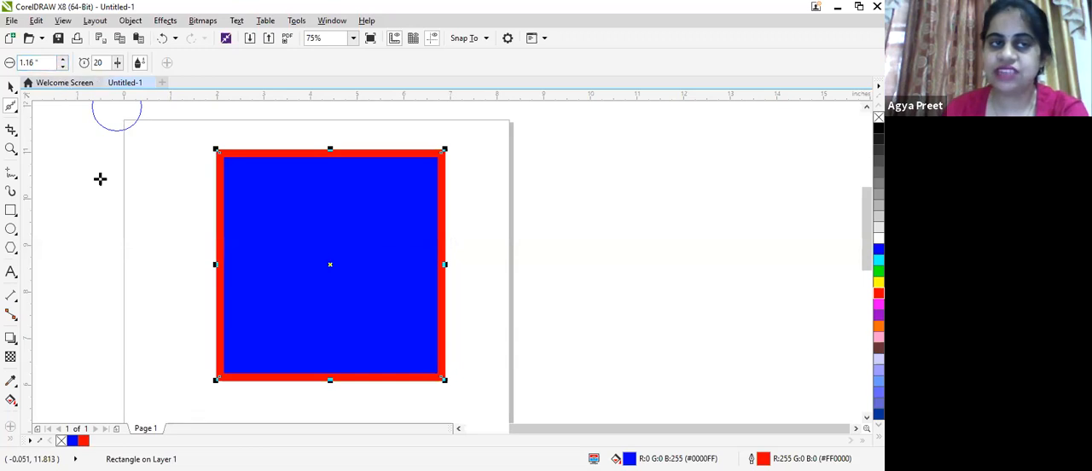
click(63, 67)
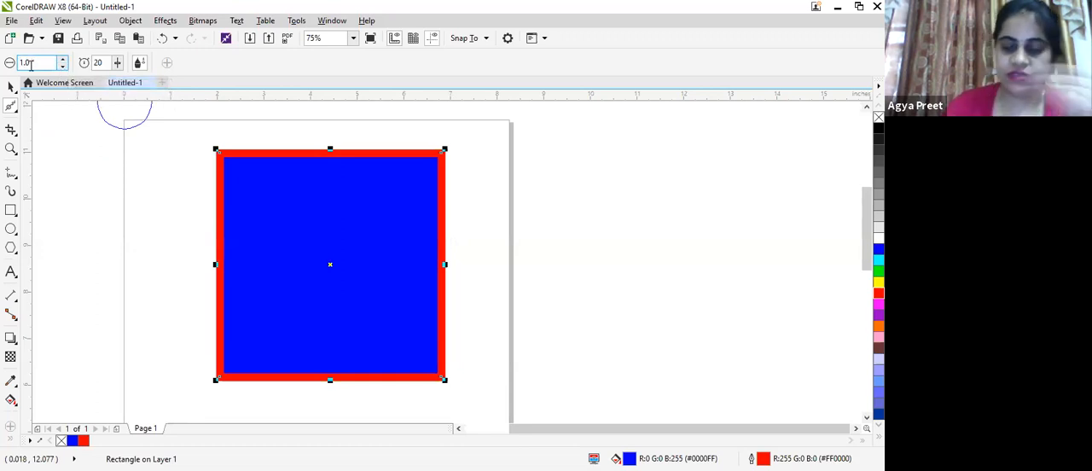
key(BackSpace)
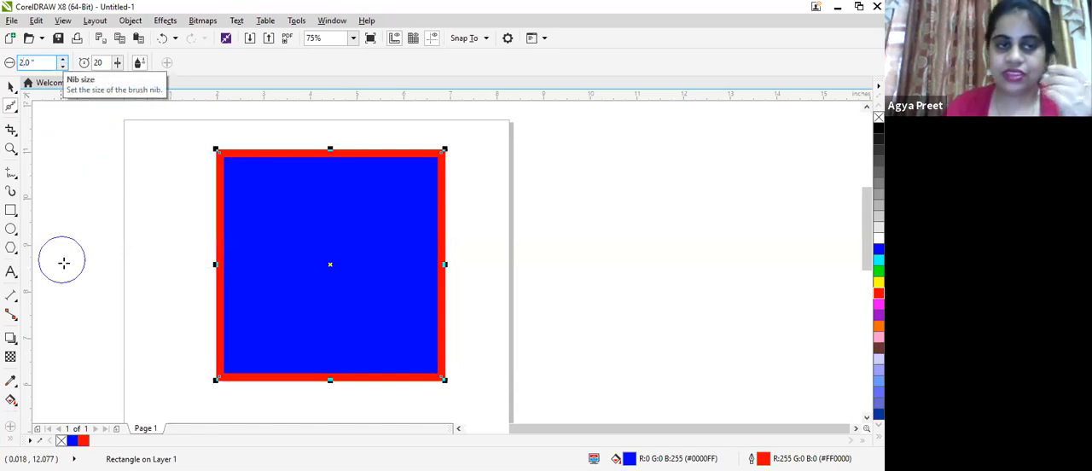
- Smooth the blue rectangle's upper-left corner into a rounded curve with the Smooth tool
click(207, 211)
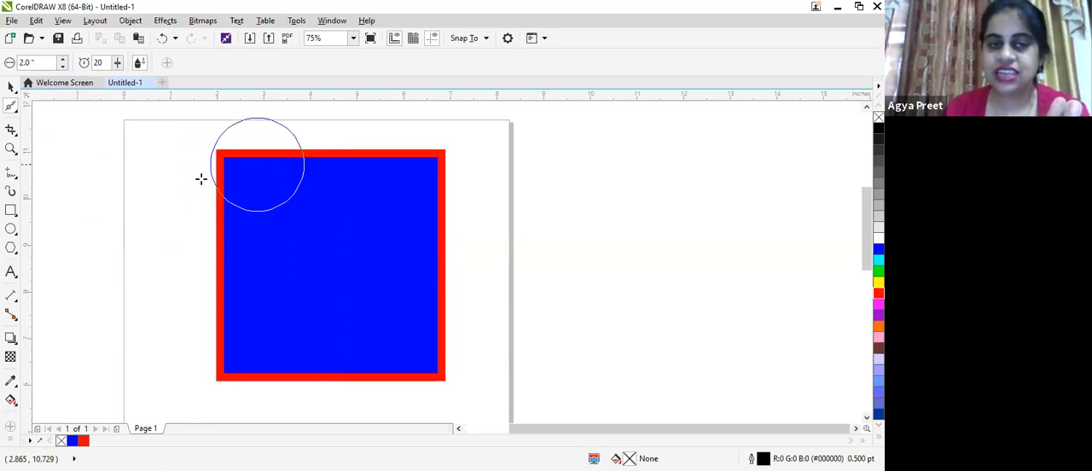
scroll(256, 166, up, 2)
scroll(274, 147, down, 1)
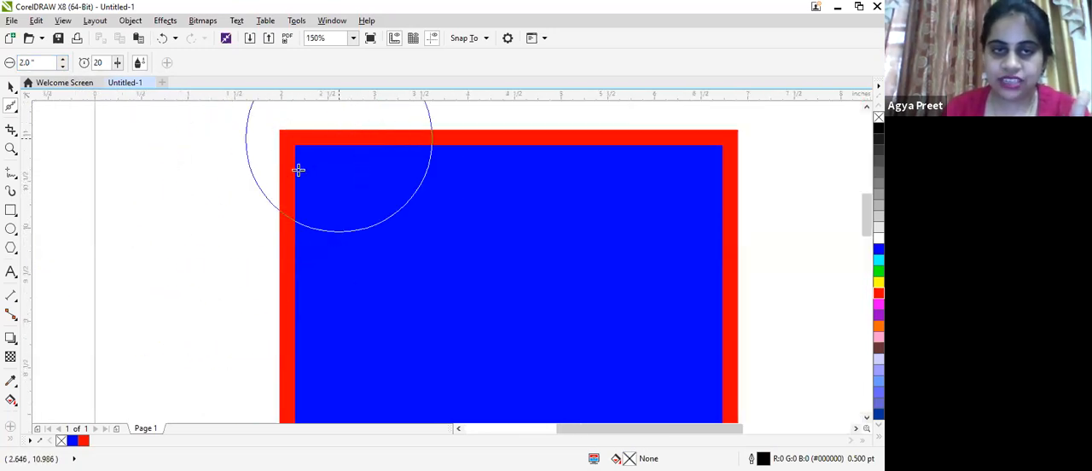
click(317, 188)
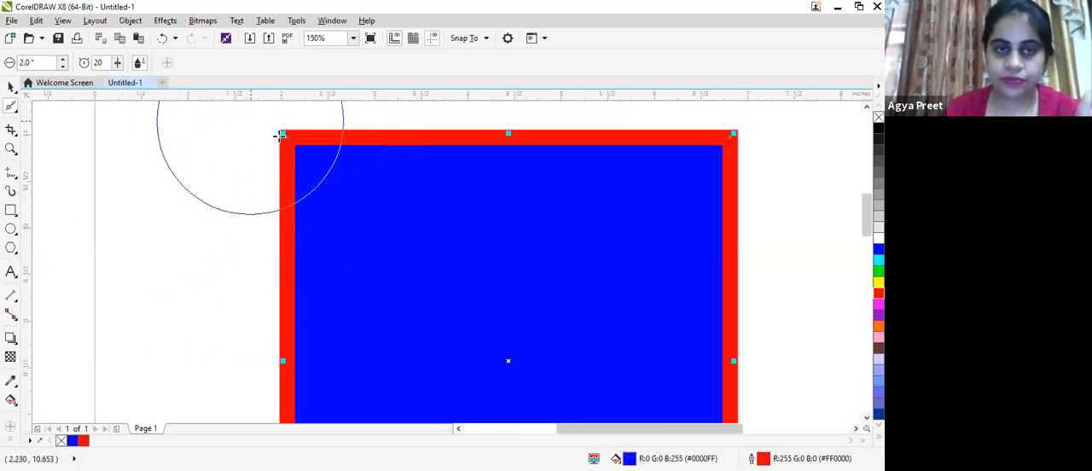
mouse_move(305, 131)
mouse_down()
mouse_move(332, 132)
mouse_move(299, 138)
mouse_move(279, 164)
mouse_move(275, 205)
mouse_move(291, 165)
mouse_move(325, 137)
mouse_move(362, 127)
mouse_move(303, 151)
mouse_move(286, 190)
mouse_move(294, 219)
mouse_move(344, 179)
mouse_up()
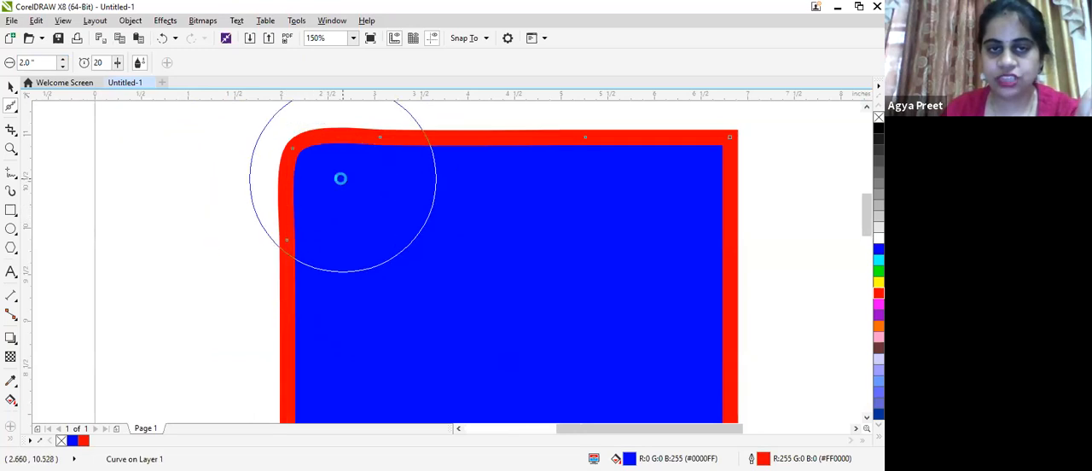
- Smooth the three remaining corners of the blue rectangle
scroll(342, 180, down, 5)
scroll(399, 178, up, 5)
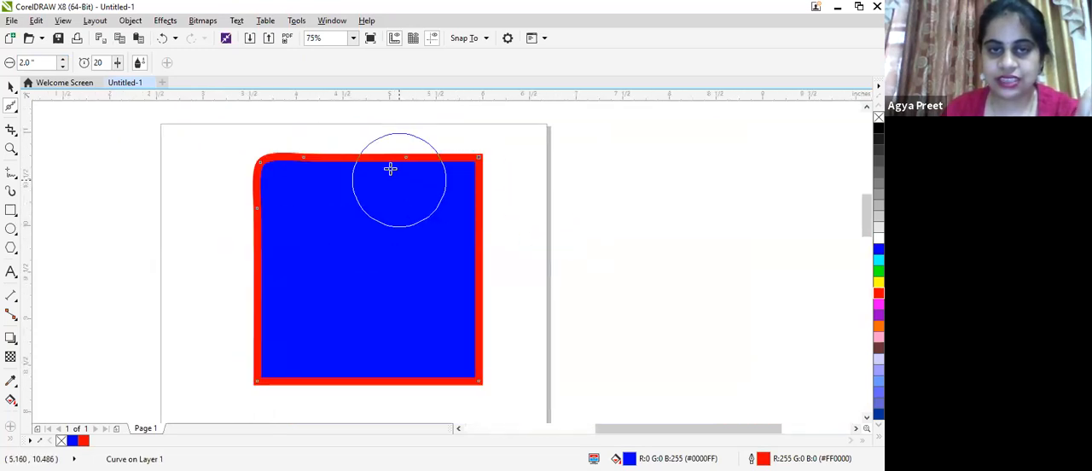
mouse_move(222, 144)
mouse_down()
mouse_move(272, 134)
mouse_move(267, 148)
mouse_move(276, 114)
mouse_move(404, 164)
mouse_move(433, 150)
mouse_move(505, 152)
mouse_move(509, 192)
mouse_move(490, 219)
mouse_move(529, 152)
mouse_move(532, 189)
mouse_move(514, 216)
mouse_move(532, 172)
mouse_move(496, 162)
mouse_move(467, 177)
mouse_move(472, 205)
mouse_move(521, 166)
mouse_move(554, 187)
mouse_move(549, 219)
mouse_move(530, 233)
mouse_move(519, 196)
mouse_move(535, 162)
mouse_move(561, 176)
mouse_move(564, 206)
mouse_move(540, 231)
mouse_move(494, 236)
mouse_move(623, 225)
mouse_up()
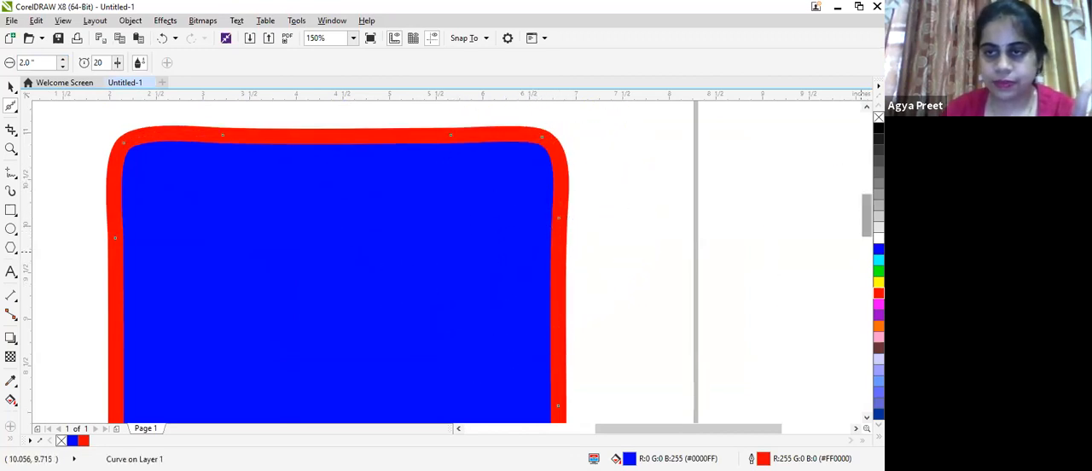
scroll(856, 256, down, 3)
mouse_move(508, 259)
mouse_down()
mouse_move(512, 220)
mouse_move(495, 193)
mouse_move(467, 199)
mouse_move(442, 232)
mouse_move(528, 246)
mouse_move(532, 267)
mouse_move(515, 289)
mouse_move(481, 272)
mouse_move(532, 269)
mouse_move(554, 250)
mouse_move(551, 171)
mouse_move(549, 226)
mouse_move(529, 261)
mouse_move(484, 270)
mouse_move(376, 255)
mouse_move(120, 259)
mouse_move(169, 275)
mouse_move(218, 273)
mouse_move(234, 261)
mouse_move(114, 316)
mouse_move(154, 152)
mouse_move(157, 206)
mouse_move(154, 177)
mouse_move(133, 183)
mouse_move(123, 168)
mouse_move(110, 101)
mouse_move(187, 265)
mouse_move(272, 285)
mouse_move(312, 310)
mouse_move(232, 260)
mouse_move(290, 295)
mouse_move(250, 272)
mouse_move(226, 223)
mouse_move(336, 280)
mouse_move(373, 316)
mouse_up()
- Scale down the smoothed blue shape, move it to the page's upper-left corner and deselect it
click(11, 87)
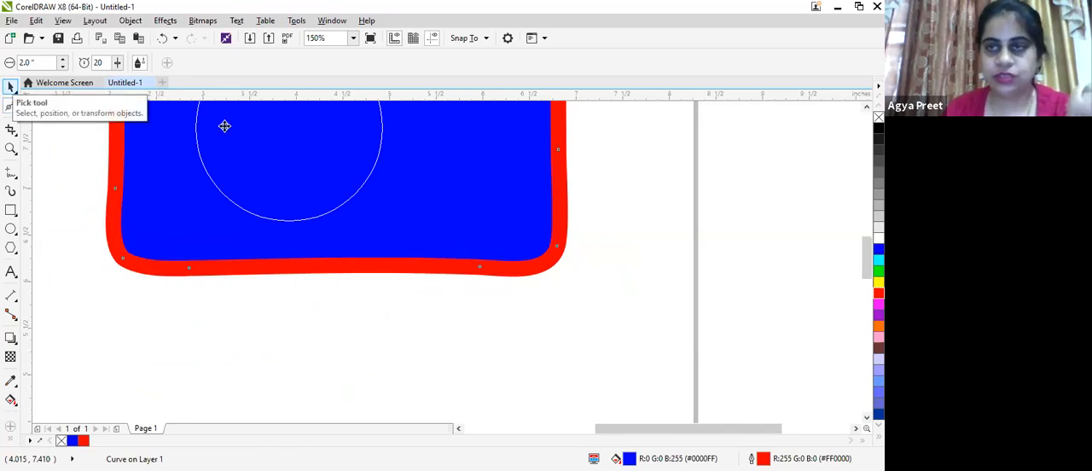
scroll(231, 130, down, 1)
scroll(304, 168, down, 1)
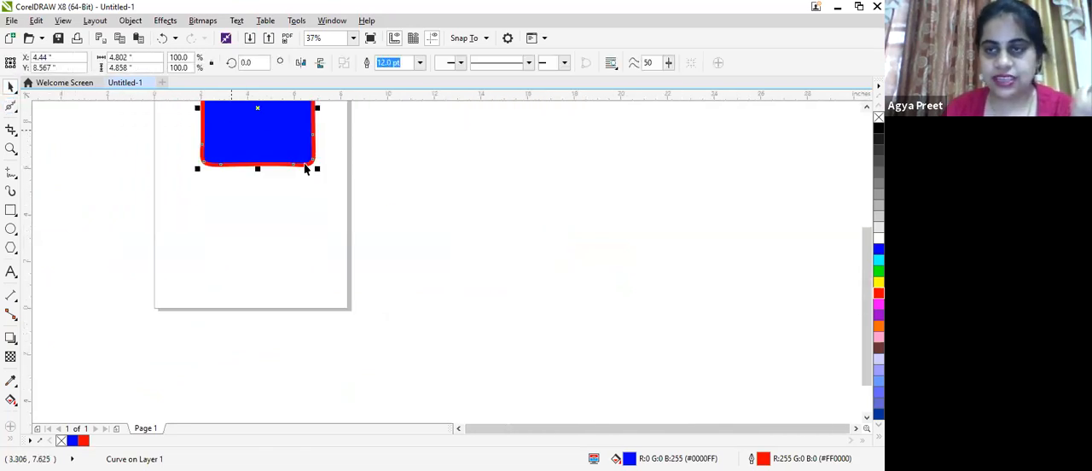
drag(867, 257, 866, 155)
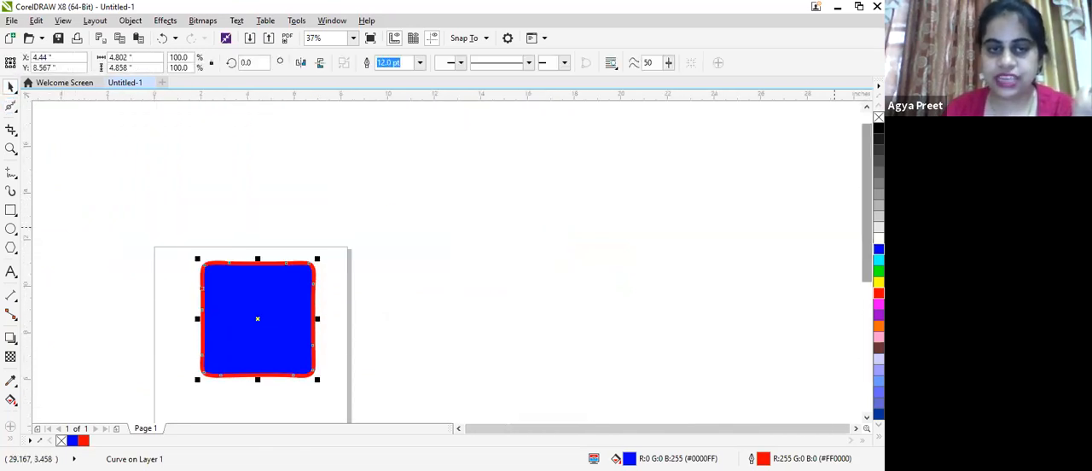
scroll(349, 279, up, 1)
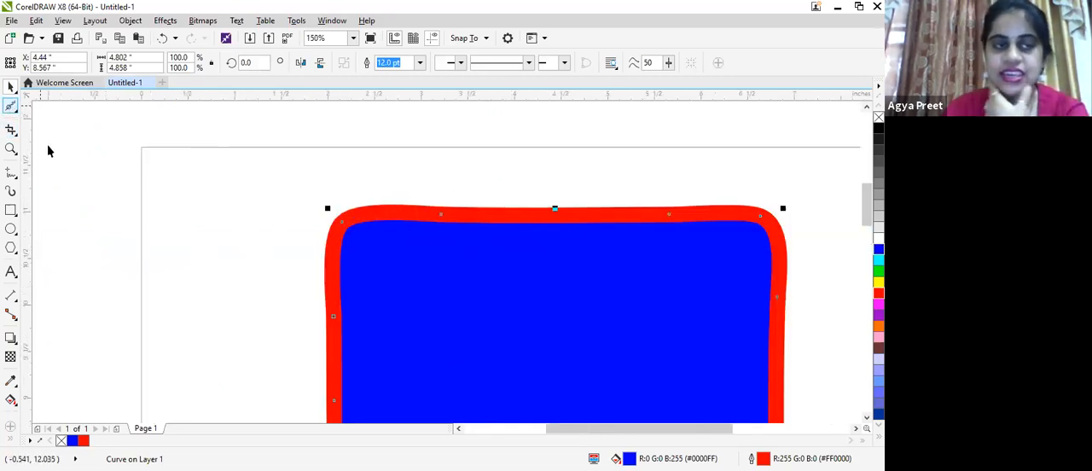
scroll(156, 173, down, 2)
scroll(426, 261, down, 2)
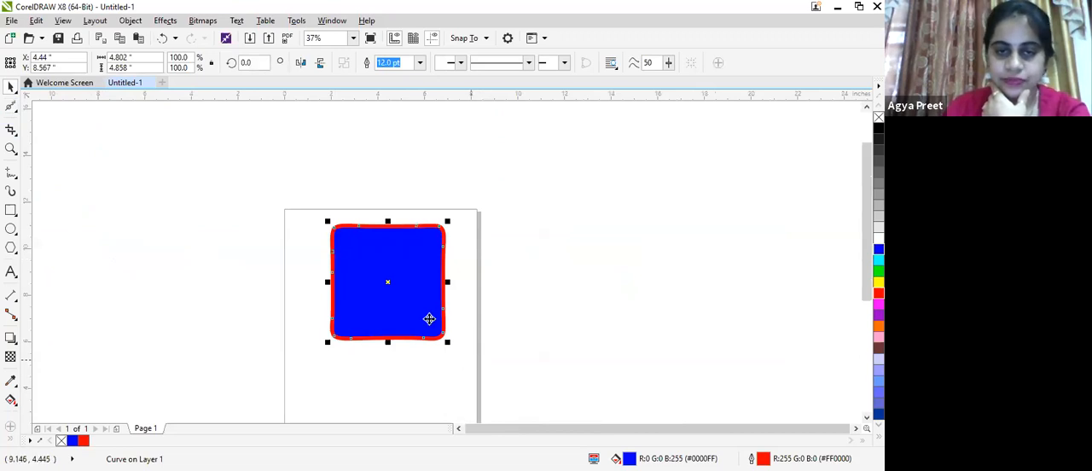
drag(449, 345, 403, 297)
drag(227, 224, 328, 259)
key(Escape)
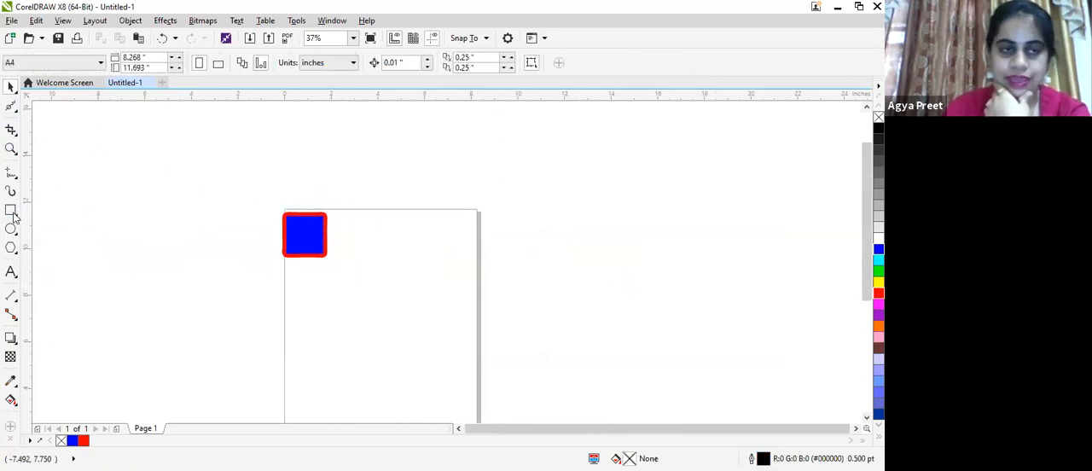
- Draw a rectangle about 3.86 by 4.0 inches right of the blue shape, with a yellow fill and cyan outline
drag(379, 228, 469, 323)
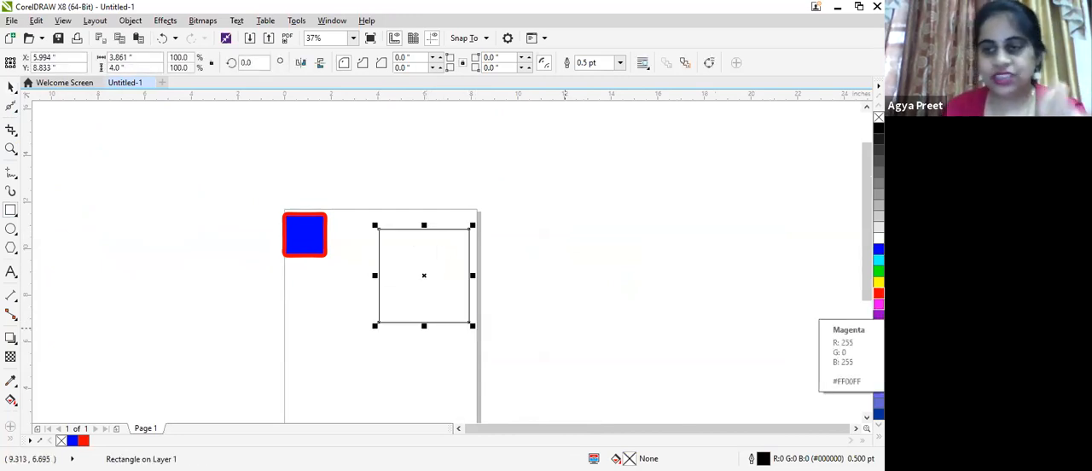
click(879, 281)
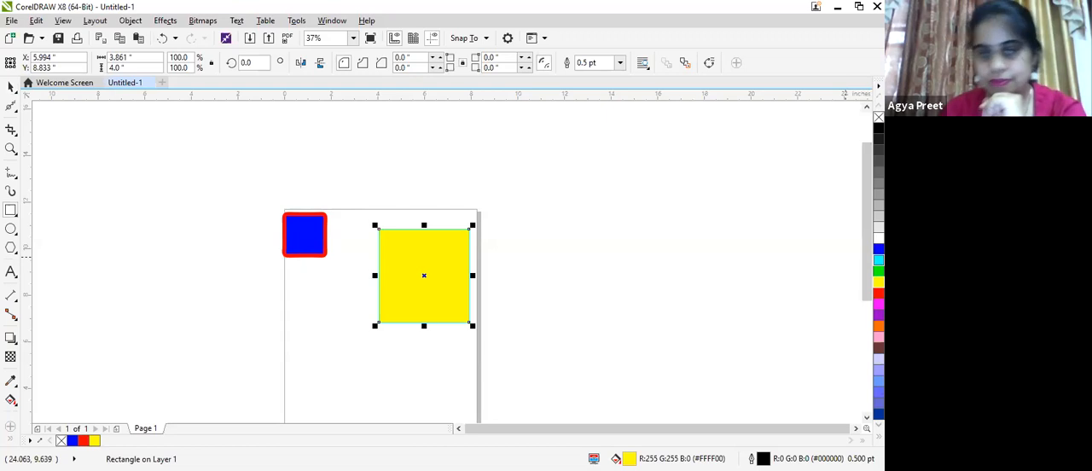
scroll(468, 240, up, 1)
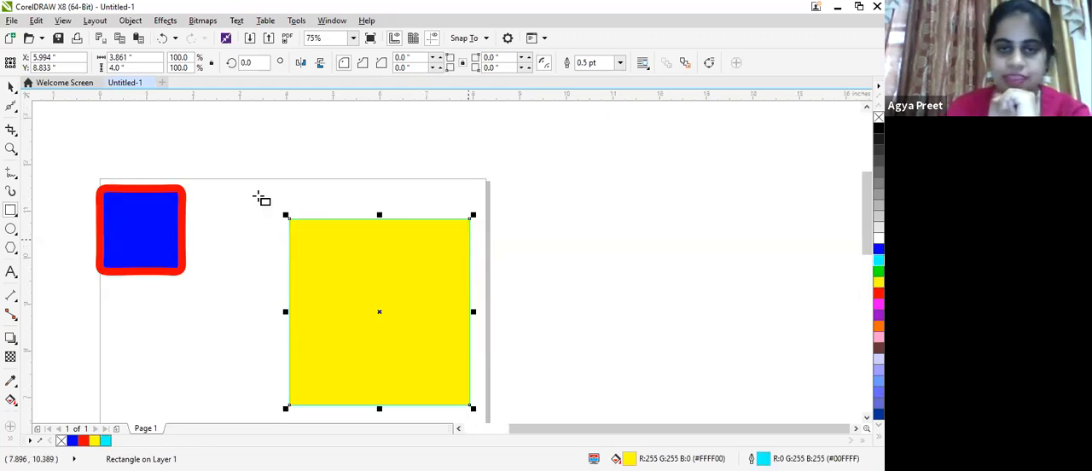
- Draw a freehand zigzag line about 6.3 by 1.3 inches across the page's upper edge, above the rectangles
click(11, 111)
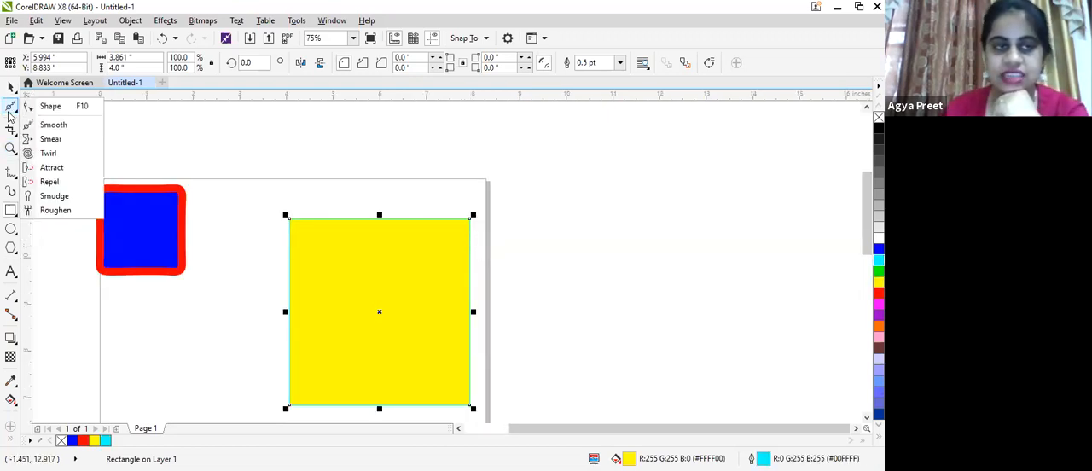
click(51, 139)
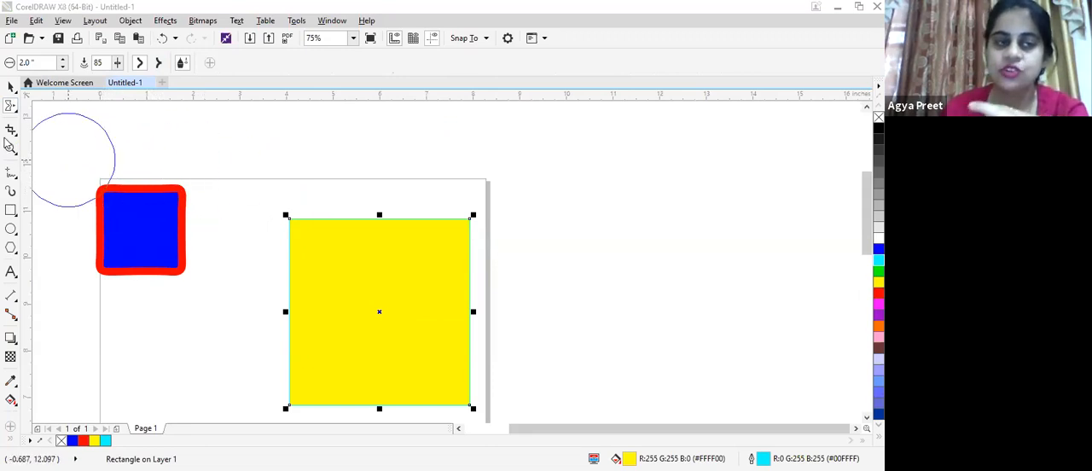
click(11, 173)
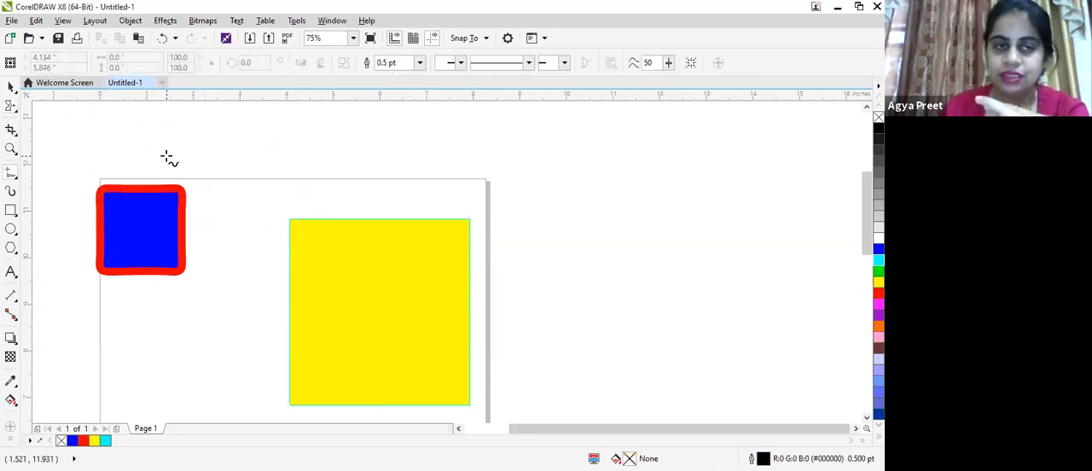
drag(202, 164, 244, 144)
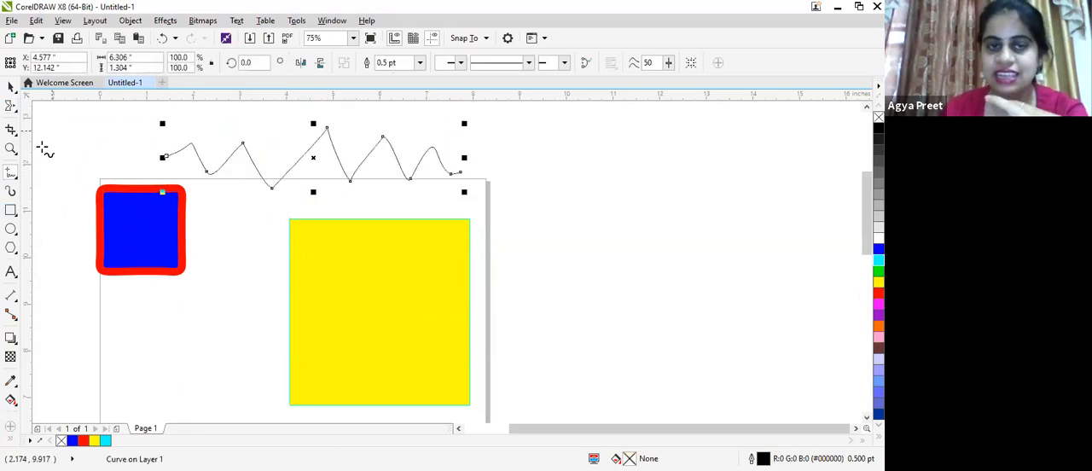
- Smooth the zigzag line's sharp peaks and valleys into rounded waves along its whole length with the Smooth tool
click(11, 107)
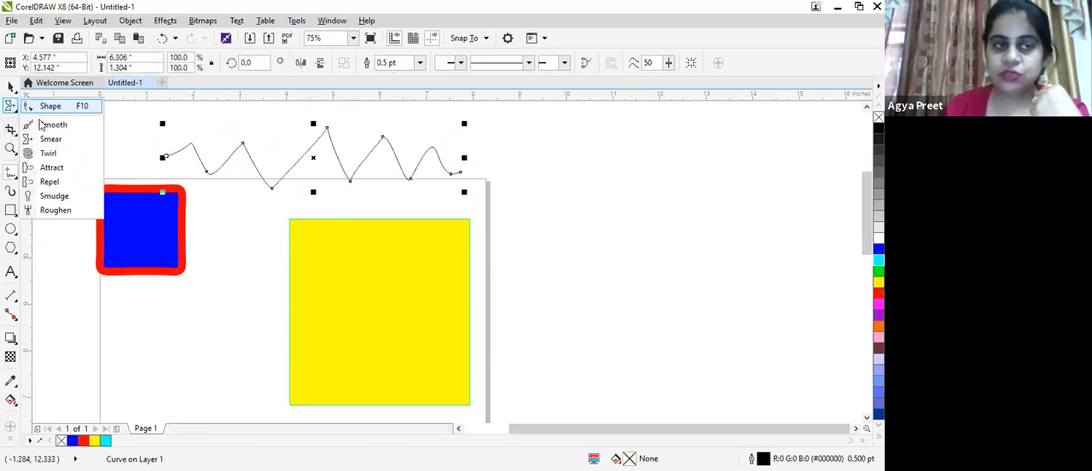
click(43, 128)
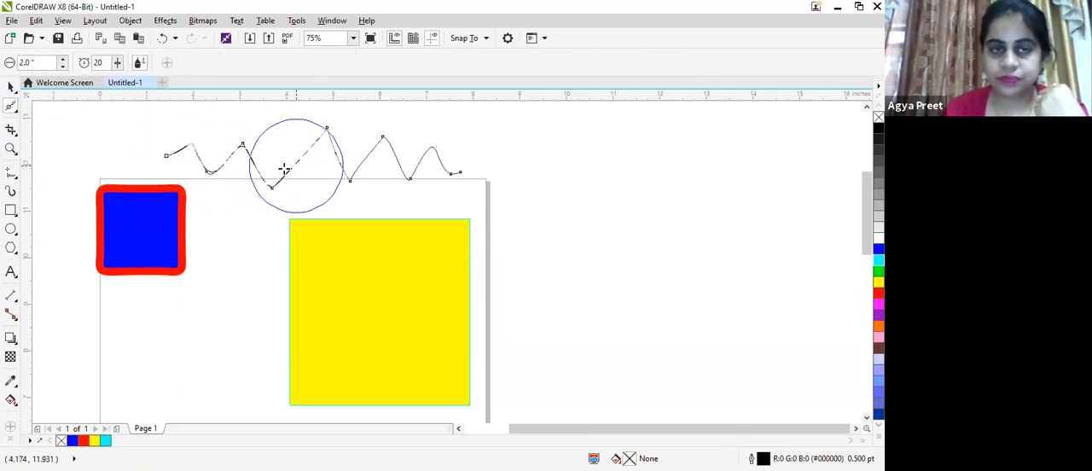
mouse_move(268, 167)
mouse_down()
mouse_move(256, 177)
mouse_move(281, 183)
mouse_move(328, 139)
mouse_up()
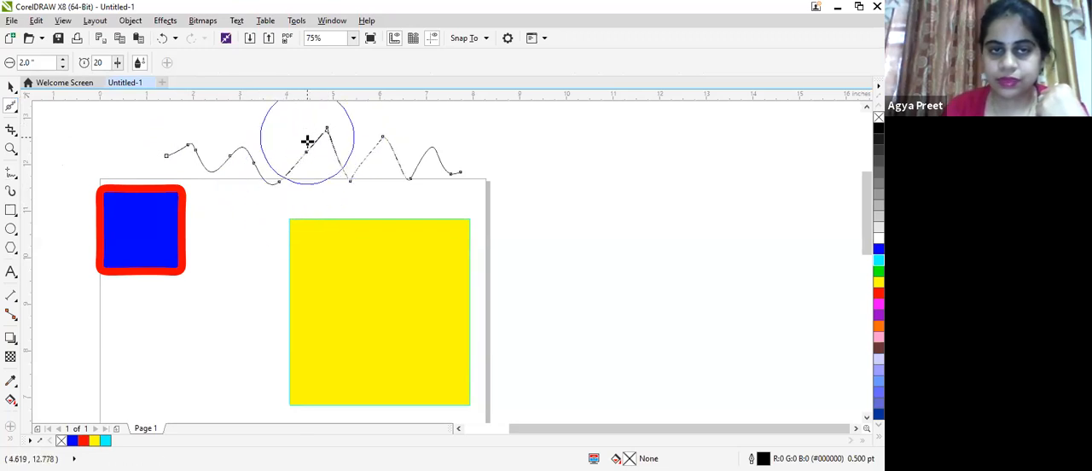
scroll(308, 139, up, 2)
scroll(353, 138, up, 3)
mouse_move(367, 153)
mouse_down()
mouse_move(344, 124)
mouse_move(343, 152)
mouse_move(362, 165)
mouse_move(383, 165)
mouse_move(393, 132)
mouse_move(332, 116)
mouse_move(309, 134)
mouse_move(344, 177)
mouse_move(370, 174)
mouse_move(381, 130)
mouse_move(332, 110)
mouse_move(303, 131)
mouse_move(297, 182)
mouse_move(334, 210)
mouse_move(372, 195)
mouse_move(401, 154)
mouse_move(352, 122)
mouse_move(303, 146)
mouse_move(349, 215)
mouse_move(422, 221)
mouse_move(390, 152)
mouse_move(338, 151)
mouse_move(463, 277)
mouse_move(512, 306)
mouse_move(516, 291)
mouse_move(499, 265)
mouse_move(445, 232)
mouse_move(362, 273)
mouse_move(431, 343)
mouse_move(507, 314)
mouse_move(497, 265)
mouse_move(412, 272)
mouse_move(402, 320)
mouse_move(474, 345)
mouse_move(505, 263)
mouse_move(491, 248)
mouse_move(411, 264)
mouse_move(402, 321)
mouse_move(448, 340)
mouse_move(456, 270)
mouse_move(468, 292)
mouse_move(499, 278)
mouse_up()
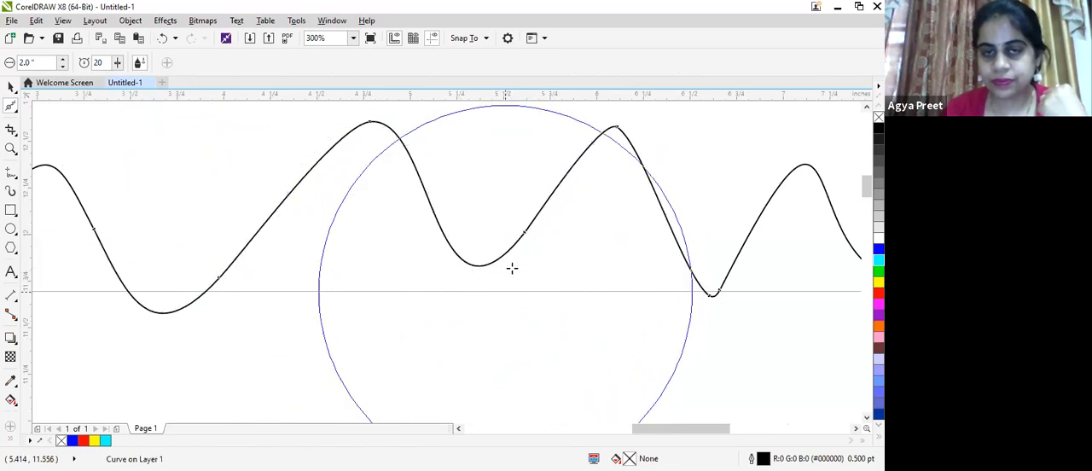
scroll(514, 268, down, 1)
mouse_move(569, 217)
mouse_down()
mouse_move(597, 185)
mouse_move(511, 197)
mouse_move(527, 218)
mouse_move(590, 185)
mouse_move(531, 178)
mouse_move(524, 244)
mouse_move(587, 299)
mouse_move(590, 263)
mouse_move(612, 281)
mouse_move(592, 237)
mouse_move(582, 327)
mouse_move(607, 261)
mouse_move(573, 304)
mouse_move(622, 293)
mouse_move(602, 241)
mouse_move(627, 271)
mouse_move(588, 224)
mouse_move(522, 259)
mouse_move(515, 284)
mouse_move(360, 258)
mouse_move(334, 268)
mouse_move(387, 287)
mouse_move(381, 237)
mouse_move(347, 220)
mouse_move(280, 300)
mouse_move(361, 302)
mouse_move(360, 245)
mouse_move(334, 210)
mouse_move(239, 316)
mouse_up()
mouse_move(212, 275)
mouse_down()
mouse_move(227, 239)
mouse_move(224, 196)
mouse_move(171, 274)
mouse_move(213, 195)
mouse_move(132, 247)
mouse_move(181, 230)
mouse_move(205, 180)
mouse_move(298, 270)
mouse_move(355, 188)
mouse_move(351, 302)
mouse_move(410, 202)
mouse_move(425, 226)
mouse_move(421, 276)
mouse_move(419, 191)
mouse_move(438, 196)
mouse_move(485, 254)
mouse_move(520, 222)
mouse_move(509, 188)
mouse_move(560, 193)
mouse_move(560, 178)
mouse_move(504, 310)
mouse_up()
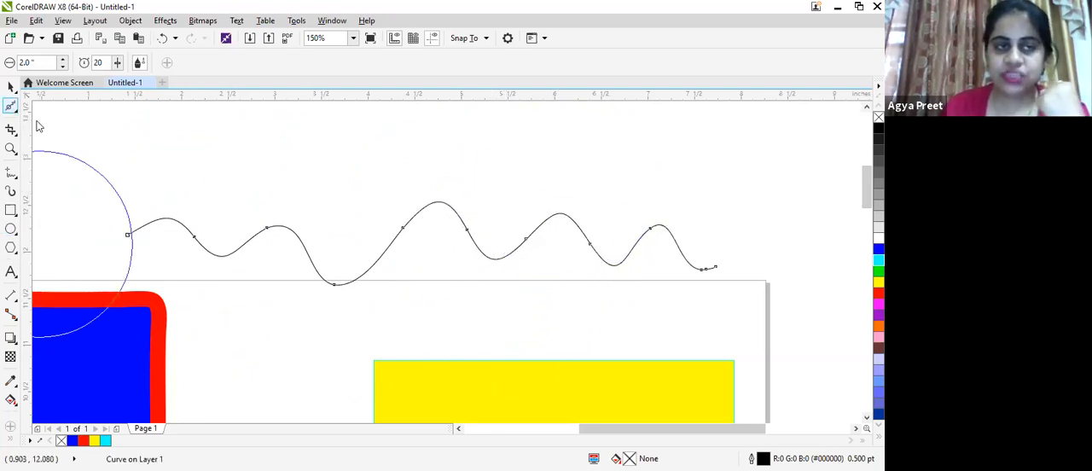
- Set the Smear tool's nib size to 1.0 inch and deselect the wavy line
click(11, 106)
click(51, 139)
scroll(397, 270, down, 3)
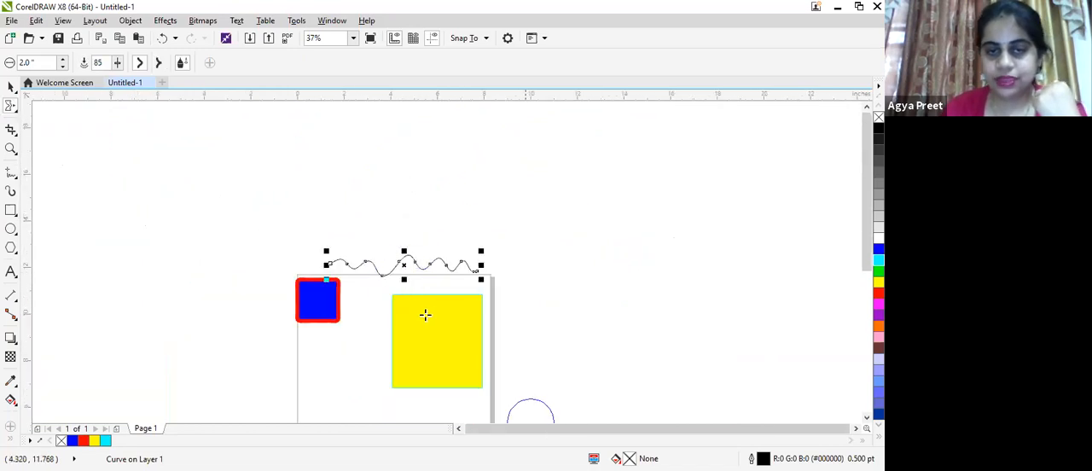
scroll(409, 290, up, 3)
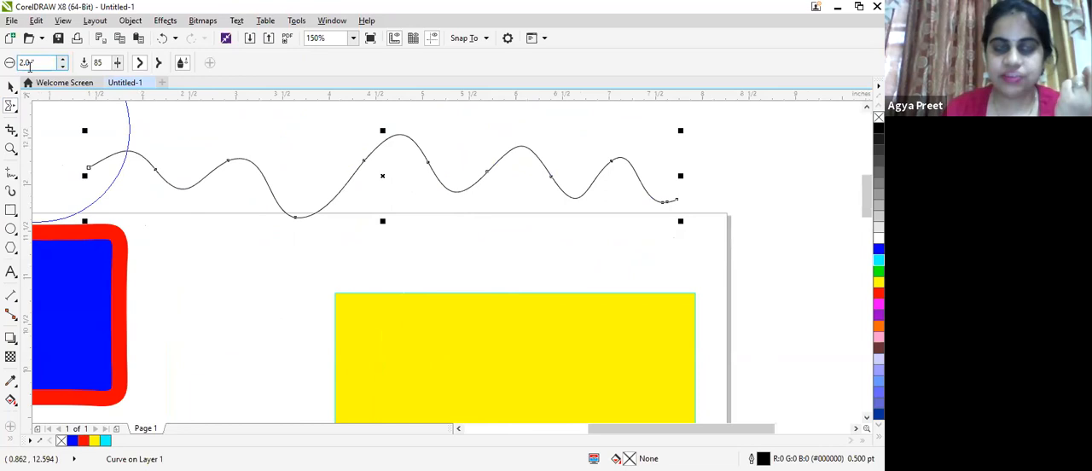
key(BackSpace)
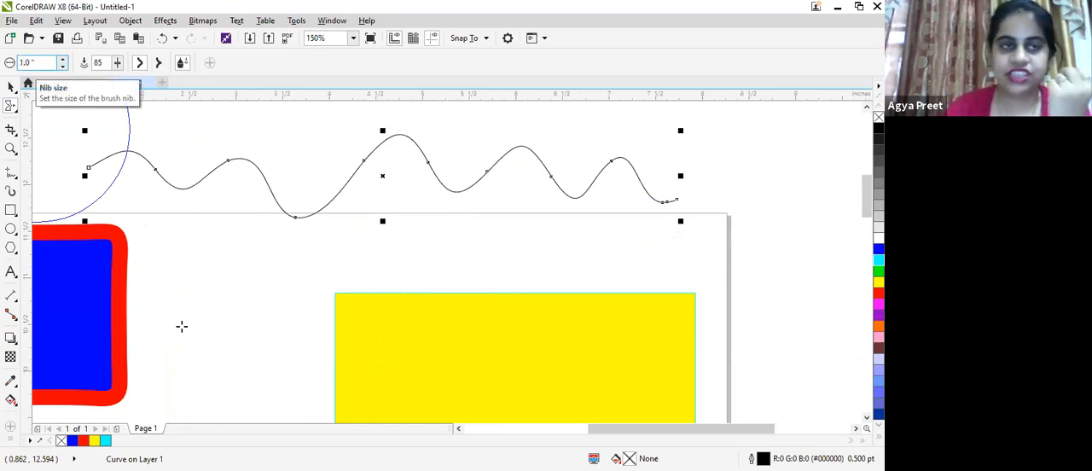
click(224, 342)
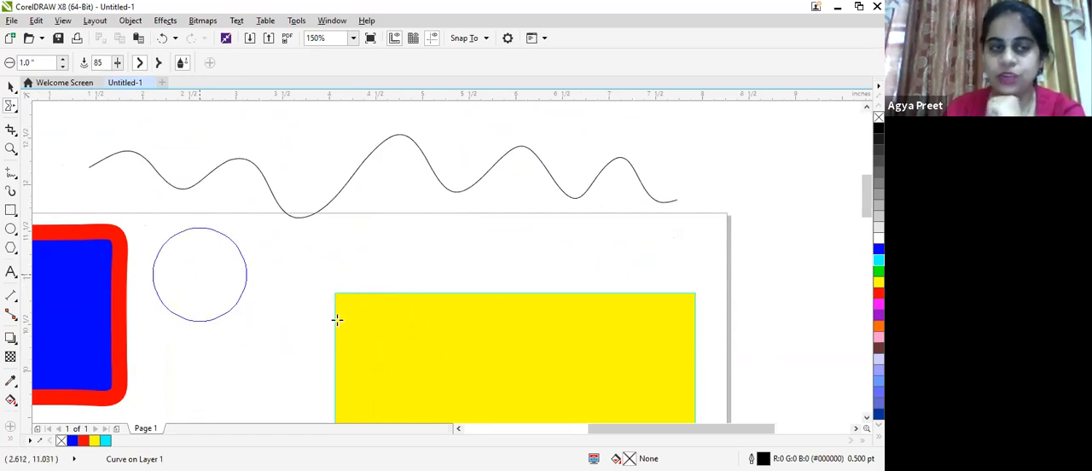
- Select the yellow rectangle and smear its upper edge and upper-right corner outward into pointed spikes
scroll(358, 307, down, 2)
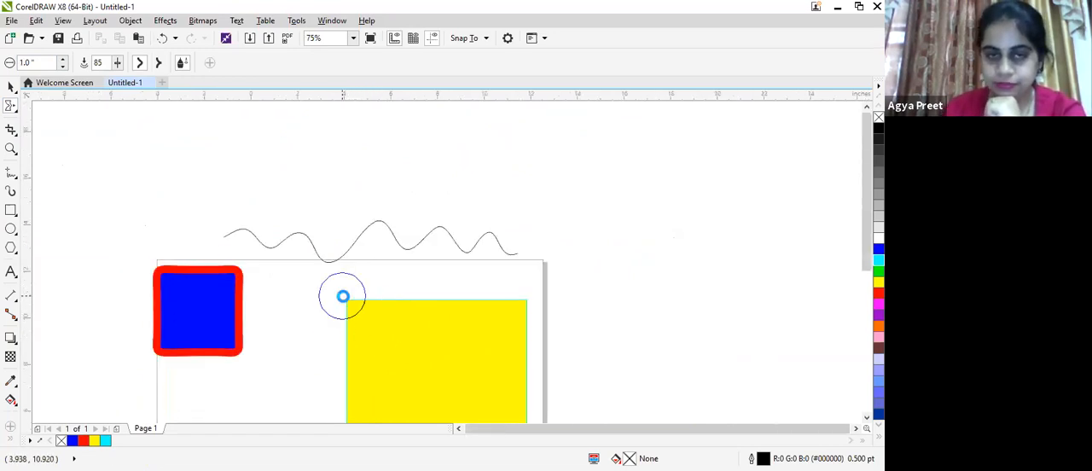
scroll(354, 314, up, 2)
click(359, 282)
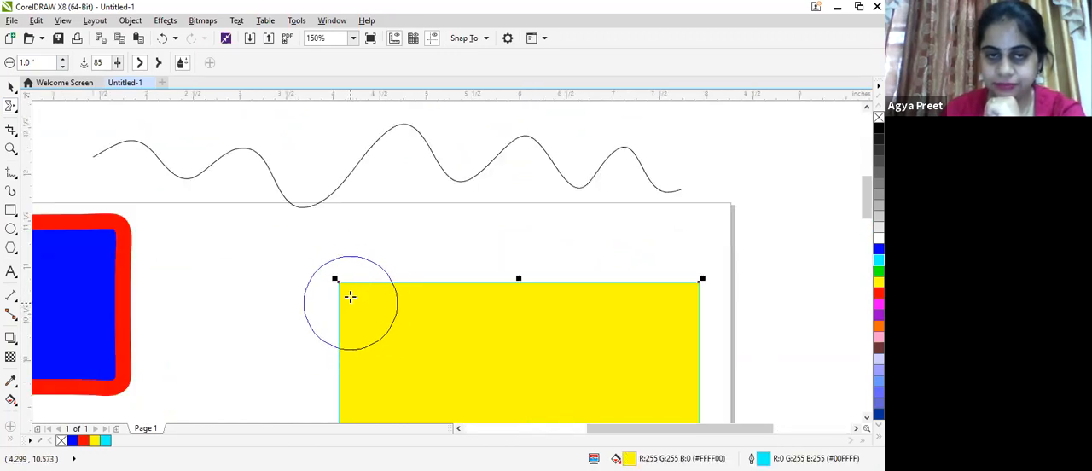
mouse_move(363, 283)
mouse_down()
mouse_move(466, 331)
mouse_move(482, 324)
mouse_move(485, 241)
mouse_move(533, 191)
mouse_up()
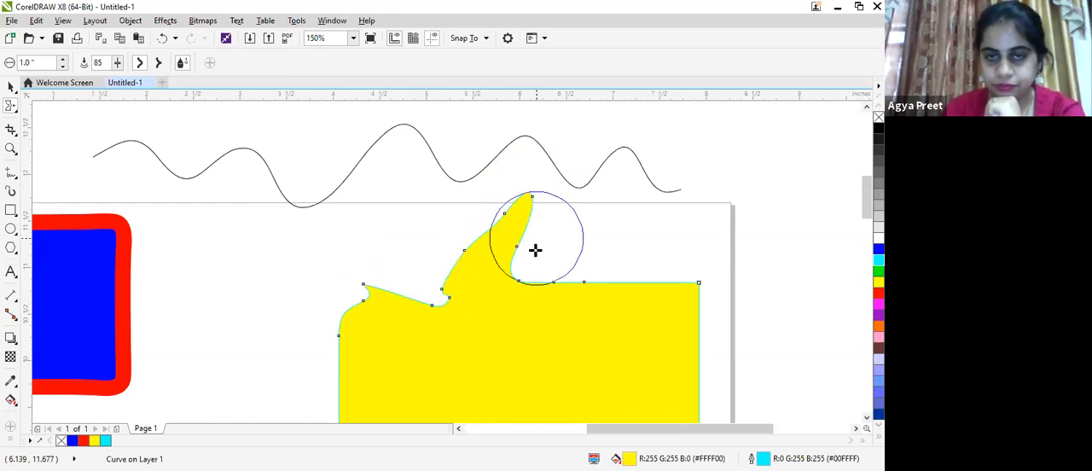
scroll(534, 246, down, 4)
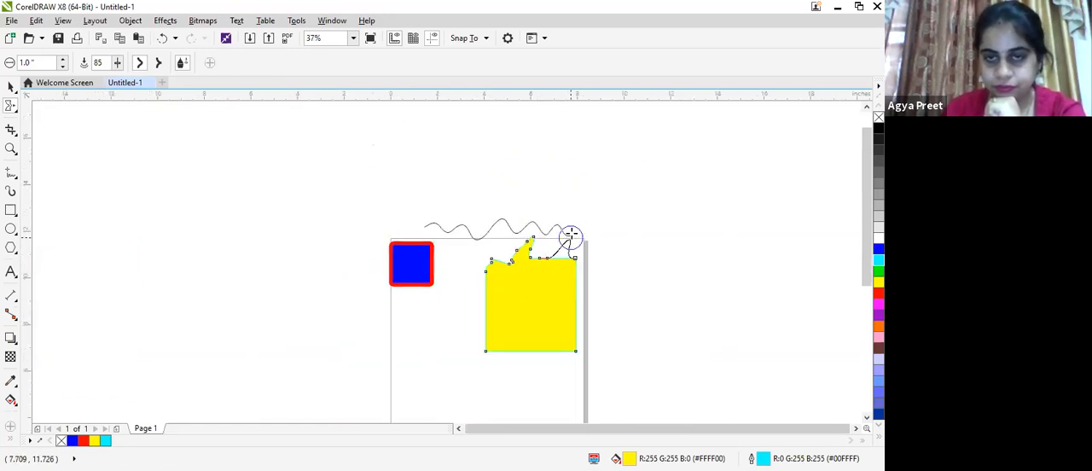
scroll(565, 258, up, 5)
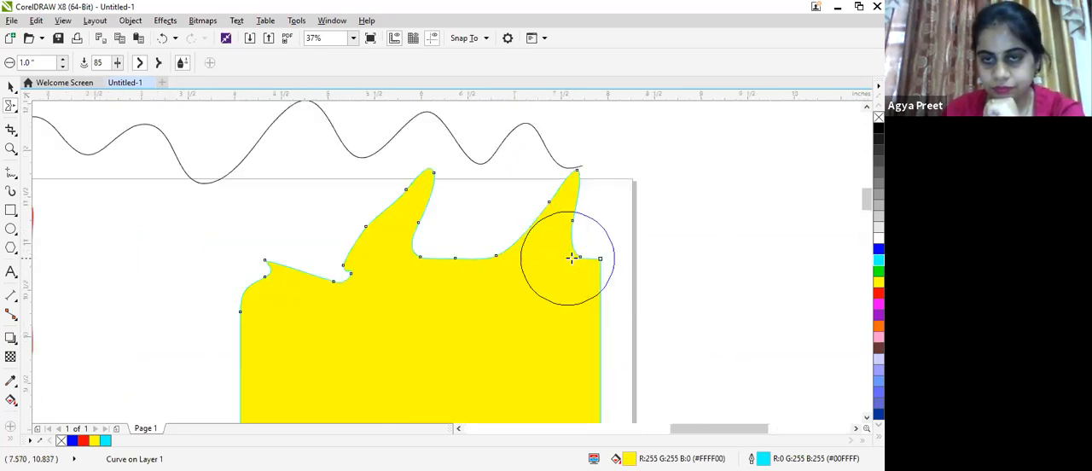
mouse_move(578, 349)
mouse_down()
mouse_move(609, 300)
mouse_move(640, 288)
mouse_move(642, 277)
mouse_up()
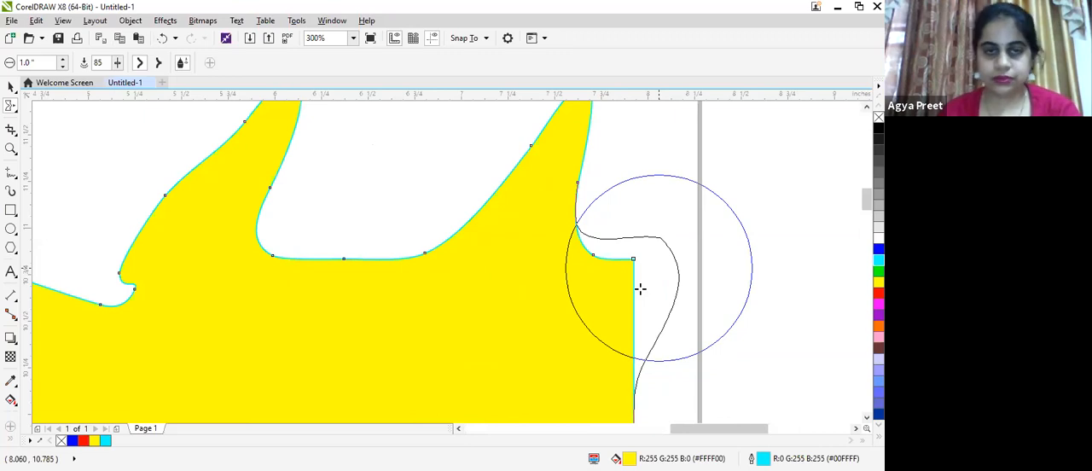
drag(365, 277, 422, 83)
- Smear the yellow shape's upper-left corner, left edge and lower-left area outward into more spikes
scroll(373, 265, down, 3)
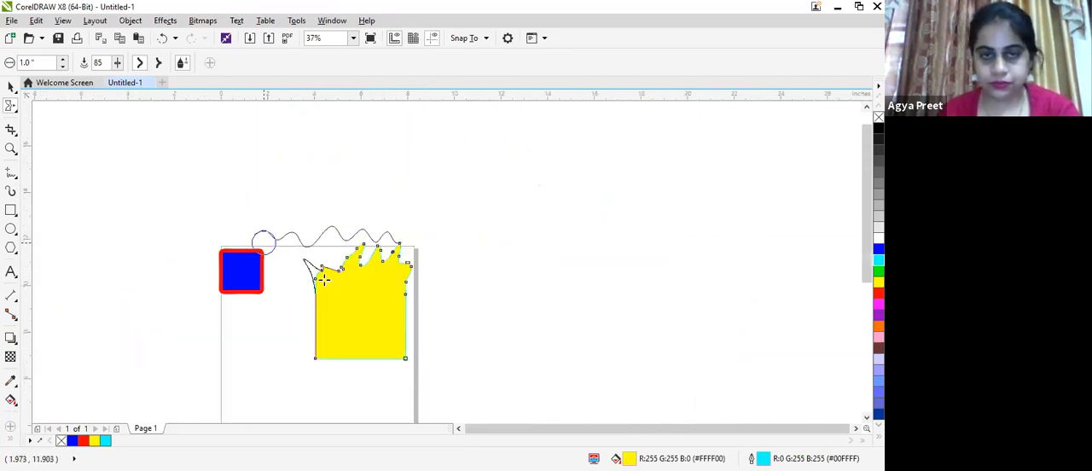
scroll(324, 279, up, 3)
drag(324, 234, 388, 75)
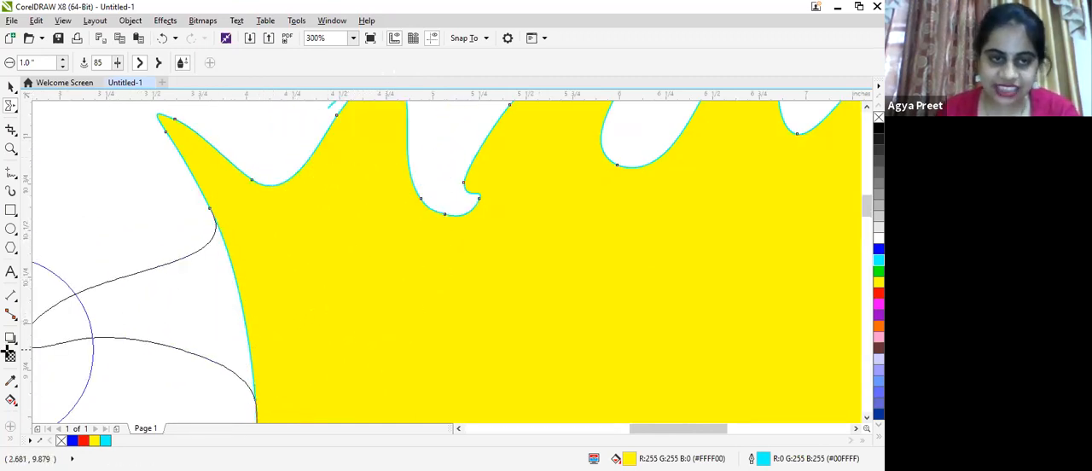
scroll(409, 383, down, 1)
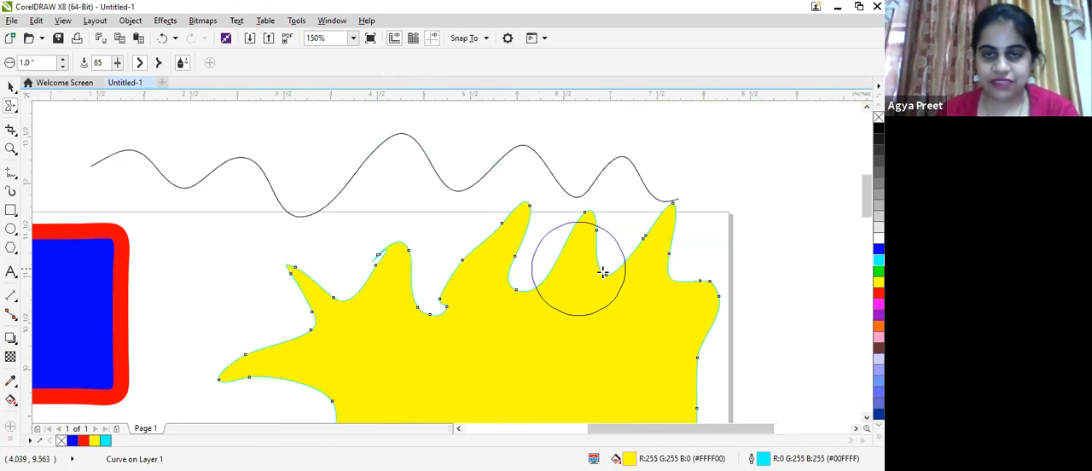
scroll(579, 269, down, 3)
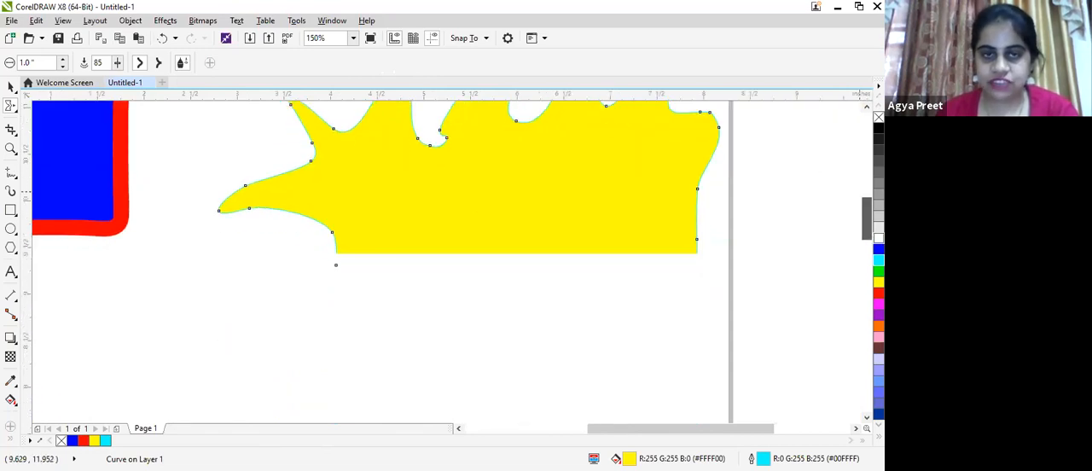
mouse_move(343, 306)
mouse_down()
mouse_move(297, 307)
mouse_move(220, 358)
mouse_up()
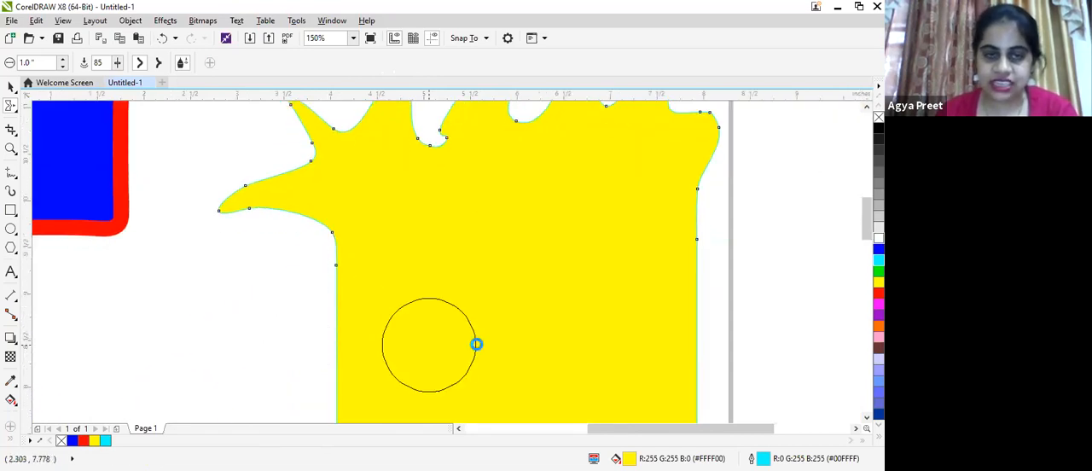
scroll(473, 342, down, 3)
scroll(469, 364, up, 1)
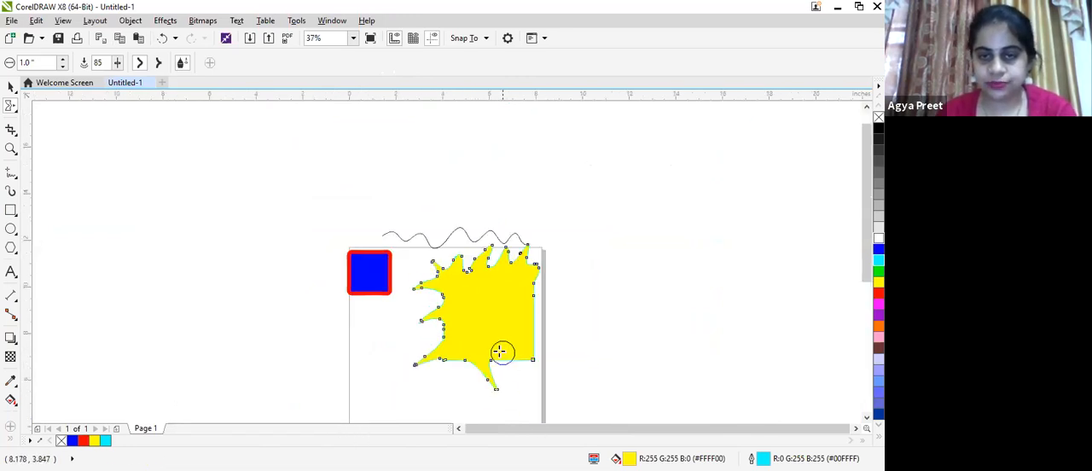
- Smear further spikes outward around the yellow shape's lower, right and upper edges
drag(520, 355, 551, 384)
mouse_move(545, 314)
mouse_down()
mouse_move(563, 305)
mouse_move(561, 281)
mouse_up()
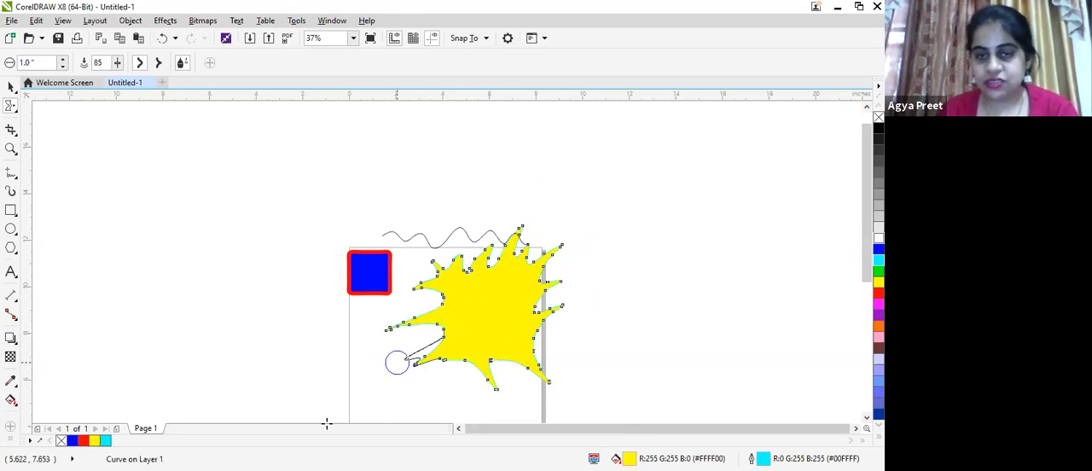
drag(476, 352, 452, 386)
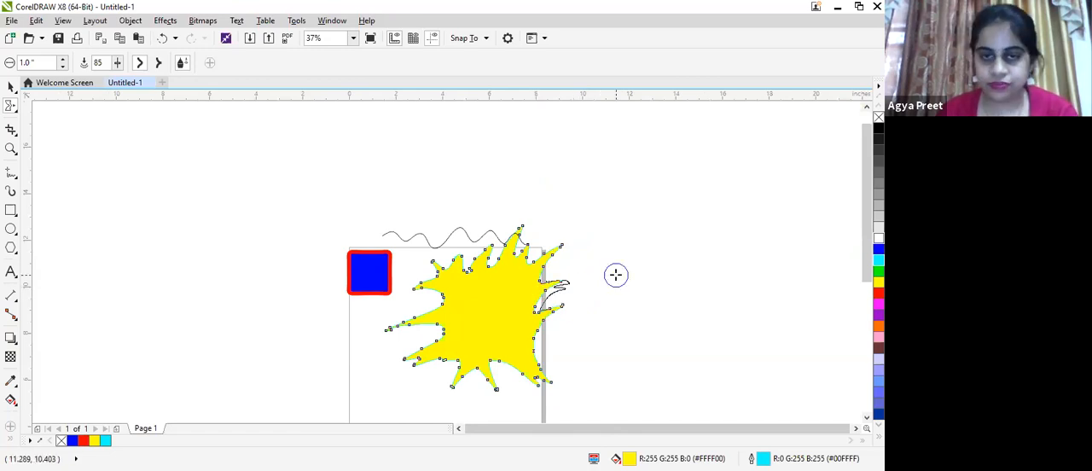
mouse_move(521, 329)
mouse_down()
mouse_move(563, 337)
mouse_move(621, 324)
mouse_up()
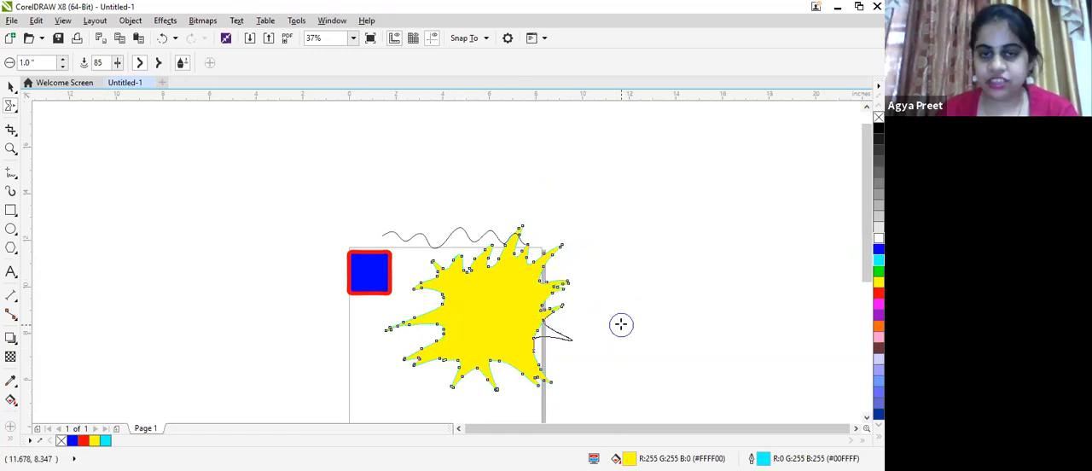
drag(496, 298, 490, 234)
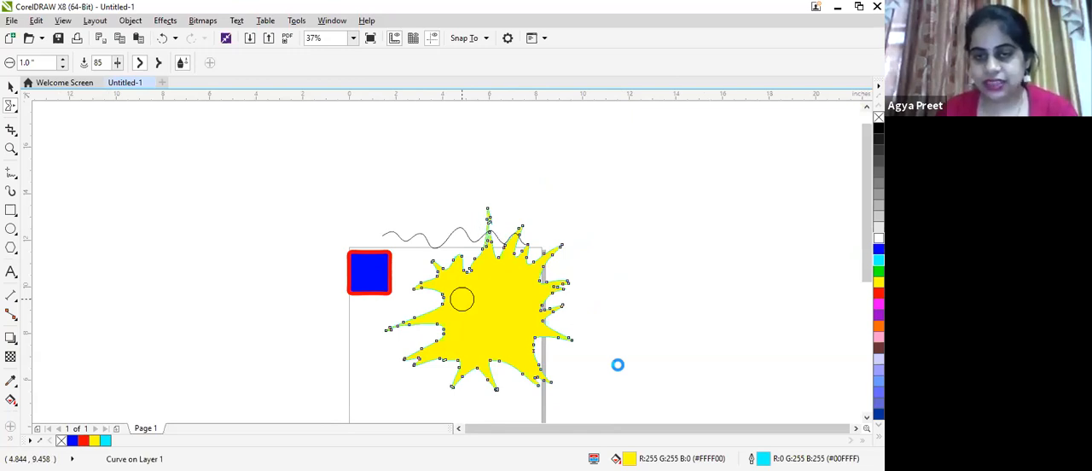
- Smear the gaps between the yellow shape's spikes inward toward its centre to form deep petal-like cuts
mouse_move(529, 302)
mouse_down()
mouse_move(553, 310)
mouse_move(491, 306)
mouse_move(551, 310)
mouse_move(506, 342)
mouse_up()
drag(524, 230, 505, 348)
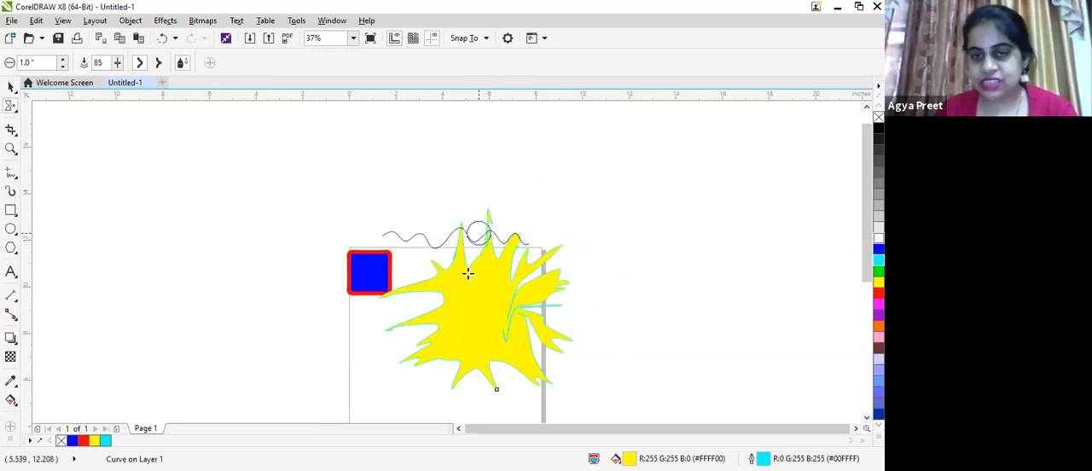
drag(462, 249, 489, 324)
drag(418, 331, 504, 301)
drag(449, 370, 499, 278)
mouse_move(499, 389)
mouse_down()
mouse_move(529, 366)
mouse_move(534, 387)
mouse_move(485, 281)
mouse_up()
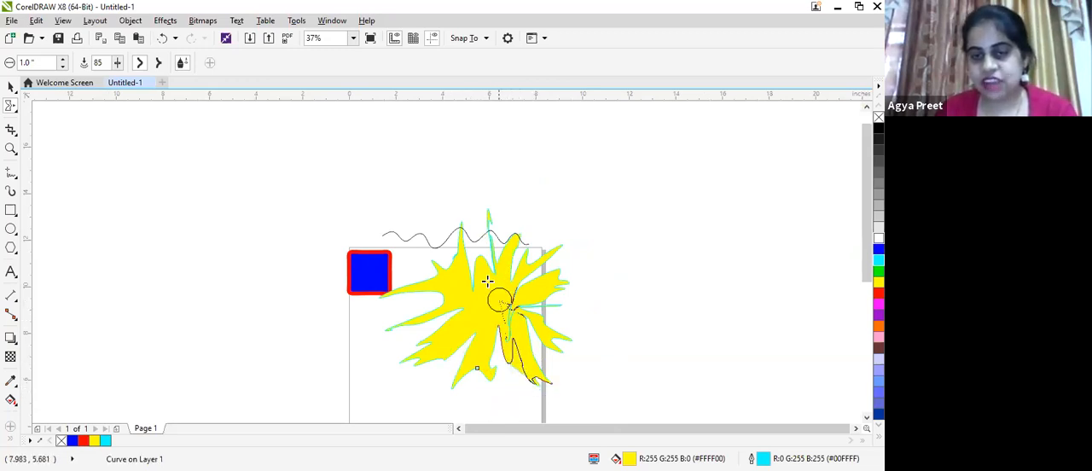
drag(433, 256, 510, 318)
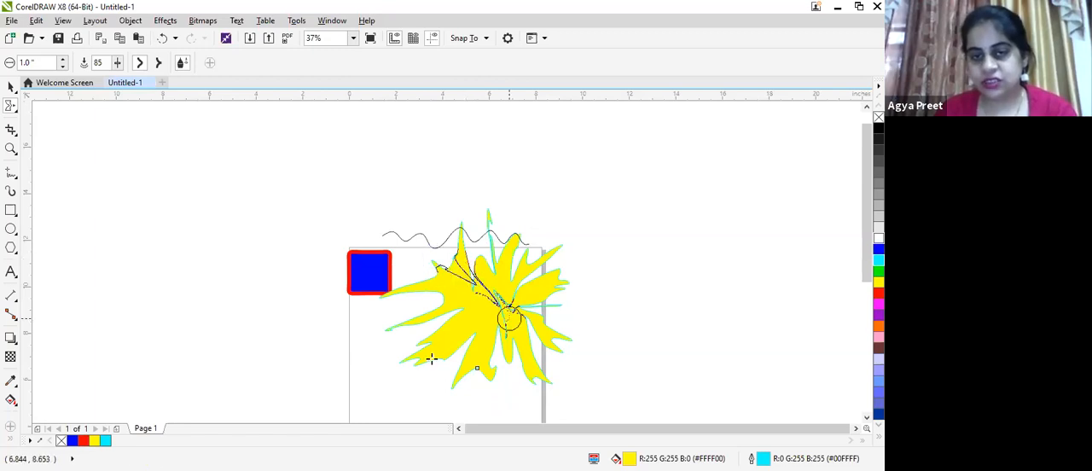
drag(446, 374, 519, 287)
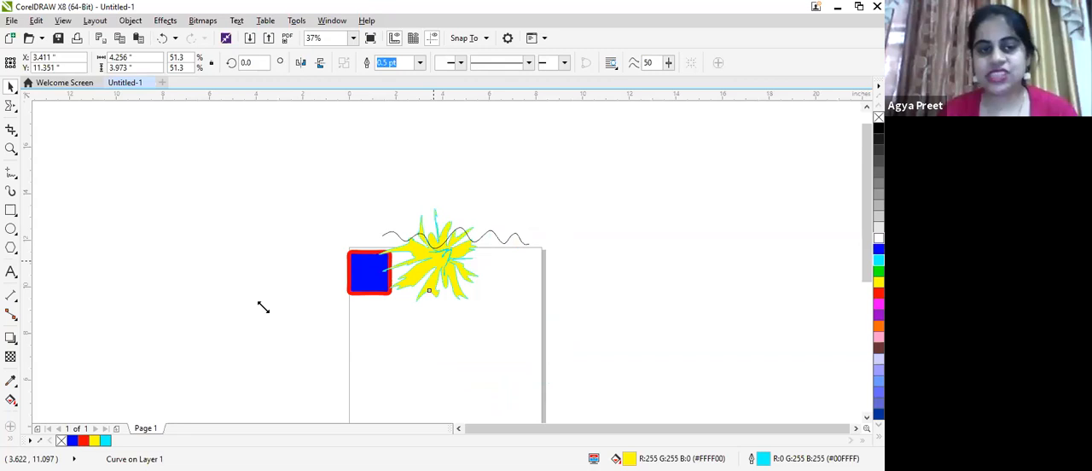
- Scale the spiky yellow shape down to about 2.53 by 2.37 inches left of the page, and open the shape-editing tool choices
drag(263, 308, 224, 269)
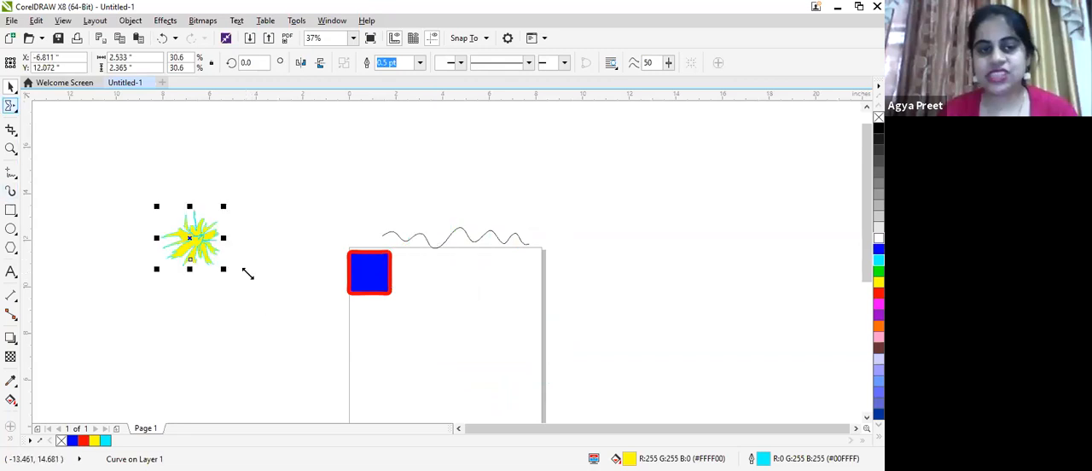
click(14, 108)
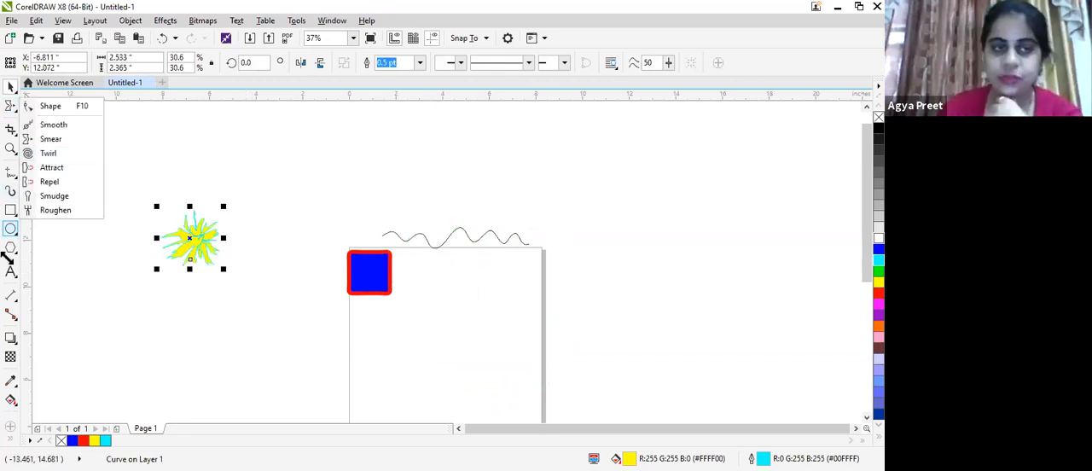
- Draw a rectangle about 4.64 by 4.42 inches across the page's right edge, with a green fill and blue outline
key(F6)
drag(451, 273, 561, 376)
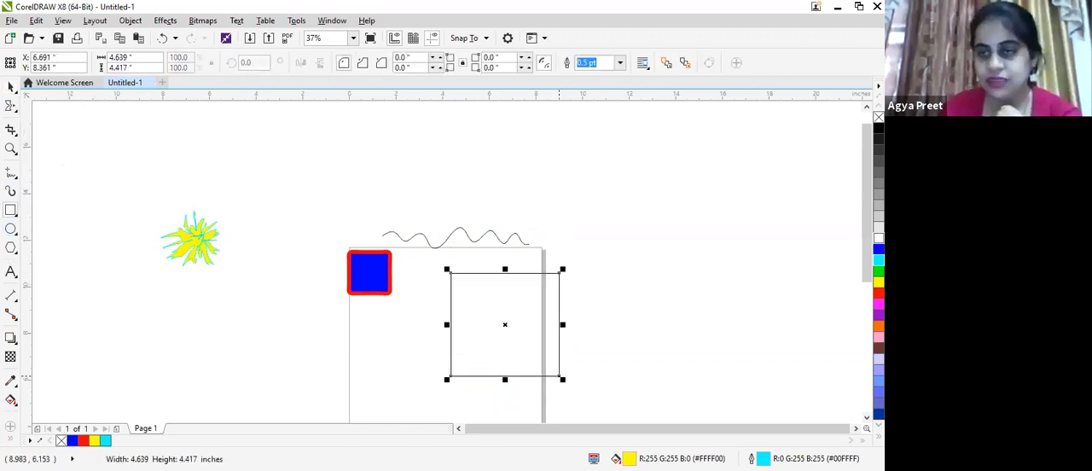
click(879, 271)
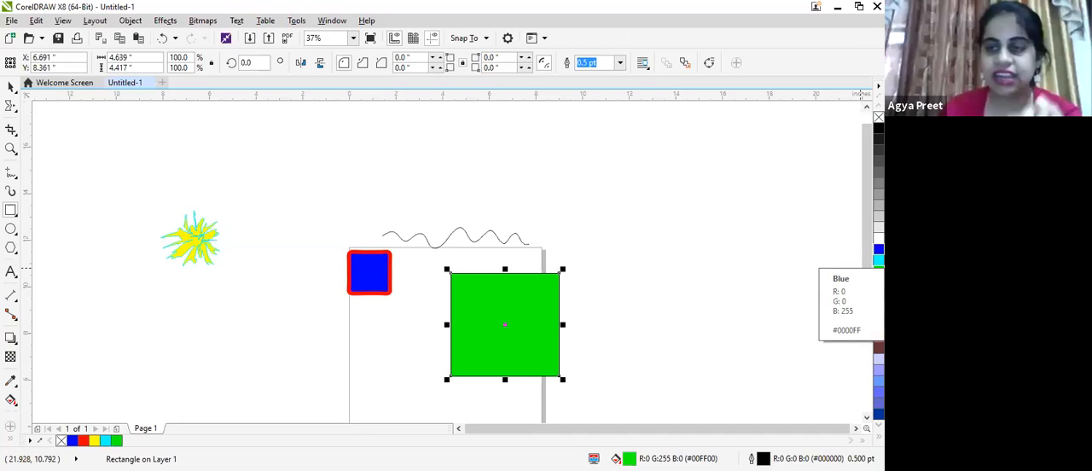
right_click(879, 248)
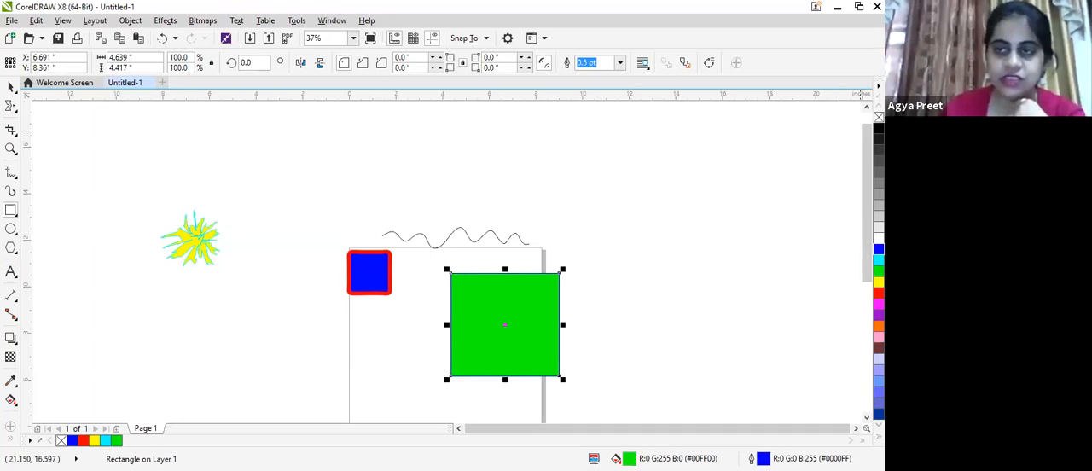
- Remove the green rectangle's outline and fill, and recolour it with a red fill and a purple outline
right_click(879, 117)
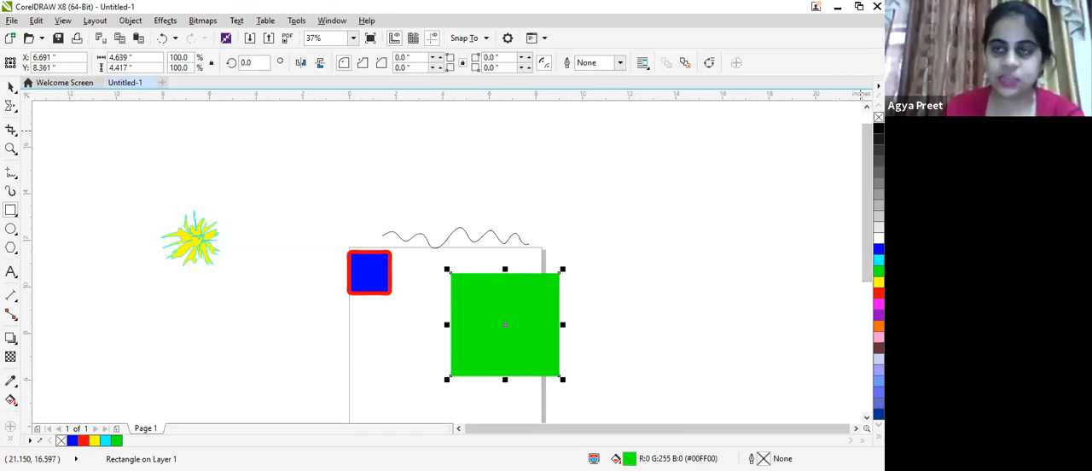
click(879, 117)
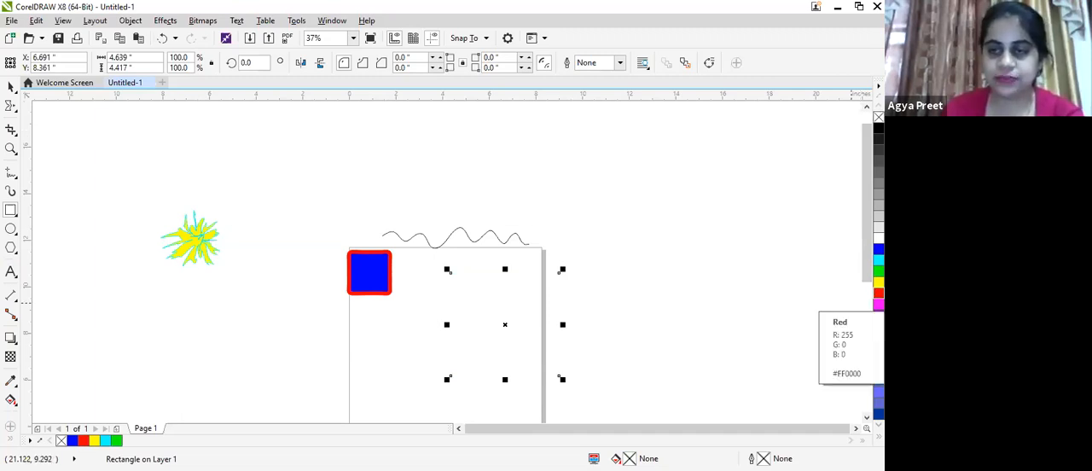
click(879, 293)
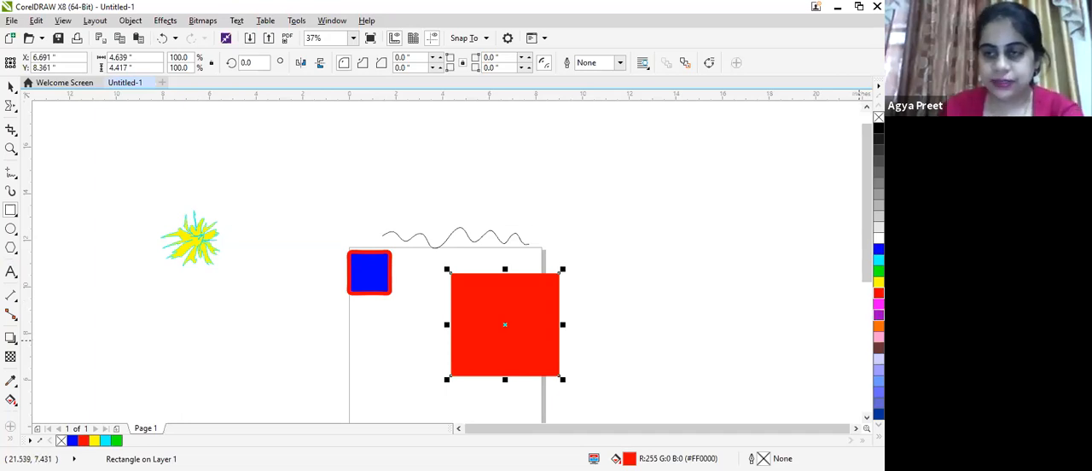
right_click(879, 315)
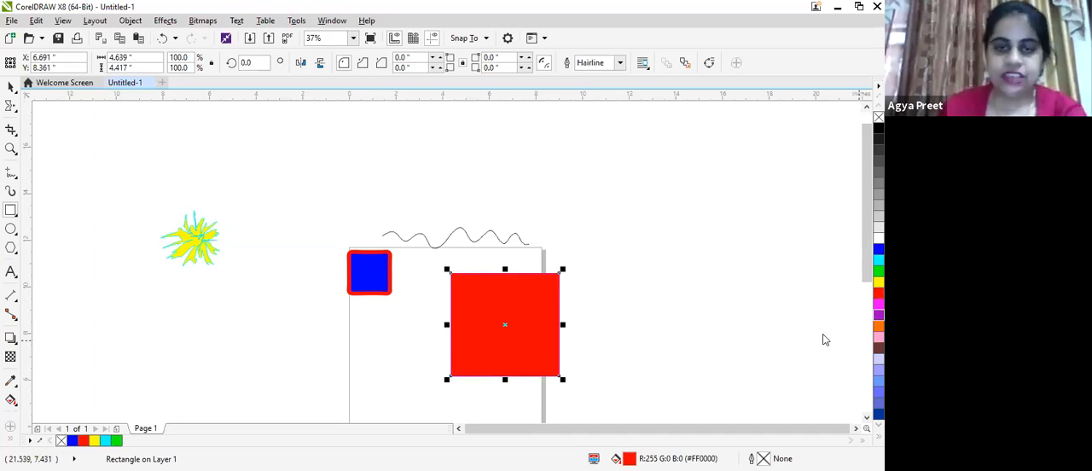
- Use the Twirl tool to curl the red rectangle's upper-left corner and the nearby upper edge into spirals
click(11, 106)
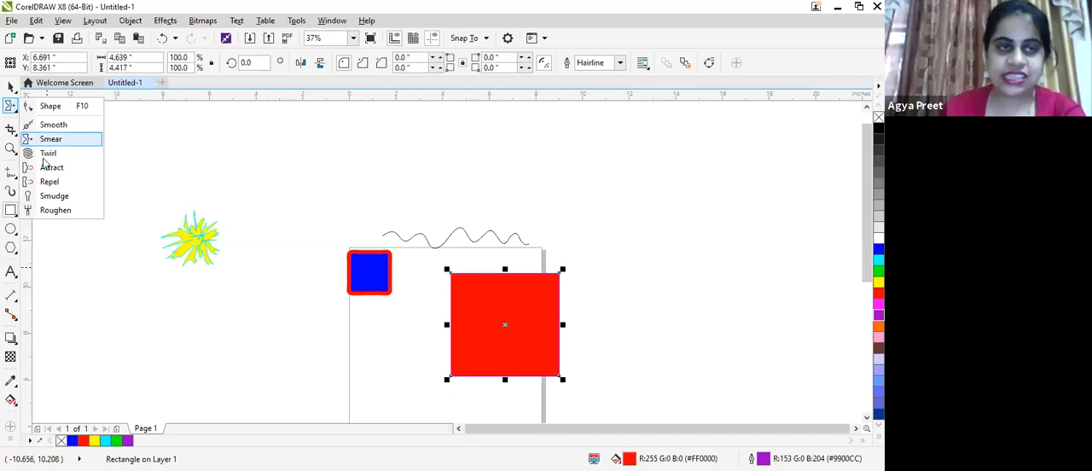
click(47, 153)
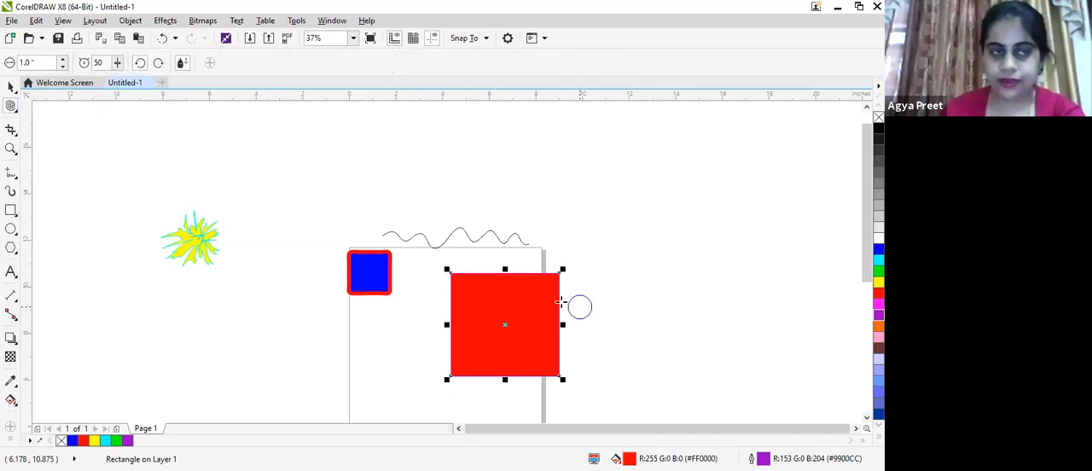
scroll(458, 256, up, 3)
mouse_move(454, 381)
mouse_down()
mouse_move(441, 381)
mouse_move(464, 369)
mouse_move(483, 318)
mouse_move(465, 332)
mouse_move(463, 359)
mouse_move(597, 385)
mouse_move(570, 381)
mouse_move(580, 380)
mouse_up()
mouse_move(635, 401)
mouse_down()
mouse_move(594, 429)
mouse_move(626, 395)
mouse_up()
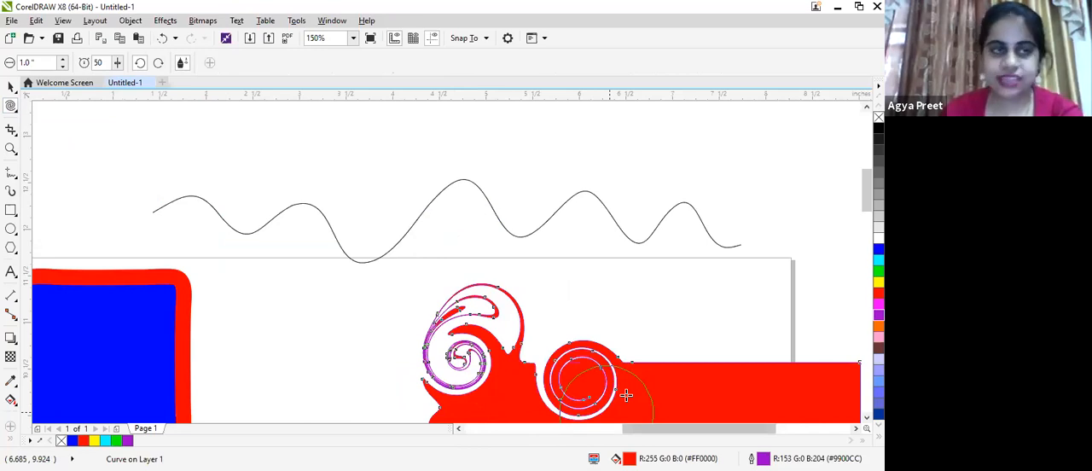
- Twirl two more spirals into the right half of the red shape's upper edge, including its upper-right corner
click(867, 244)
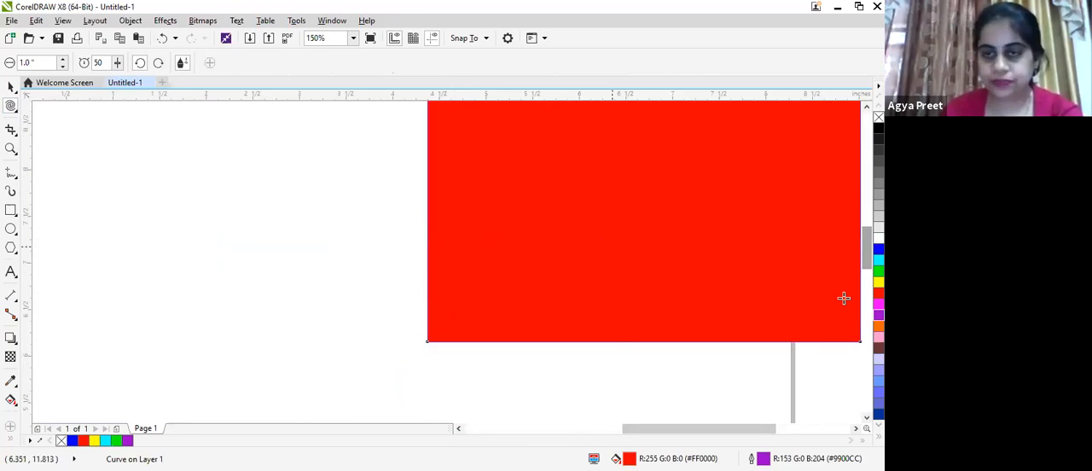
drag(644, 432, 687, 432)
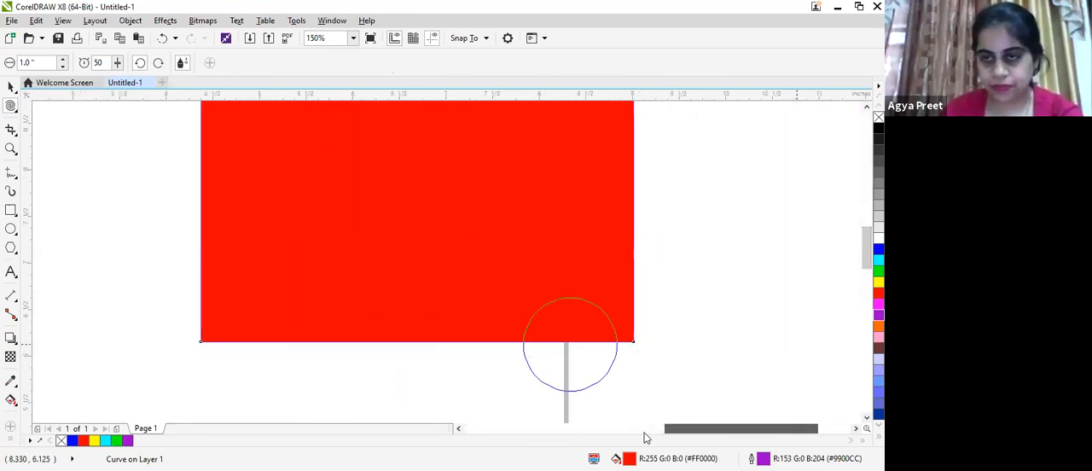
drag(867, 249, 867, 215)
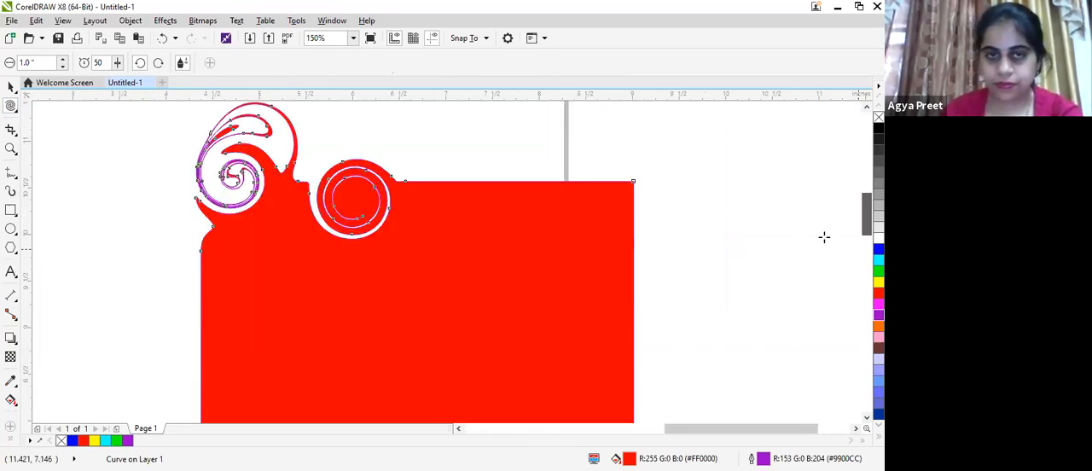
click(485, 177)
drag(484, 177, 485, 176)
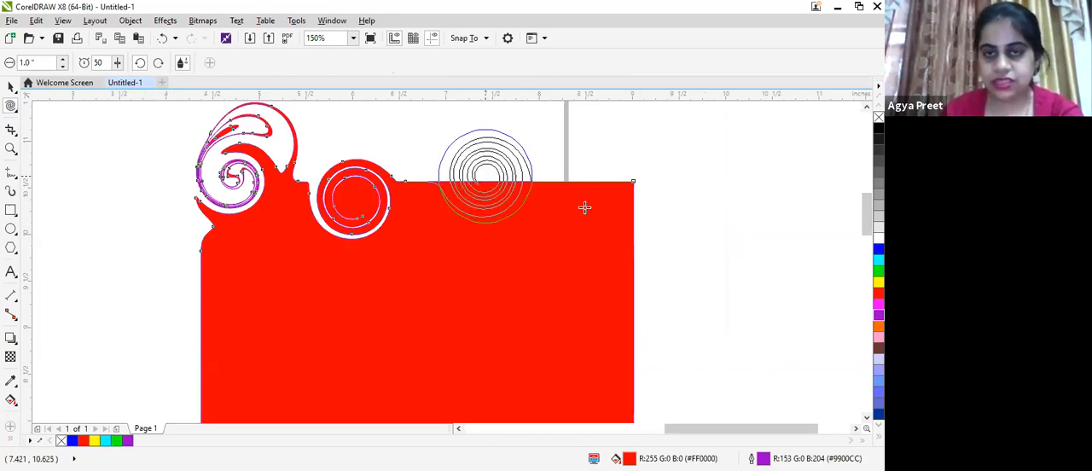
drag(597, 195, 598, 194)
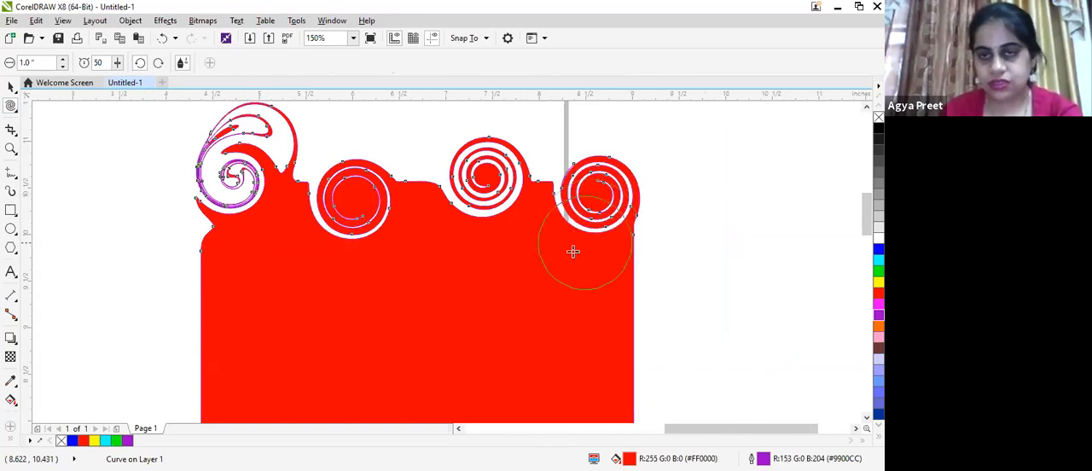
- Twirl the red shape's upper left edge and rework the existing left-hand curls into tighter swirls
drag(210, 298, 209, 295)
mouse_move(287, 210)
mouse_down()
mouse_move(333, 265)
mouse_move(372, 223)
mouse_move(357, 200)
mouse_move(322, 205)
mouse_move(289, 233)
mouse_move(309, 283)
mouse_up()
drag(364, 205, 364, 204)
mouse_move(198, 265)
mouse_down()
mouse_move(211, 260)
mouse_move(205, 273)
mouse_up()
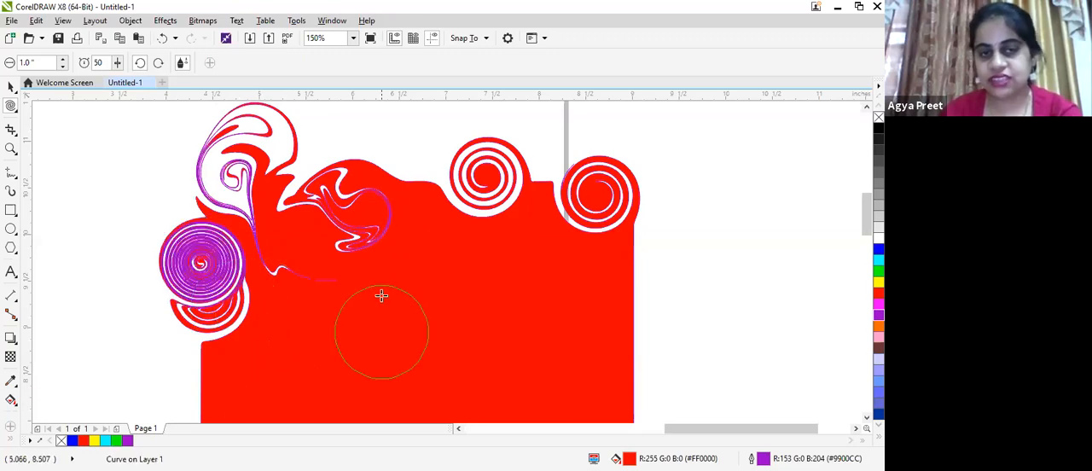
drag(391, 201, 391, 200)
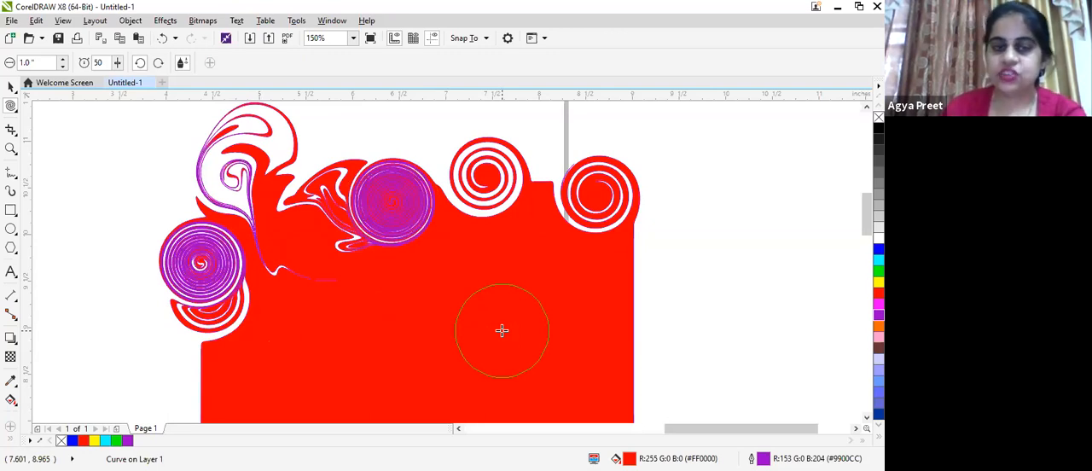
- Scale the twirled red shape down to about 0.36 by 0.37 inches near the page's upper edge and deselect it
scroll(503, 333, down, 2)
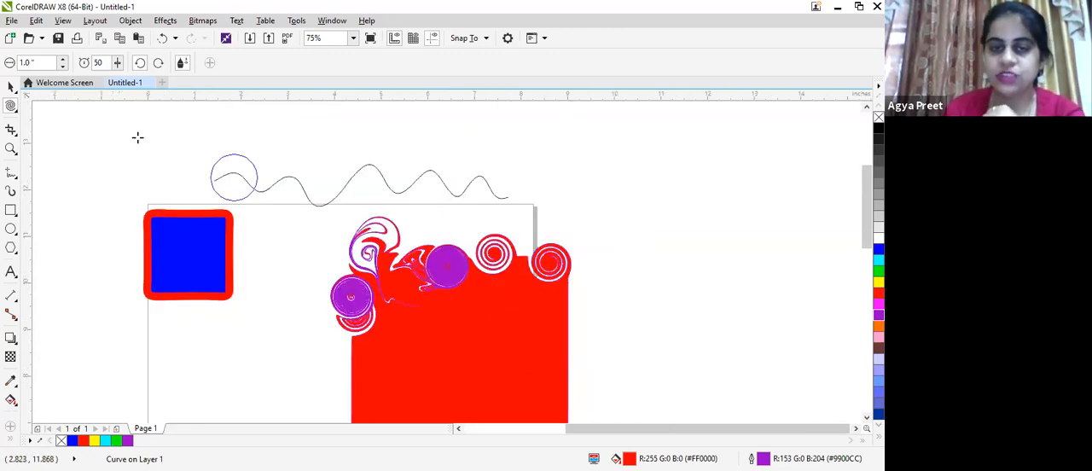
click(12, 87)
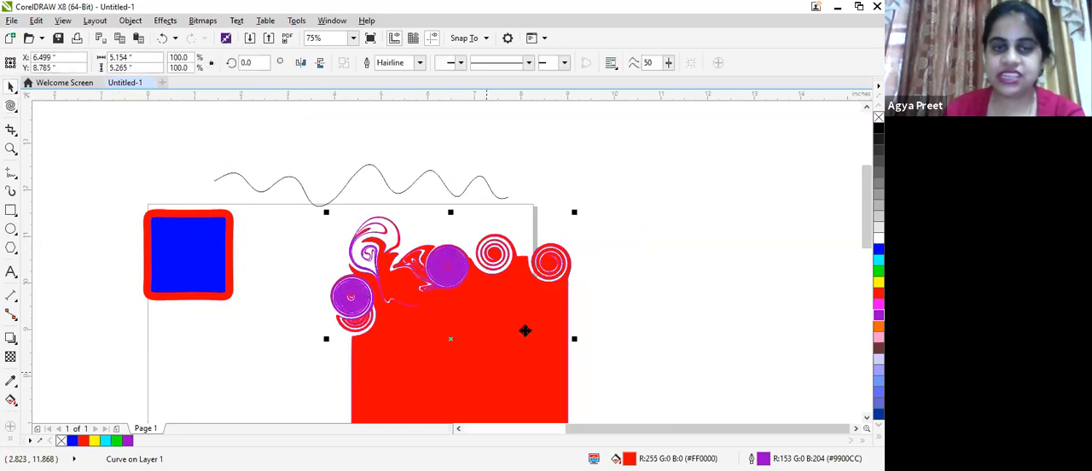
scroll(556, 407, down, 1)
drag(552, 398, 440, 288)
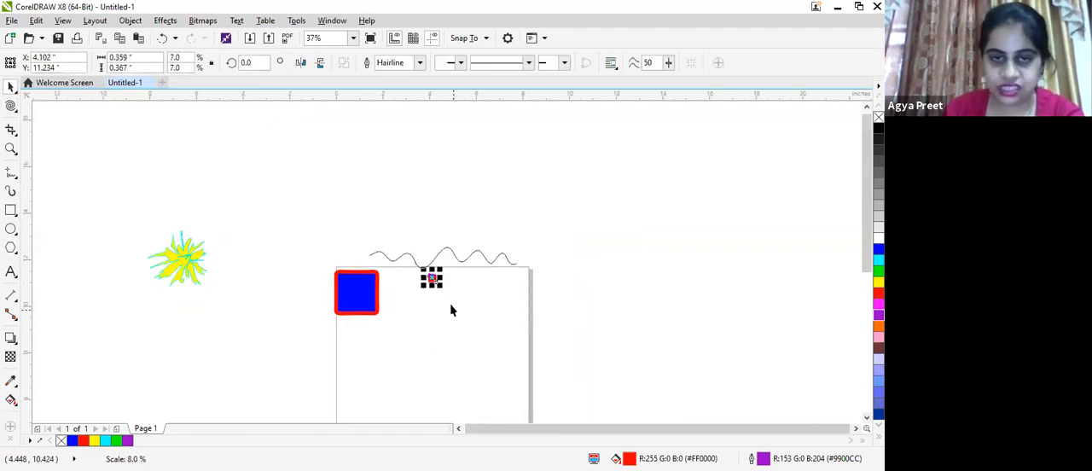
click(452, 290)
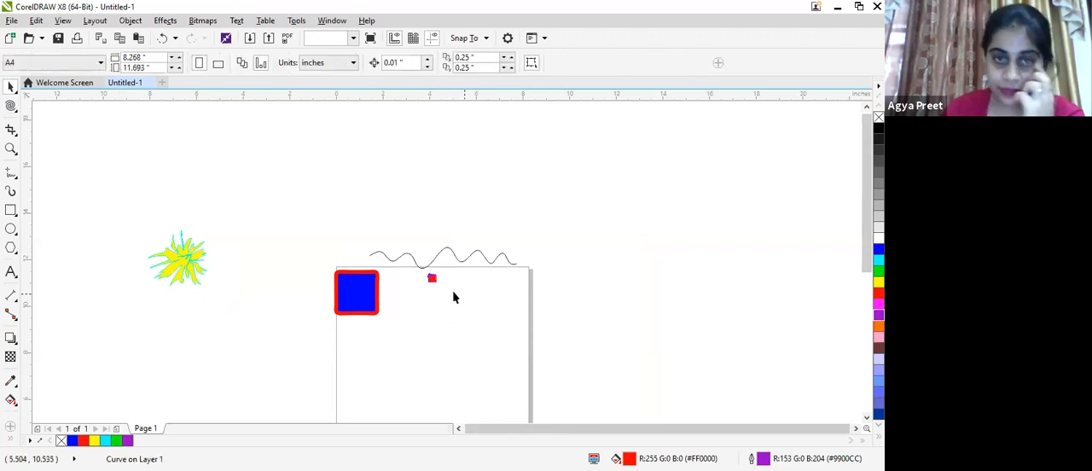
- Draw a rectangle about 4.31 by 4.92 inches on the right half of the page and fill it green
click(11, 210)
drag(418, 332, 523, 420)
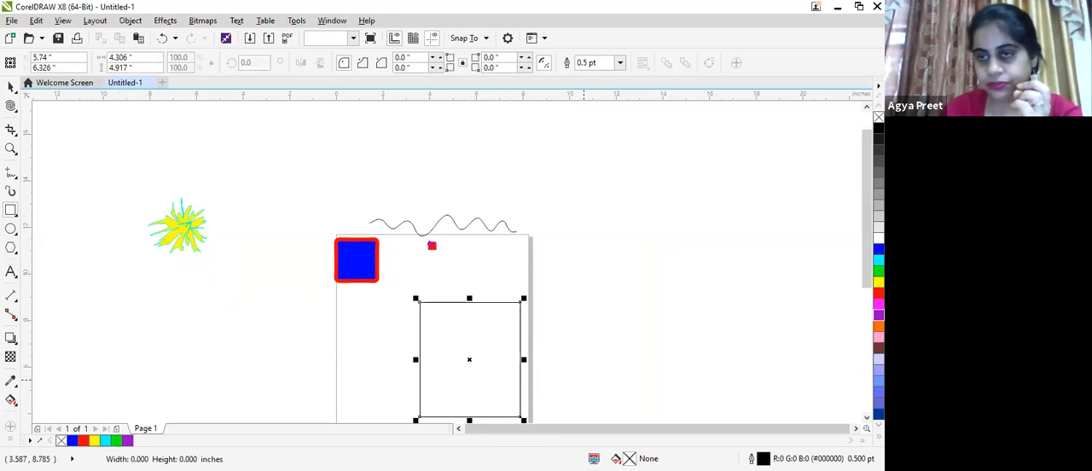
click(878, 271)
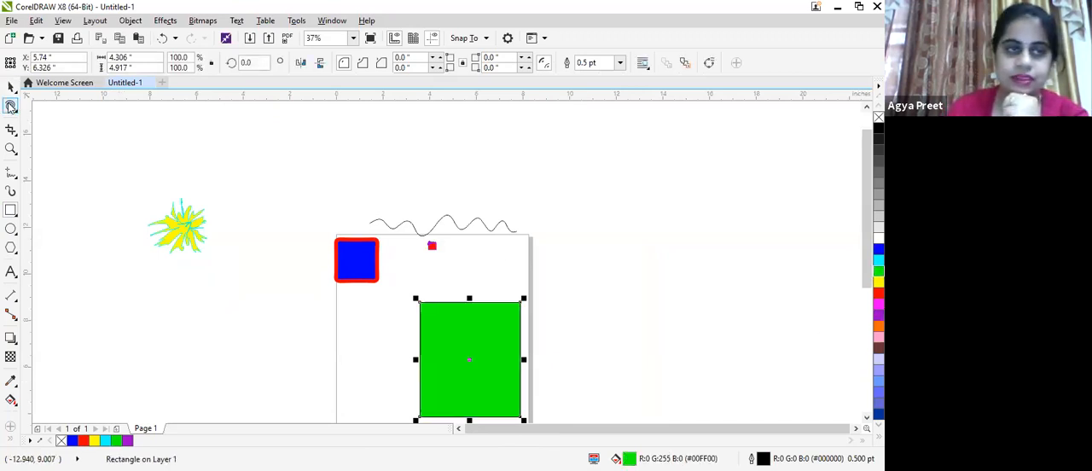
- Use the Attract tool to pull the green rectangle's upper-left corner, left edge and left part of its upper edge into waves
click(14, 110)
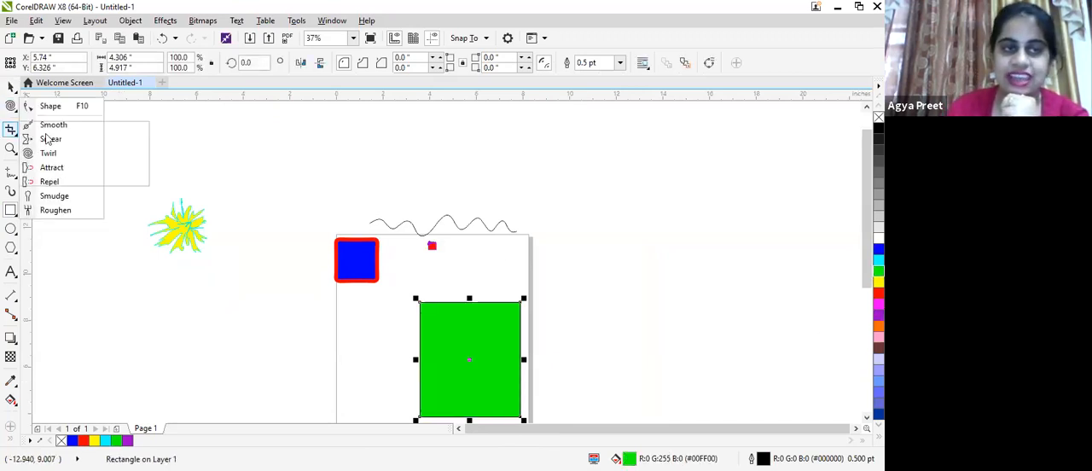
click(15, 133)
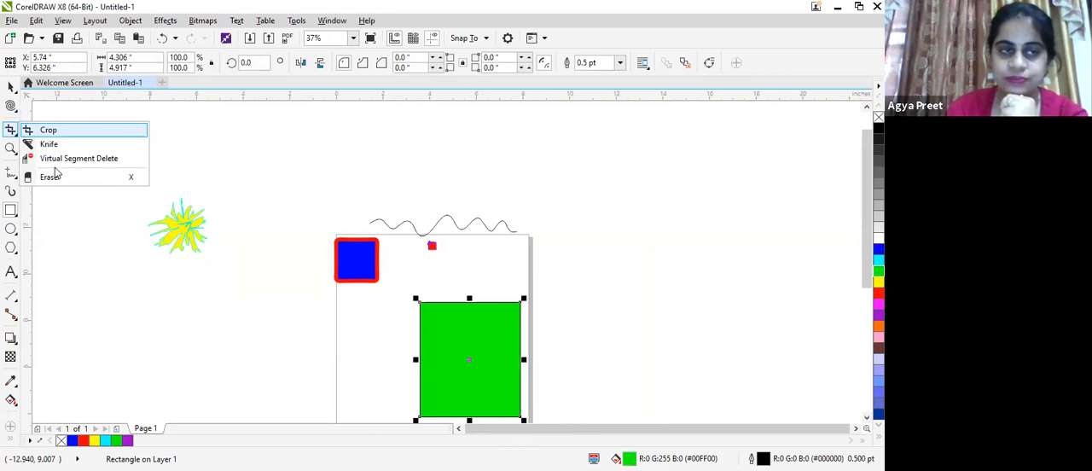
click(14, 111)
click(51, 167)
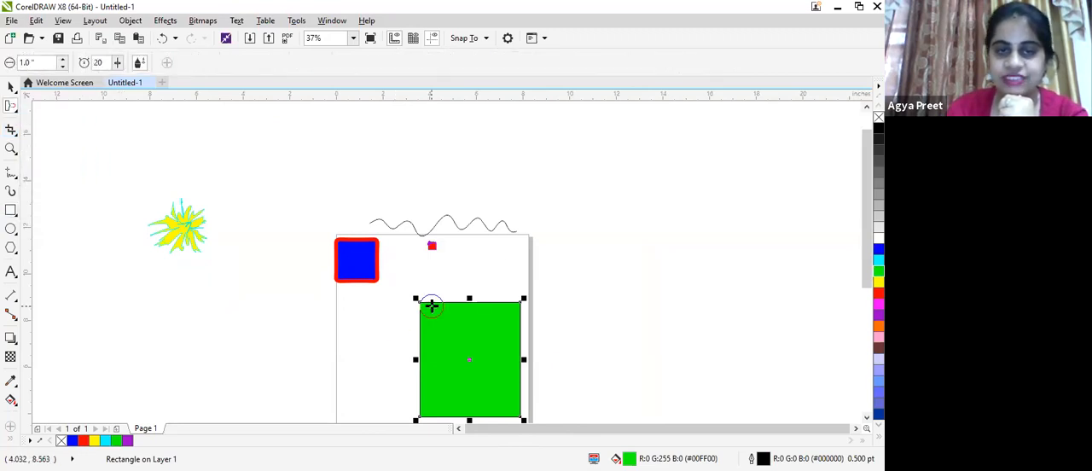
click(432, 306)
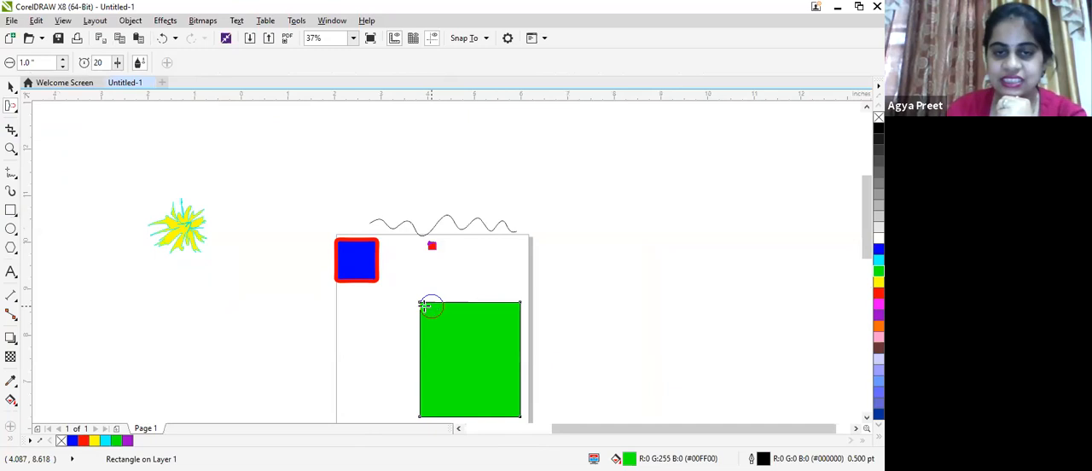
scroll(421, 303, up, 3)
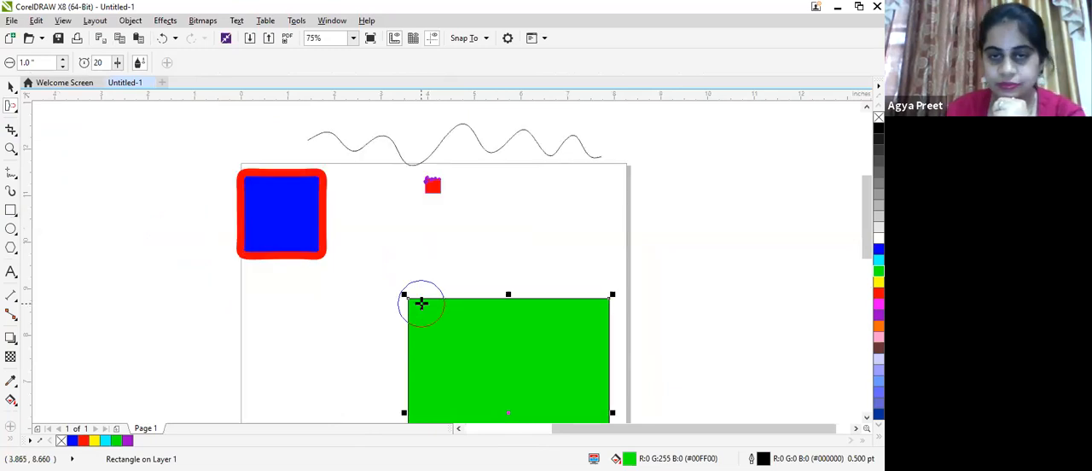
scroll(421, 303, up, 3)
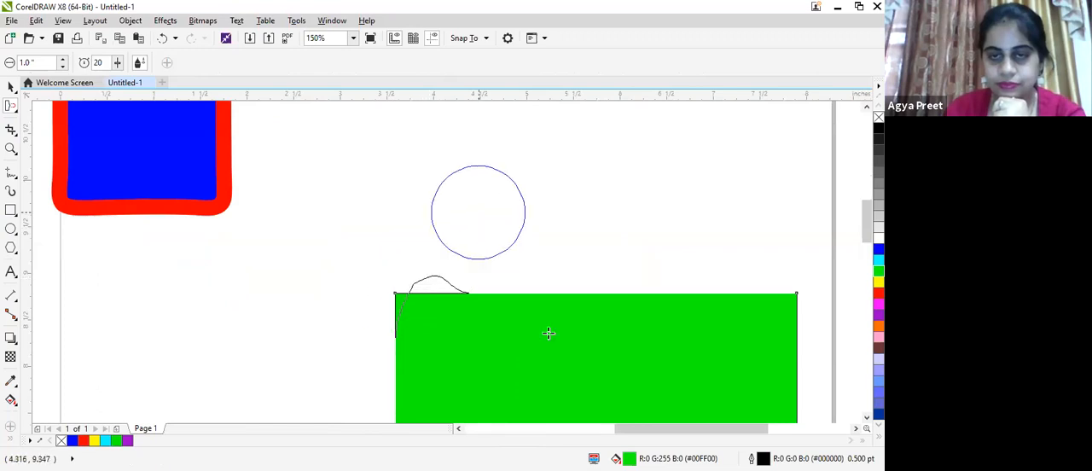
mouse_move(546, 385)
mouse_down()
mouse_move(506, 327)
mouse_move(449, 276)
mouse_up()
drag(485, 322, 483, 315)
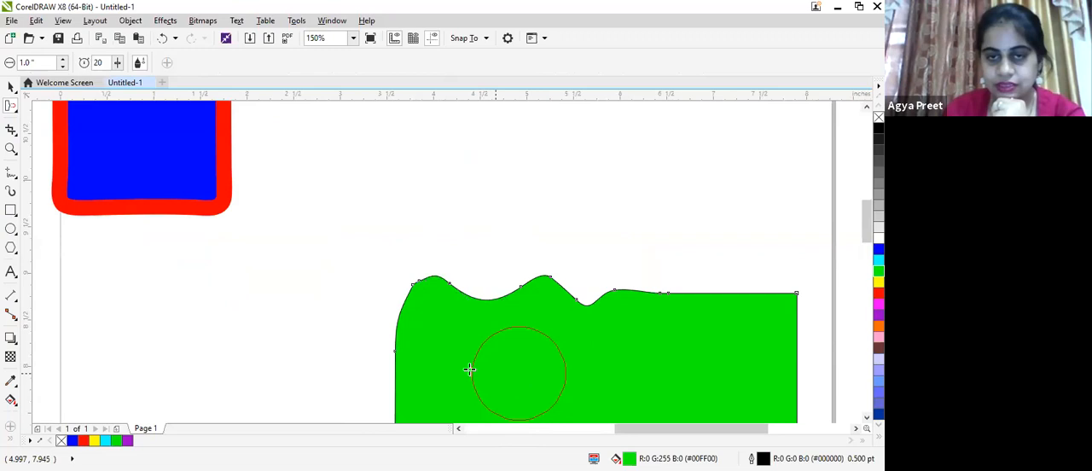
mouse_move(407, 256)
mouse_down()
mouse_move(454, 356)
mouse_move(486, 325)
mouse_up()
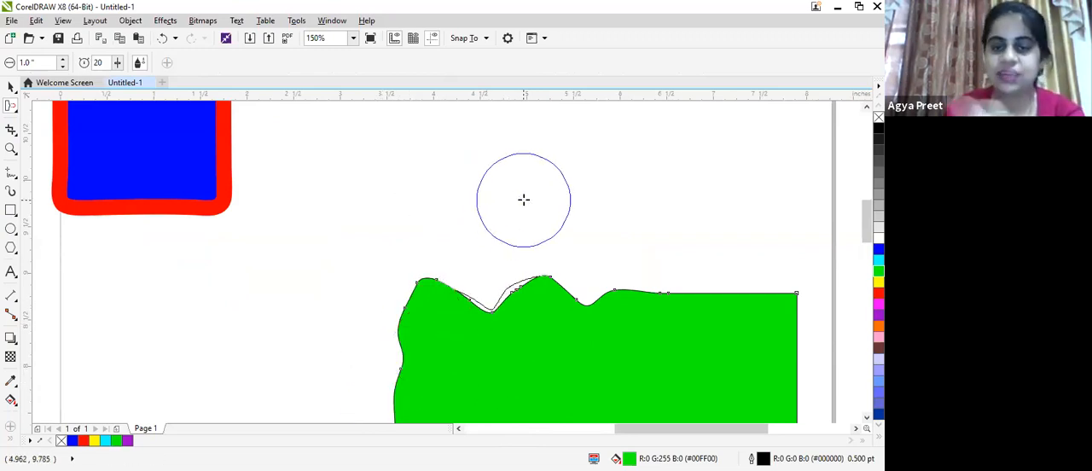
- Use the Attract tool to pull the right part of the green shape's upper edge and its upper right edge into waves
scroll(477, 282, down, 1)
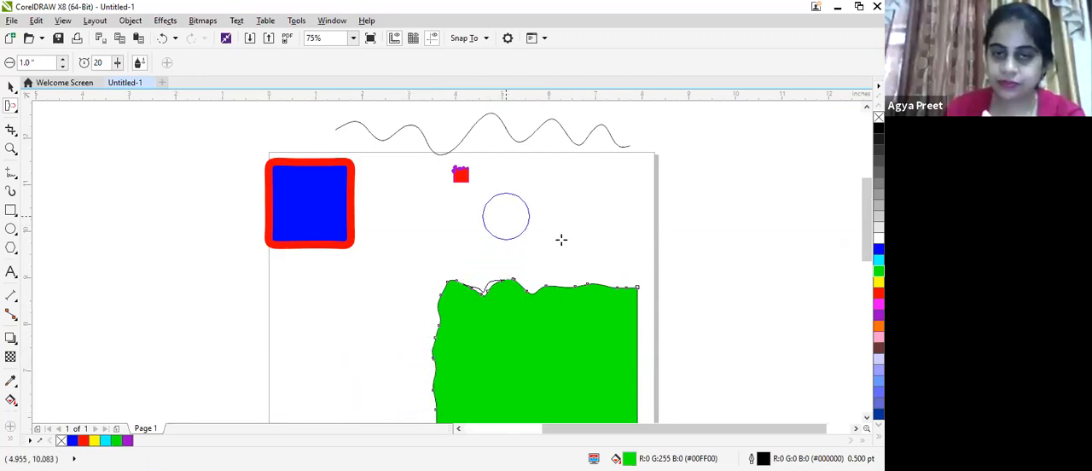
drag(569, 250, 587, 236)
mouse_move(585, 285)
mouse_down()
mouse_move(623, 270)
mouse_move(632, 237)
mouse_up()
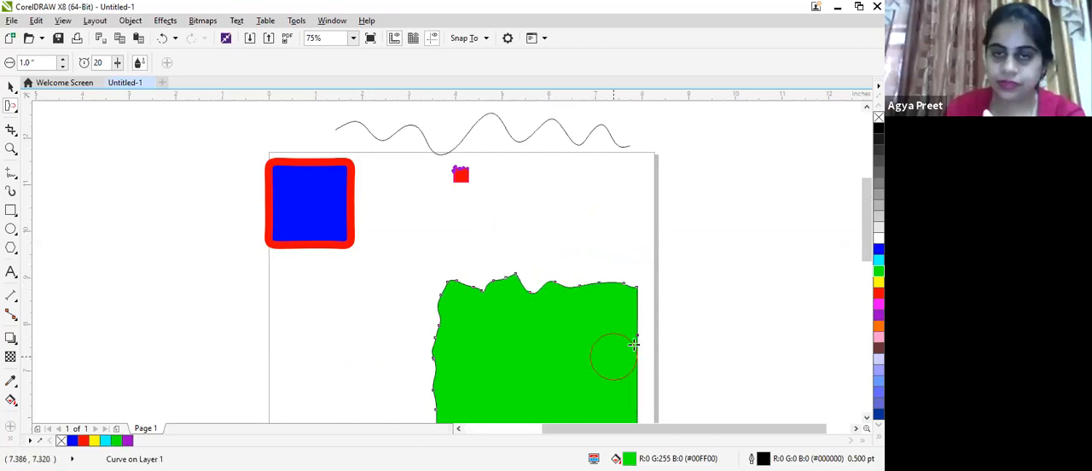
drag(640, 340, 644, 388)
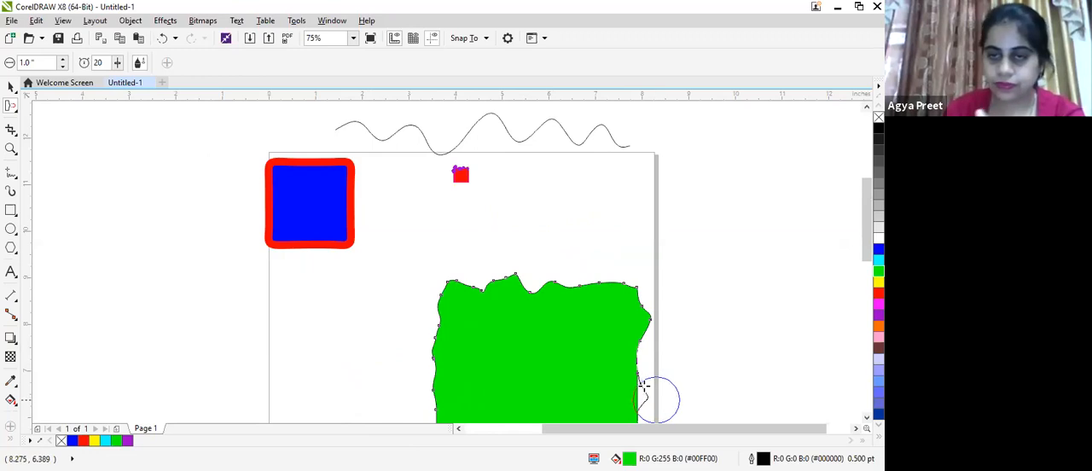
- Pull the middle of the green shape's left edge into deeper outward points with the Attract tool
drag(664, 428, 688, 428)
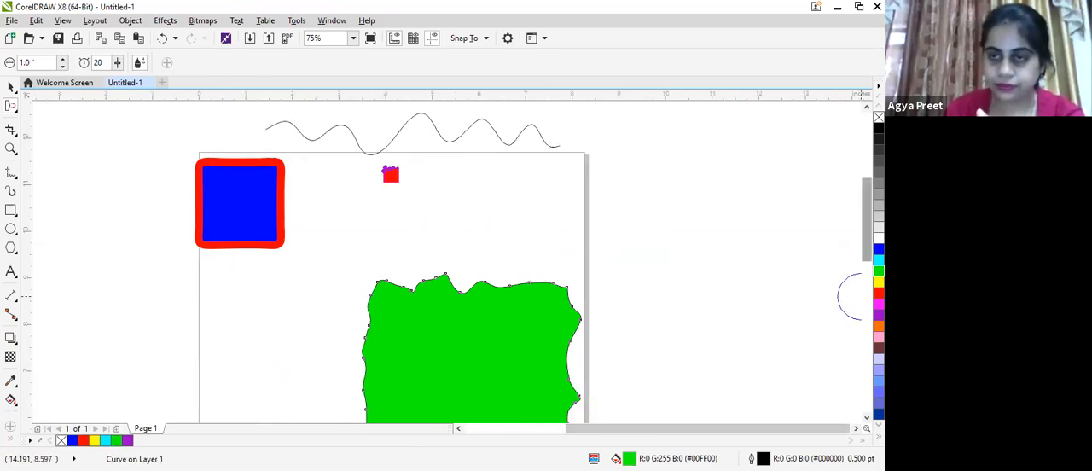
drag(867, 243, 866, 276)
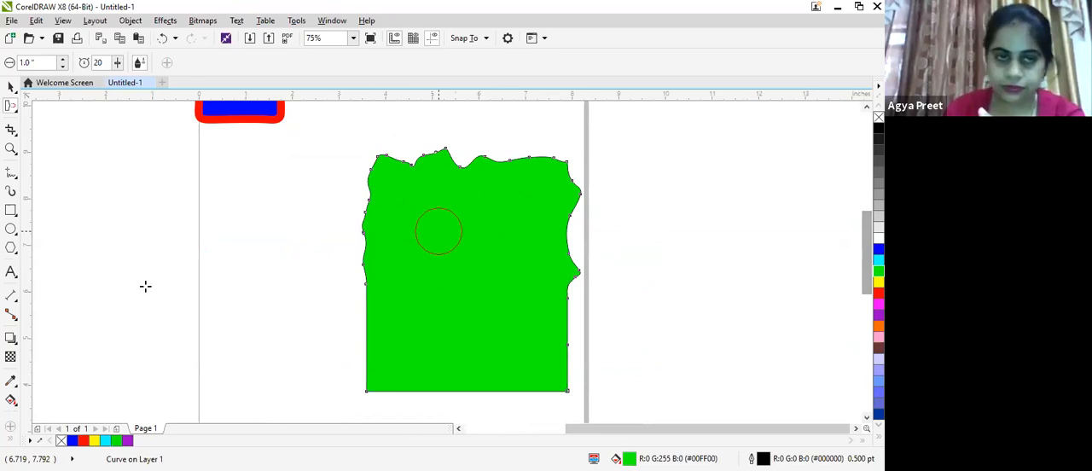
scroll(437, 232, up, 3)
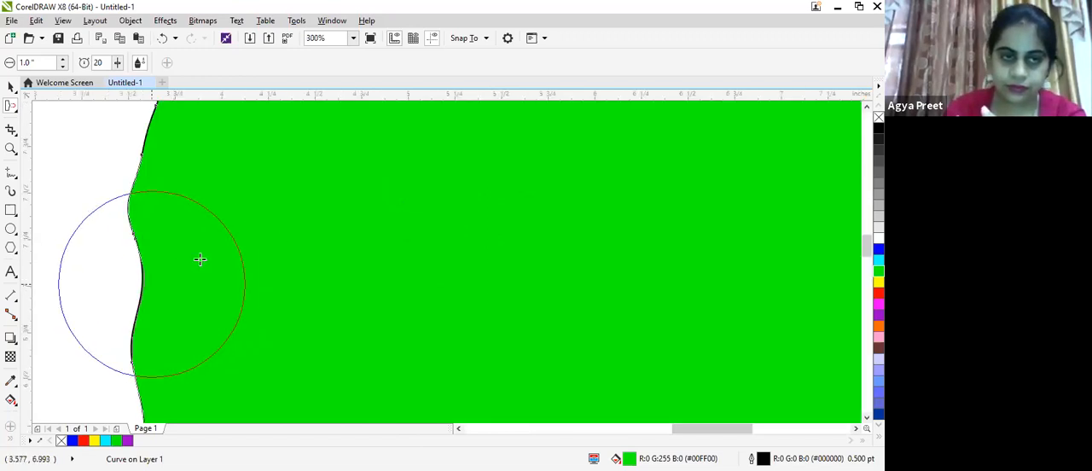
drag(160, 164, 46, 146)
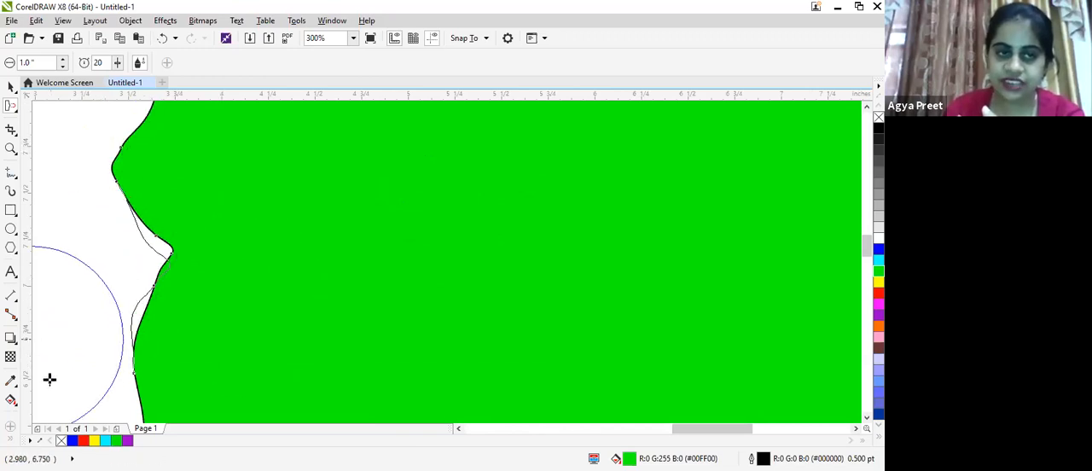
mouse_move(167, 377)
mouse_down()
mouse_move(124, 350)
mouse_move(51, 356)
mouse_move(21, 417)
mouse_up()
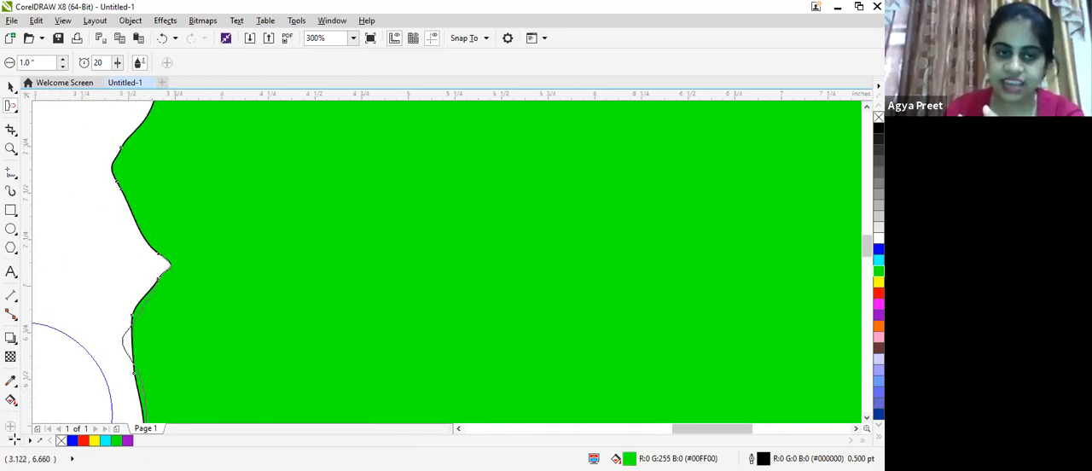
- Attract the green shape's right edge into a row of outward points and lightly ripple its lower left and bottom edges
scroll(135, 238, down, 1)
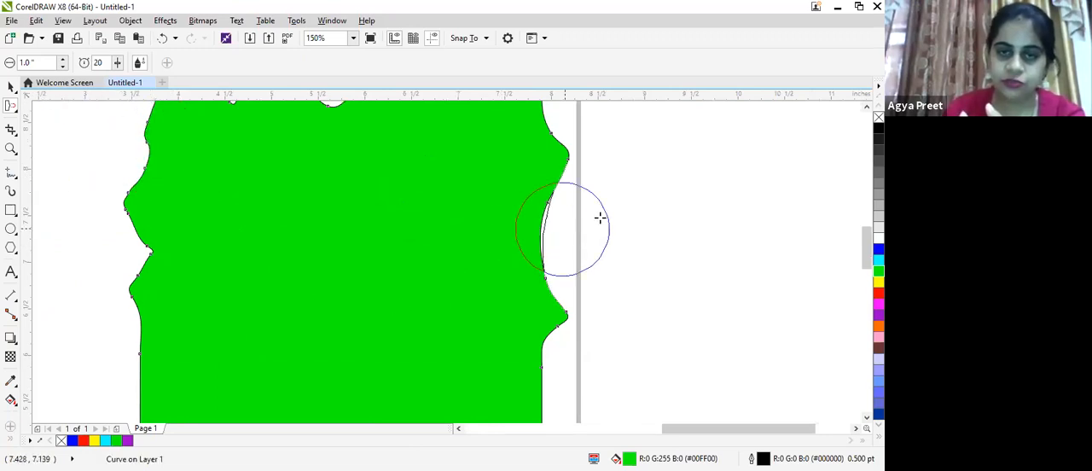
drag(601, 212, 608, 193)
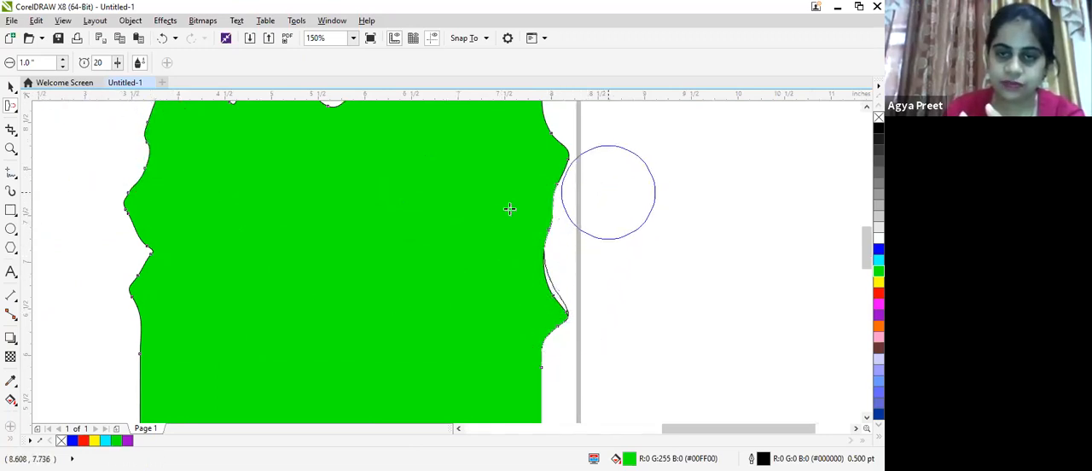
drag(529, 193, 608, 124)
mouse_move(528, 285)
mouse_down()
mouse_move(562, 236)
mouse_move(602, 213)
mouse_up()
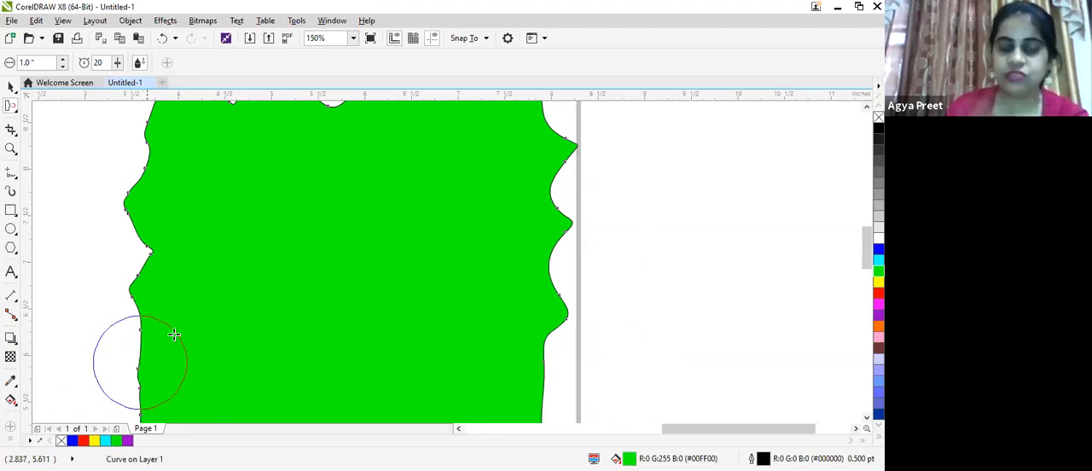
mouse_move(561, 285)
mouse_down()
mouse_move(605, 279)
mouse_move(682, 312)
mouse_up()
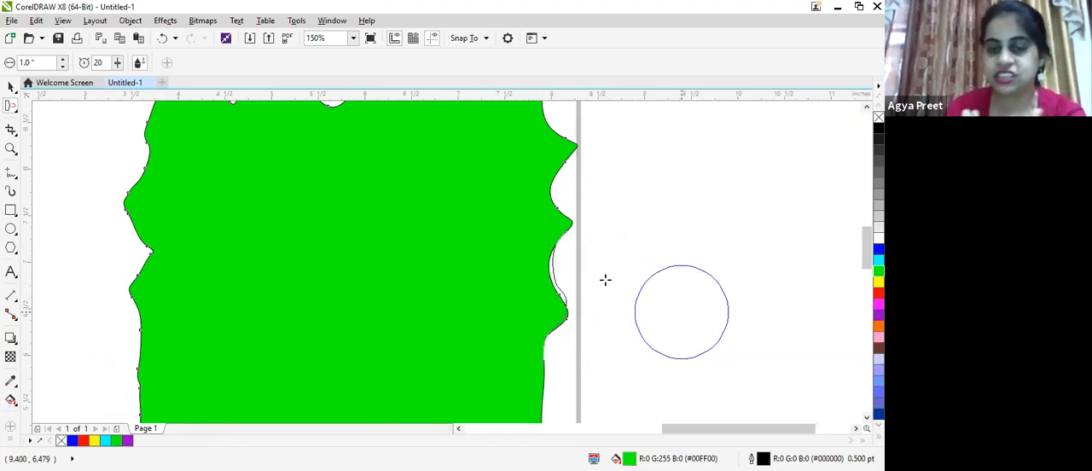
drag(546, 416, 610, 421)
- Scale the green shape down to about 0.9 by 0.97 inches and move it just to the right of the blue square
scroll(316, 230, down, 2)
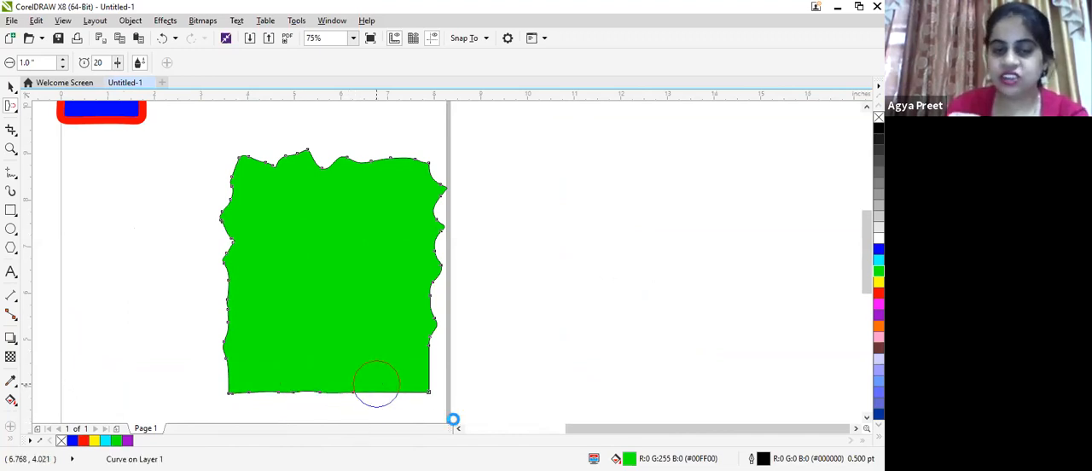
click(9, 89)
drag(215, 401, 331, 293)
drag(364, 215, 401, 198)
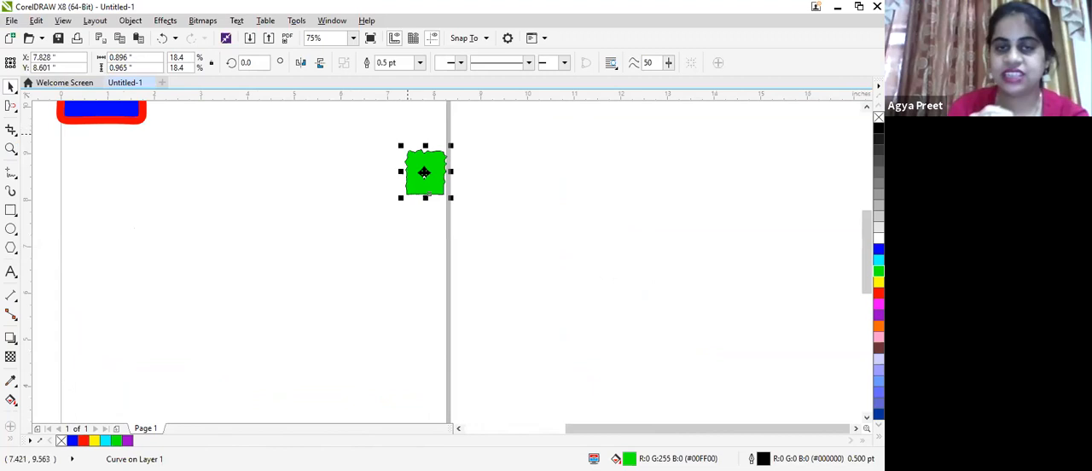
drag(268, 94, 183, 128)
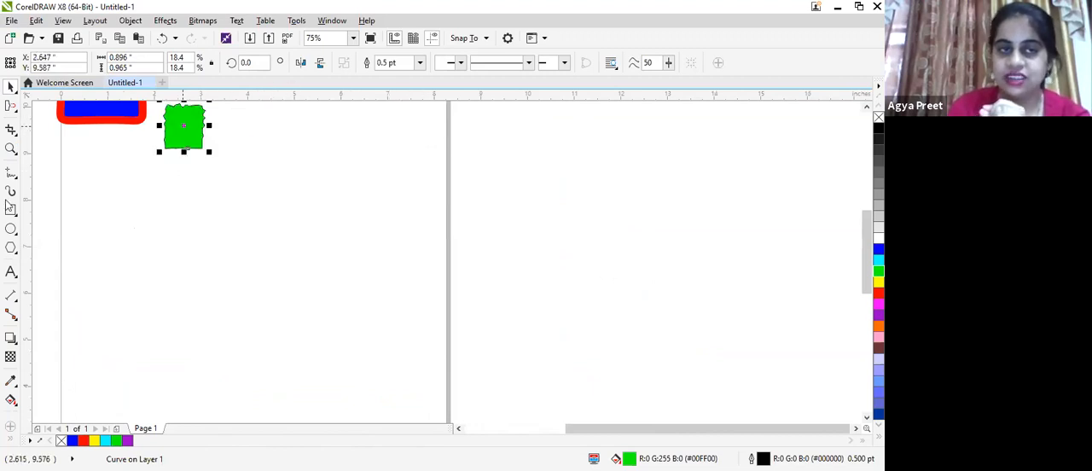
- Draw a rectangle about 4.58 by 3.32 inches below the small green shape and fill it magenta
click(11, 210)
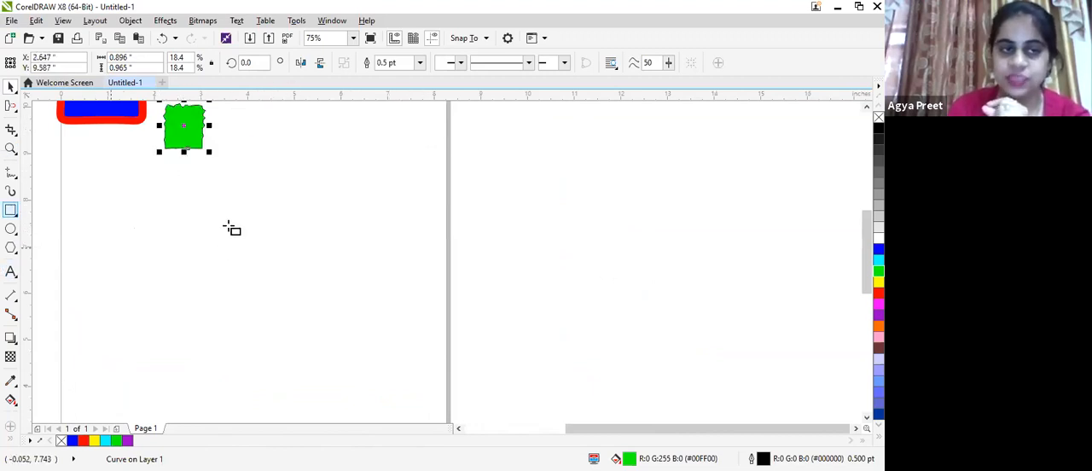
drag(155, 193, 244, 284)
drag(282, 310, 370, 348)
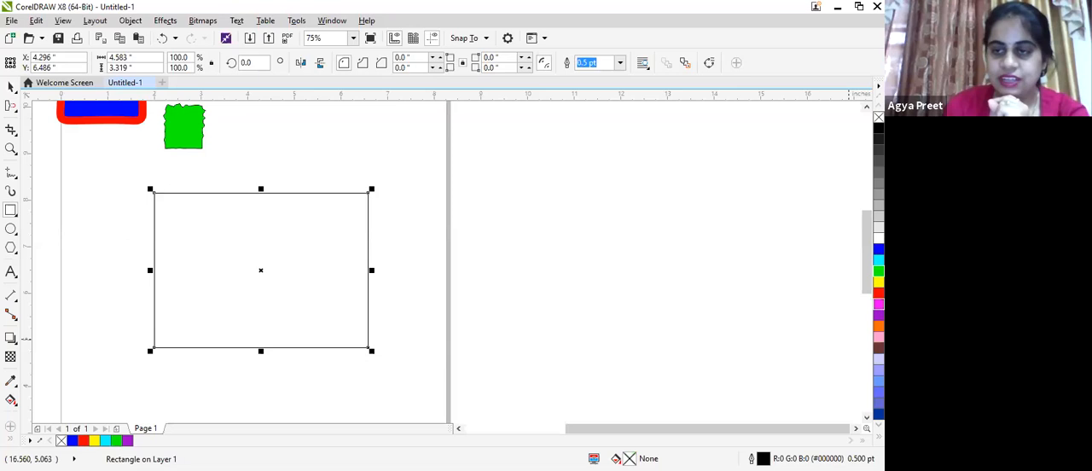
click(879, 303)
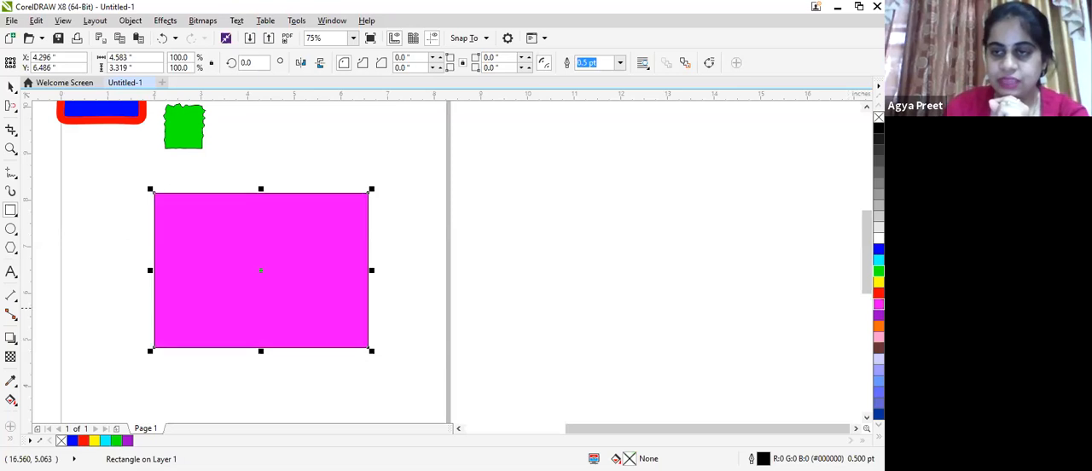
- Use the Repel tool to distort the right half of the magenta rectangle's upper edge and its right edge
click(15, 110)
click(15, 134)
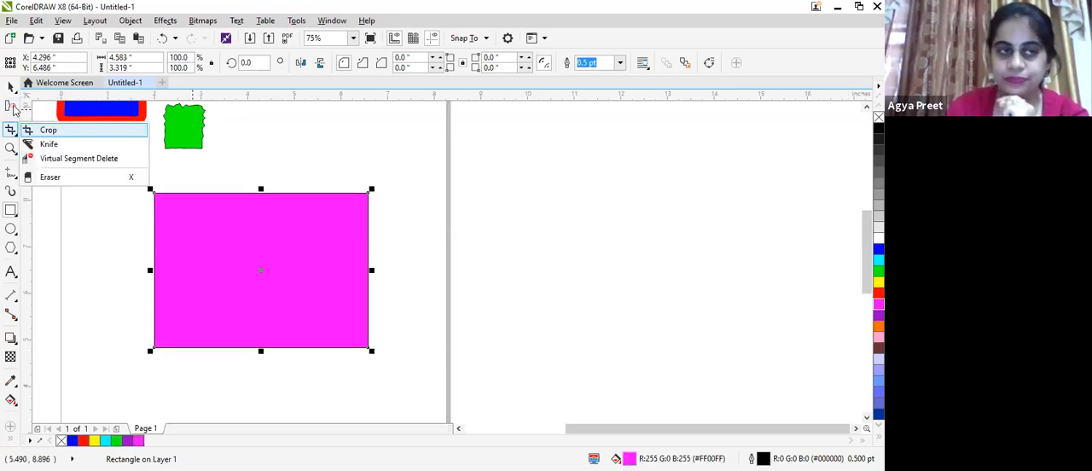
key(x)
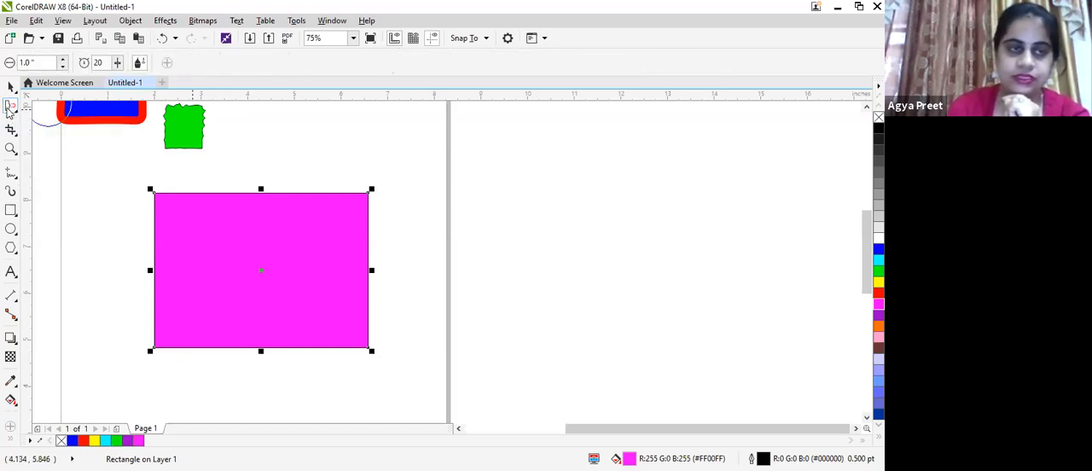
right_click(3, 296)
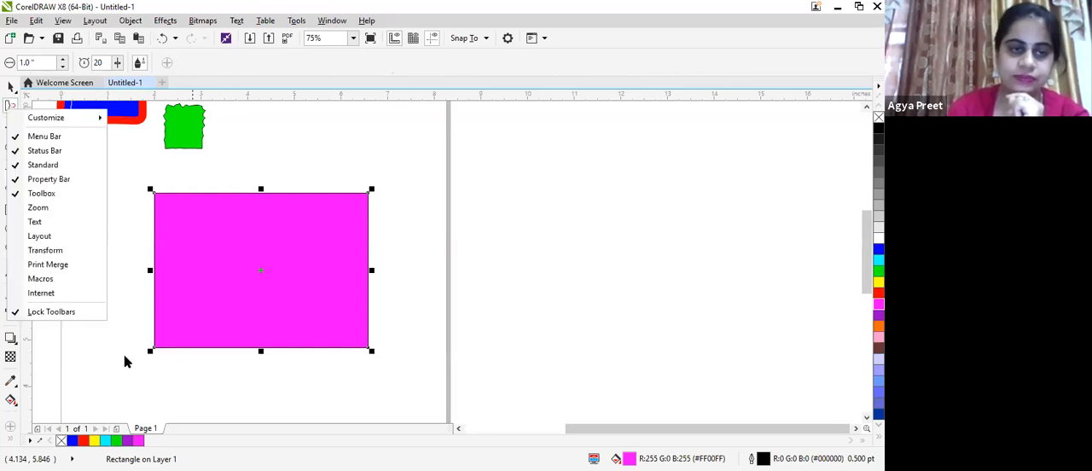
click(125, 361)
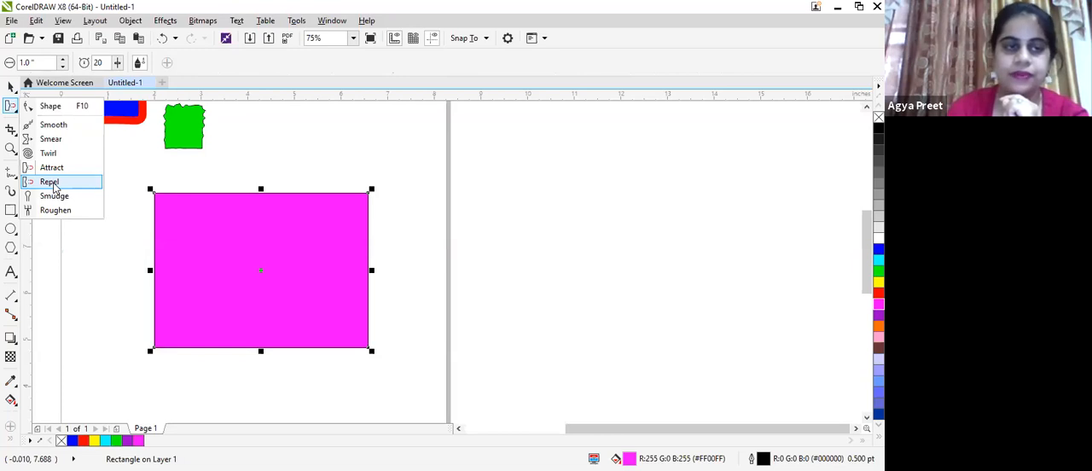
scroll(276, 203, up, 1)
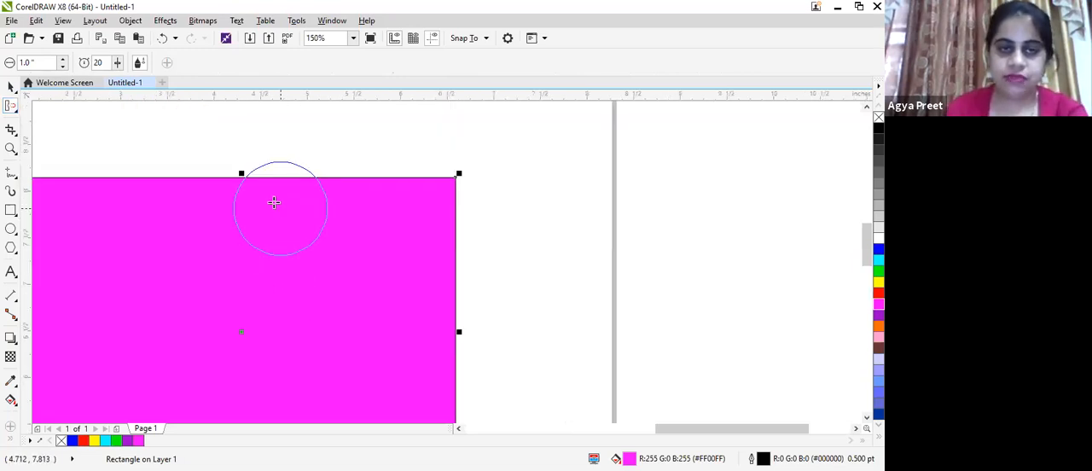
mouse_move(273, 203)
mouse_down()
mouse_move(334, 159)
mouse_move(404, 143)
mouse_move(428, 190)
mouse_up()
mouse_move(458, 296)
mouse_down()
mouse_move(505, 310)
mouse_move(415, 341)
mouse_move(421, 373)
mouse_move(557, 337)
mouse_move(529, 324)
mouse_up()
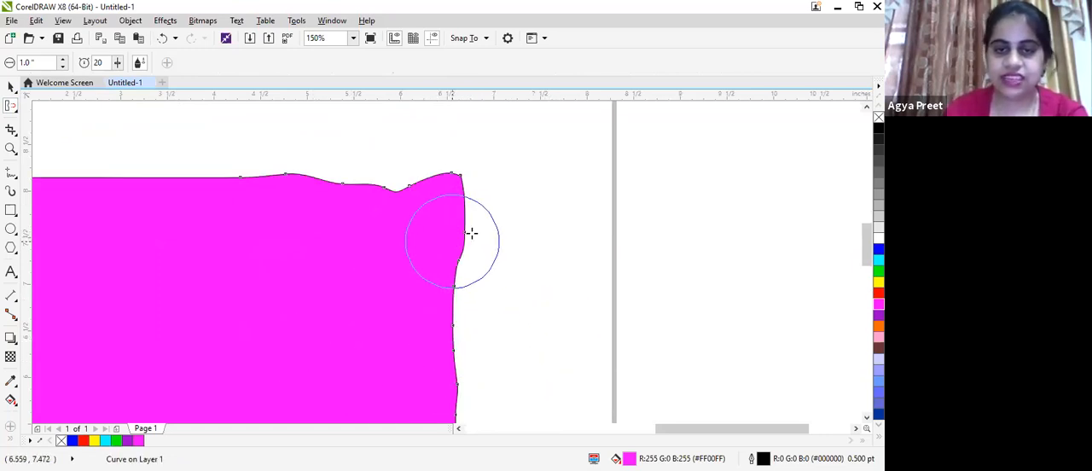
- Repel the magenta shape's upper edge into two adjoining rounded bumps and a round notch near its left end
mouse_move(452, 241)
mouse_down()
mouse_move(561, 174)
mouse_move(401, 206)
mouse_move(391, 200)
mouse_move(407, 148)
mouse_up()
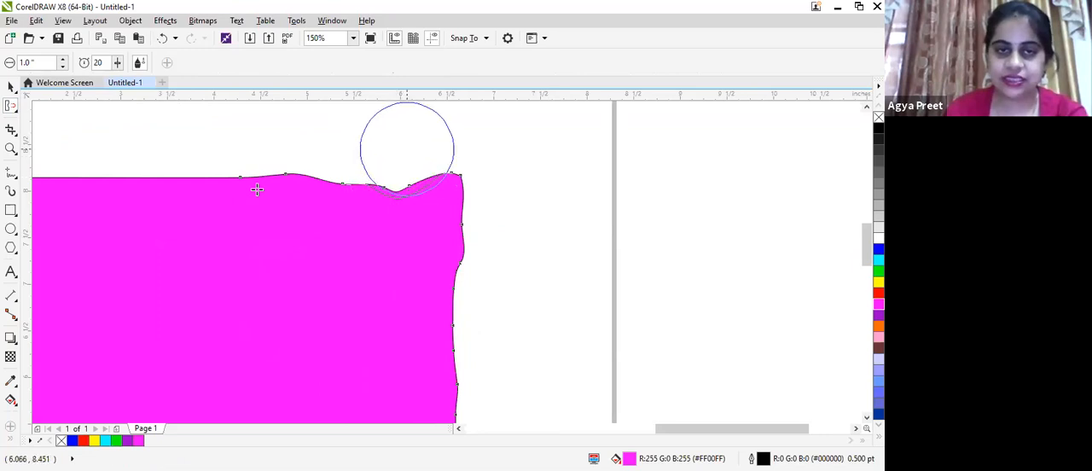
mouse_move(256, 190)
mouse_down()
mouse_move(62, 166)
mouse_move(78, 171)
mouse_up()
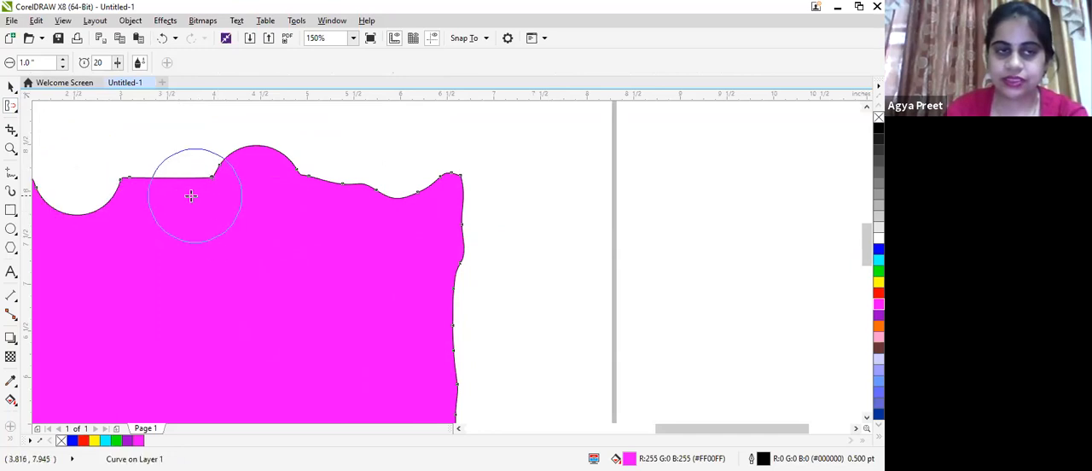
drag(191, 195, 194, 195)
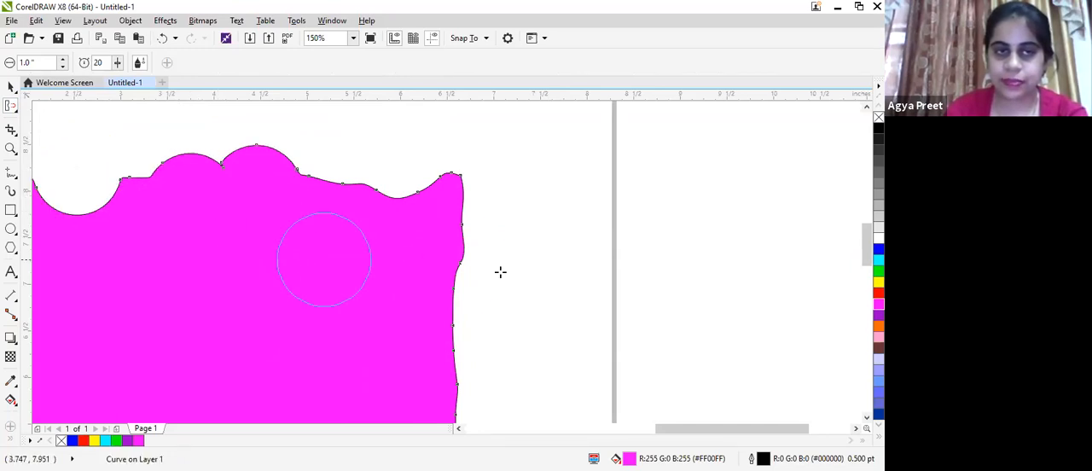
- Repel the magenta shape's right edge into one round inward notch with two rounded bulges below it
drag(463, 267, 461, 266)
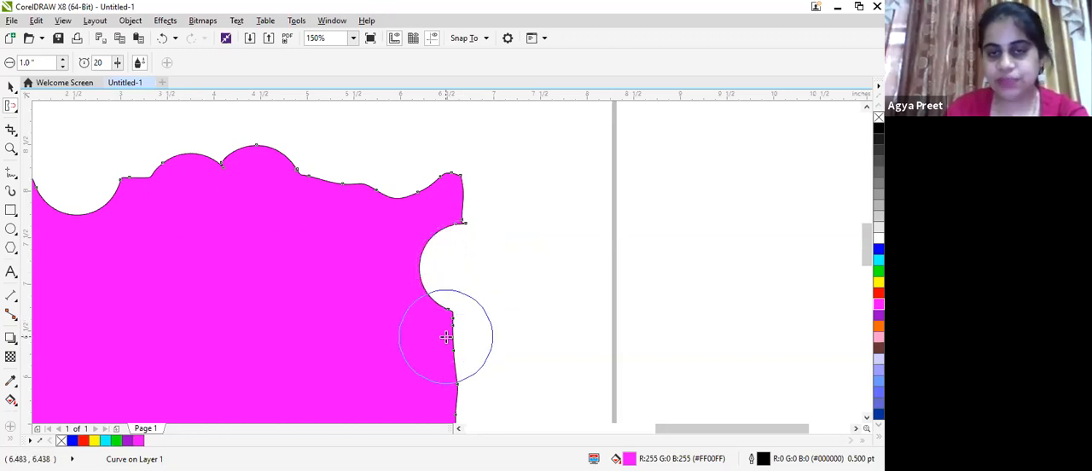
drag(452, 338, 452, 339)
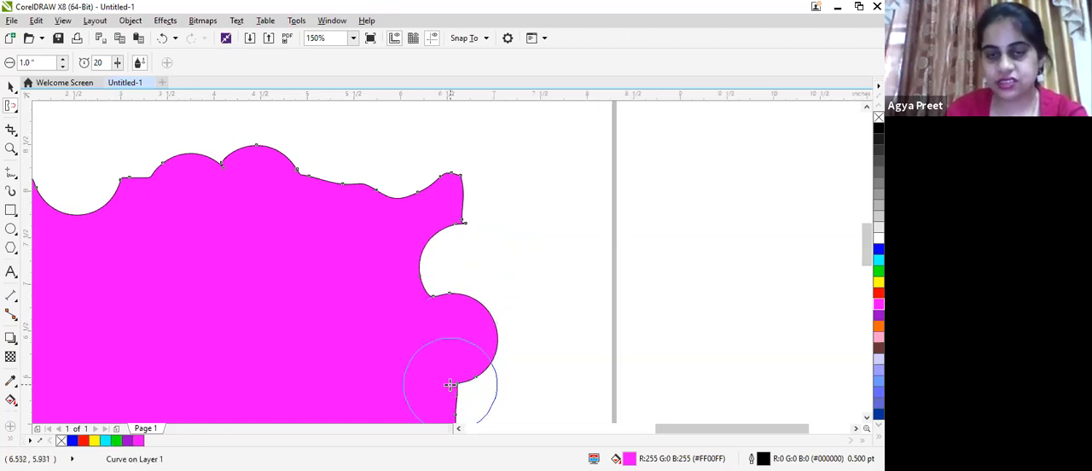
drag(449, 384, 451, 389)
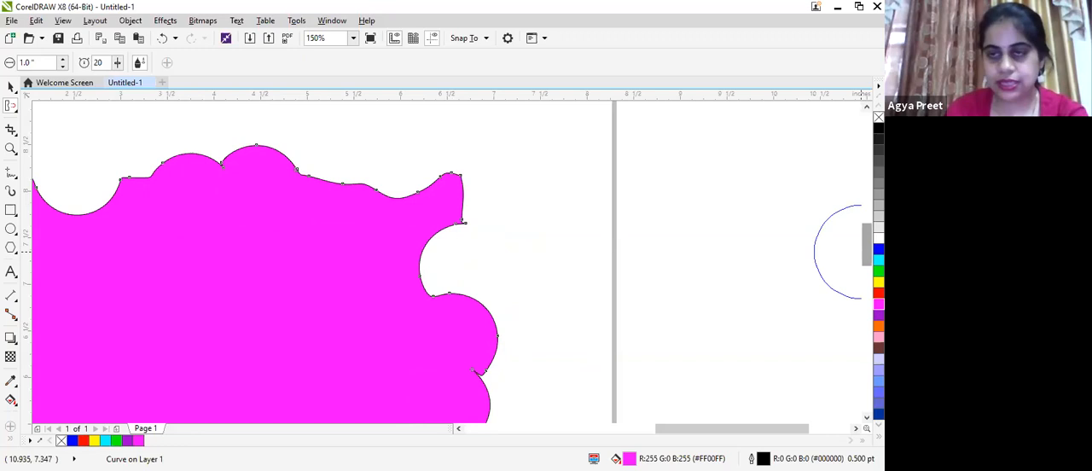
- Repel the magenta shape's bottom edge outward into four rounded lobes and distort its lower right corner
scroll(393, 234, down, 3)
drag(393, 234, 399, 255)
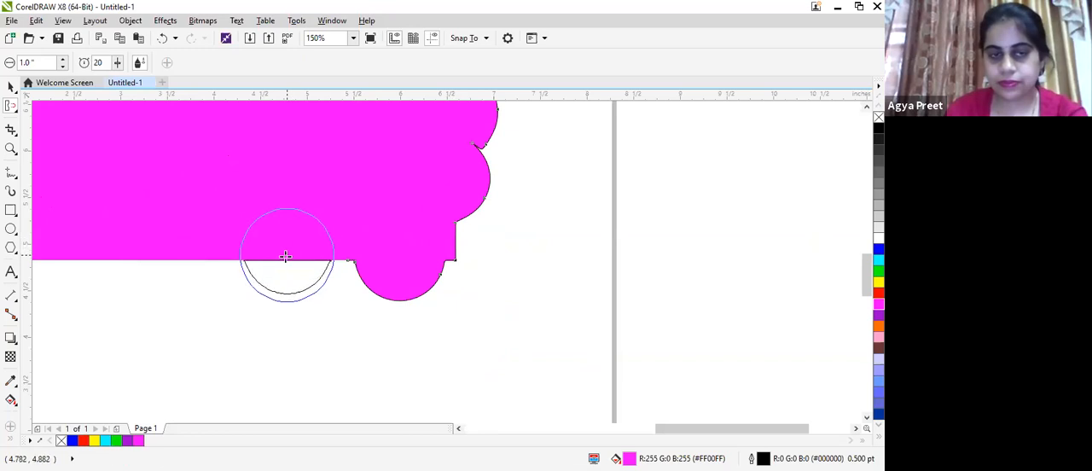
drag(111, 242, 103, 282)
drag(184, 280, 184, 295)
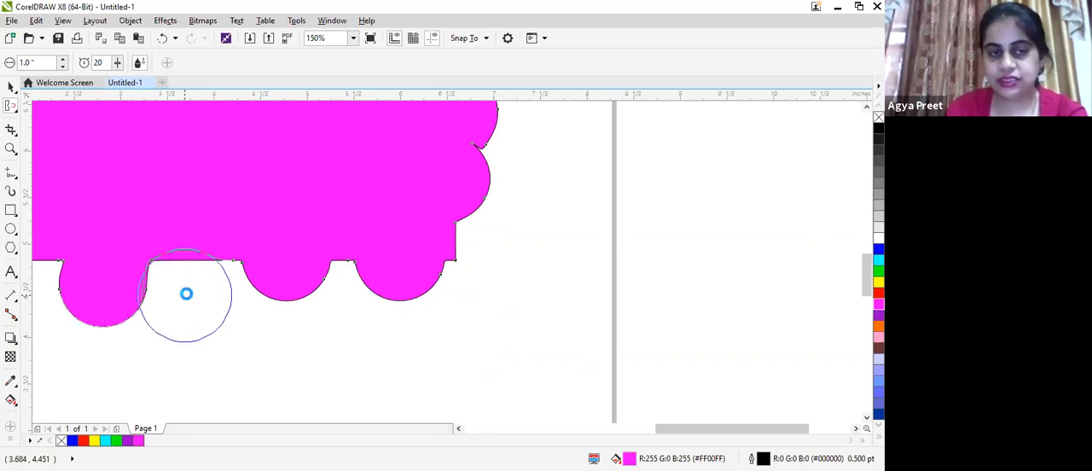
drag(174, 219, 196, 293)
drag(423, 245, 474, 275)
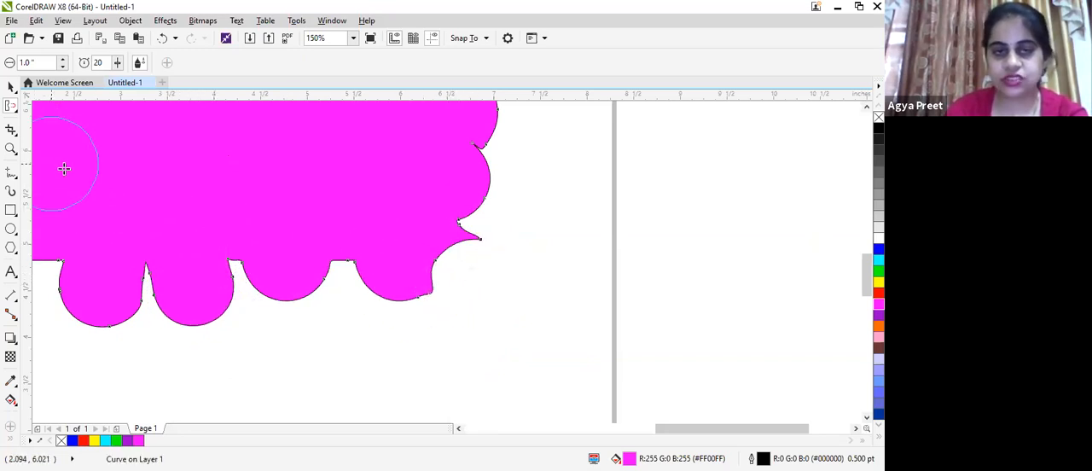
- Scale the magenta shape down to about 34% and move it off the page, between the yellow star and the blue square
scroll(81, 171, down, 2)
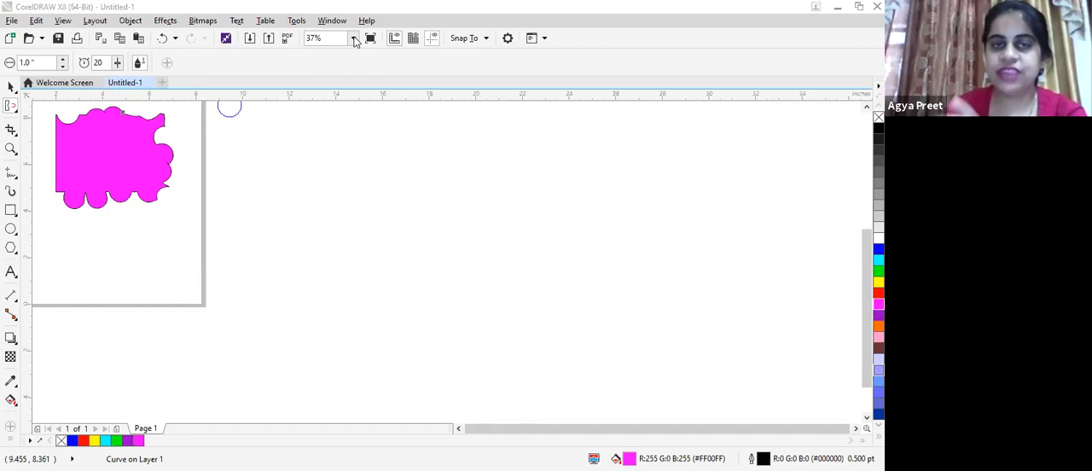
click(354, 38)
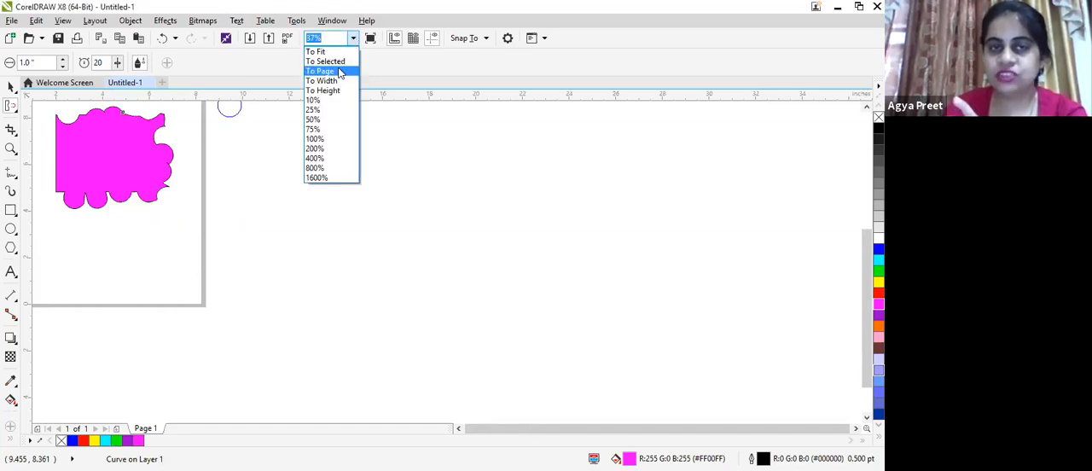
click(339, 73)
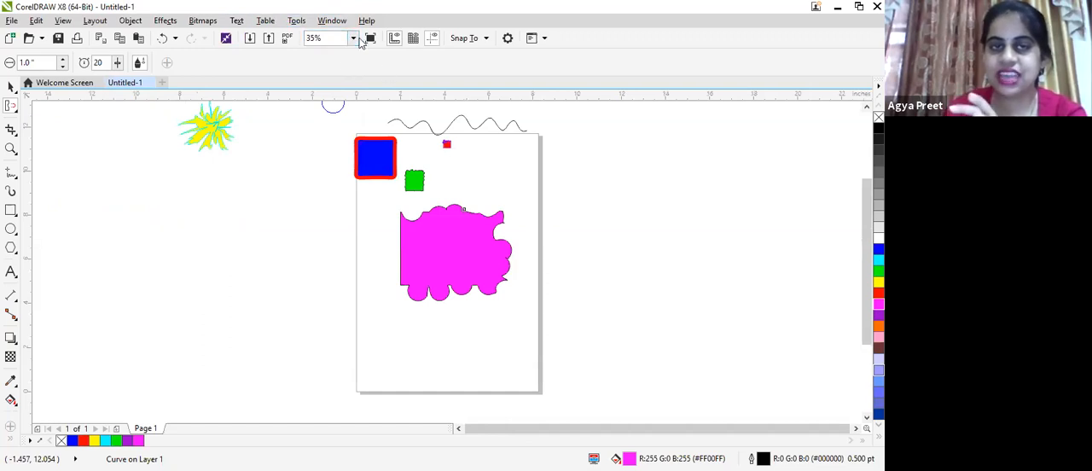
click(353, 38)
click(380, 278)
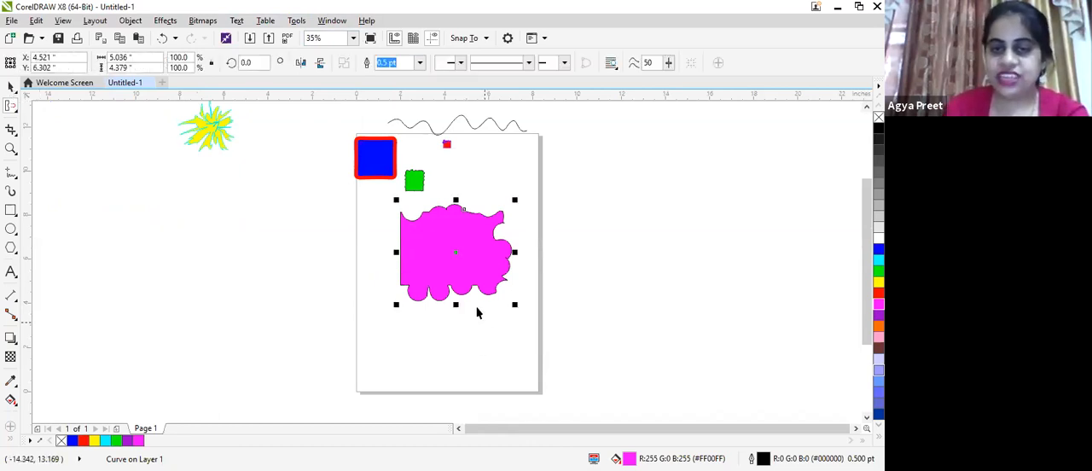
drag(483, 271, 419, 224)
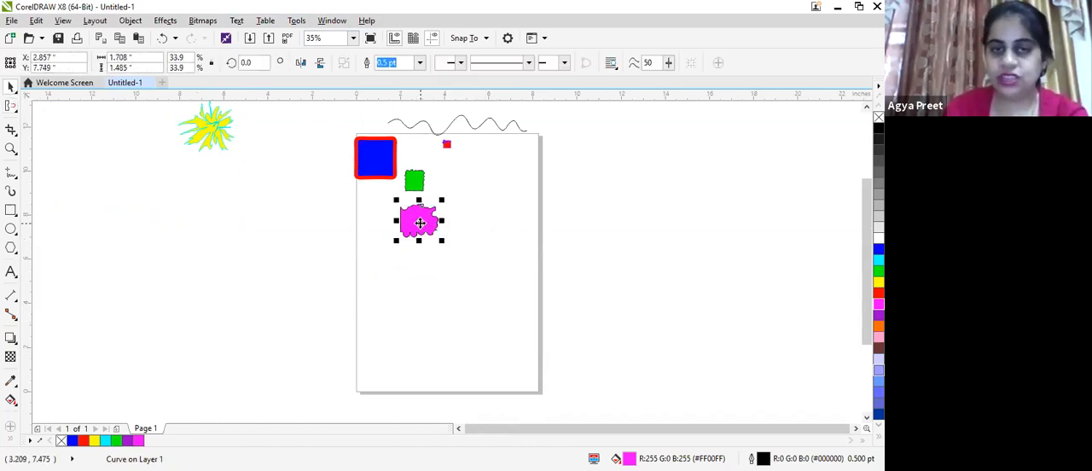
drag(294, 151, 294, 152)
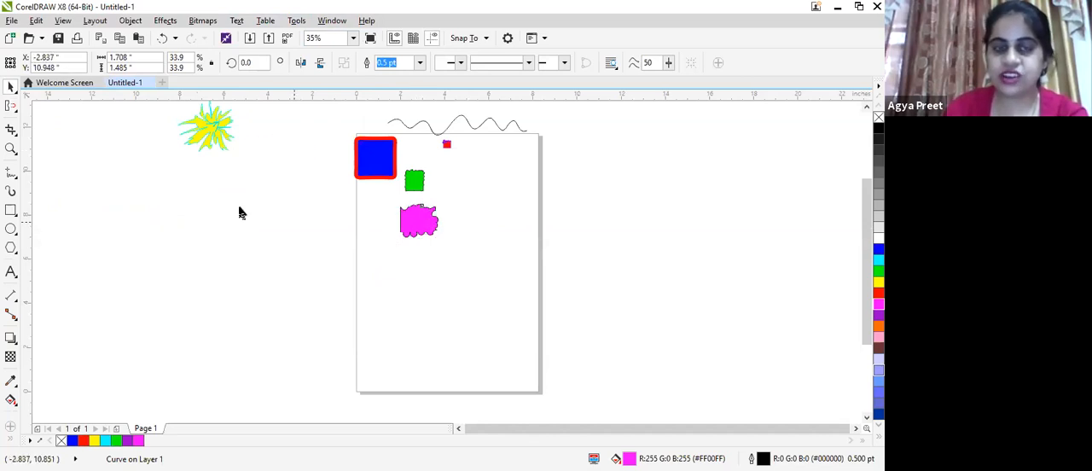
- Draw a rectangle about 5.05 by 4.14 inches below the green square and fill it with cyan
click(10, 210)
mouse_move(407, 226)
mouse_down()
mouse_move(442, 276)
mouse_move(521, 319)
mouse_up()
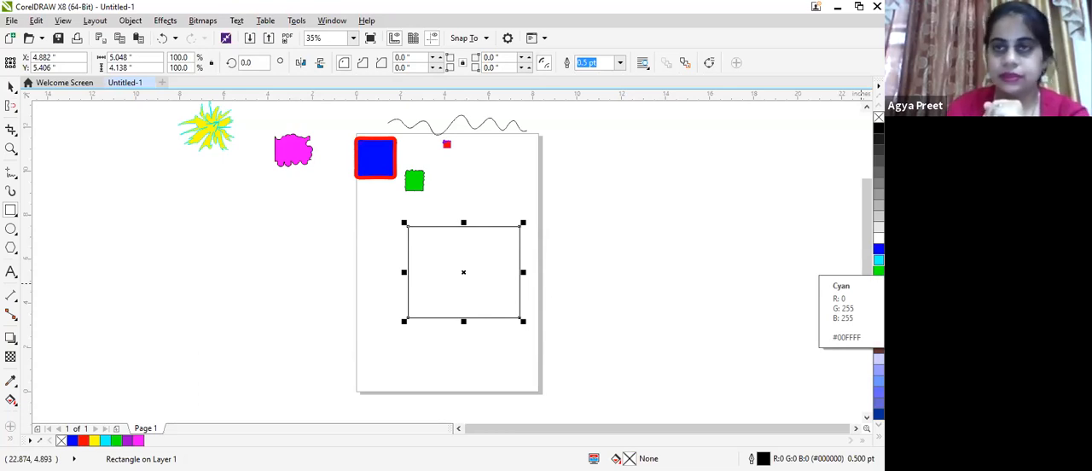
click(879, 259)
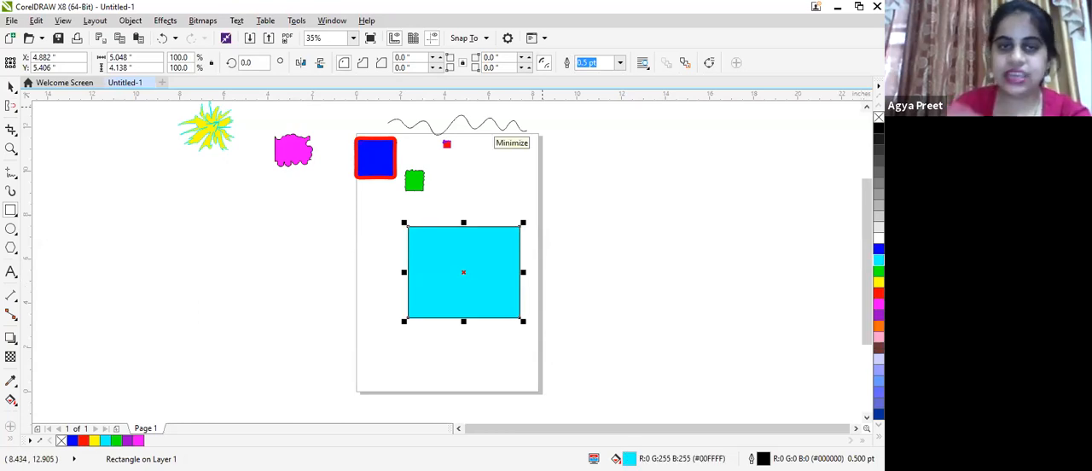
- Switch to the Smudge tool and set its nib size to 2.0 inches
click(10, 106)
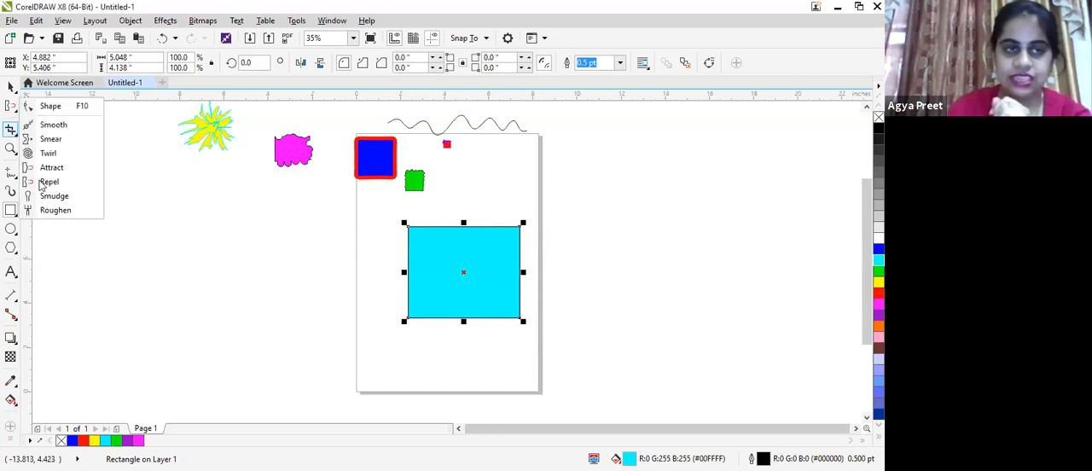
click(13, 108)
click(15, 110)
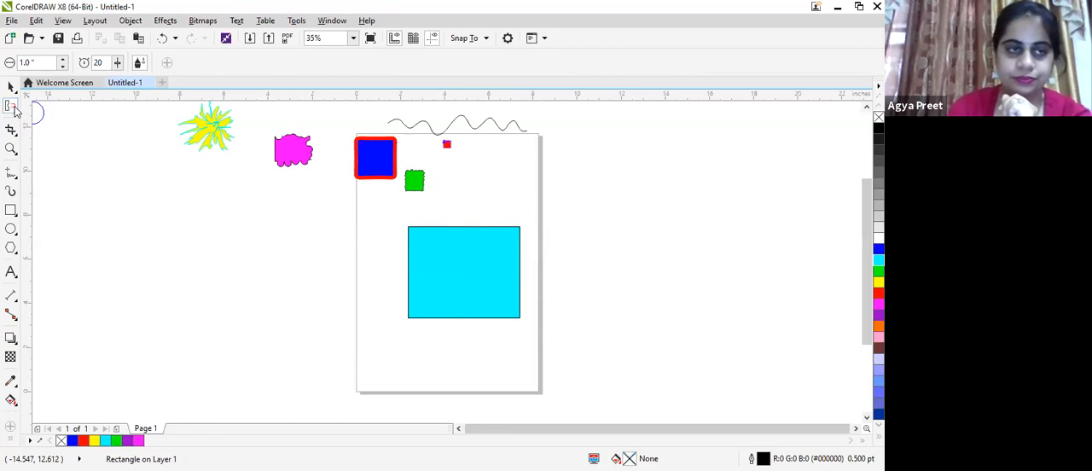
click(14, 110)
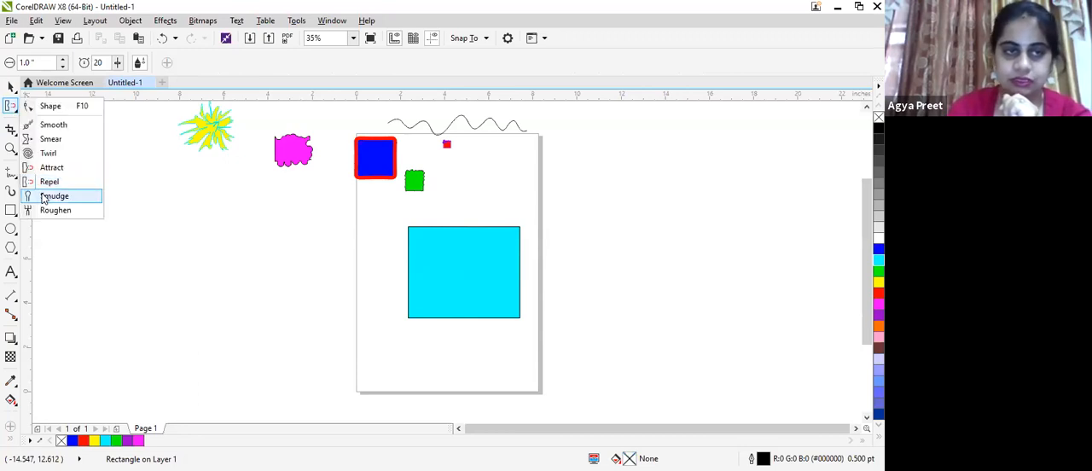
click(54, 196)
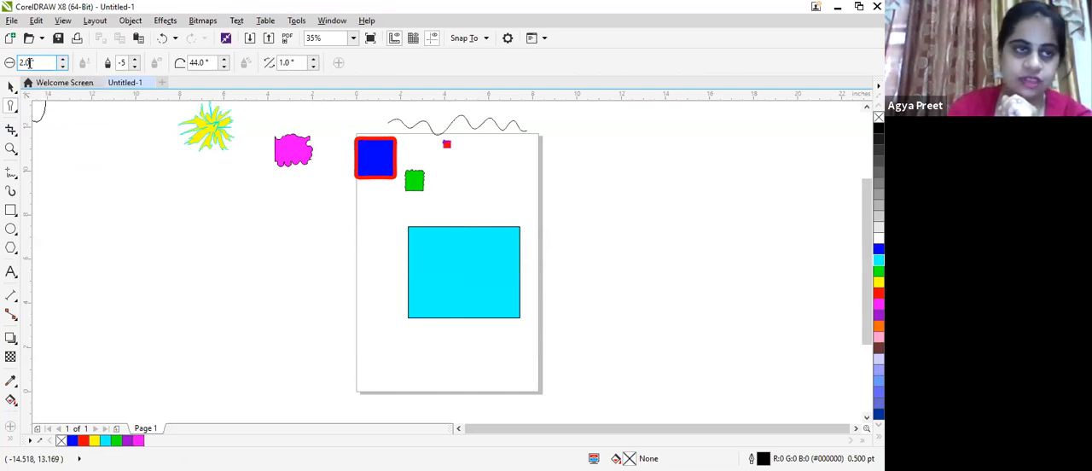
key(BackSpace)
key(BackSpace)
key(BackSpace)
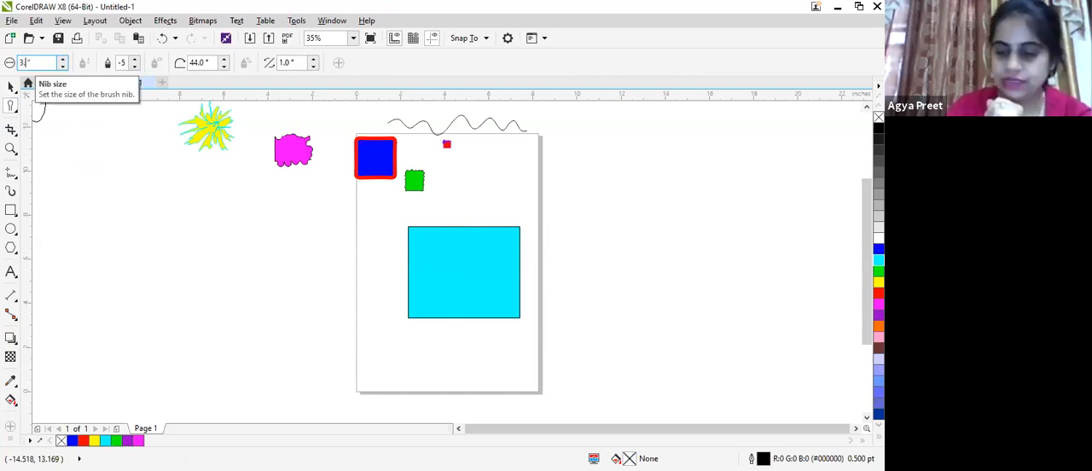
key(Return)
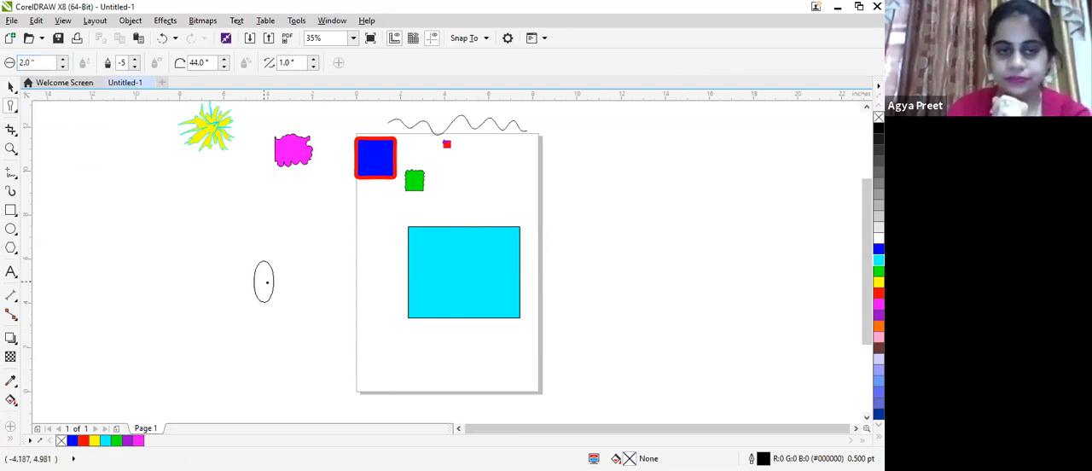
- Smudge the cyan rectangle outward into a rounded upper bump and several long arms on all sides
drag(320, 273, 442, 263)
click(425, 231)
mouse_move(425, 231)
mouse_down()
mouse_move(427, 204)
mouse_move(451, 202)
mouse_move(476, 281)
mouse_up()
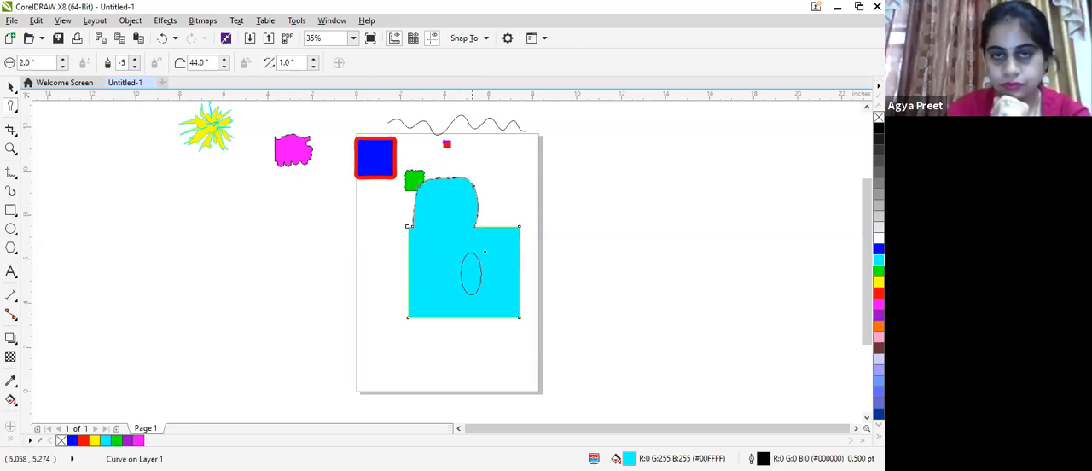
drag(513, 223, 577, 167)
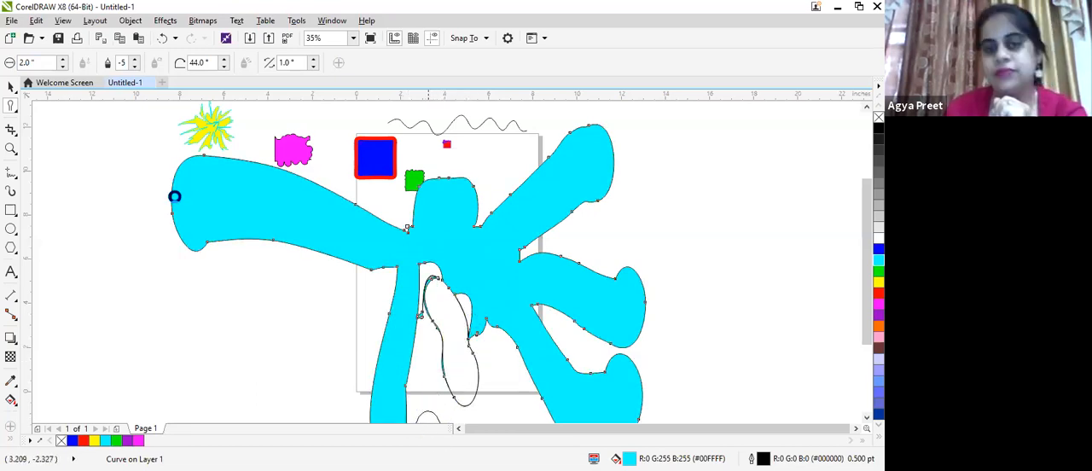
- Scale the smudged cyan shape down to about 16% and place it in the page's upper right corner
scroll(177, 197, down, 2)
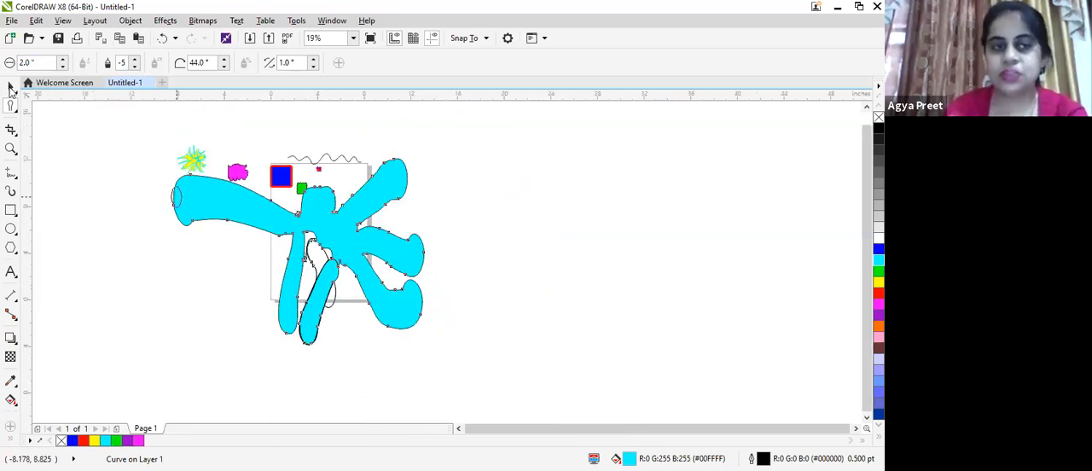
key(space)
drag(427, 348, 275, 263)
drag(220, 192, 467, 162)
drag(529, 211, 503, 188)
drag(463, 157, 362, 194)
drag(401, 223, 371, 202)
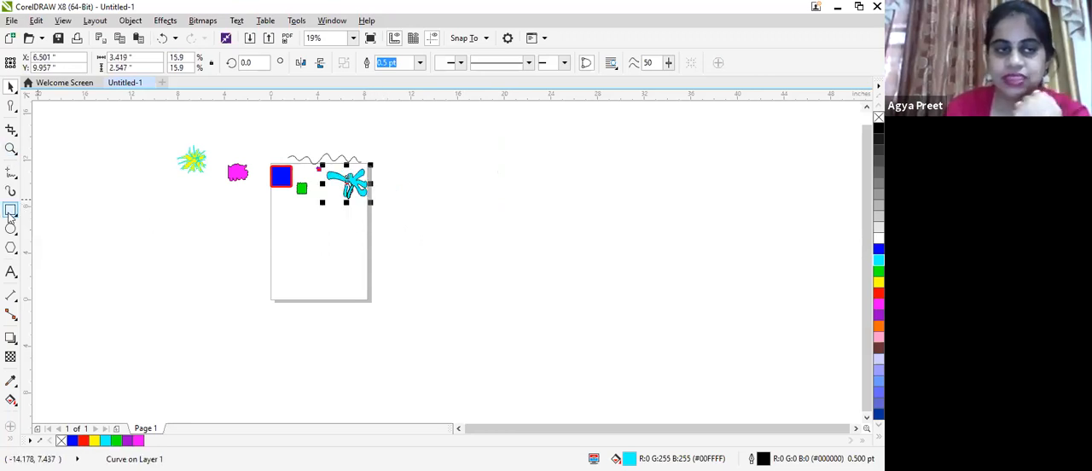
- Draw a rectangle about 6.39 by 5.78 inches in the lower part of the page and fill it with red
drag(290, 227, 368, 299)
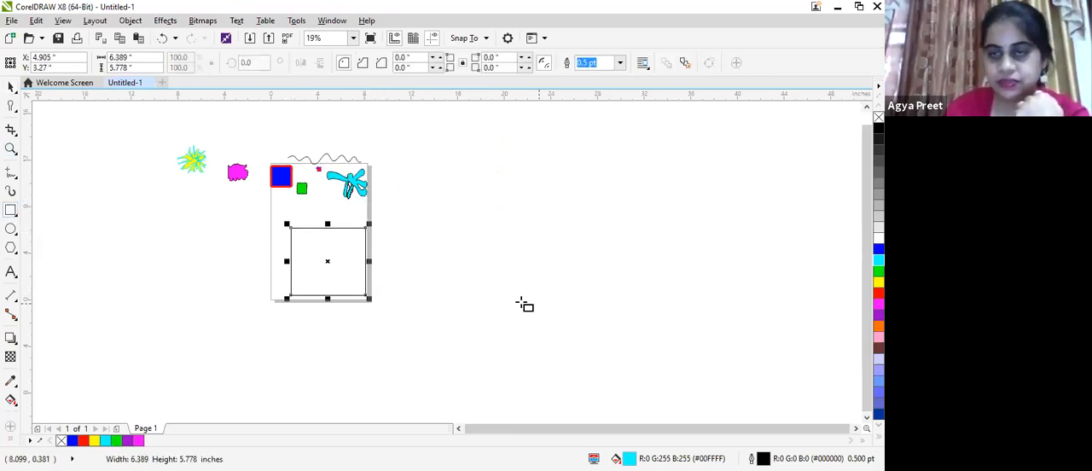
click(879, 293)
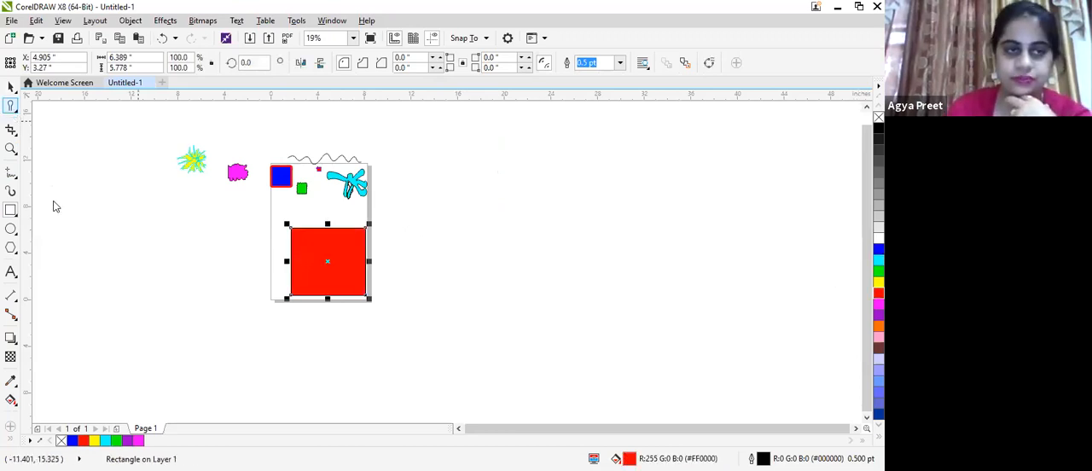
- Switch to the Roughen tool and set its nib size to 2.0 inches
click(14, 110)
click(54, 211)
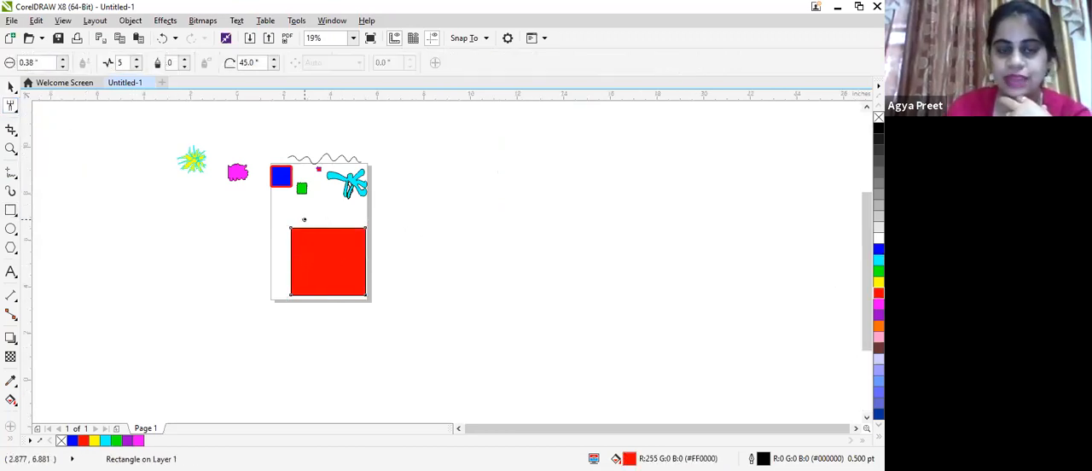
scroll(305, 219, up, 6)
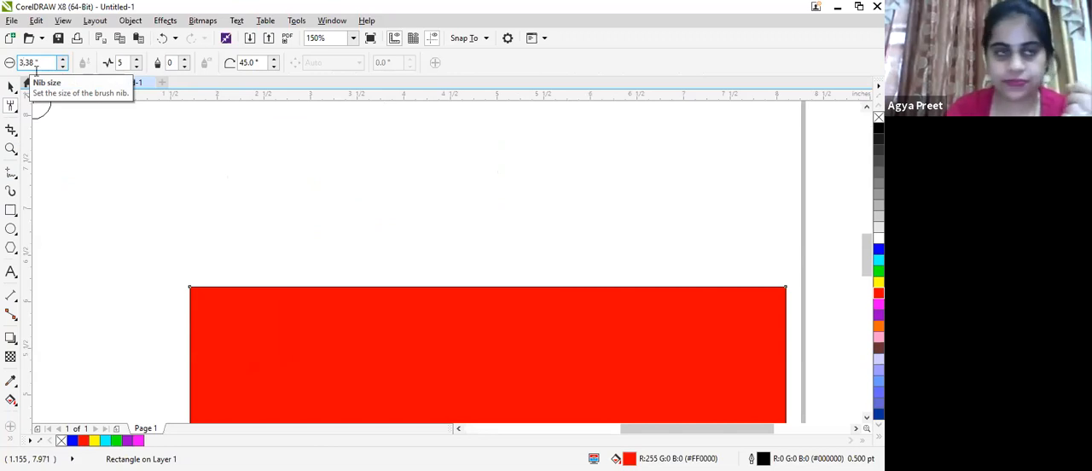
click(110, 152)
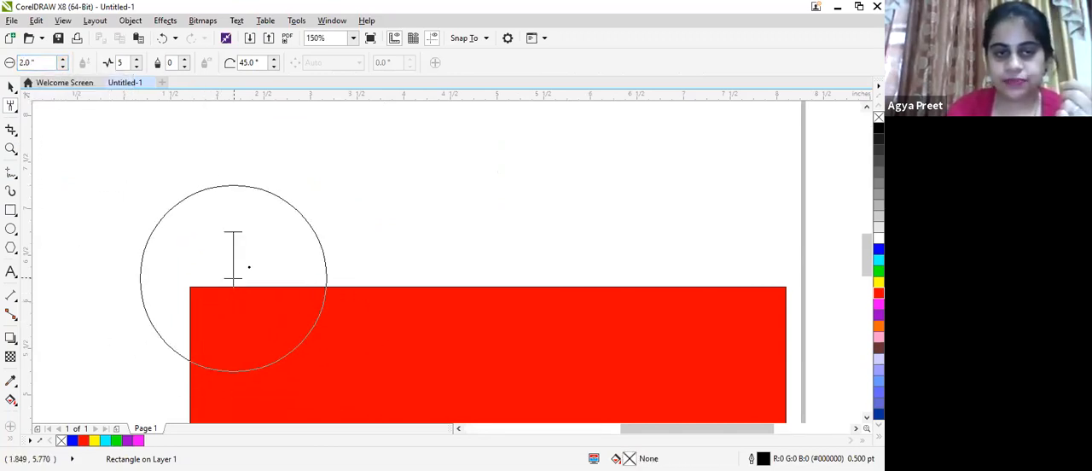
- Roughen all four edges of the red rectangle into jagged spikes
click(266, 314)
mouse_move(265, 314)
mouse_down()
mouse_move(298, 284)
mouse_move(400, 315)
mouse_move(472, 291)
mouse_move(494, 330)
mouse_move(524, 300)
mouse_move(540, 319)
mouse_move(562, 263)
mouse_move(562, 354)
mouse_move(583, 395)
mouse_move(573, 401)
mouse_move(563, 345)
mouse_move(575, 426)
mouse_move(533, 423)
mouse_move(486, 379)
mouse_up()
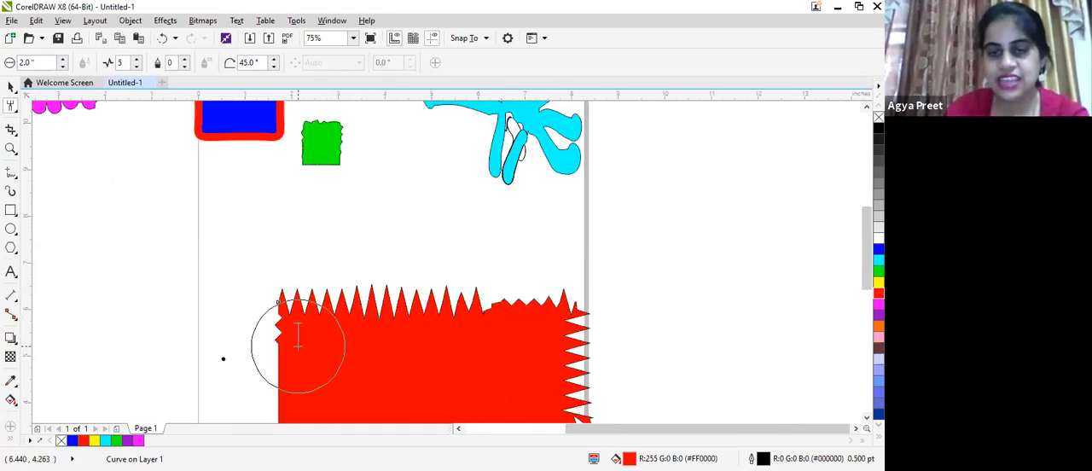
mouse_move(237, 361)
mouse_down()
mouse_move(347, 403)
mouse_move(281, 406)
mouse_move(273, 388)
mouse_up()
scroll(324, 346, down, 2)
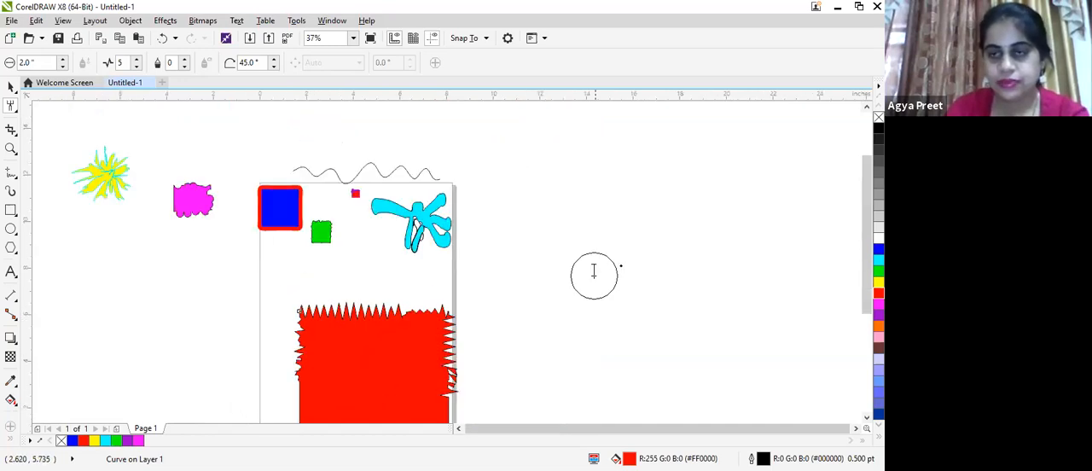
scroll(783, 319, down, 3)
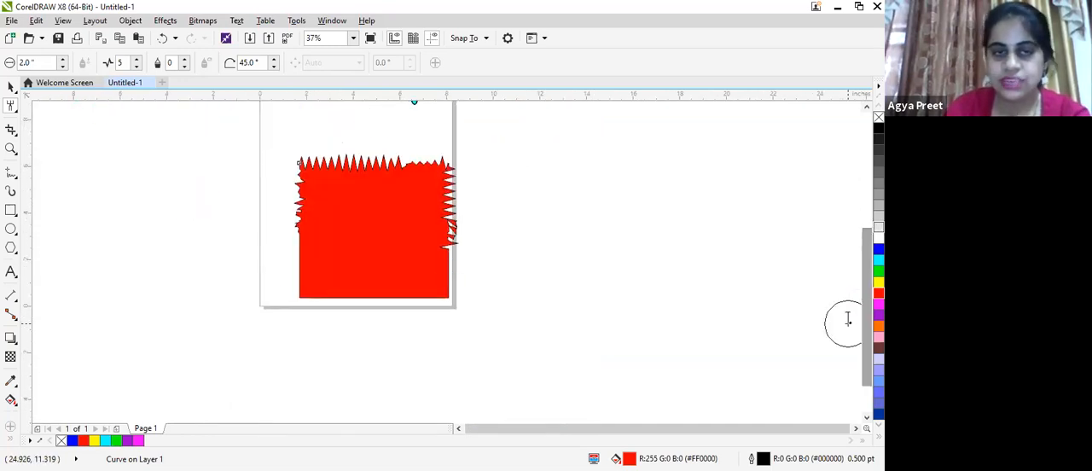
mouse_move(295, 246)
mouse_down()
mouse_move(332, 261)
mouse_move(316, 283)
mouse_move(292, 287)
mouse_move(292, 319)
mouse_move(338, 277)
mouse_move(344, 317)
mouse_move(370, 273)
mouse_move(373, 295)
mouse_move(405, 315)
mouse_move(415, 287)
mouse_move(419, 315)
mouse_move(440, 298)
mouse_move(438, 283)
mouse_move(495, 264)
mouse_move(415, 253)
mouse_move(463, 255)
mouse_up()
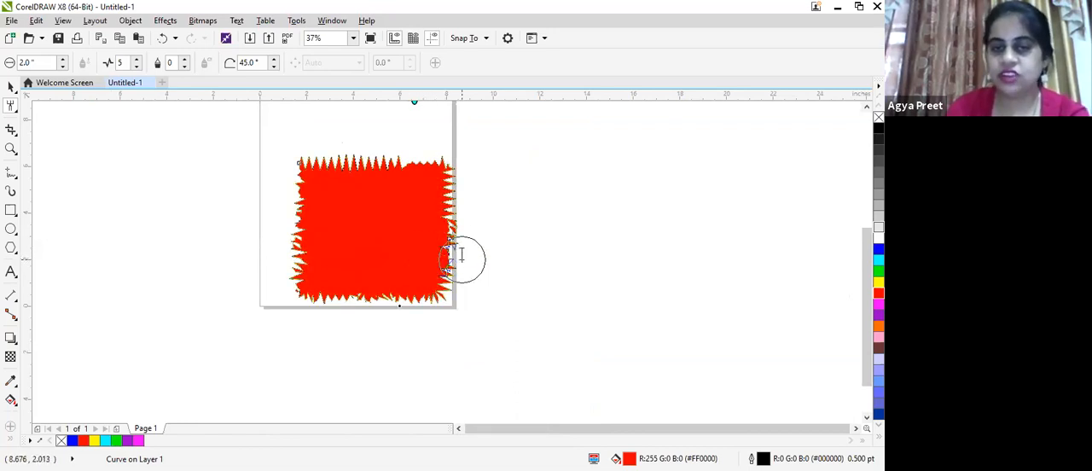
- Scale the roughened red shape down to about 26% and move it just below the blue square
click(11, 87)
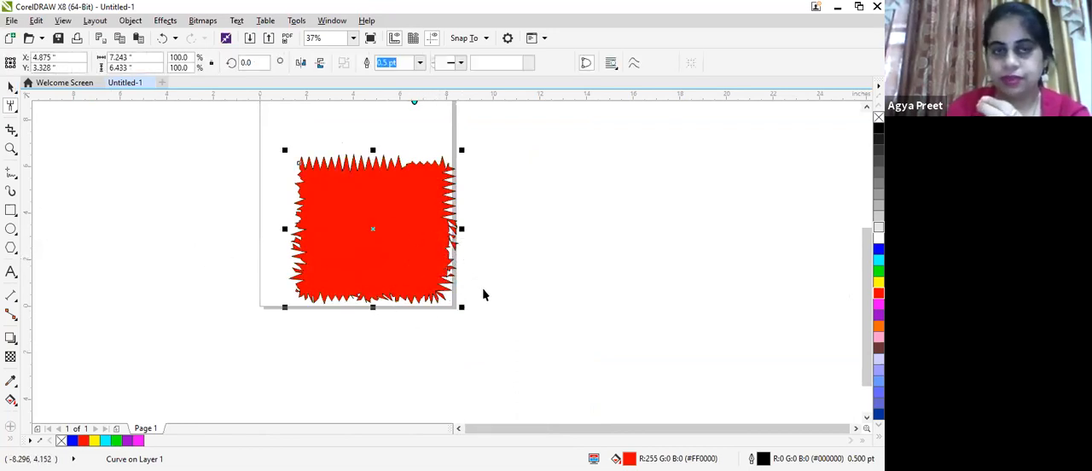
drag(462, 307, 298, 114)
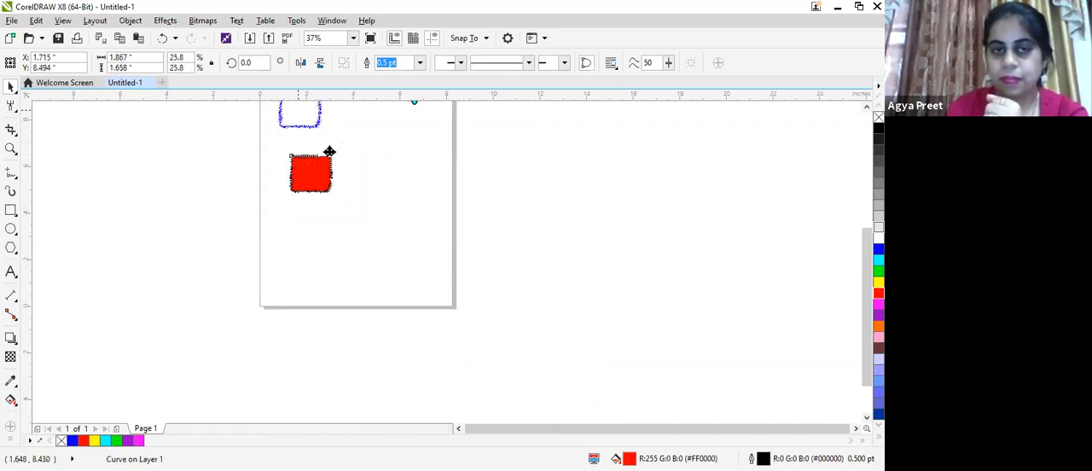
- Draw a rectangle about 7.44 by 4.03 inches above the page's upper left corner and fill it with blue
drag(867, 285, 864, 141)
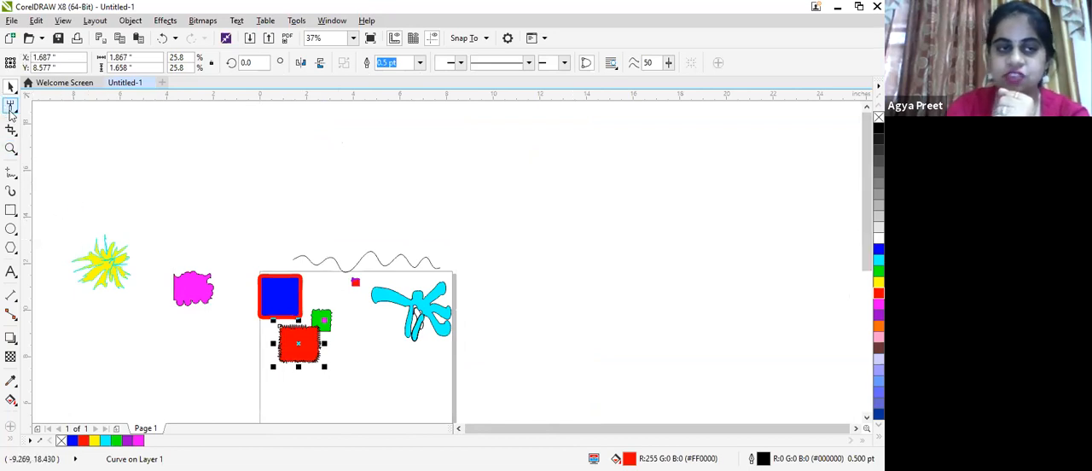
drag(126, 141, 303, 237)
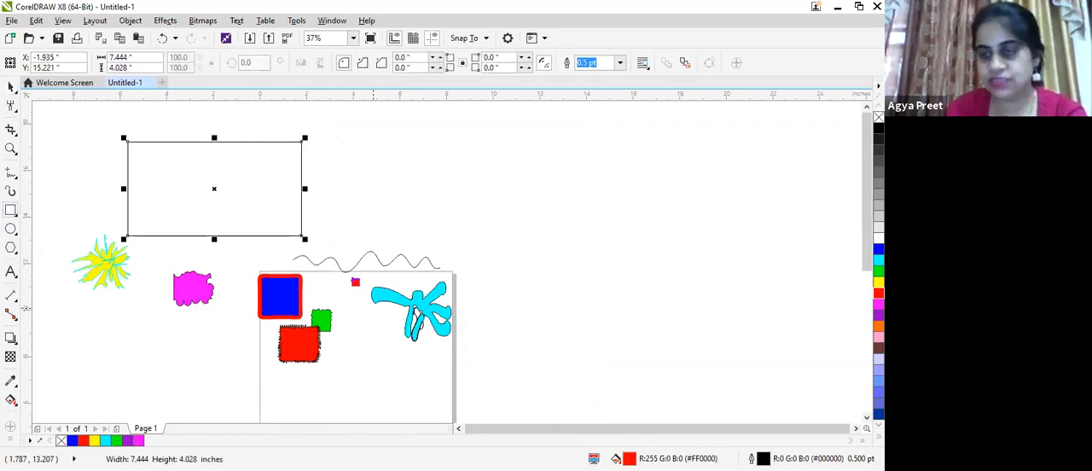
click(878, 249)
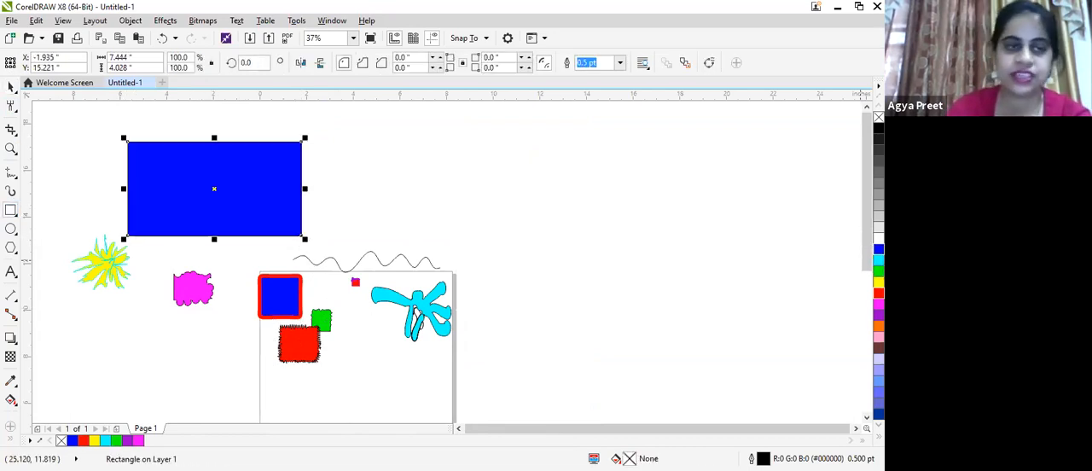
- Smear the blue rectangle's upper left corner, top edge and left edge outward into irregular waves with the Smear tool
click(12, 108)
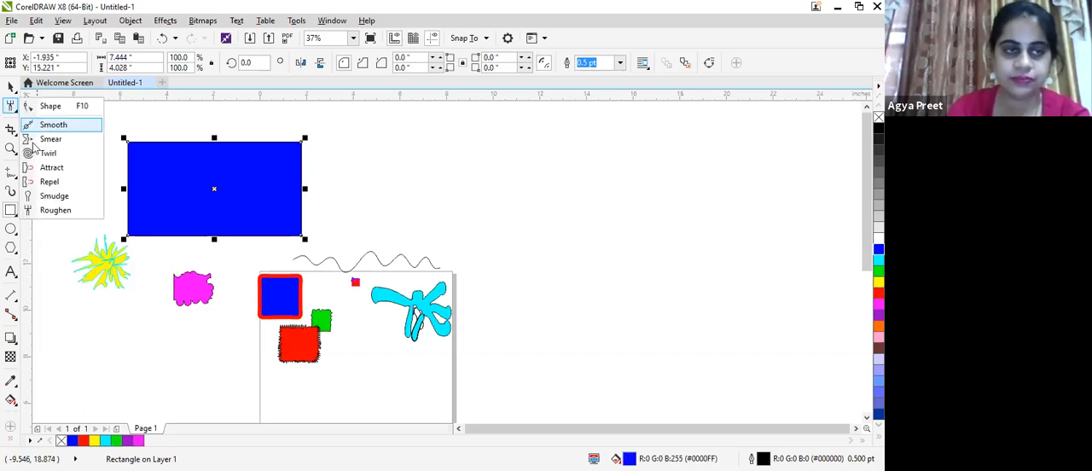
click(51, 139)
scroll(141, 146, up, 5)
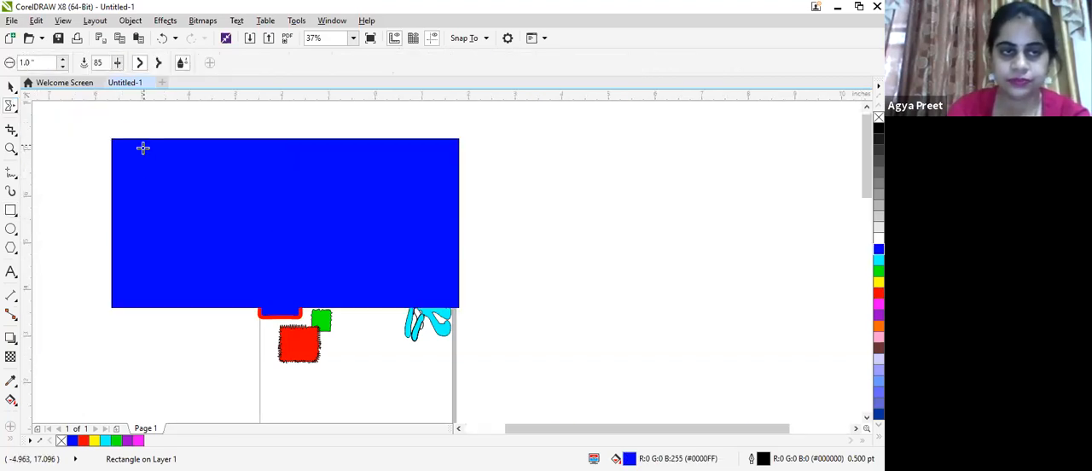
mouse_move(86, 145)
mouse_down()
mouse_move(144, 131)
mouse_move(154, 101)
mouse_move(166, 116)
mouse_up()
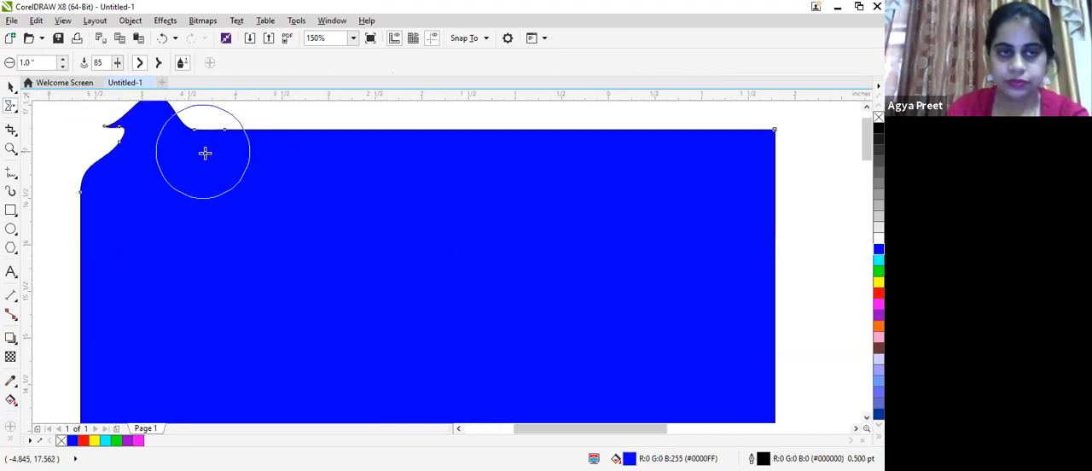
mouse_move(216, 149)
mouse_down()
mouse_move(295, 114)
mouse_move(343, 111)
mouse_move(345, 128)
mouse_up()
drag(402, 152, 532, 123)
mouse_move(87, 225)
mouse_down()
mouse_move(58, 248)
mouse_move(37, 304)
mouse_move(68, 335)
mouse_move(50, 387)
mouse_move(78, 417)
mouse_move(60, 440)
mouse_up()
drag(82, 305, 54, 341)
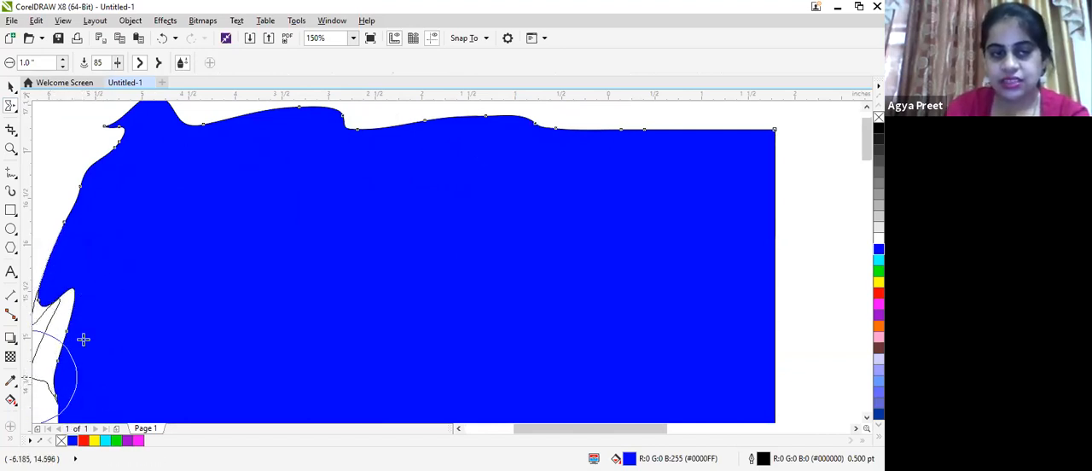
mouse_move(537, 143)
mouse_down()
mouse_move(625, 129)
mouse_move(642, 108)
mouse_up()
drag(77, 195, 44, 146)
- Smear pointed spikes outward from the blue shape's right, top and left edges and its lower right corner
scroll(395, 305, down, 2)
mouse_move(546, 324)
mouse_down()
mouse_move(636, 293)
mouse_move(628, 282)
mouse_up()
drag(566, 263, 635, 229)
drag(547, 220, 580, 181)
drag(487, 214, 492, 170)
drag(427, 220, 441, 171)
mouse_move(361, 219)
mouse_down()
mouse_move(404, 151)
mouse_move(402, 161)
mouse_up()
drag(312, 216, 333, 137)
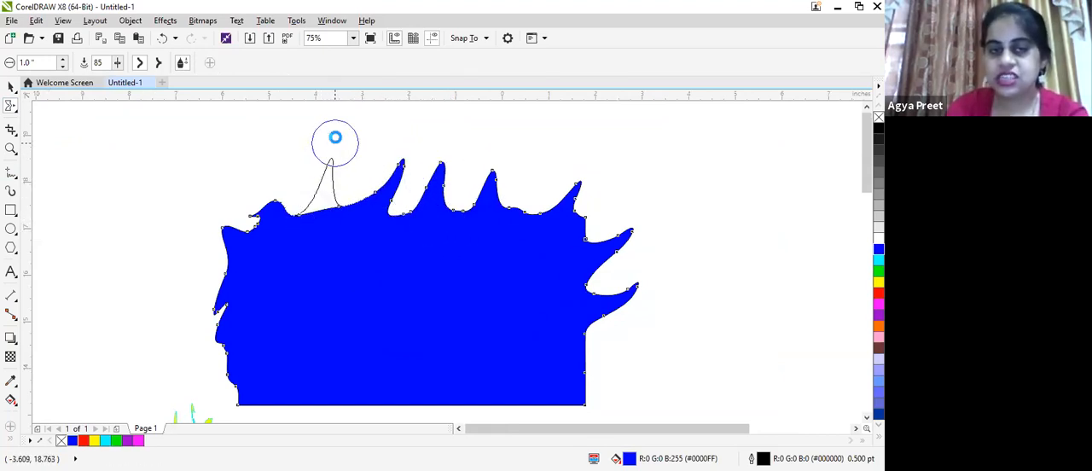
drag(233, 247, 195, 286)
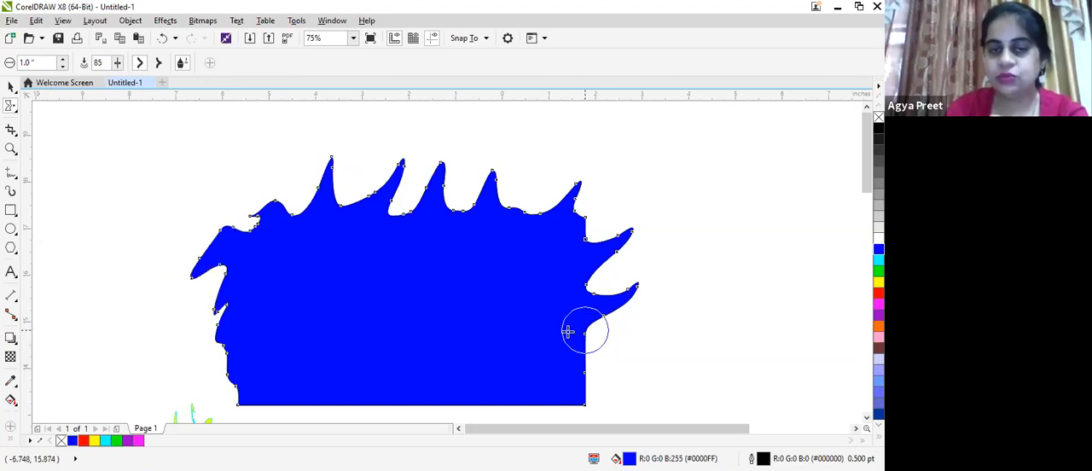
drag(543, 378, 619, 401)
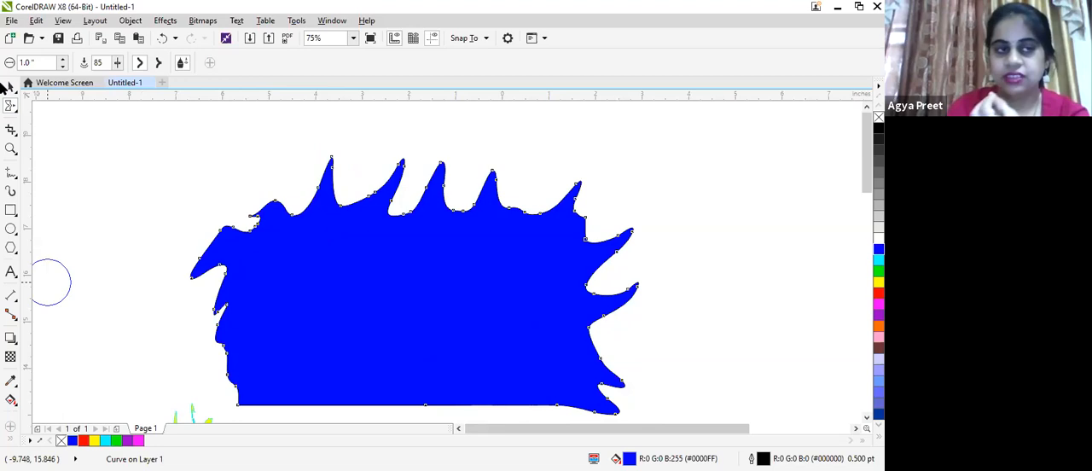
- Scale the smeared blue shape down to about 5.4%, keeping it above the page's upper left corner
click(8, 88)
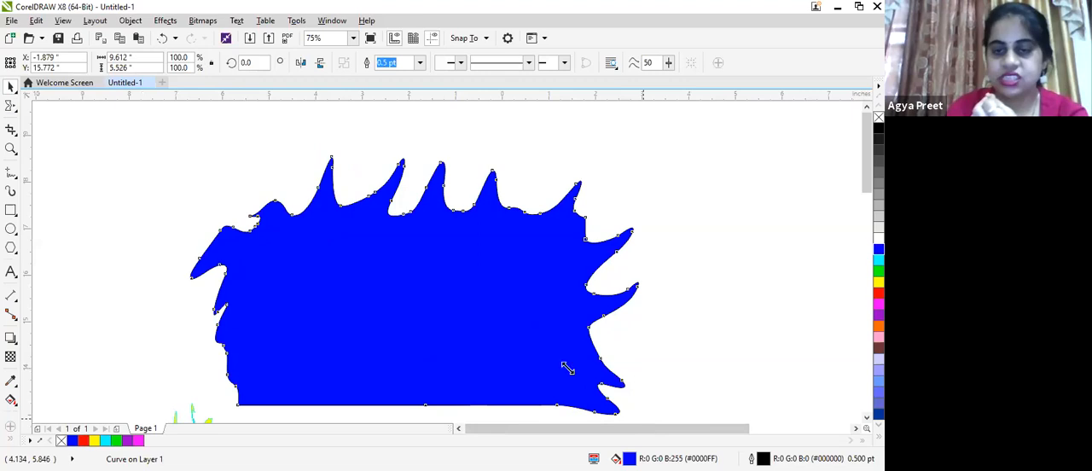
drag(568, 369, 232, 226)
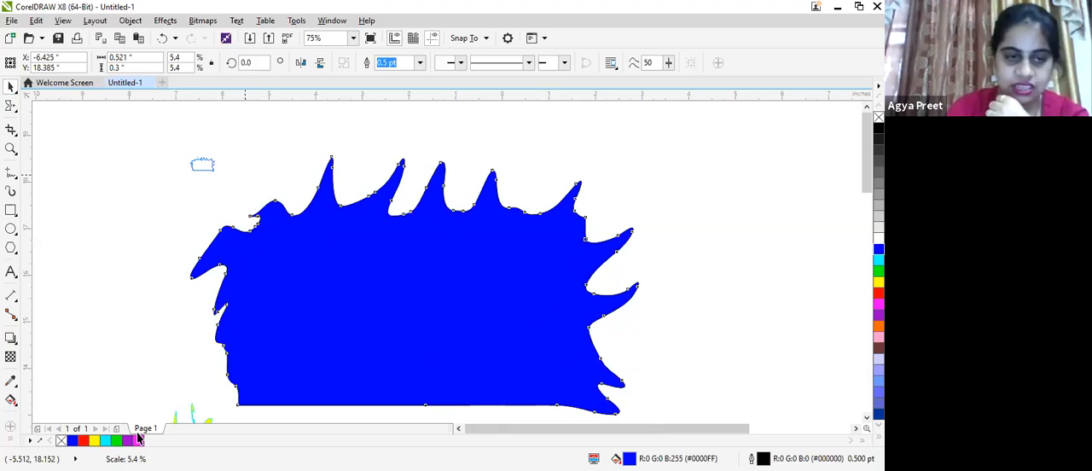
scroll(138, 437, down, 1)
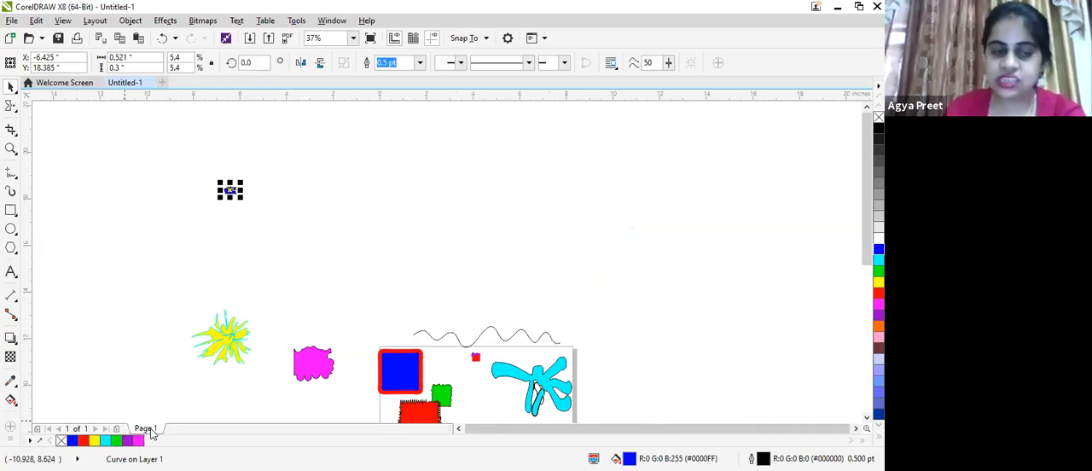
- Insert a new page after Page 1 and return to Page 1
right_click(152, 429)
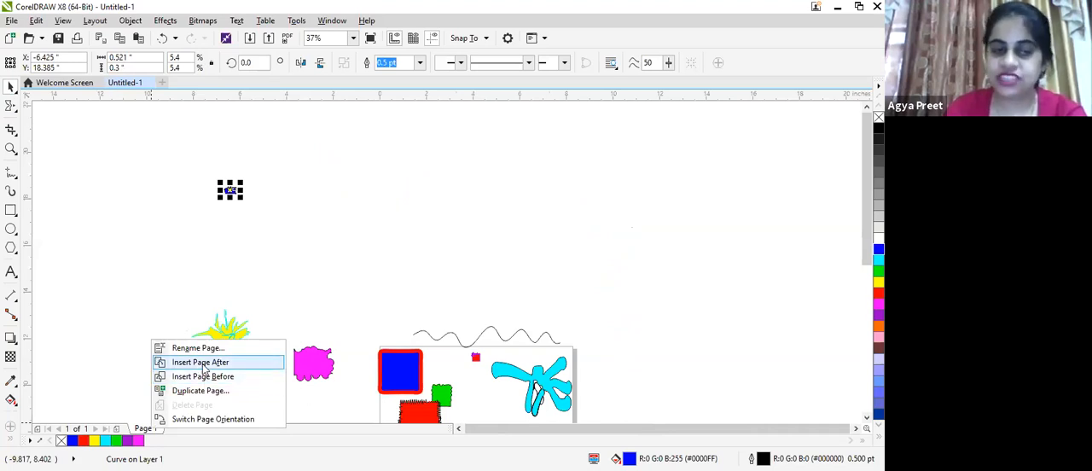
key(Return)
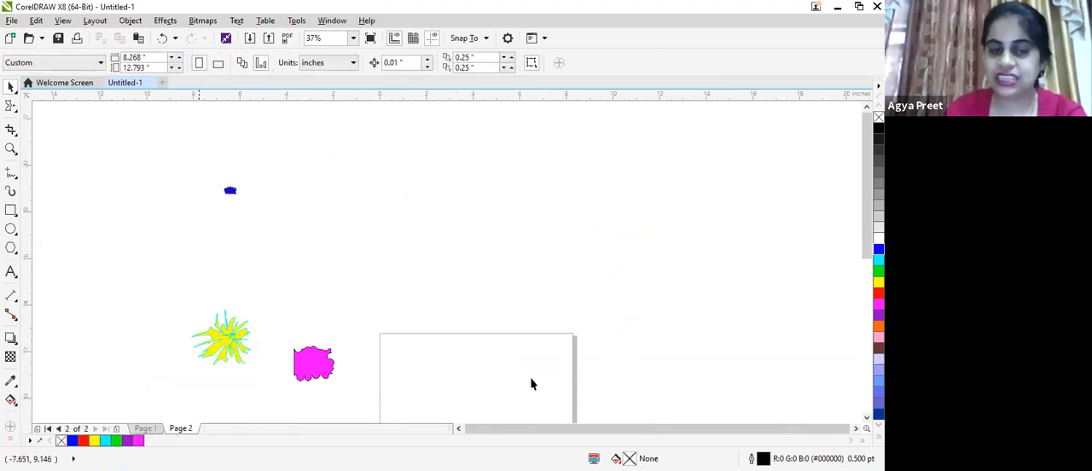
click(145, 428)
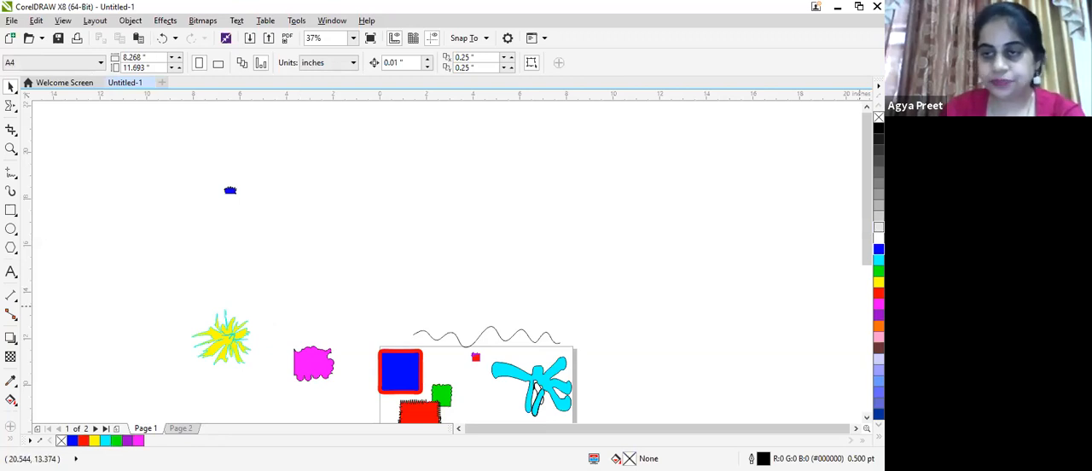
- Shrink the yellow and magenta shapes together to about 2.06 by 1.03 inches and move them and the wavy line onto the middle of Page 1
scroll(837, 264, down, 3)
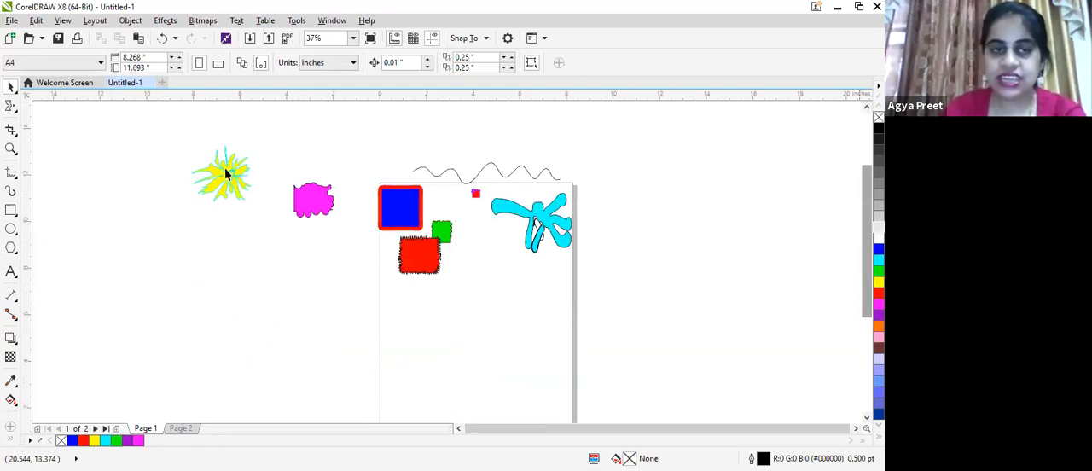
scroll(227, 169, up, 1)
scroll(227, 157, down, 1)
drag(552, 351, 333, 275)
drag(297, 188, 215, 223)
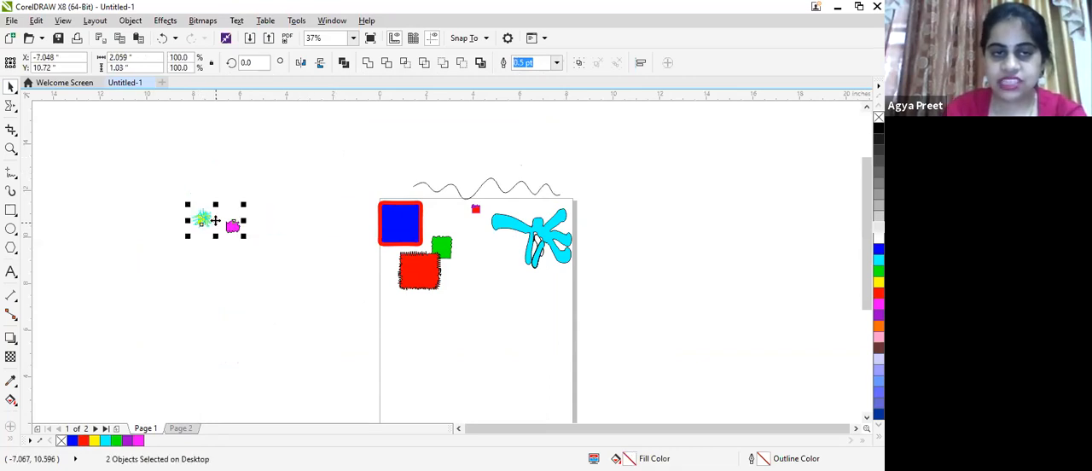
drag(522, 386, 497, 337)
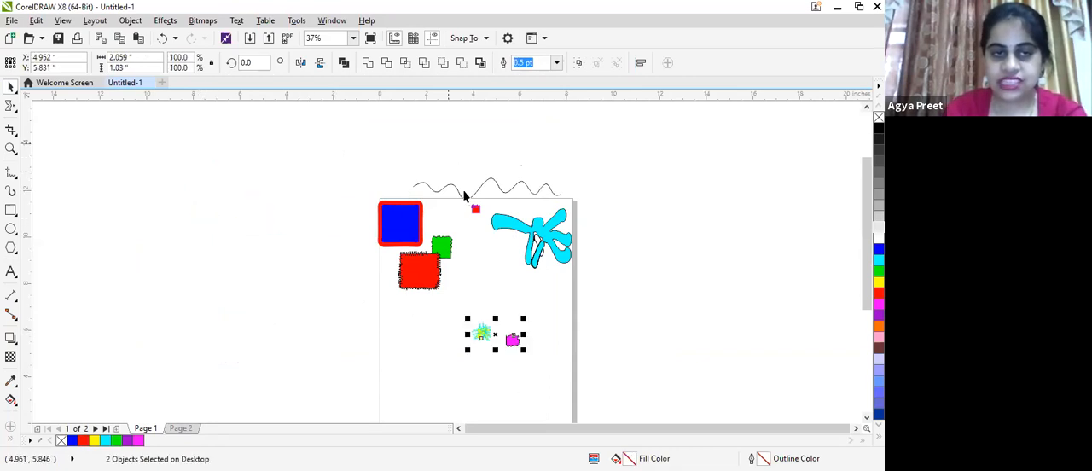
click(486, 184)
mouse_move(485, 185)
mouse_down()
mouse_move(486, 312)
mouse_move(476, 321)
mouse_up()
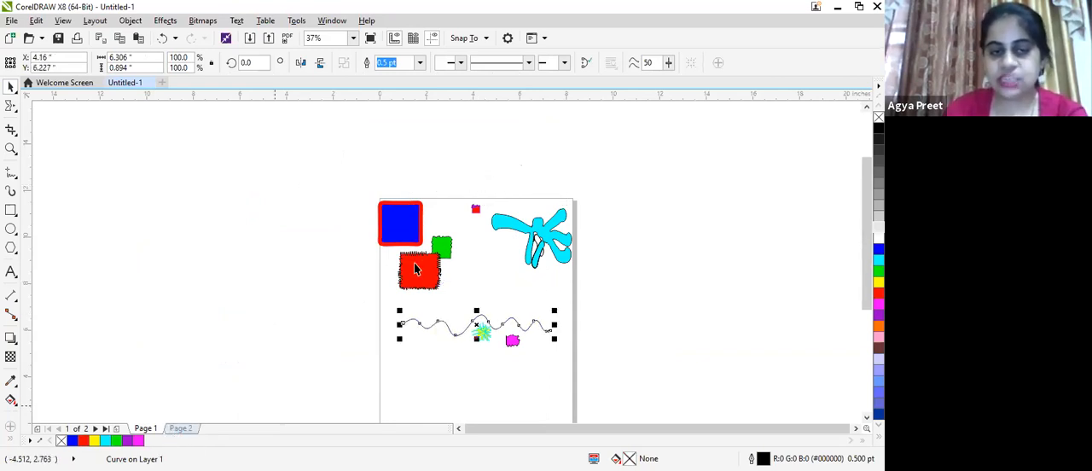
- On Page 2, draw three freehand leaf outlines about 0.71 by 0.90, 0.79 by 1.09 and 1.57 by 0.73 inches, leaving the first one open
key(Page_Down)
scroll(419, 232, up, 3)
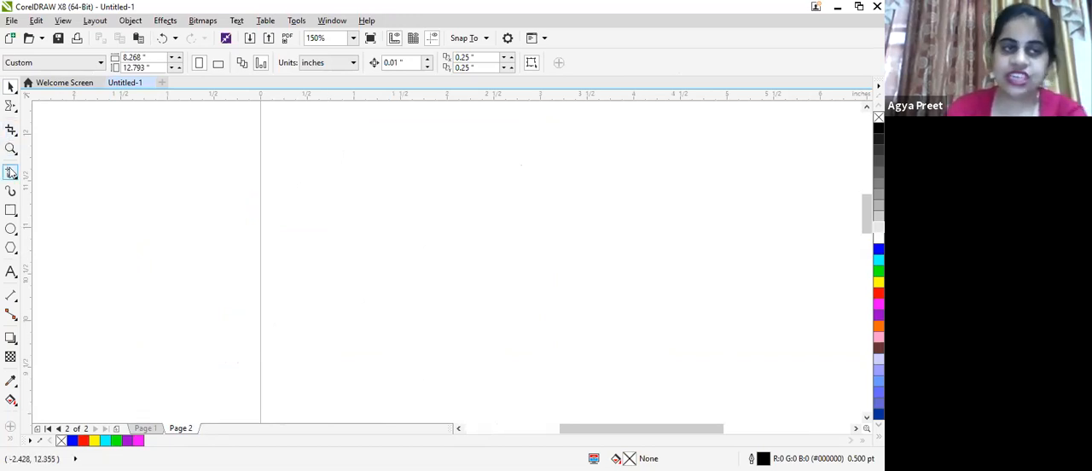
click(11, 174)
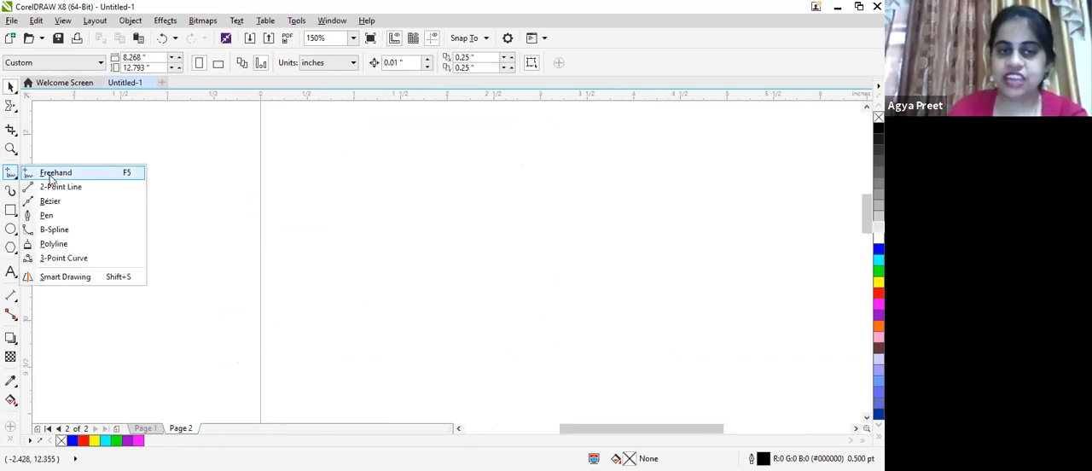
drag(305, 240, 366, 189)
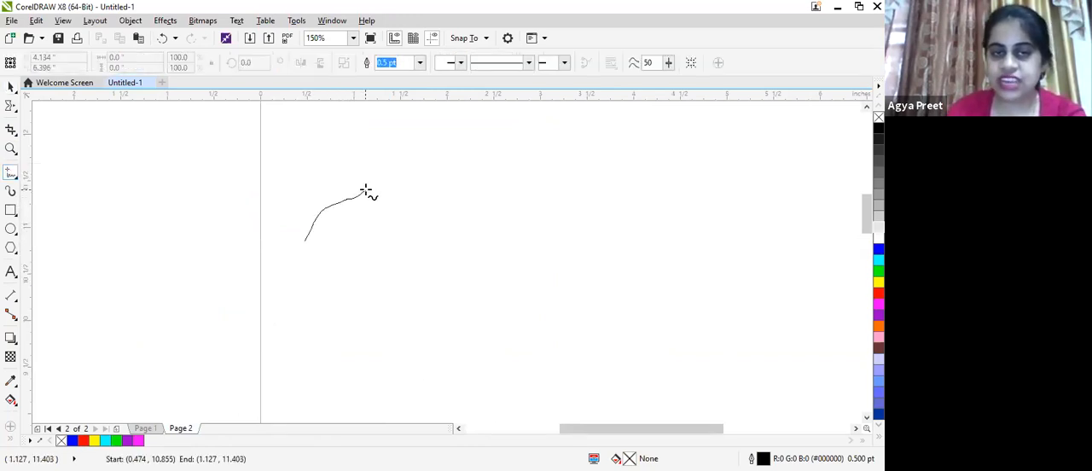
drag(350, 236, 300, 268)
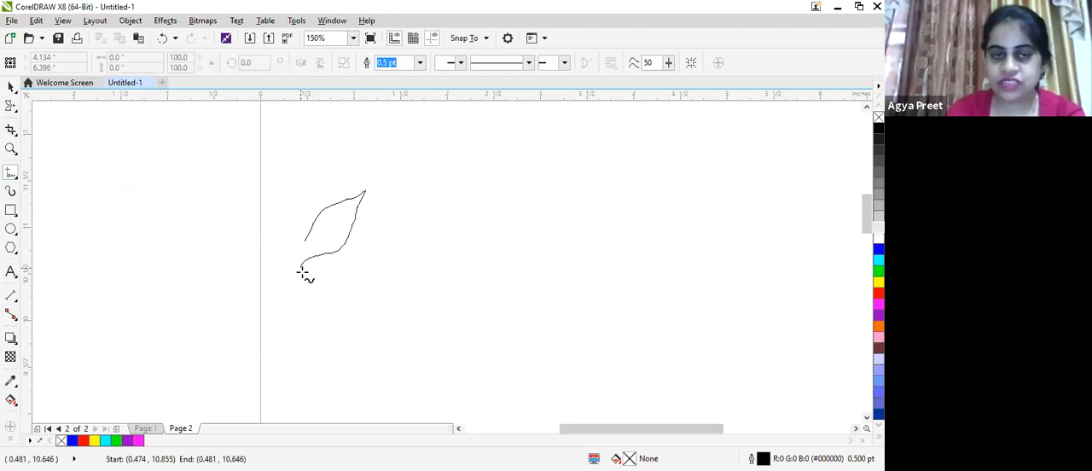
drag(315, 230, 318, 220)
mouse_move(420, 250)
mouse_down()
mouse_move(432, 209)
mouse_move(487, 152)
mouse_move(417, 255)
mouse_up()
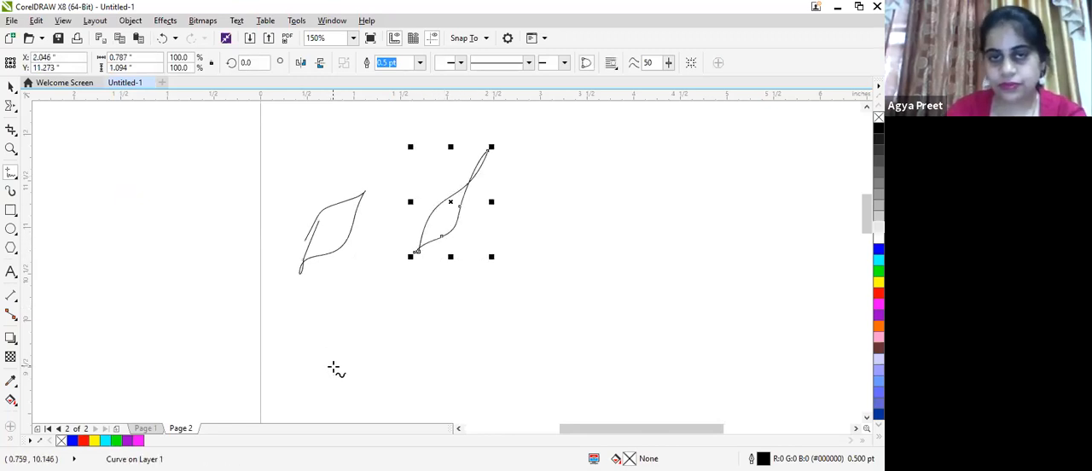
mouse_move(334, 365)
mouse_down()
mouse_move(473, 322)
mouse_move(410, 381)
mouse_move(355, 384)
mouse_move(331, 367)
mouse_up()
- Move the largest leaf outline just below the narrow twisted one and fill it with cyan
click(10, 89)
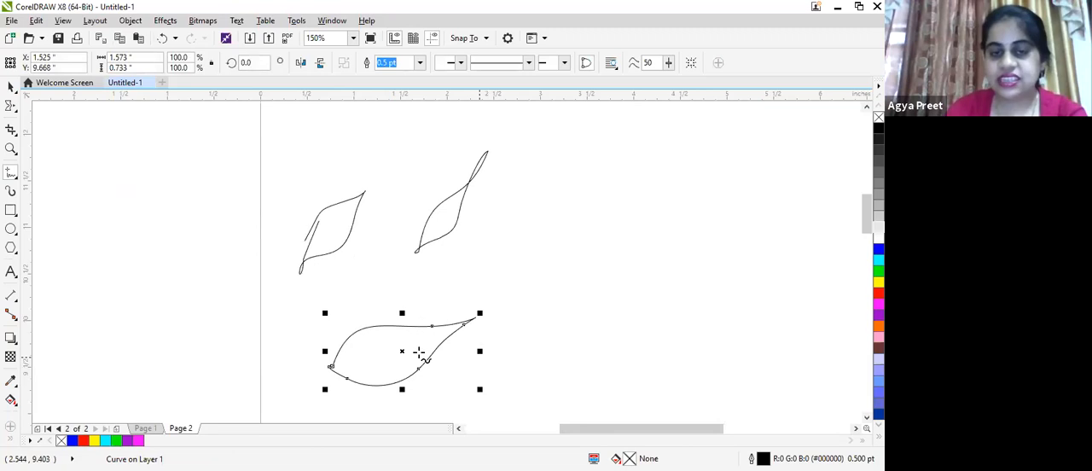
drag(402, 352, 479, 297)
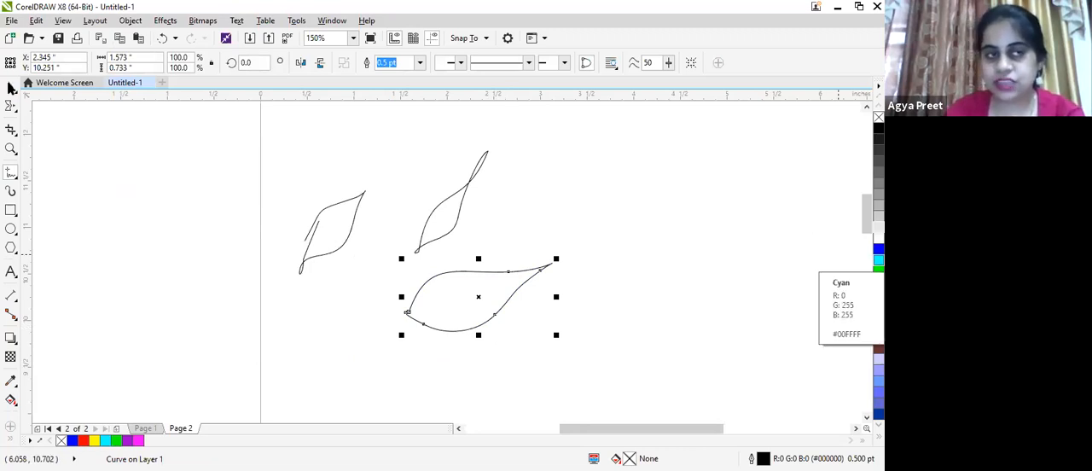
click(10, 87)
click(418, 251)
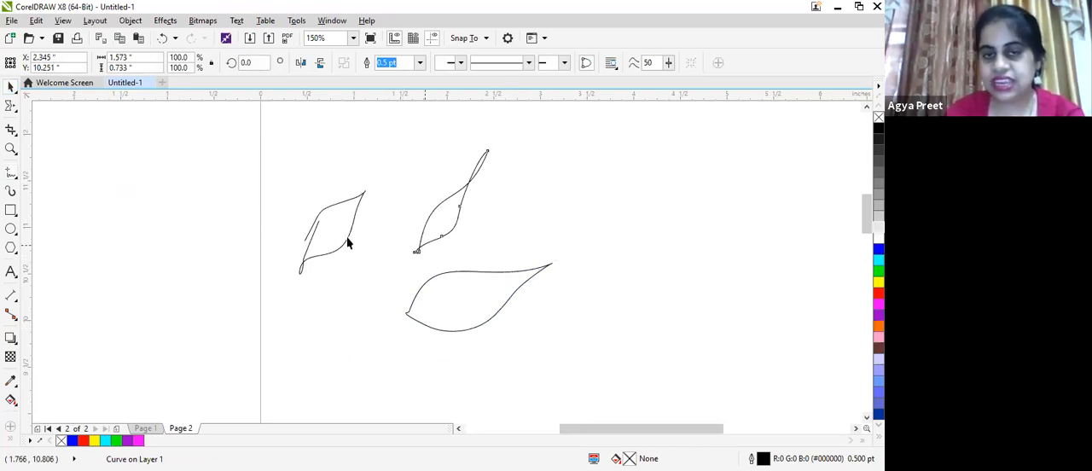
click(431, 298)
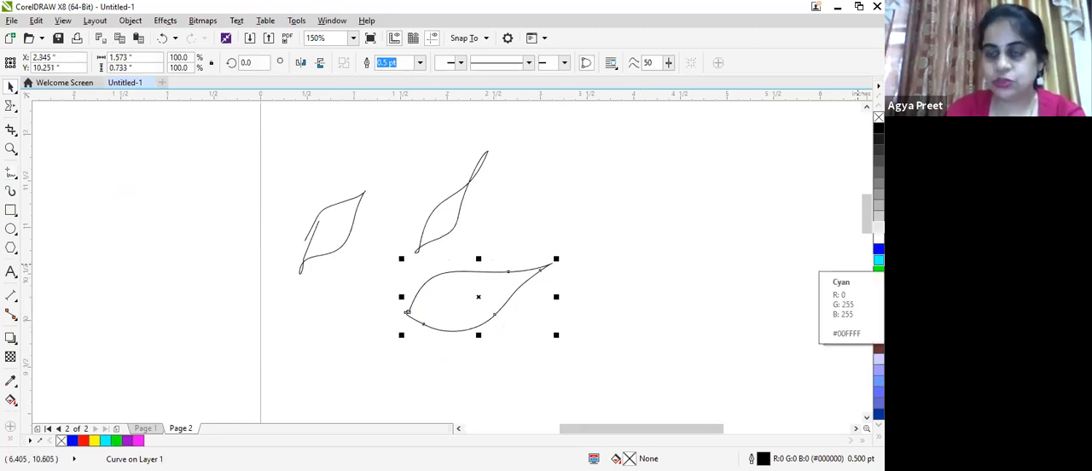
click(878, 259)
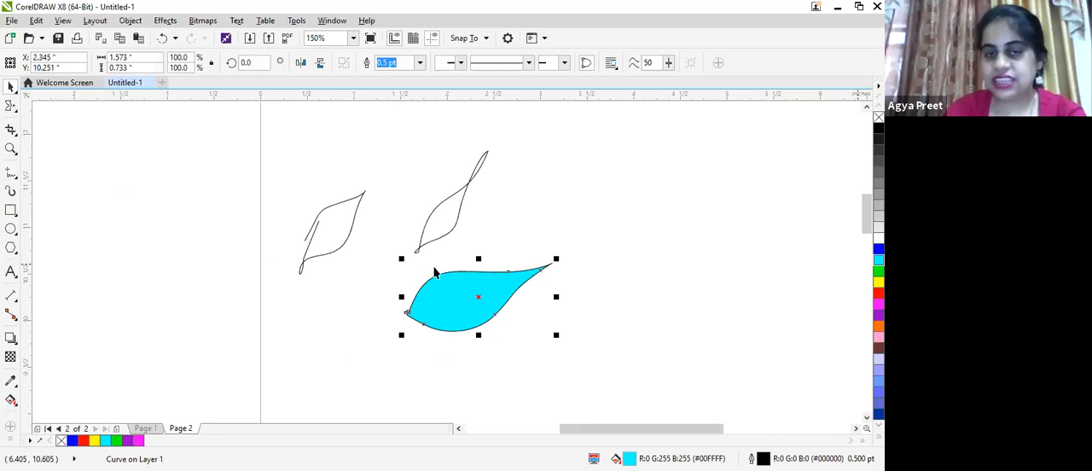
- Select the open leaf outline nearest the page's left edge and apply a cyan fill to it
scroll(433, 268, up, 2)
scroll(333, 233, down, 2)
click(332, 228)
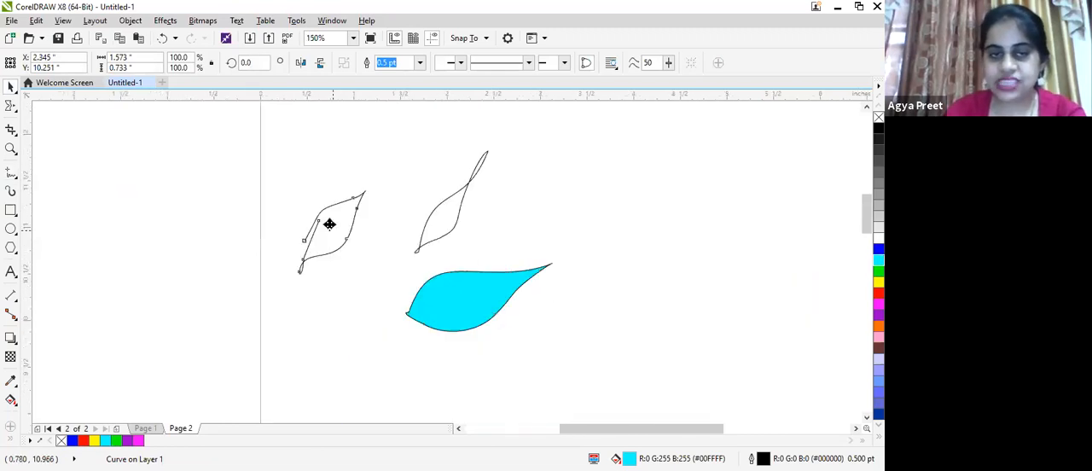
scroll(338, 258, up, 2)
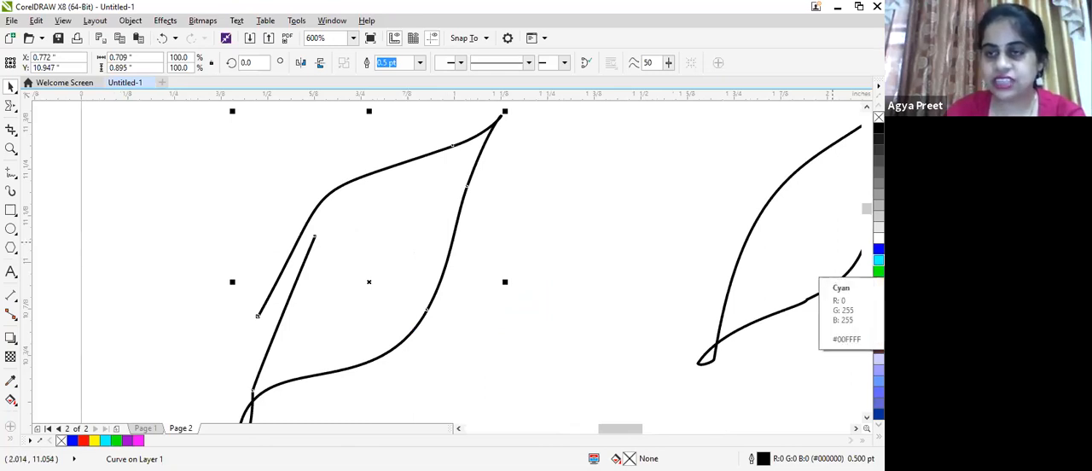
click(878, 259)
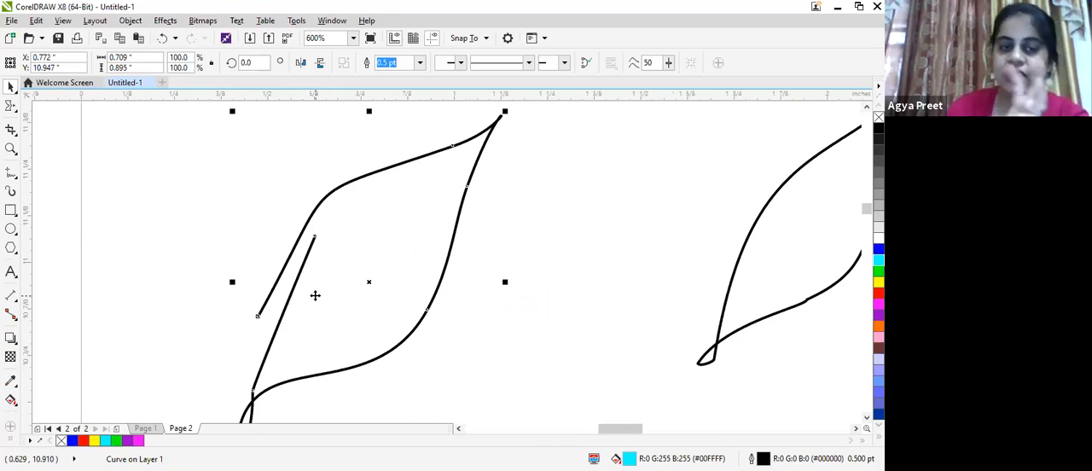
- Close the open leaf outline with the Shape tool by joining its loose end node to the curve's other end node
click(11, 108)
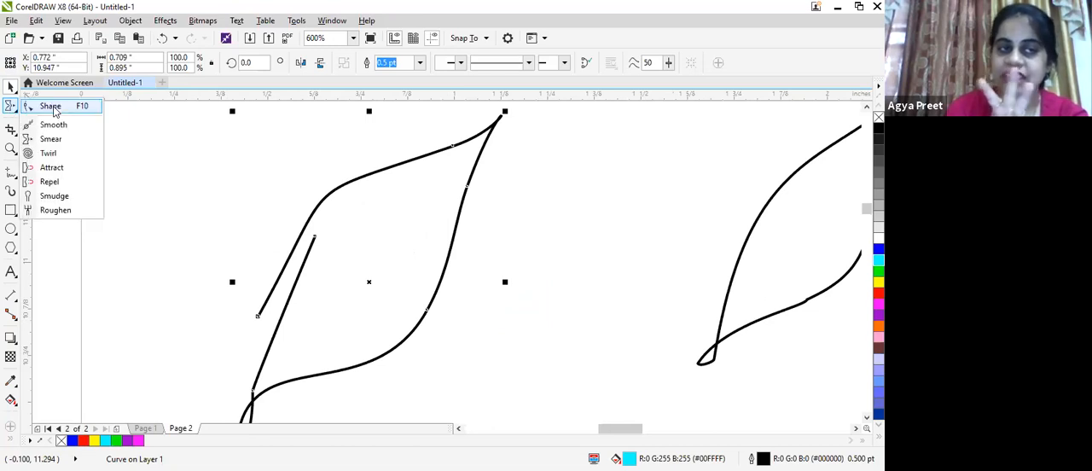
click(311, 240)
click(312, 240)
drag(311, 245, 330, 211)
scroll(300, 243, up, 1)
drag(301, 244, 220, 380)
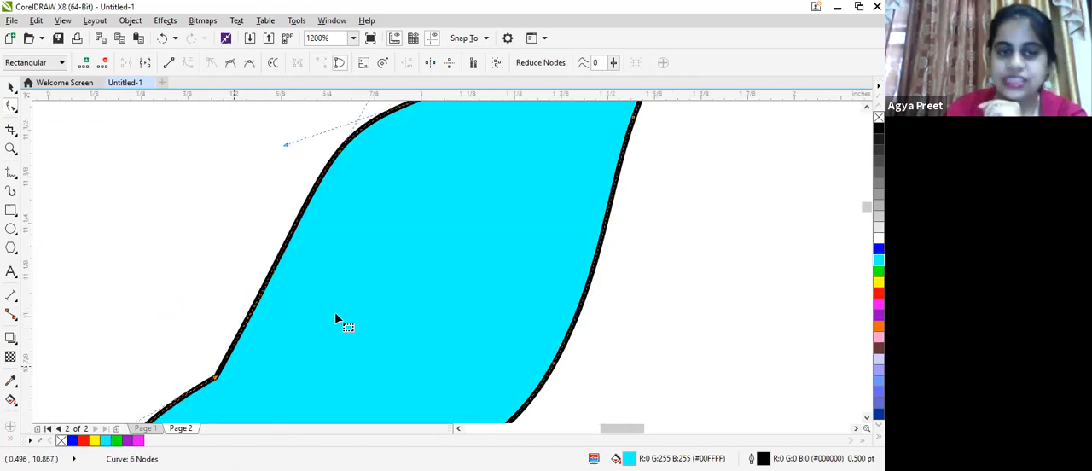
scroll(341, 319, down, 1)
scroll(335, 319, down, 1)
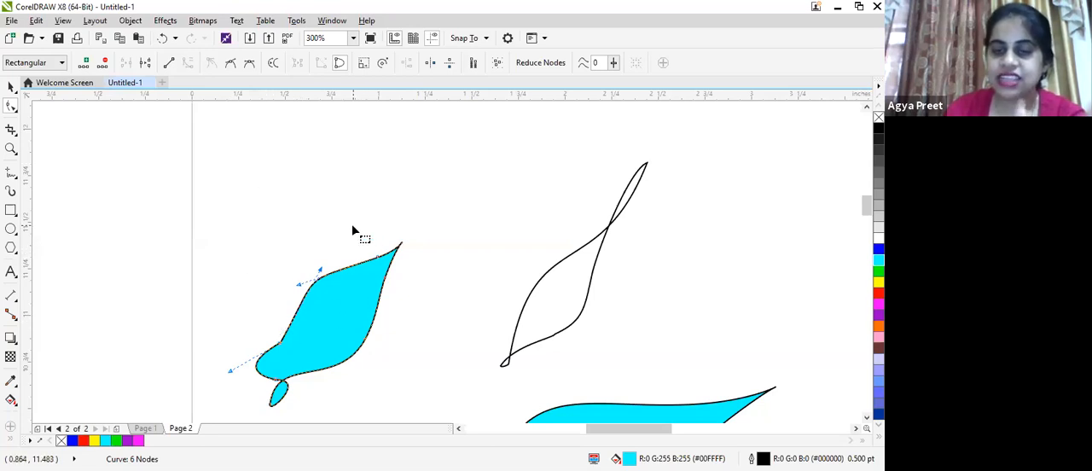
- With the 2-Point Line tool, draw two connected segments above the cyan leaf, spanning about 1.24 by 0.2 inches
click(6, 175)
click(68, 189)
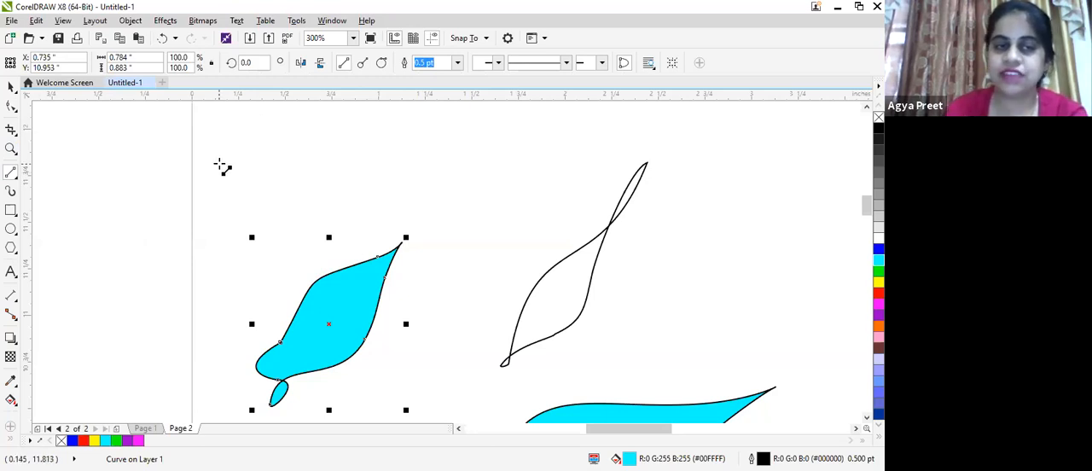
key(Escape)
key(Escape)
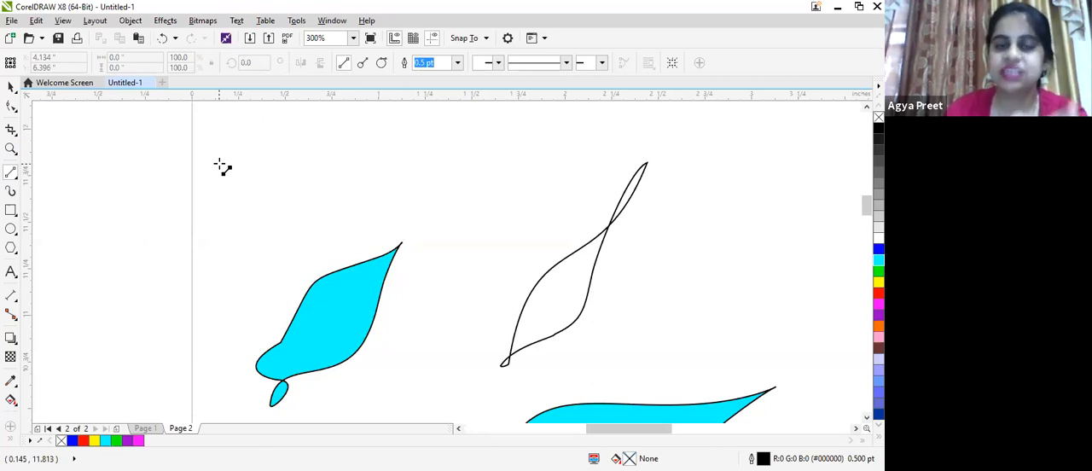
click(227, 165)
click(322, 181)
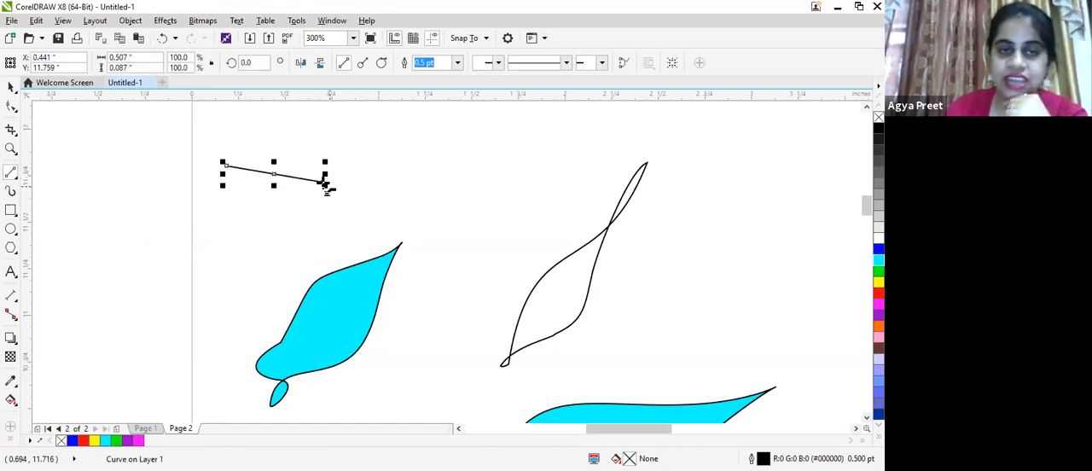
click(322, 181)
click(456, 147)
click(457, 147)
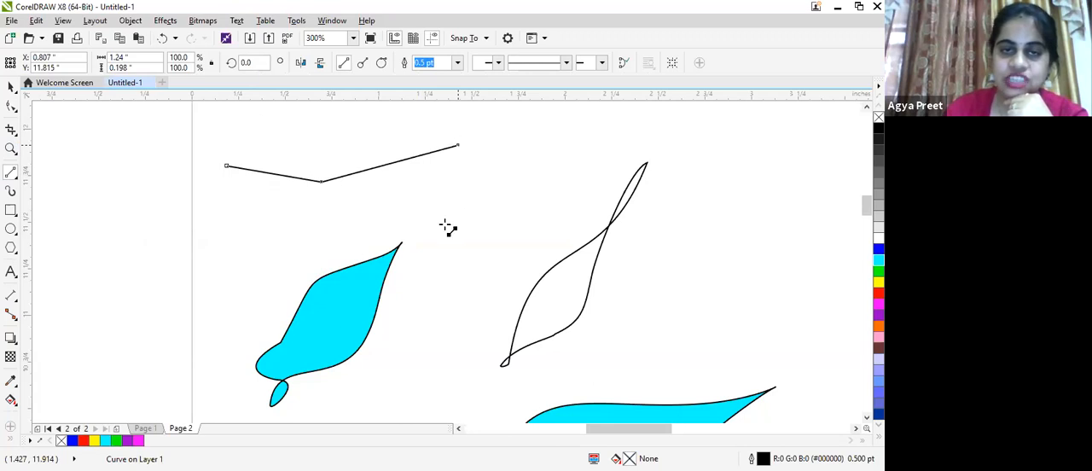
- Extend the connected line with five more segments into a closed polygon about 1.73 by 0.66 inches and fill it with blue
click(443, 231)
click(459, 233)
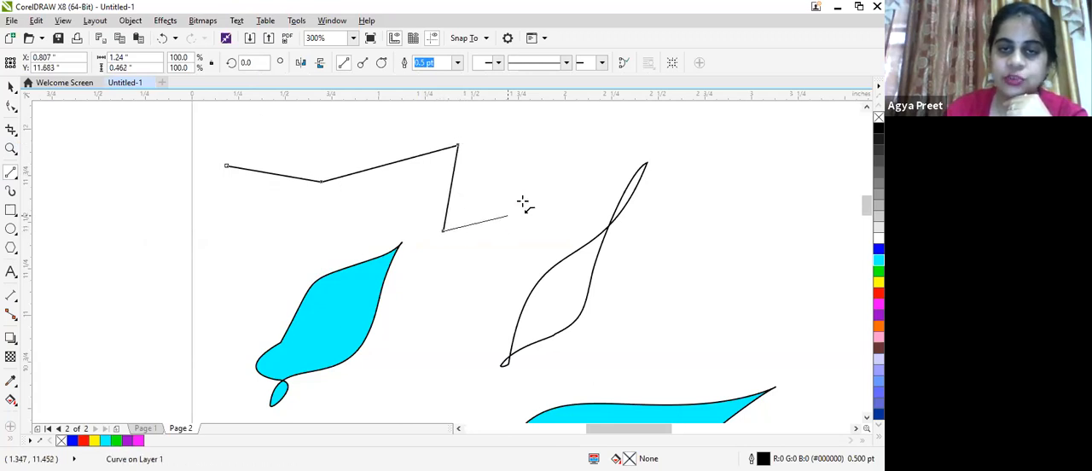
click(526, 202)
click(548, 124)
click(548, 124)
click(287, 140)
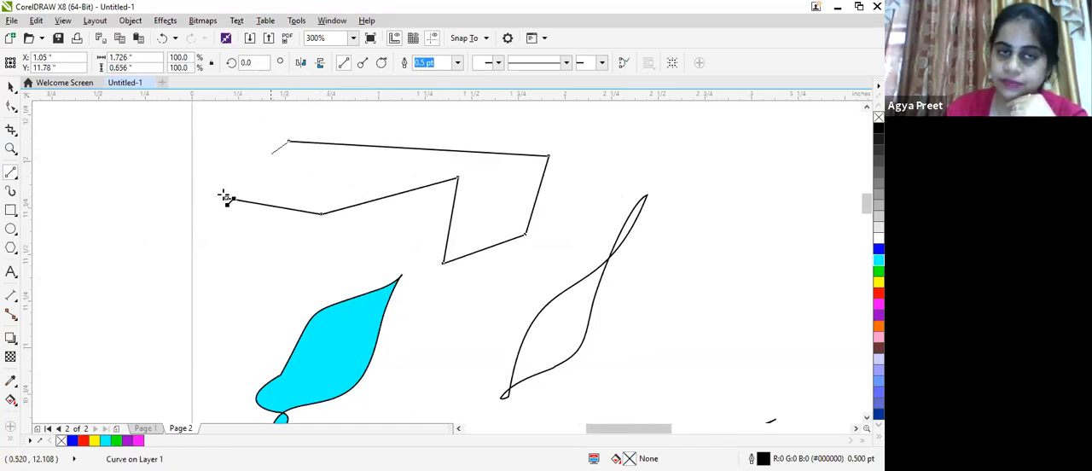
click(273, 259)
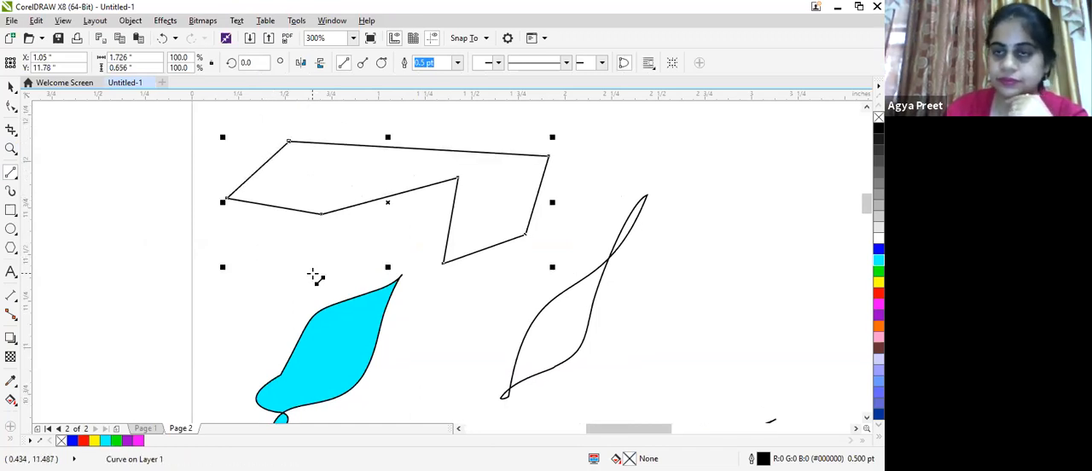
click(878, 249)
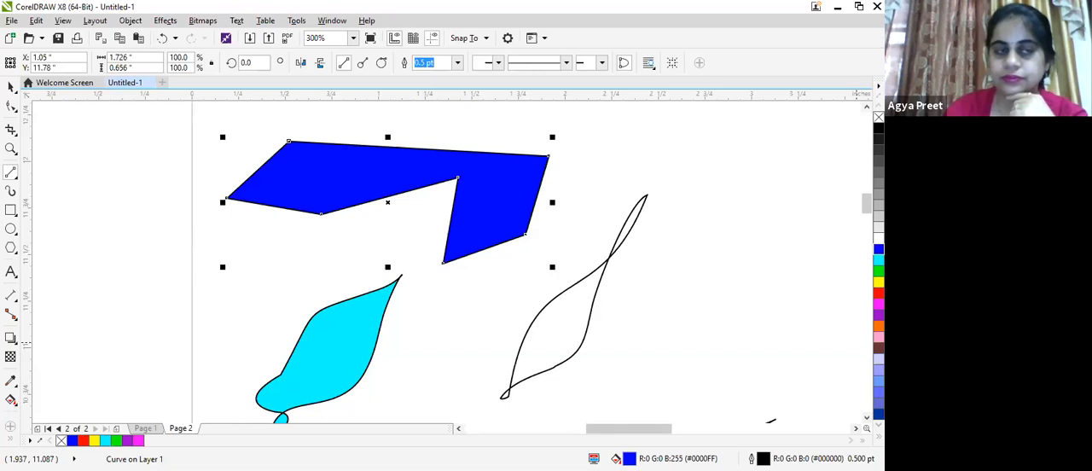
- Draw a closed curved shape with a narrow spike about 0.71 by 1.59 inches with the Bézier tool, in the empty area beside the leaves
click(13, 178)
click(47, 202)
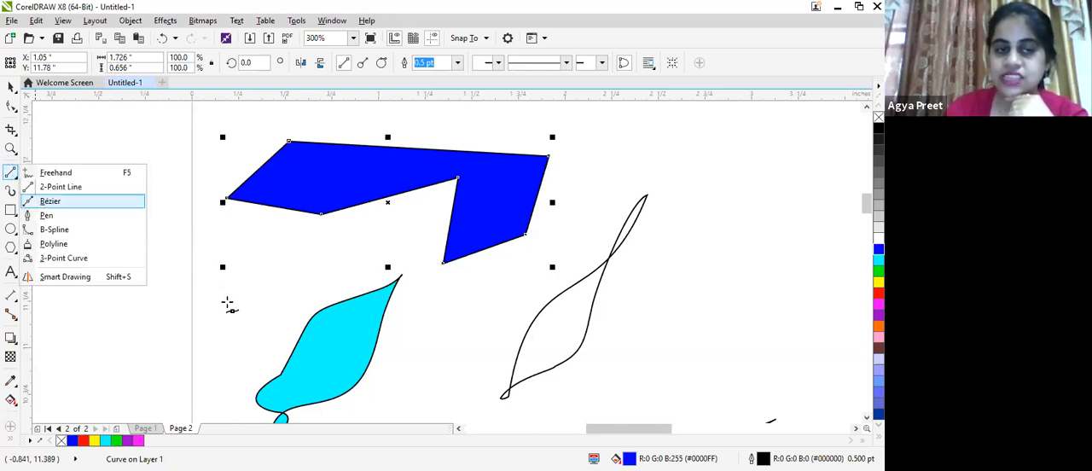
scroll(558, 280, down, 3)
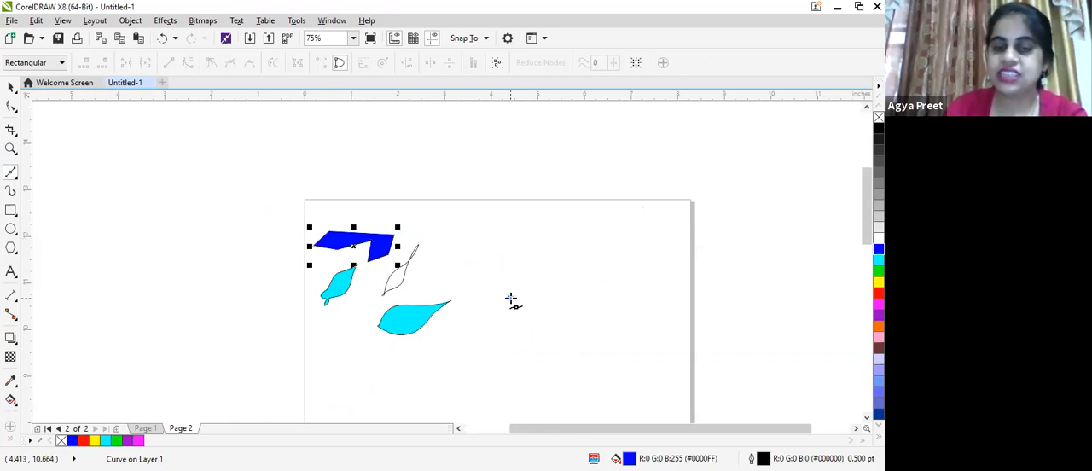
click(510, 299)
drag(544, 282, 545, 239)
drag(511, 299, 576, 289)
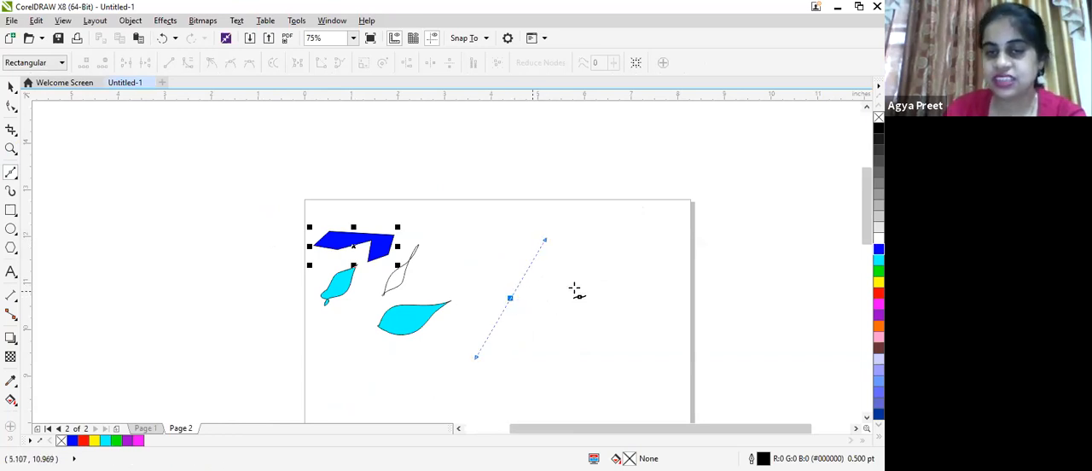
drag(507, 294, 547, 211)
click(510, 297)
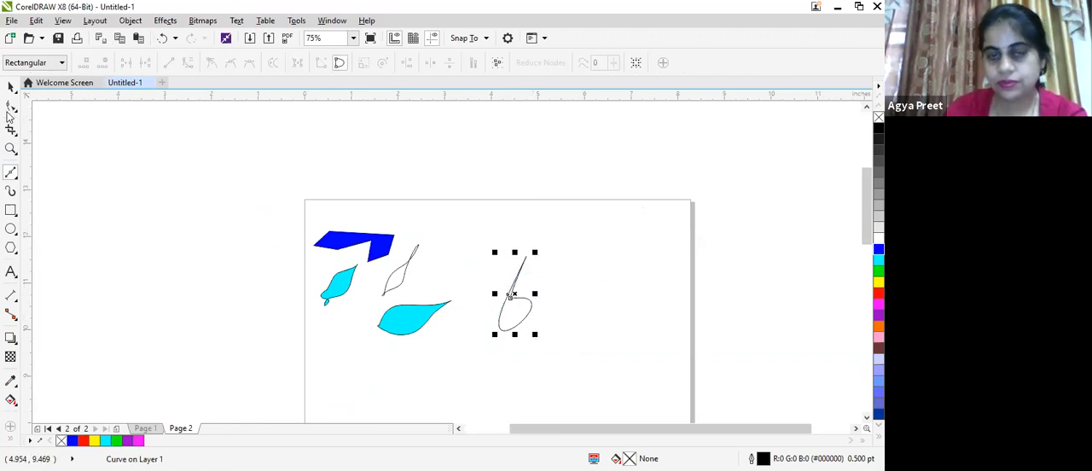
- Fill the spiked Bézier shape with red and move it slightly right and up to about X 4.87, Y 10.89 inches
click(11, 86)
click(520, 317)
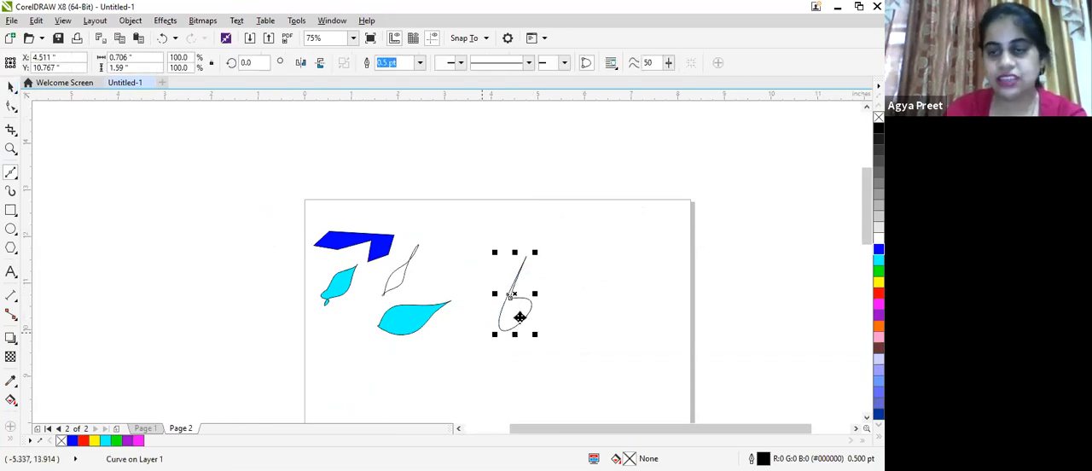
click(878, 292)
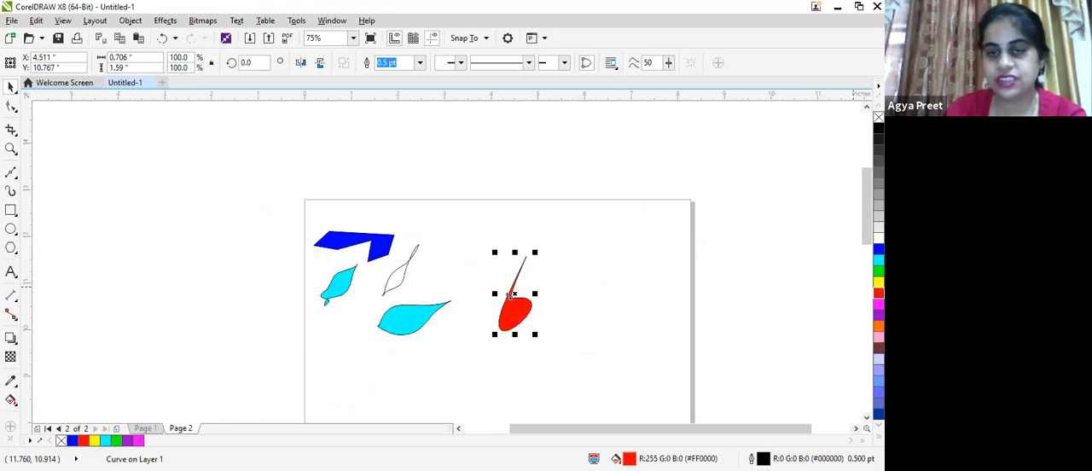
scroll(437, 221, up, 2)
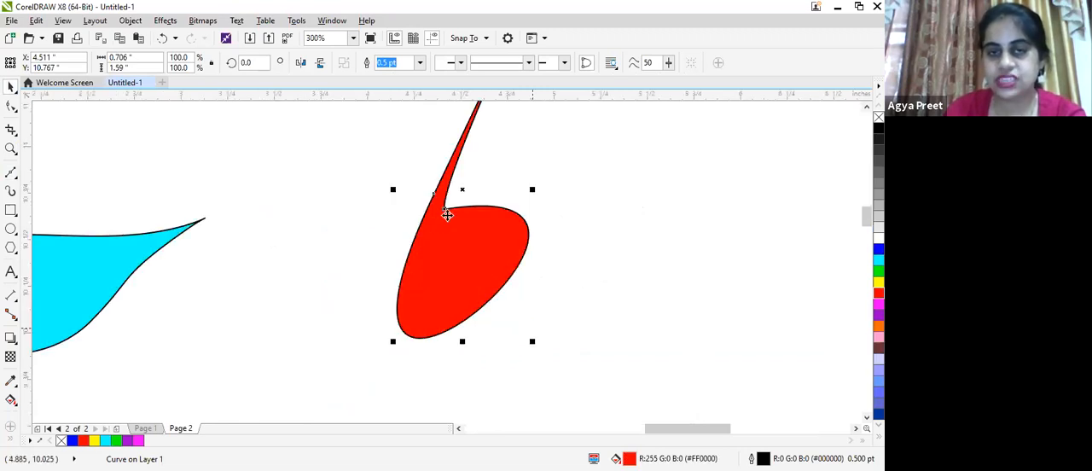
drag(445, 208, 514, 188)
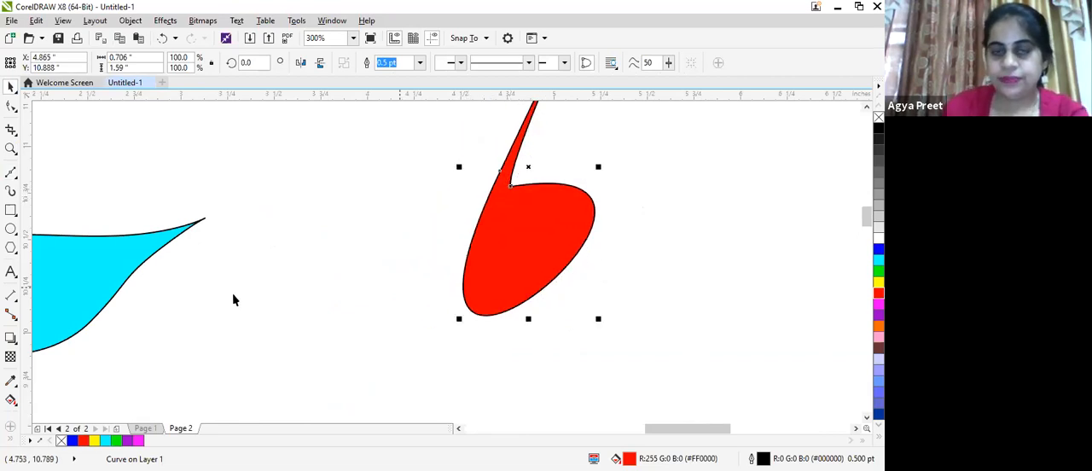
- Draw a closed triangle about 0.31 by 0.41 inches with the Pen tool between the large leaf and the red shape, and fill it cyan
click(11, 176)
click(15, 170)
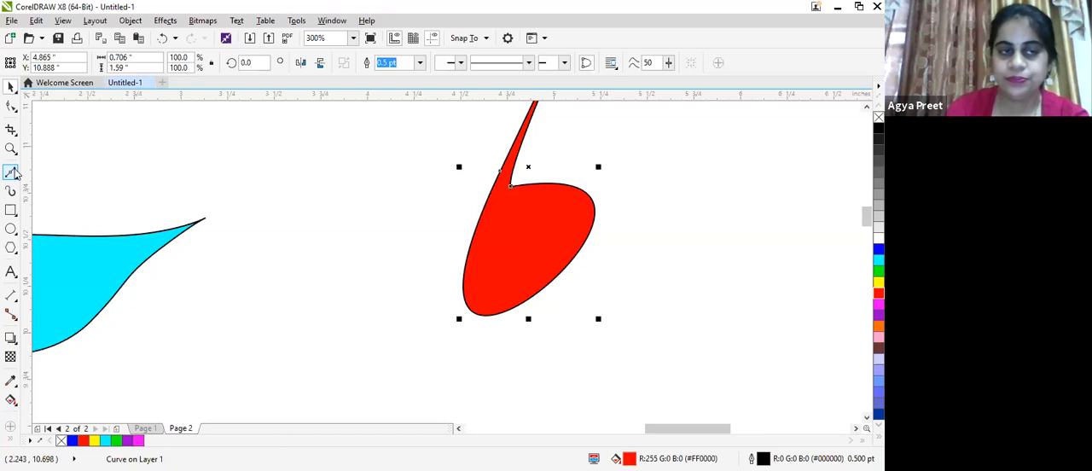
click(15, 172)
click(48, 217)
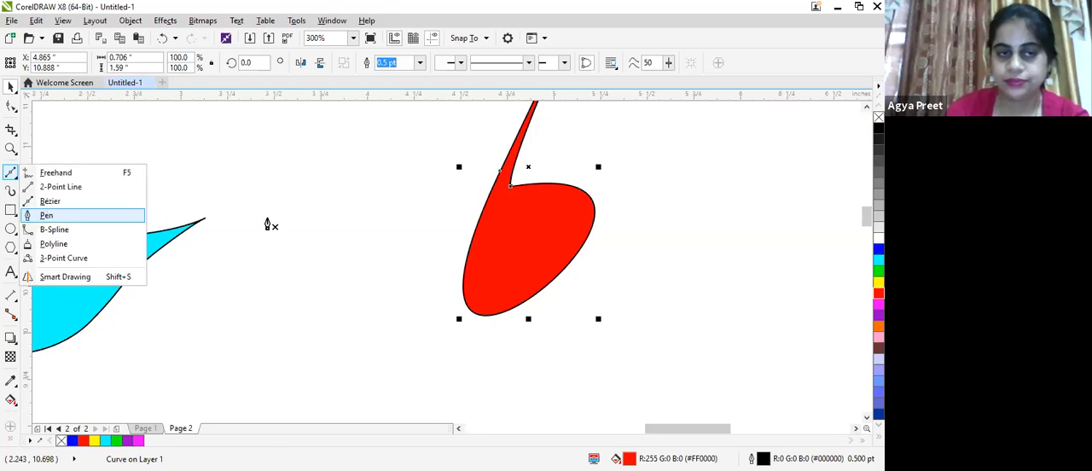
click(248, 269)
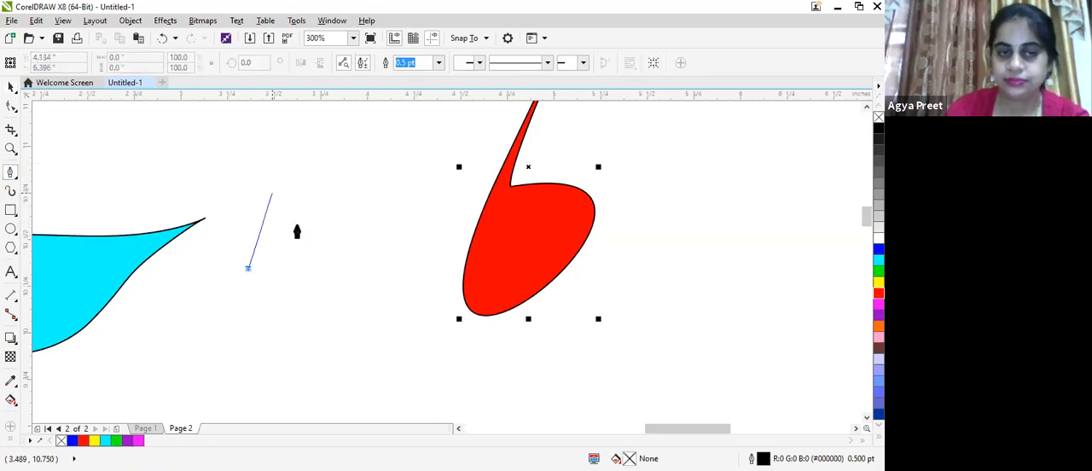
click(291, 189)
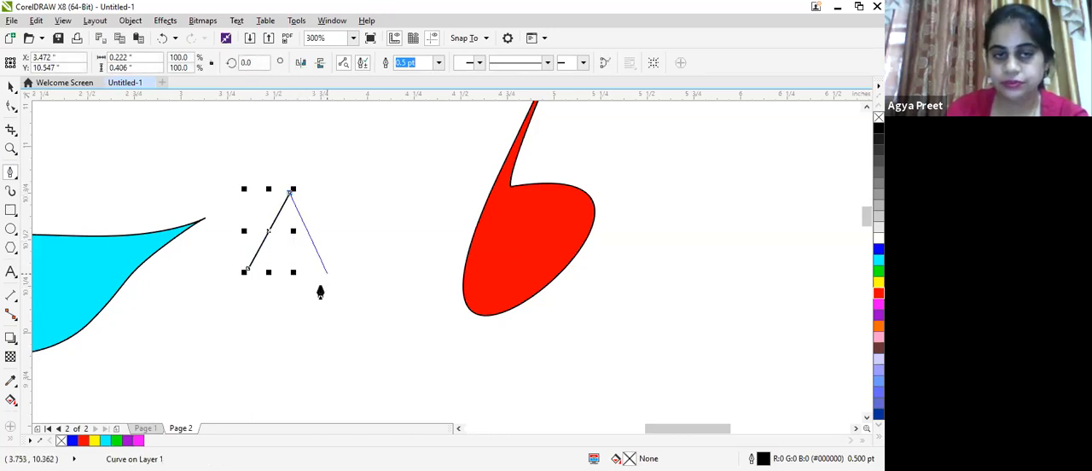
click(306, 241)
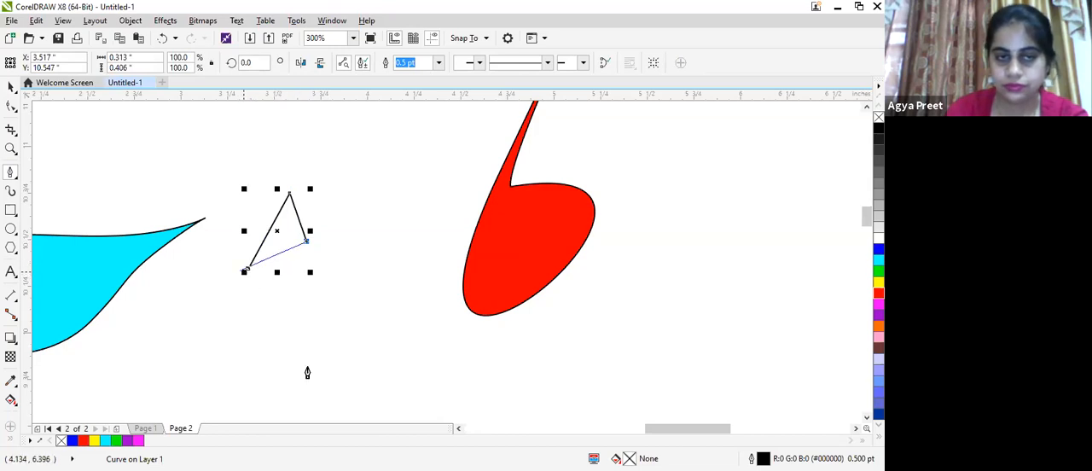
click(248, 272)
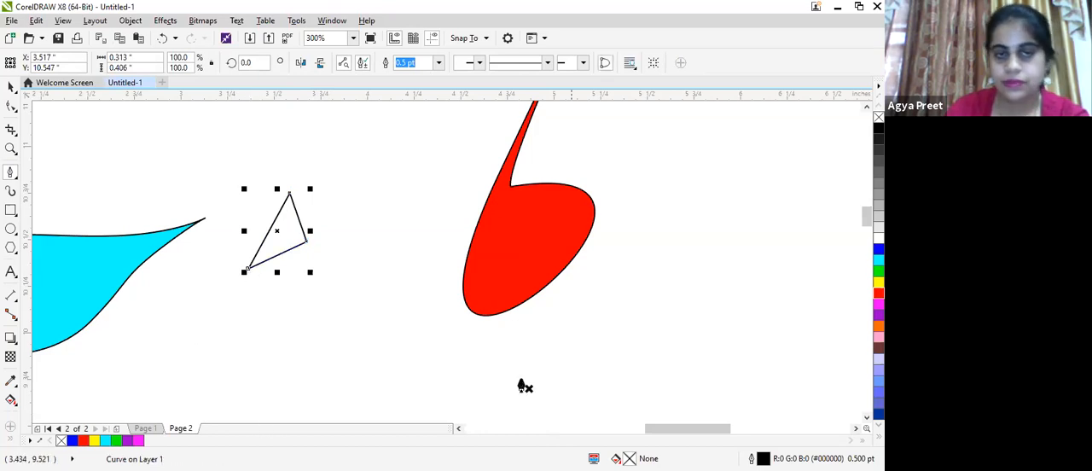
click(879, 259)
- Select all six shapes on the page, resize them together to about 6.08 by 3.5 inches and move them to about X 3.89, Y 9.49 inches
scroll(367, 229, down, 3)
click(12, 88)
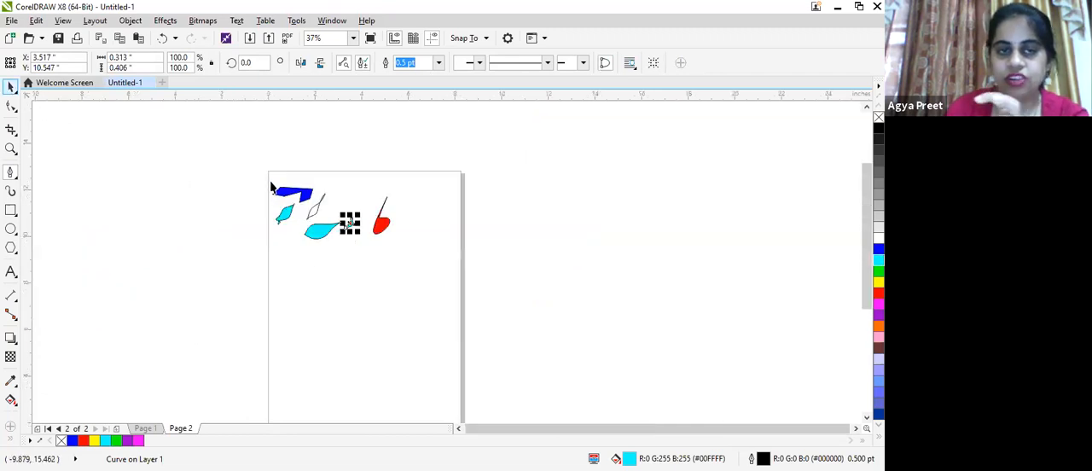
drag(267, 176, 430, 268)
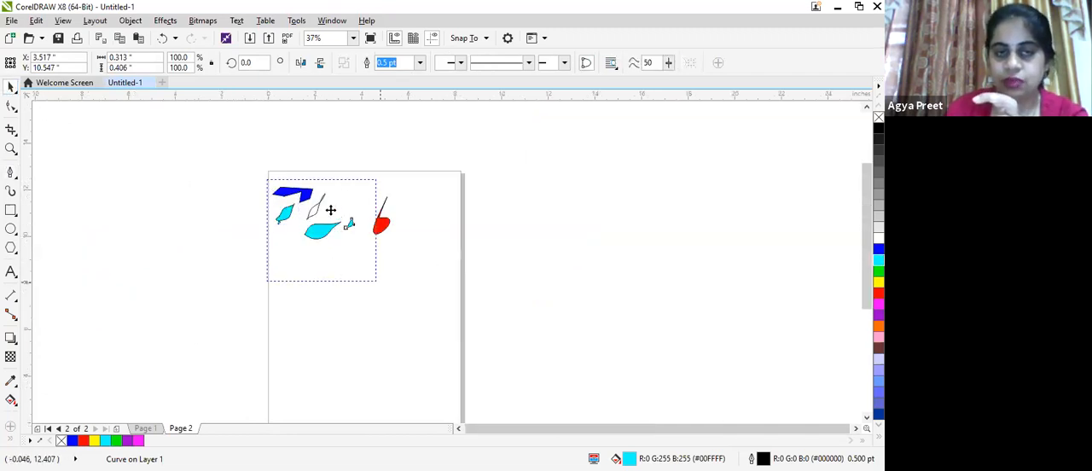
drag(334, 225, 418, 264)
drag(455, 313, 434, 235)
drag(436, 237, 472, 226)
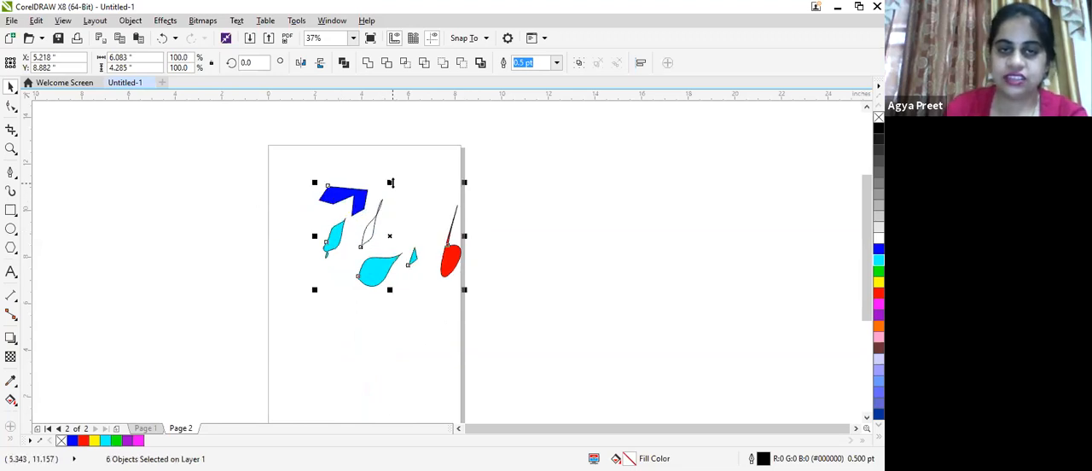
drag(387, 241, 357, 228)
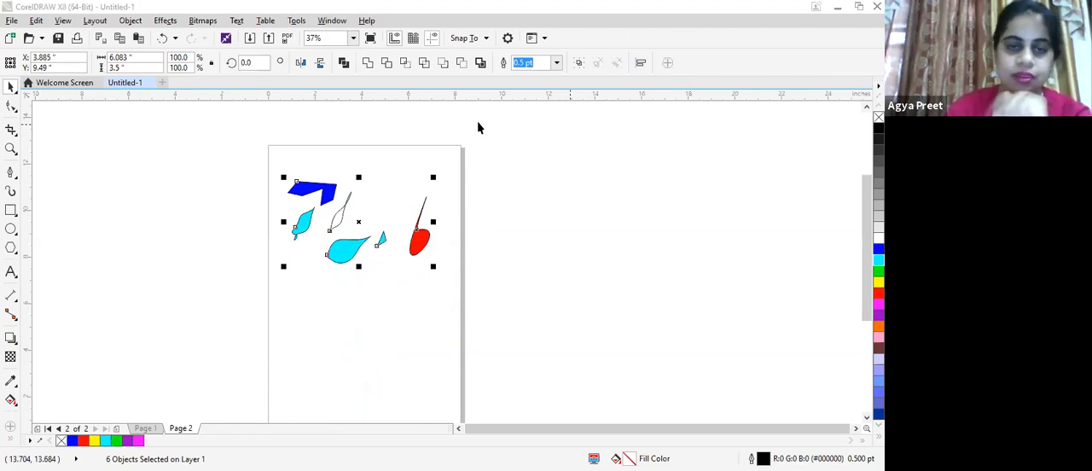
- Spray a wavy Artistic Media stroke with the Stars pattern across the page's left edge below the shapes, and stretch it wider to the left
click(10, 191)
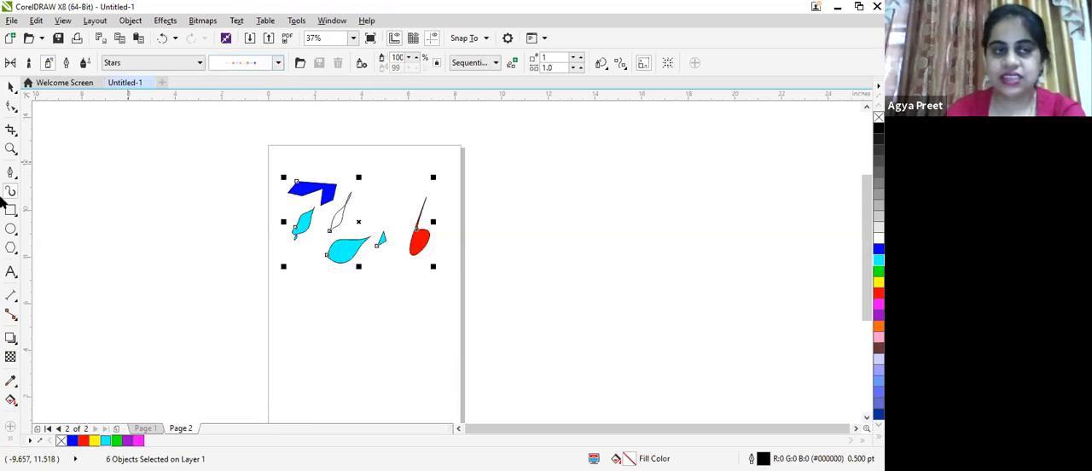
mouse_move(153, 370)
mouse_down()
mouse_move(171, 322)
mouse_move(201, 333)
mouse_move(227, 365)
mouse_move(282, 370)
mouse_move(369, 326)
mouse_up()
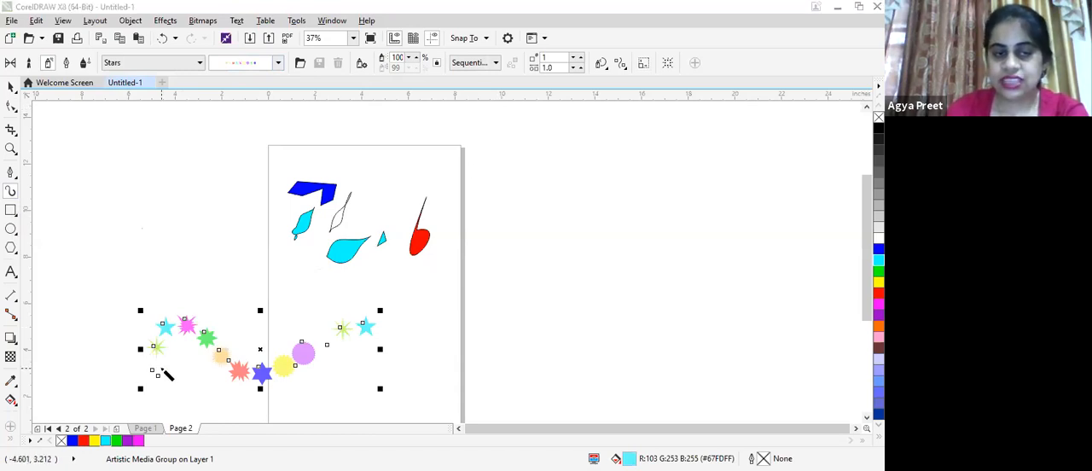
mouse_move(141, 349)
mouse_down()
mouse_move(93, 242)
mouse_move(82, 254)
mouse_up()
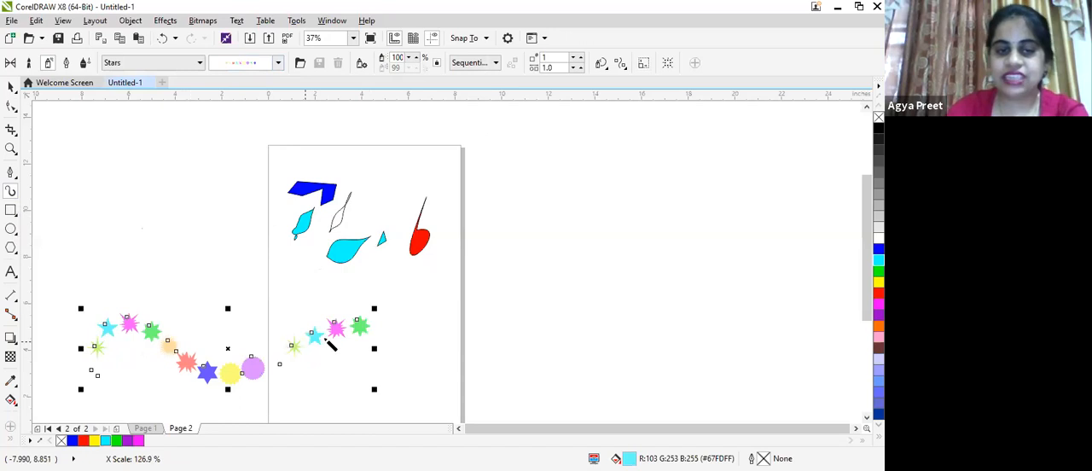
- Spray more Stars strokes diagonally across the page below the leaves, plus a short one just outside the page's left edge
drag(315, 337, 390, 278)
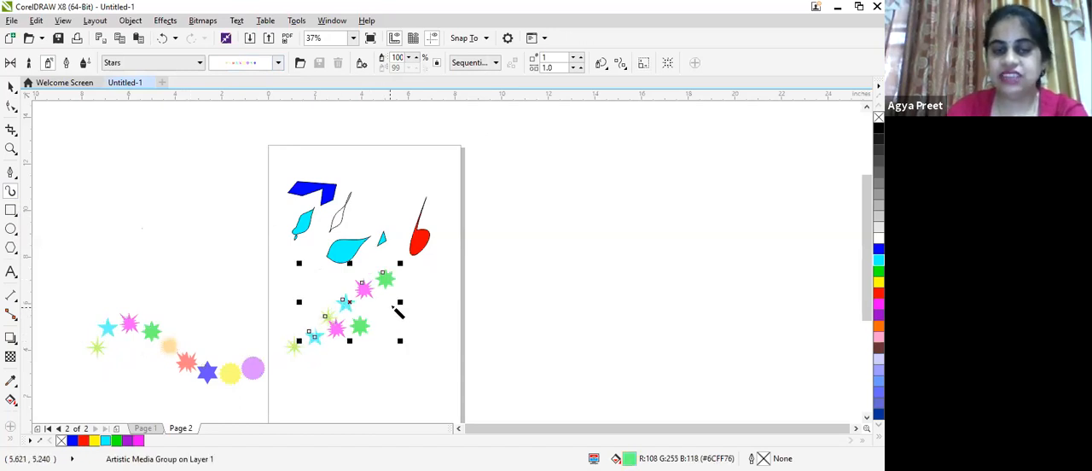
drag(487, 335, 470, 334)
drag(379, 289, 371, 249)
drag(381, 289, 247, 324)
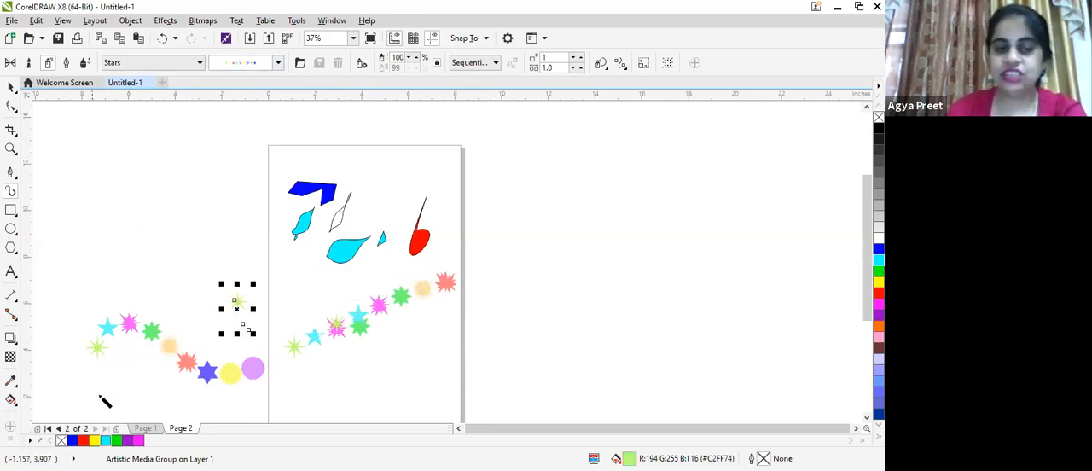
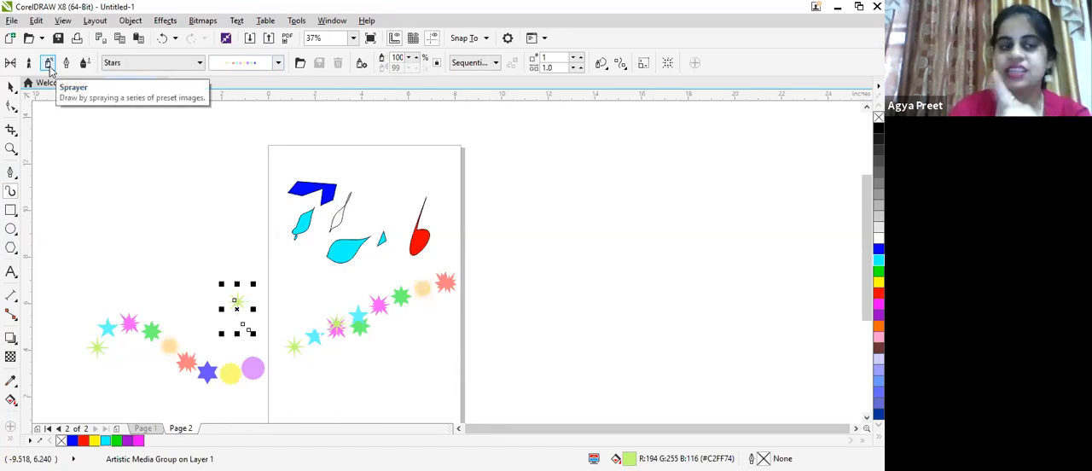
- Change the selected short Stars stroke outside the page to the purple paint-dab pattern from the Brush Strokes spray category
click(200, 65)
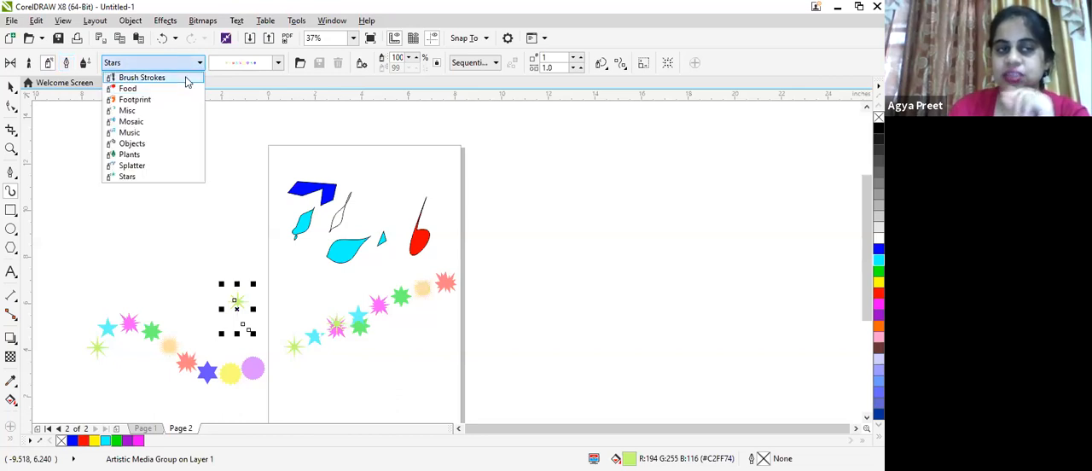
click(187, 79)
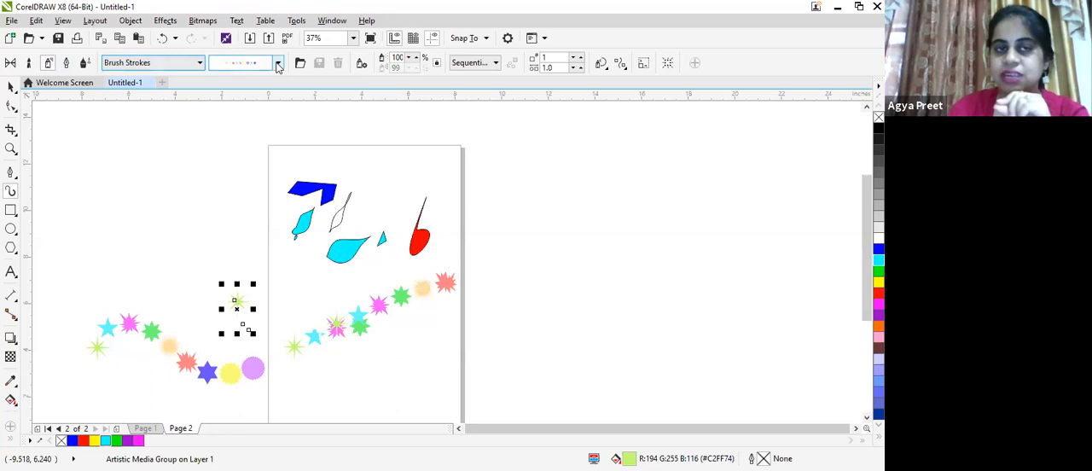
click(277, 65)
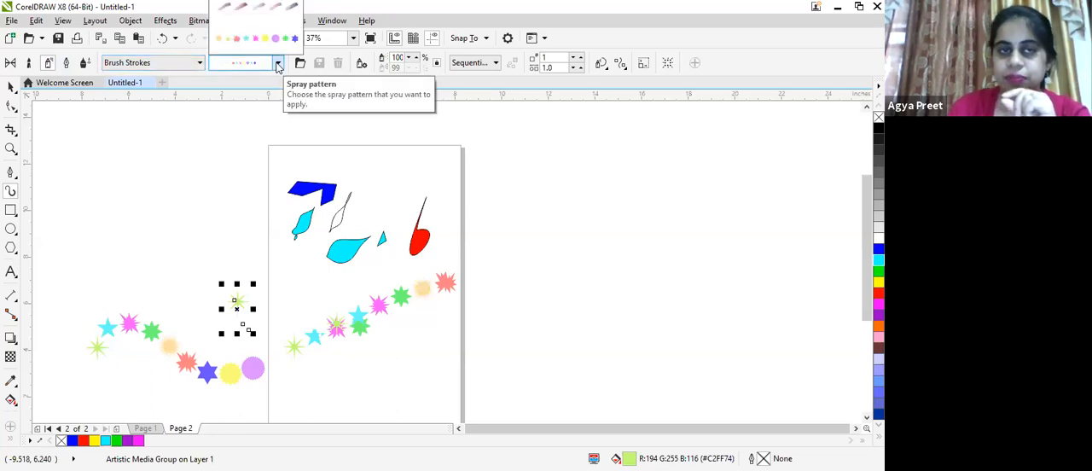
click(274, 10)
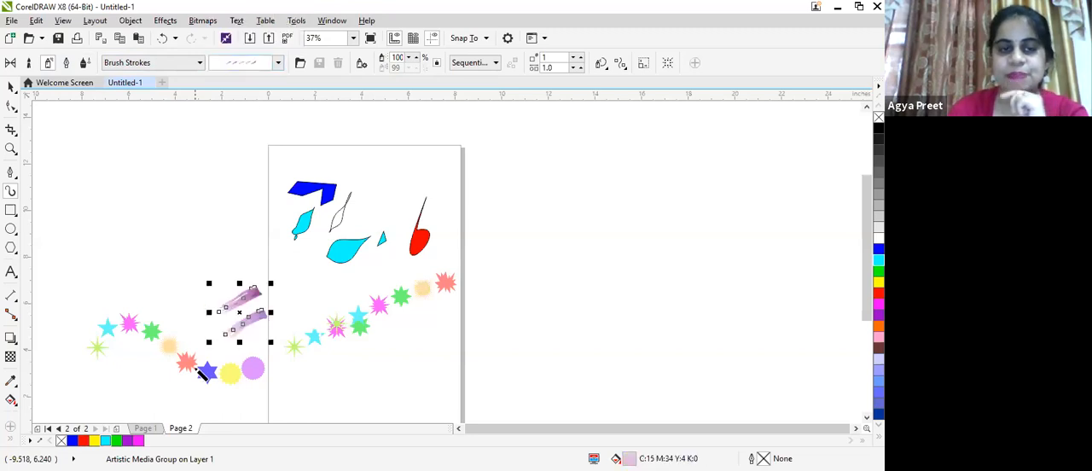
- Spray five diagonal strokes with the purple Brush Strokes pattern, spread from outside the page's left edge to beyond its right edge
mouse_move(88, 259)
mouse_down()
mouse_move(115, 233)
mouse_move(176, 190)
mouse_up()
mouse_move(137, 272)
mouse_down()
mouse_move(164, 256)
mouse_move(264, 206)
mouse_up()
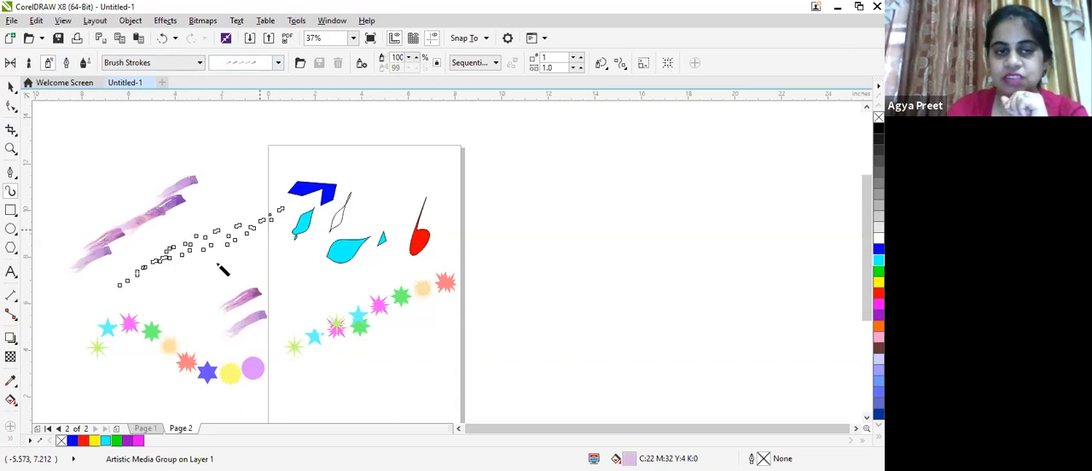
mouse_move(202, 294)
mouse_down()
mouse_move(294, 269)
mouse_move(305, 255)
mouse_up()
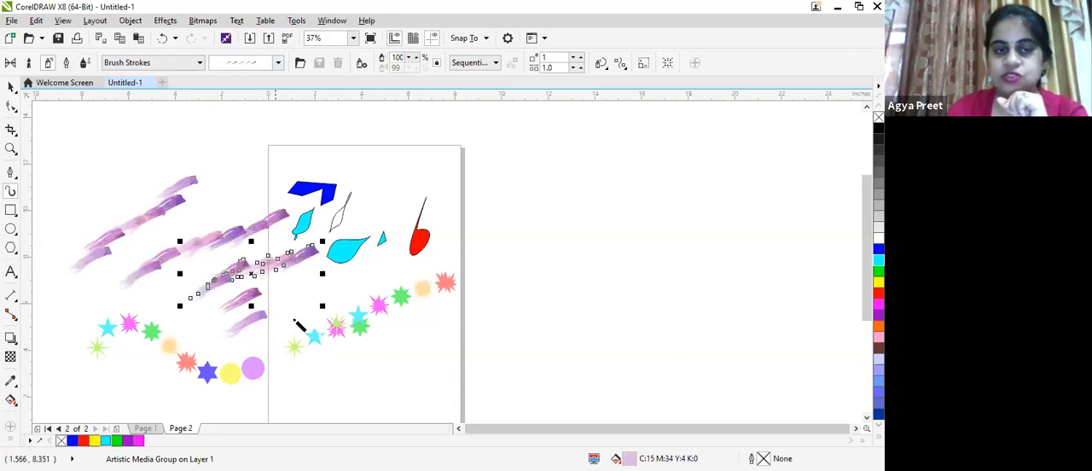
drag(278, 329, 408, 232)
mouse_move(376, 375)
mouse_down()
mouse_move(486, 316)
mouse_move(401, 213)
mouse_up()
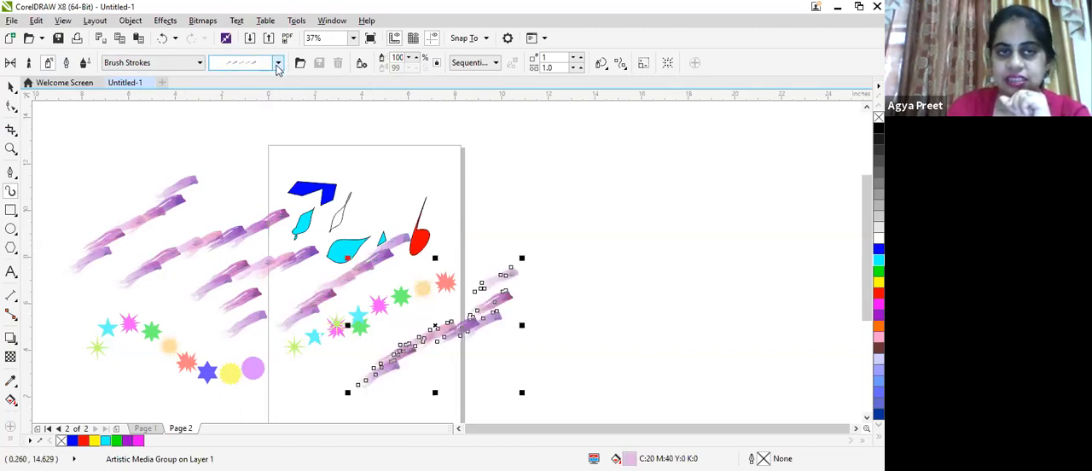
- Restyle the selected stroke with spray patterns from the Food category, first the jelly beans, then the sliced tomato, pepper and salami
click(213, 61)
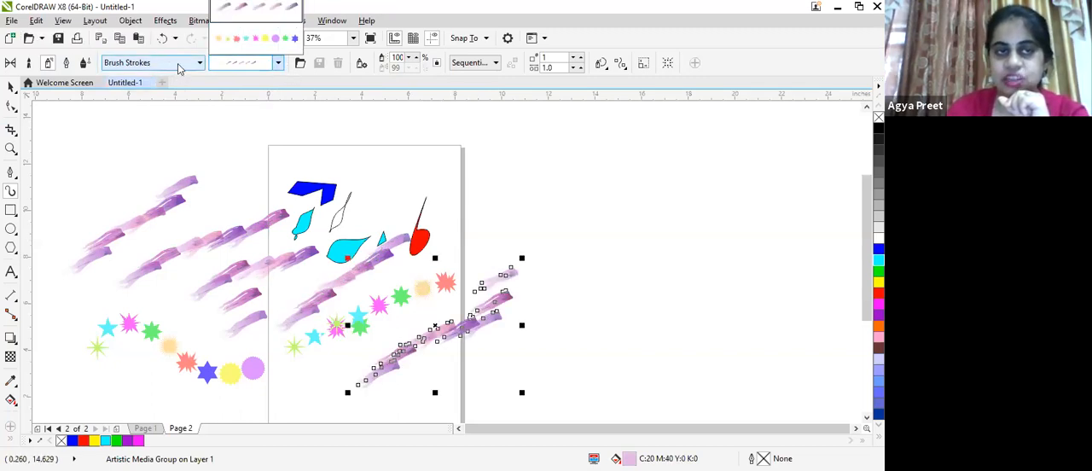
click(183, 68)
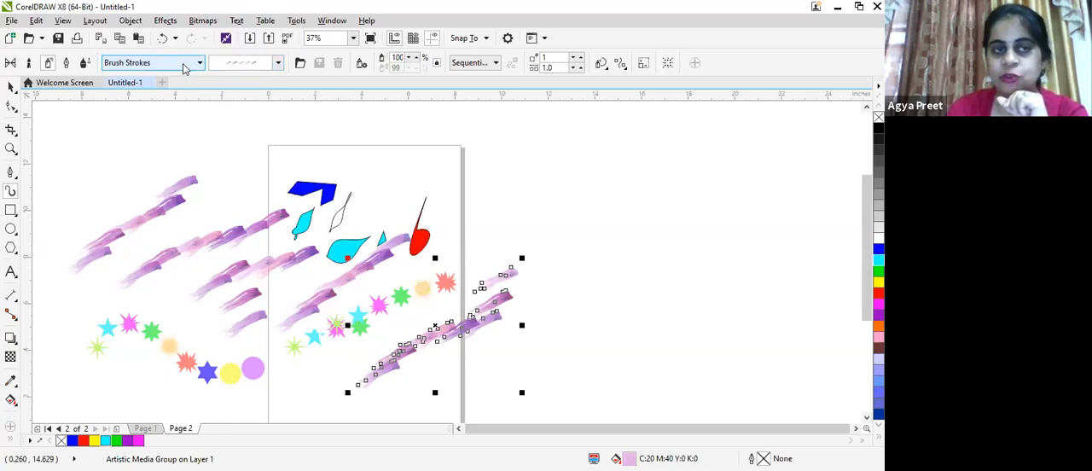
scroll(184, 69, down, 1)
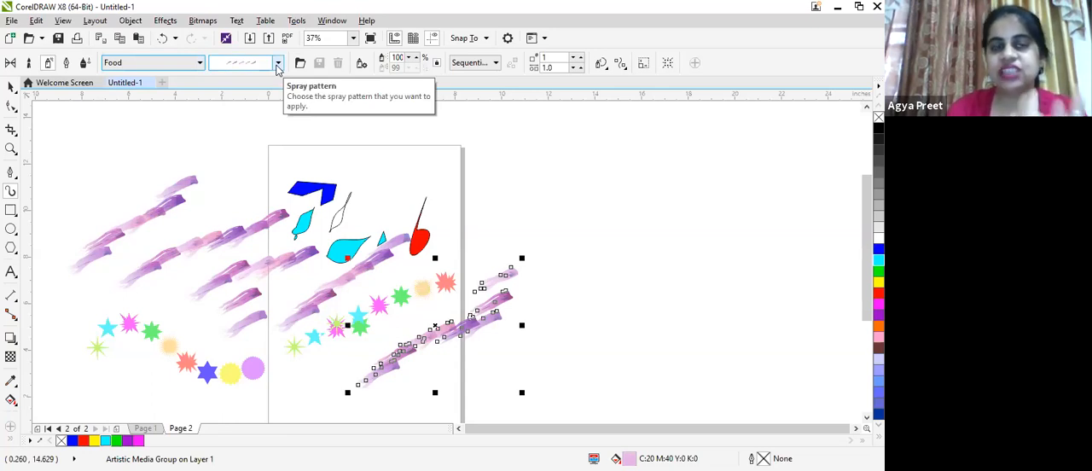
click(277, 66)
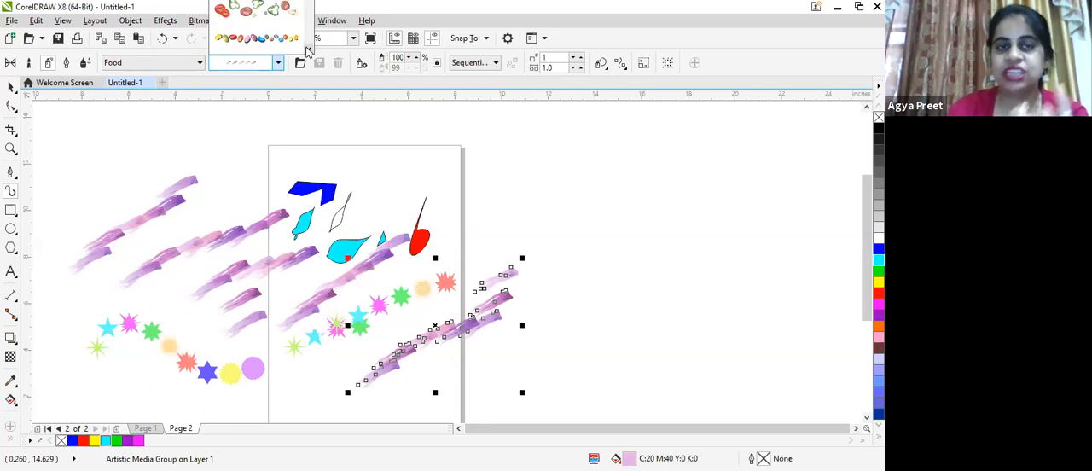
click(308, 51)
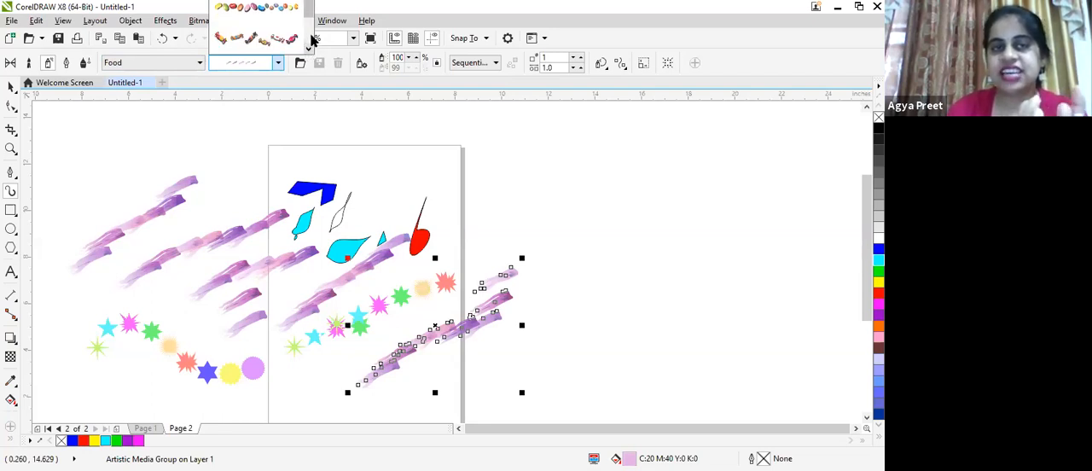
click(249, 16)
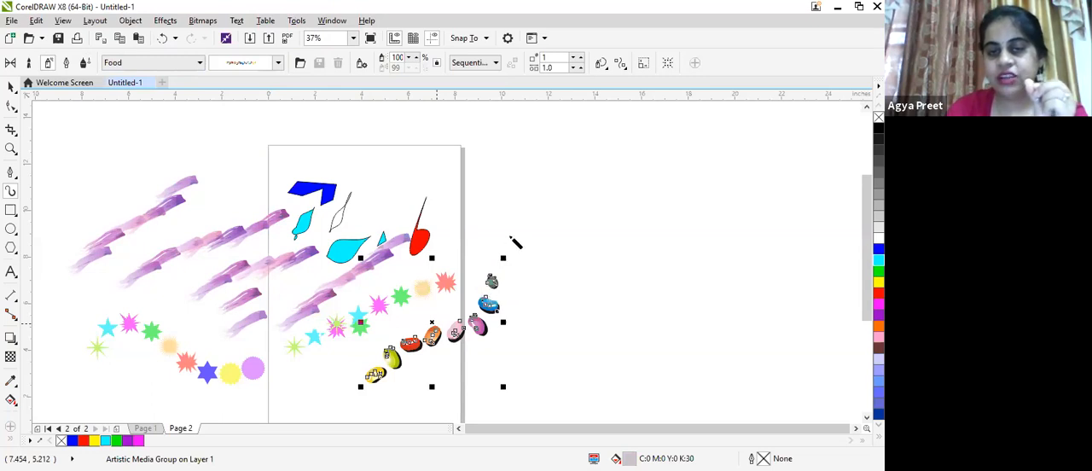
click(278, 67)
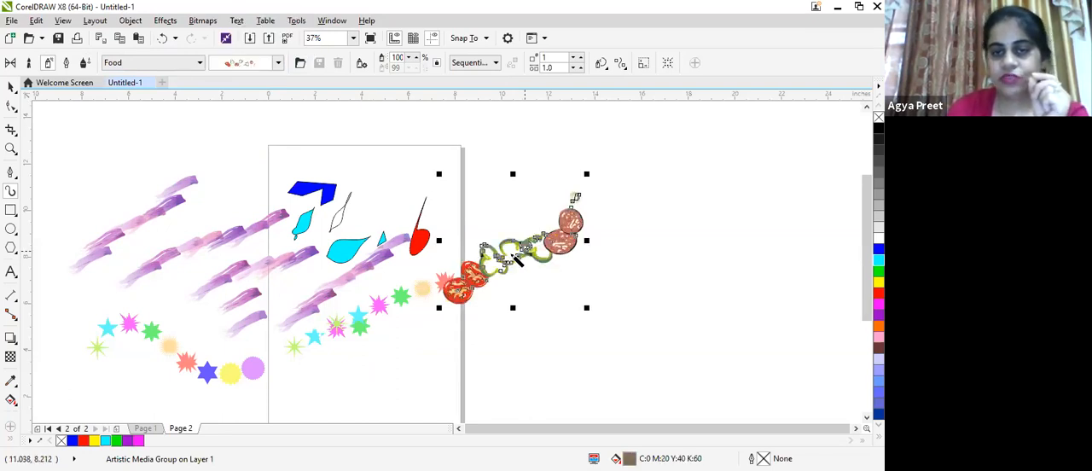
- Change the single small Food dab to the wrapped candy pattern and move it onto the page below the row of stars
click(277, 64)
click(311, 50)
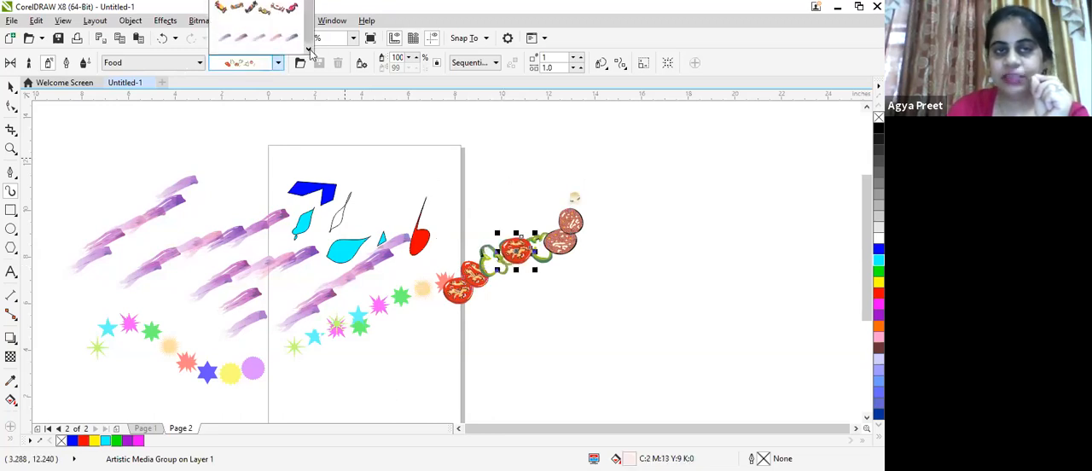
click(280, 16)
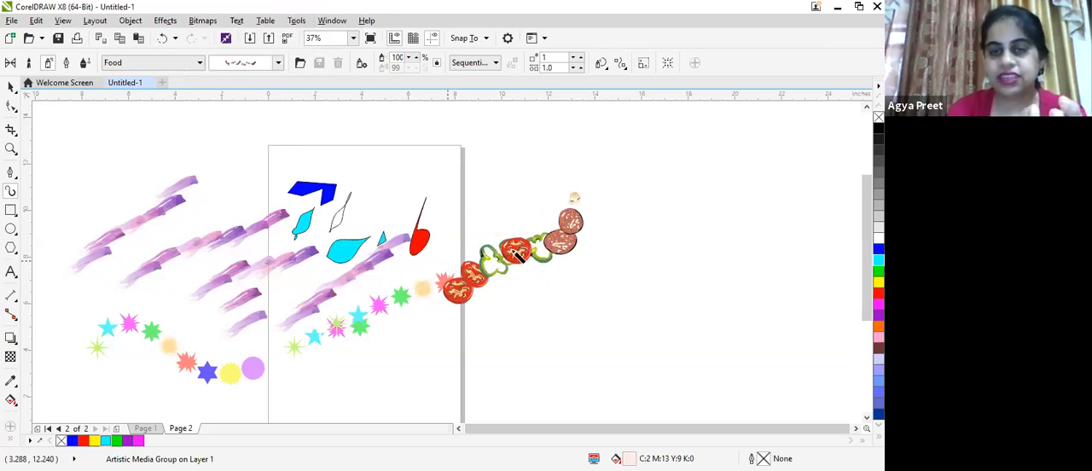
click(12, 87)
drag(517, 249, 419, 358)
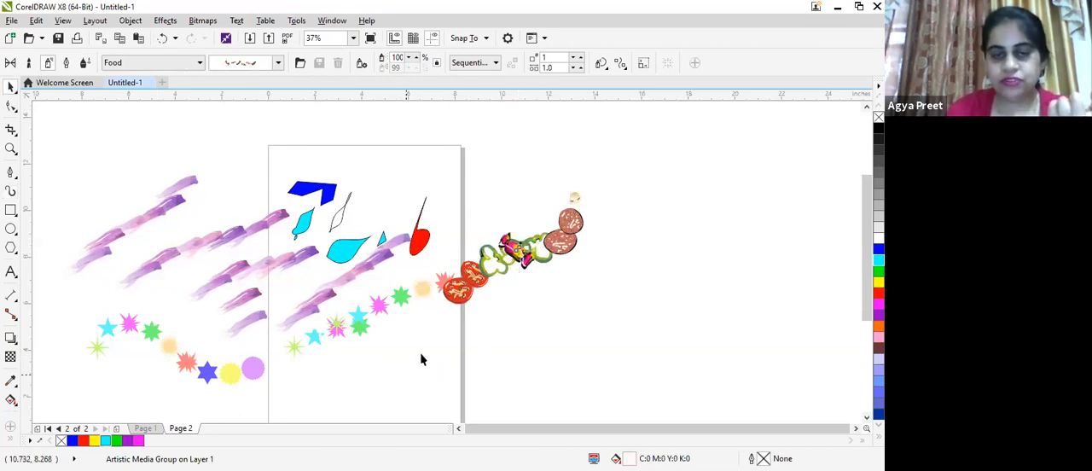
- Select all the artwork on and around the page, shrink it together and place it outside the page's left edge
click(30, 64)
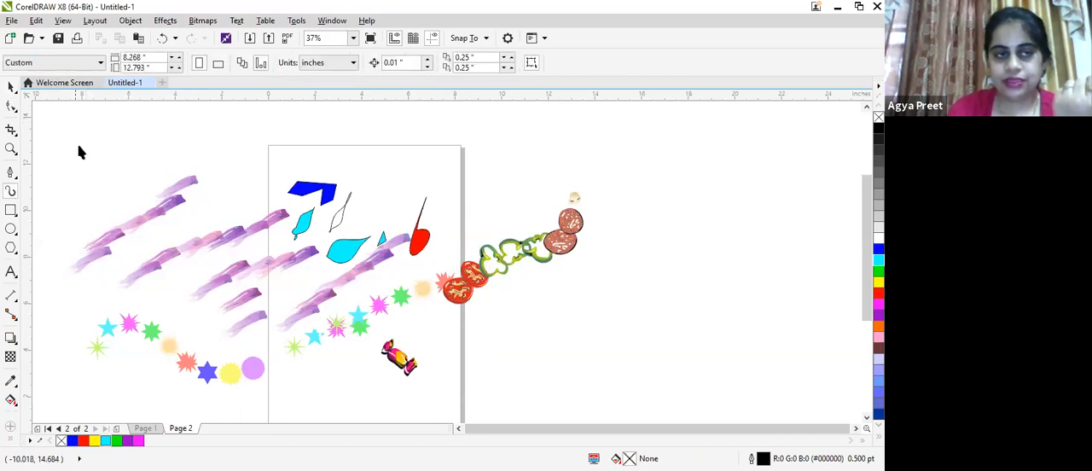
drag(44, 119, 157, 321)
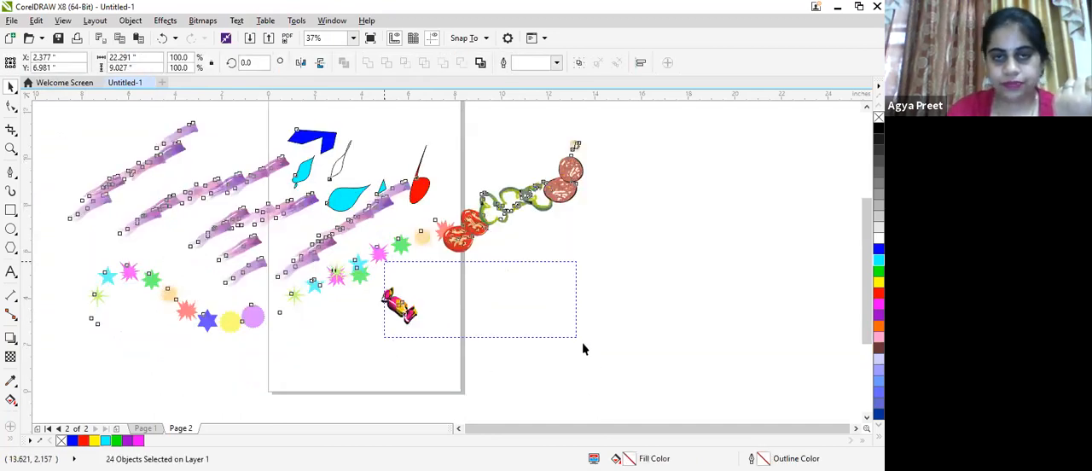
drag(561, 354, 588, 336)
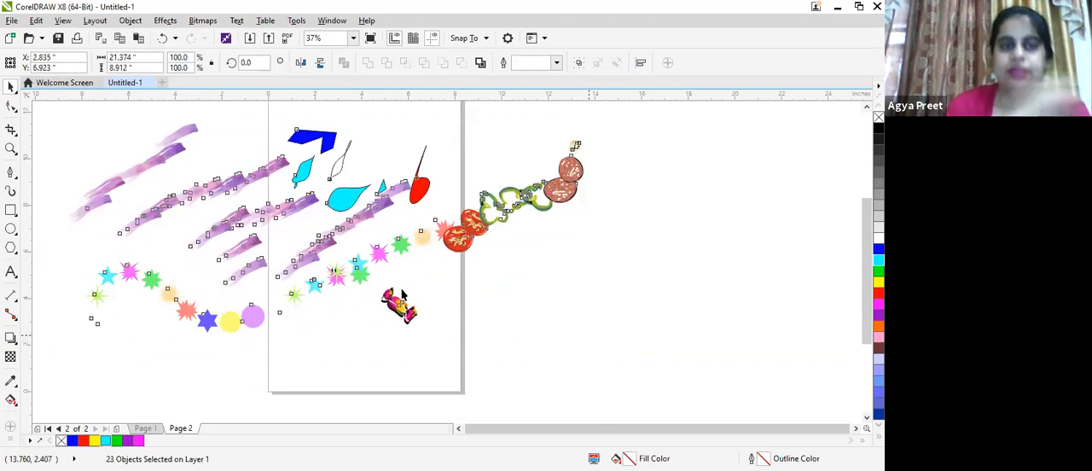
drag(155, 252, 169, 252)
click(60, 242)
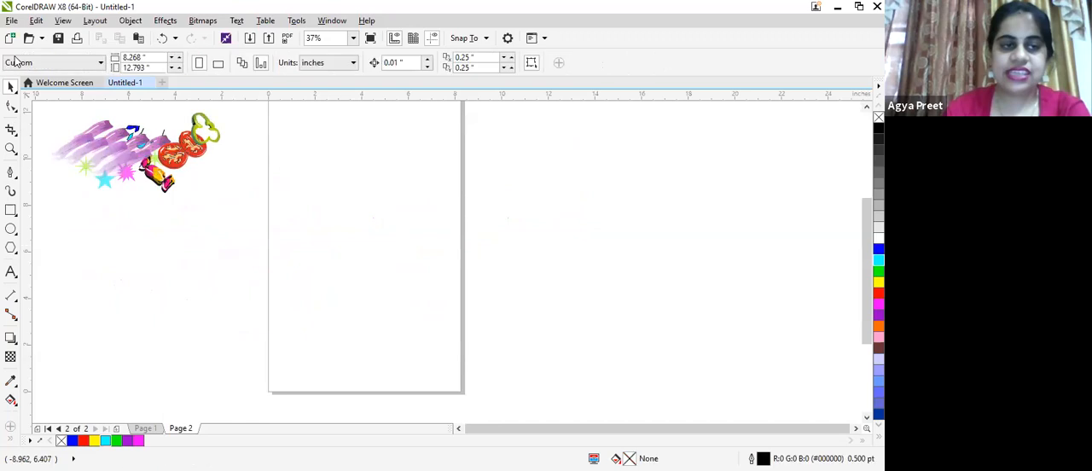
- Draw a large looping stroke and a smaller one about 3 by 2.9 inches beneath it with the Artistic Media Symbol hoofprint brush
click(11, 191)
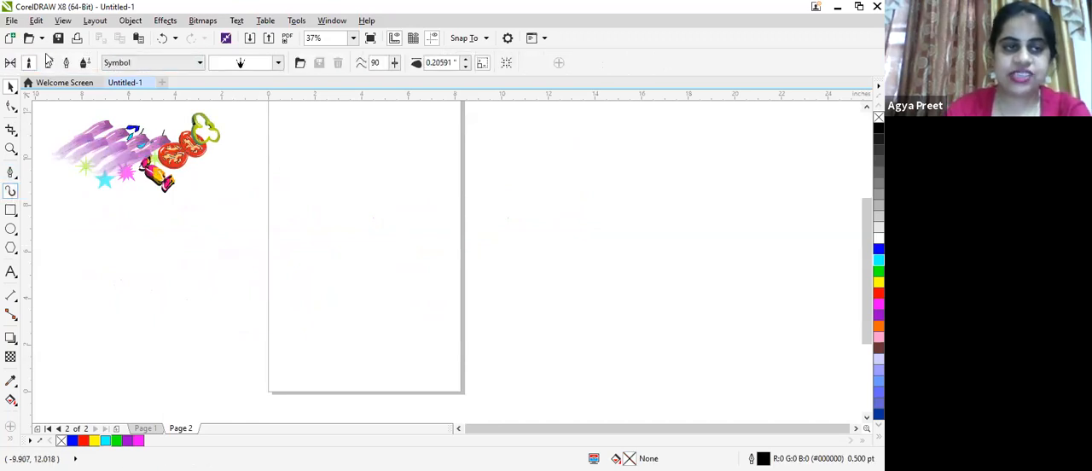
click(199, 64)
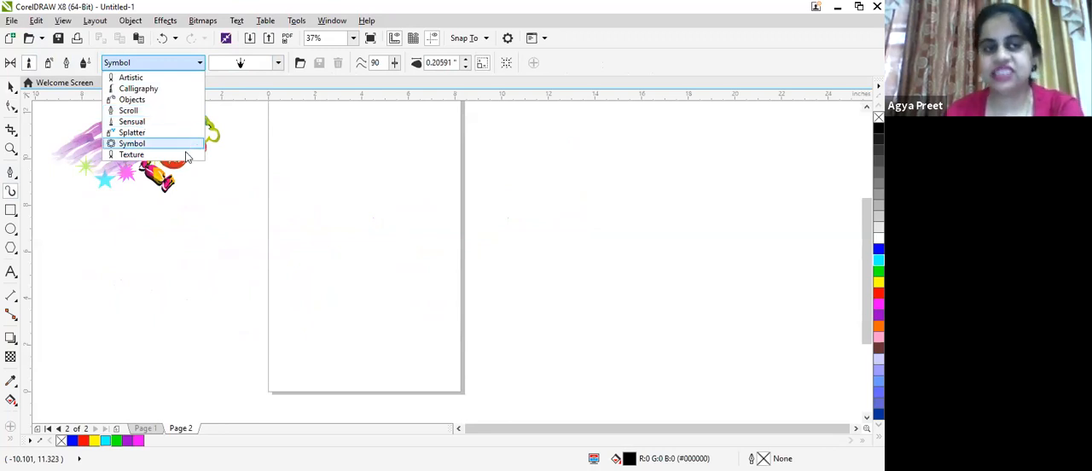
click(279, 65)
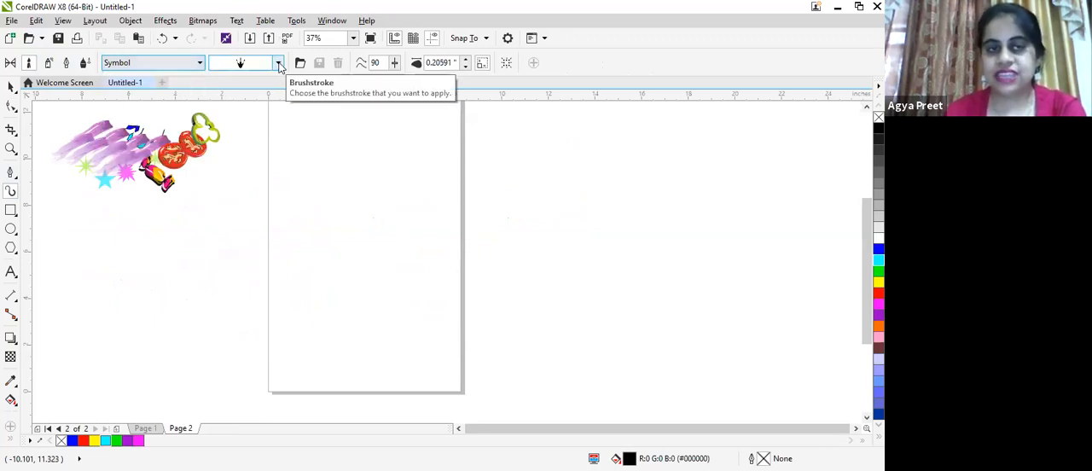
click(308, 50)
click(308, 50)
click(308, 51)
click(308, 50)
click(308, 50)
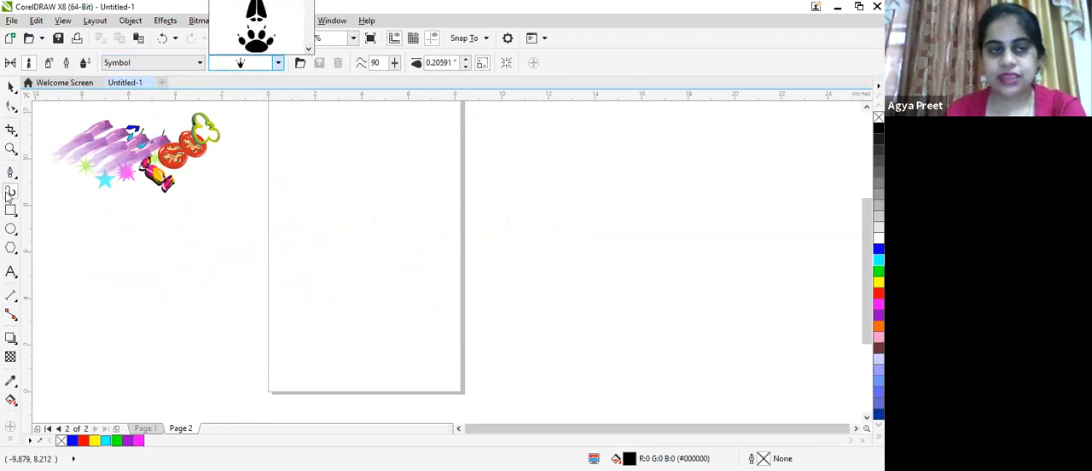
click(263, 19)
mouse_move(298, 260)
mouse_down()
mouse_move(415, 178)
mouse_move(376, 253)
mouse_move(338, 263)
mouse_up()
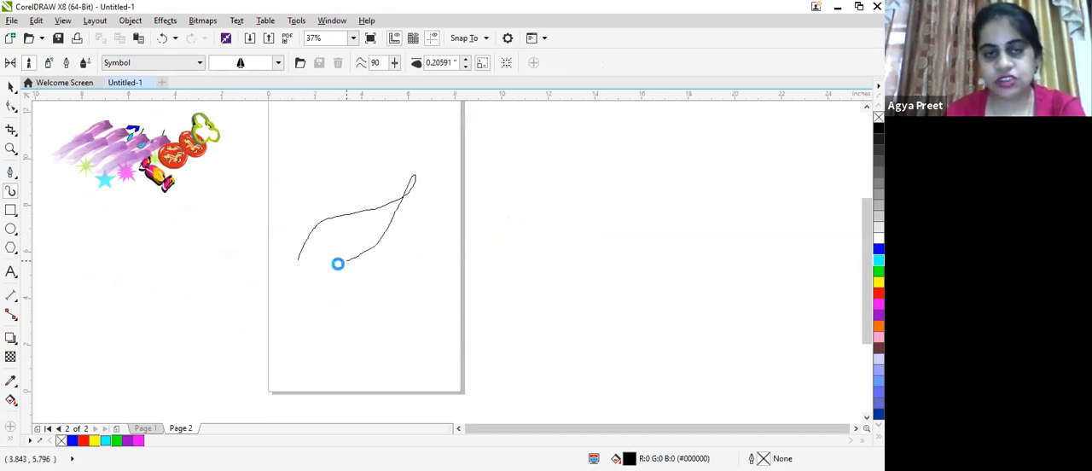
scroll(354, 248, up, 2)
mouse_move(331, 342)
mouse_down()
mouse_move(373, 329)
mouse_move(462, 267)
mouse_move(423, 341)
mouse_move(374, 390)
mouse_up()
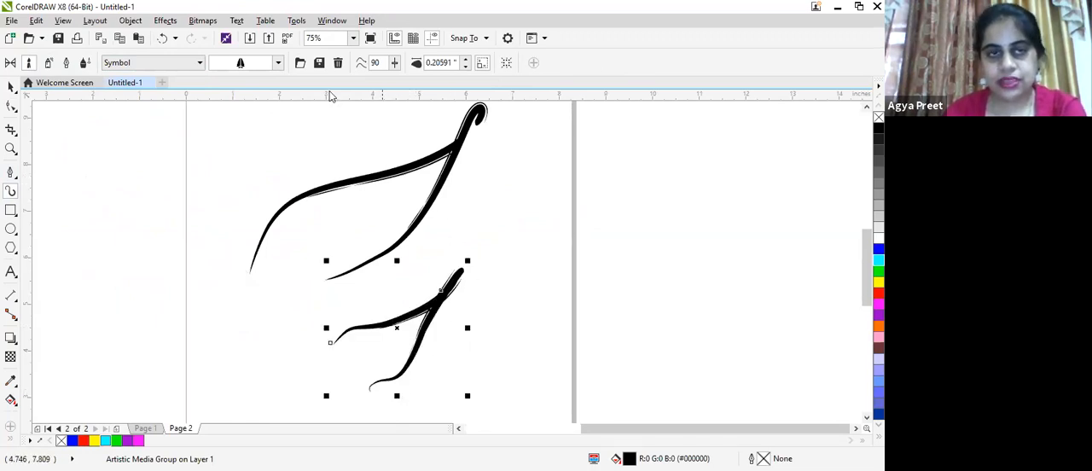
- Restyle the smaller looping stroke with other Symbol brushes, first the rounded footprint, then the wide ragged bristle shape
click(278, 63)
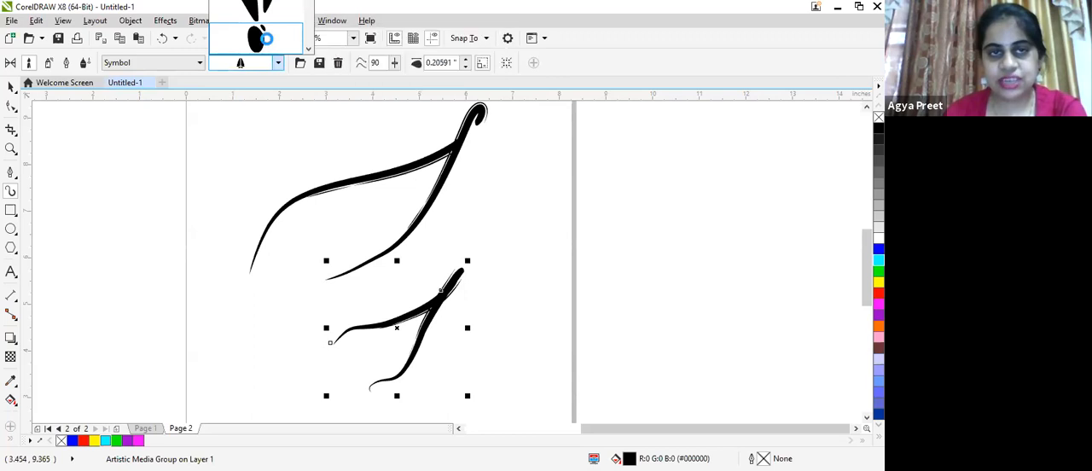
click(292, 71)
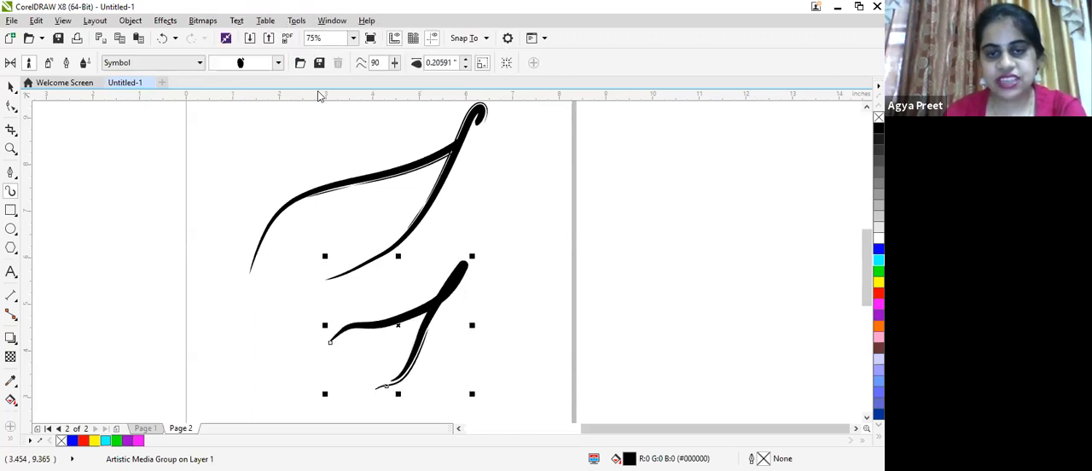
click(278, 62)
click(286, 39)
- Examine the ragged bristle texture along the smaller looping stroke and at both of its tapered ends
scroll(429, 293, up, 2)
scroll(379, 343, down, 1)
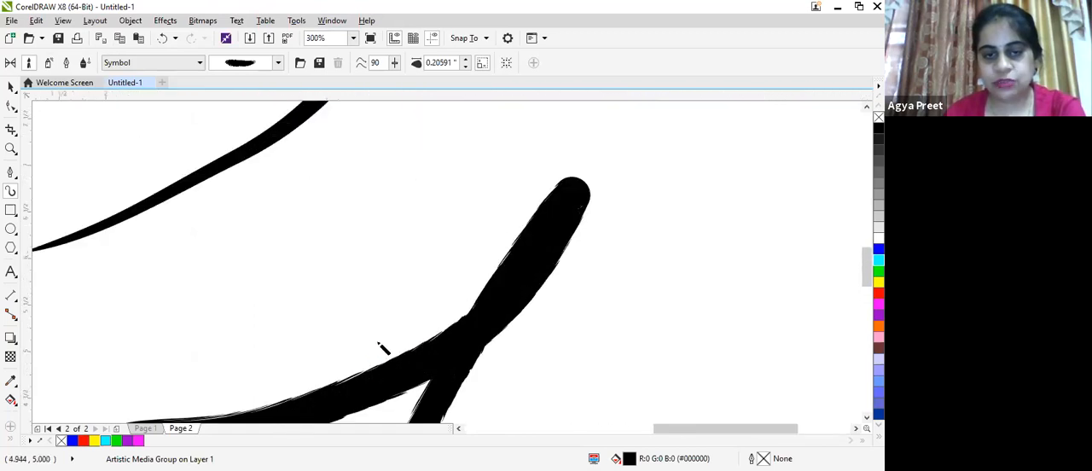
scroll(292, 373, down, 1)
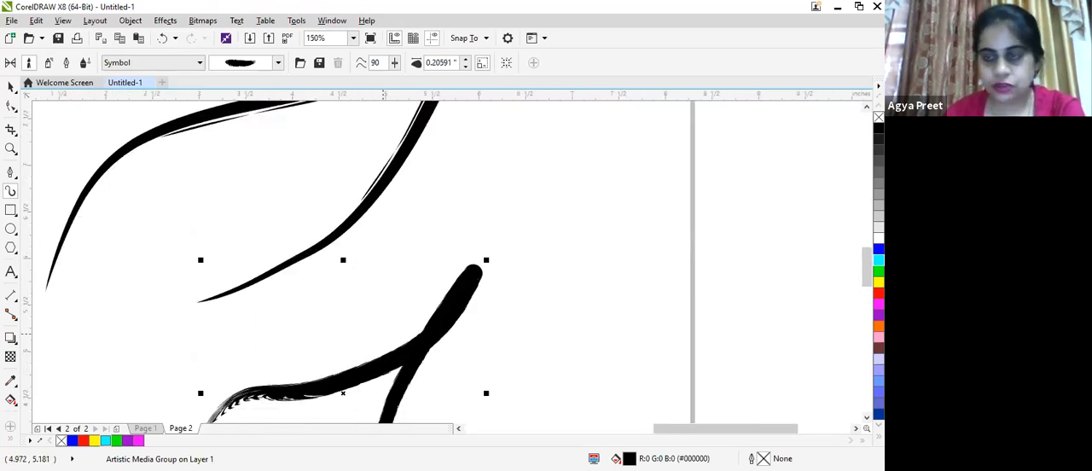
drag(866, 282, 854, 313)
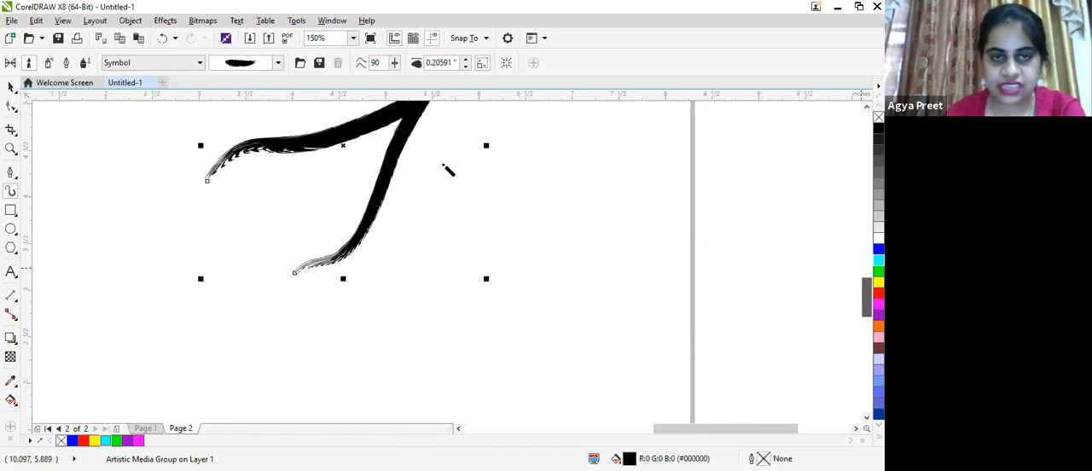
scroll(449, 170, up, 2)
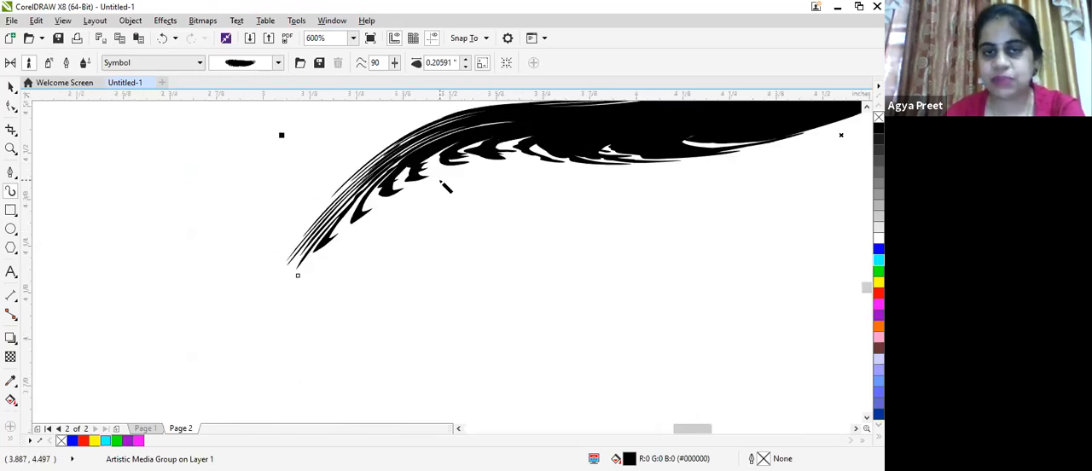
scroll(445, 186, down, 1)
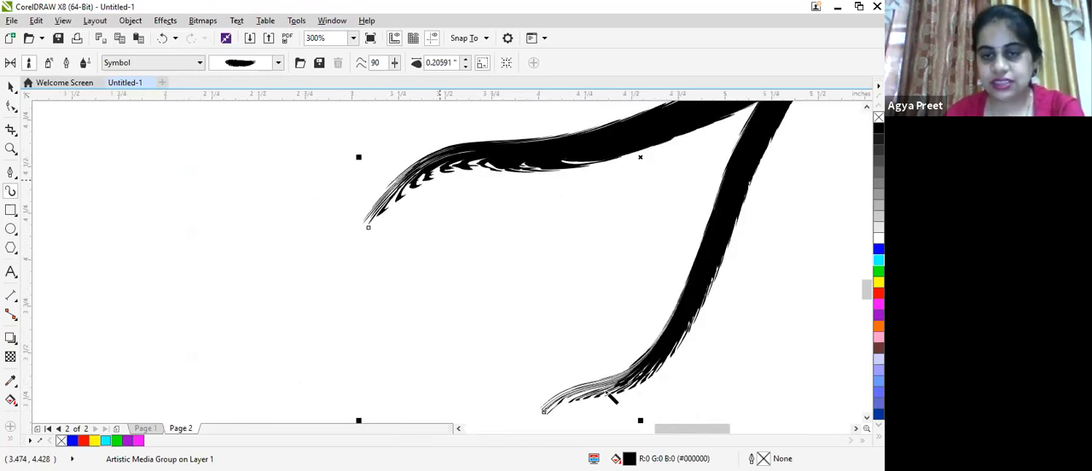
scroll(611, 399, up, 1)
scroll(611, 399, down, 1)
scroll(585, 376, down, 1)
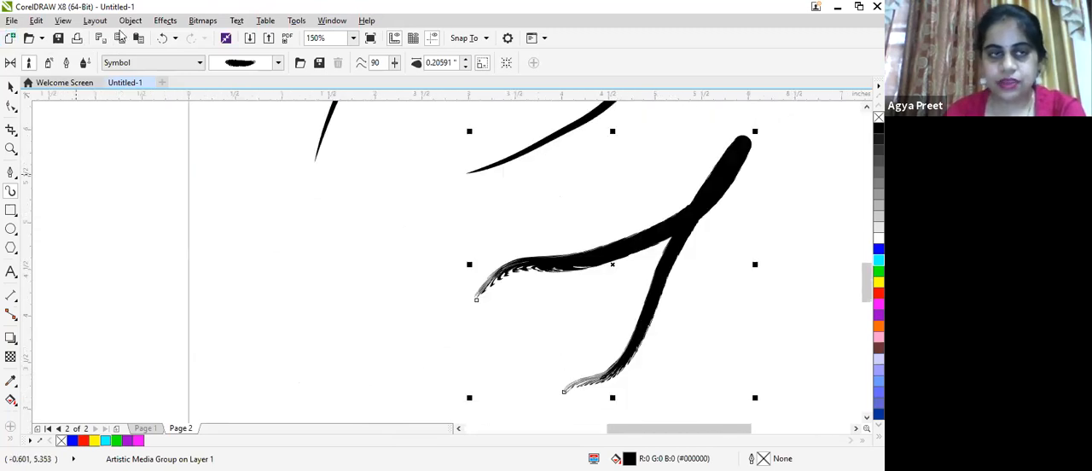
- Restyle the smaller looping stroke with the pale Symbol brush dotted with coloured stars and examine the stretched colours along it
click(279, 63)
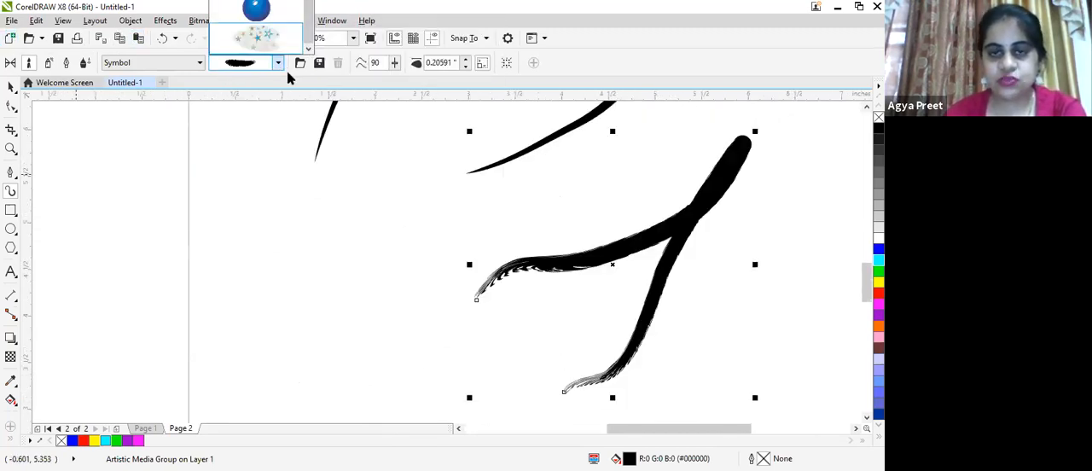
click(256, 36)
drag(612, 265, 319, 267)
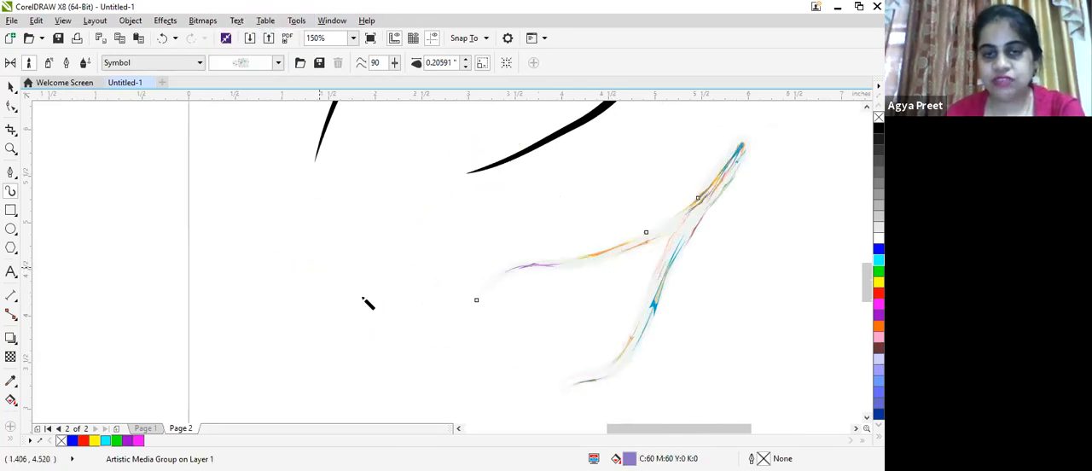
scroll(321, 261, up, 1)
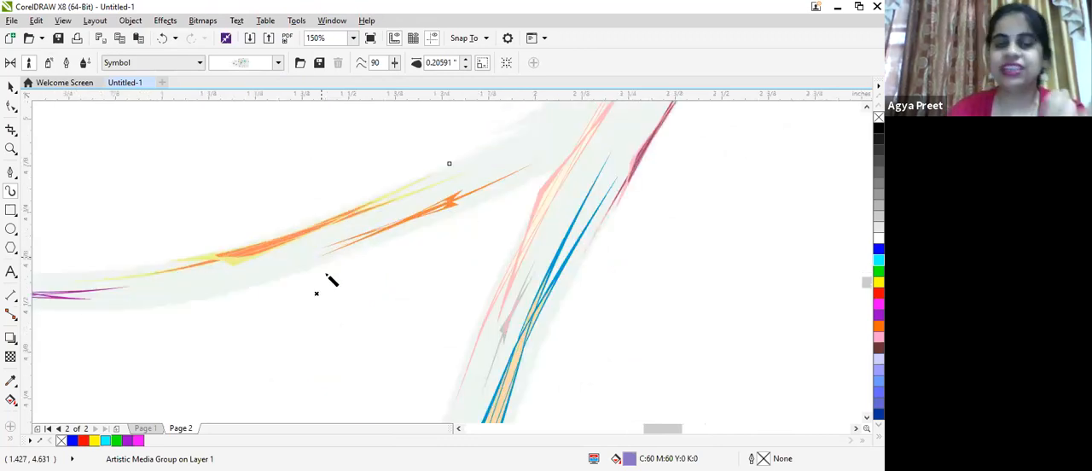
scroll(329, 278, up, 2)
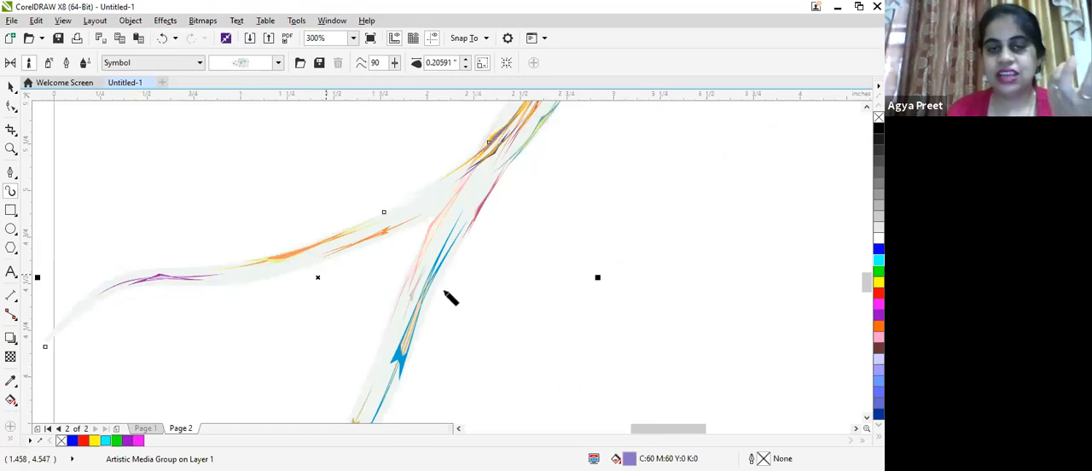
scroll(454, 229, up, 1)
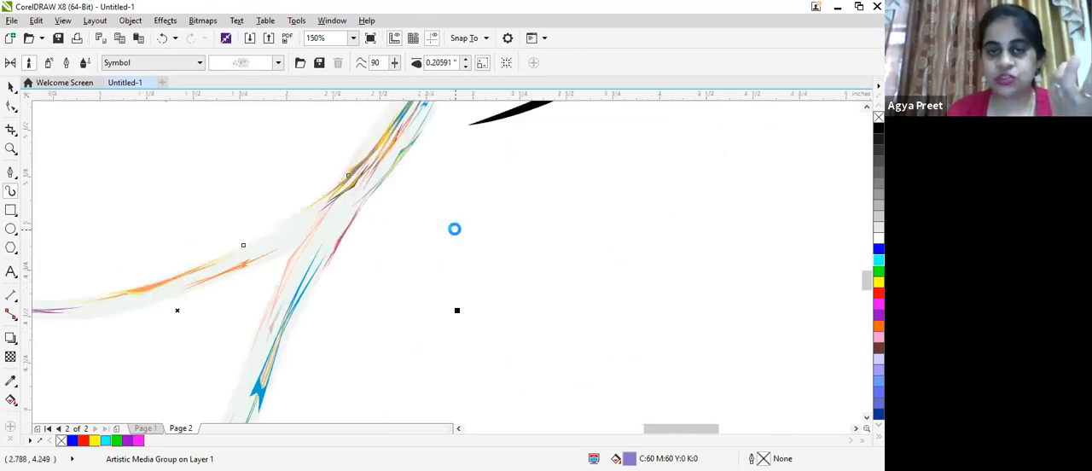
scroll(454, 229, down, 1)
scroll(454, 228, up, 1)
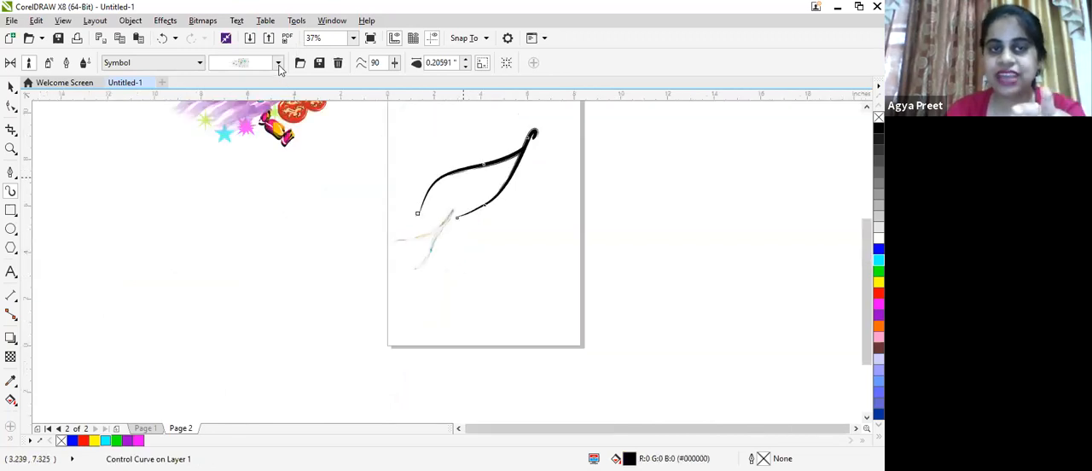
- Draw another looping stroke about 3.6 by 4.5 inches outside the page's left edge with the coloured stars brush
click(278, 63)
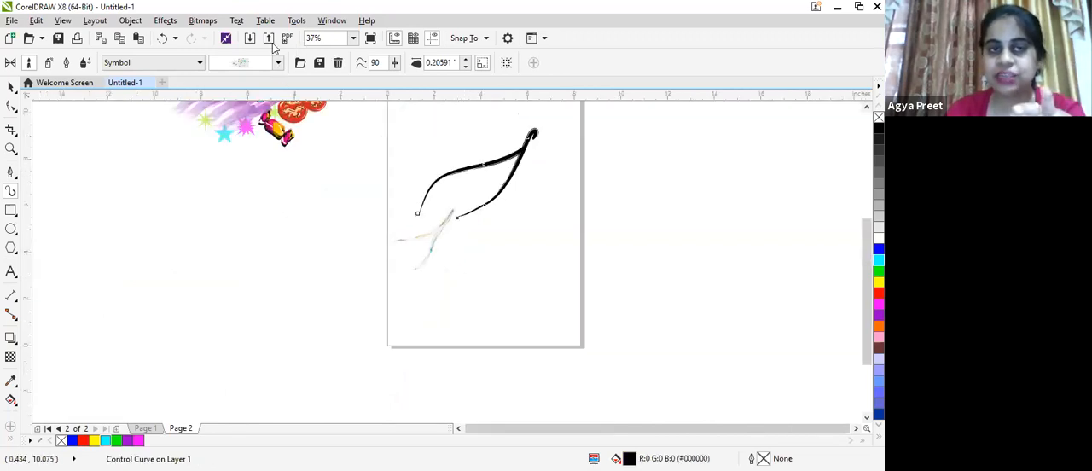
drag(221, 257, 299, 189)
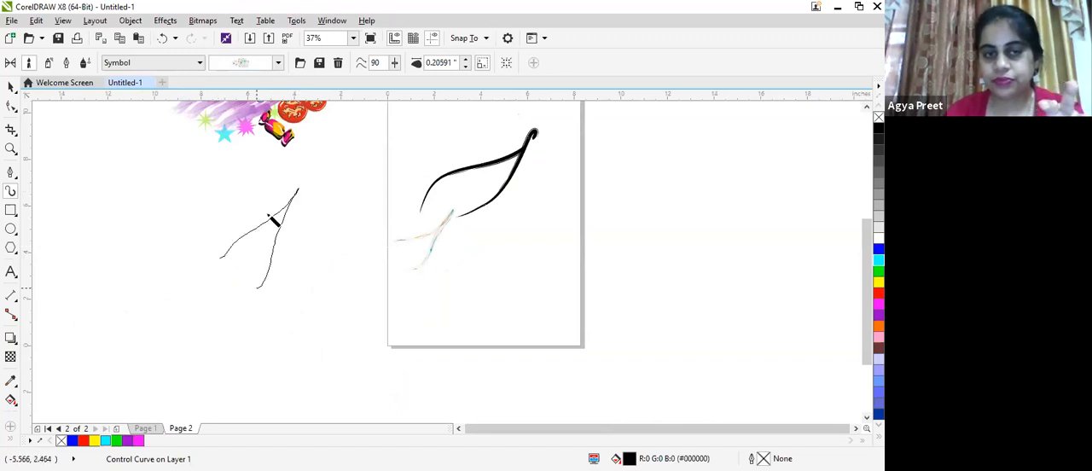
scroll(268, 212, up, 2)
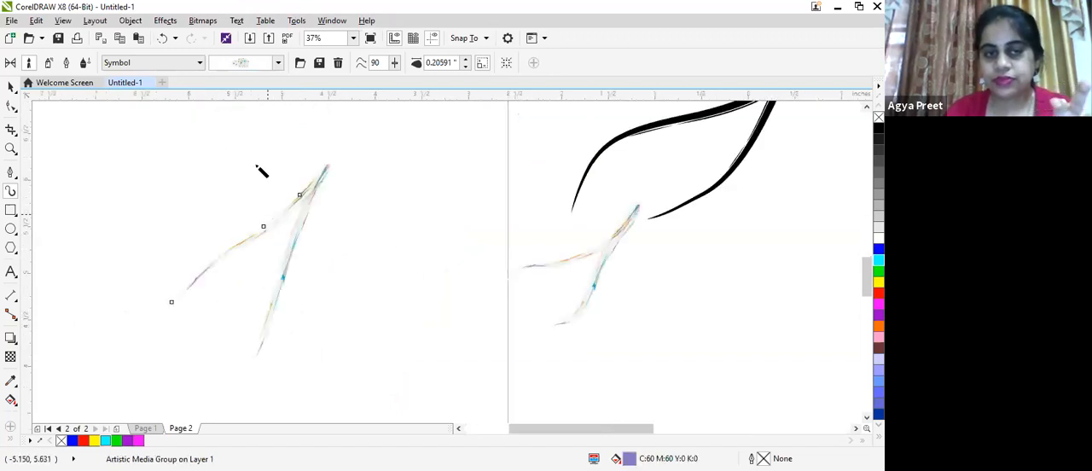
- Switch the brush category to Calligraphy and shrink the looping stroke outside the page to about 1 inch wide
click(279, 63)
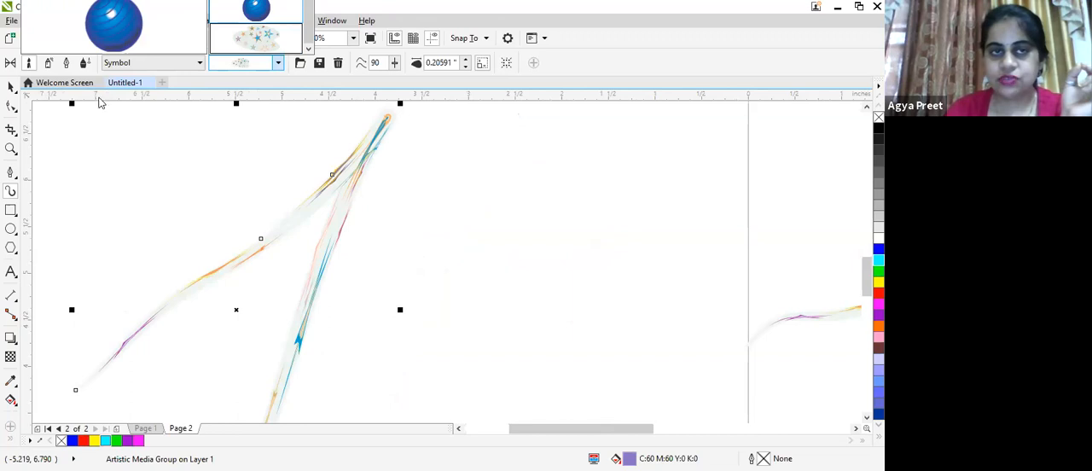
click(198, 72)
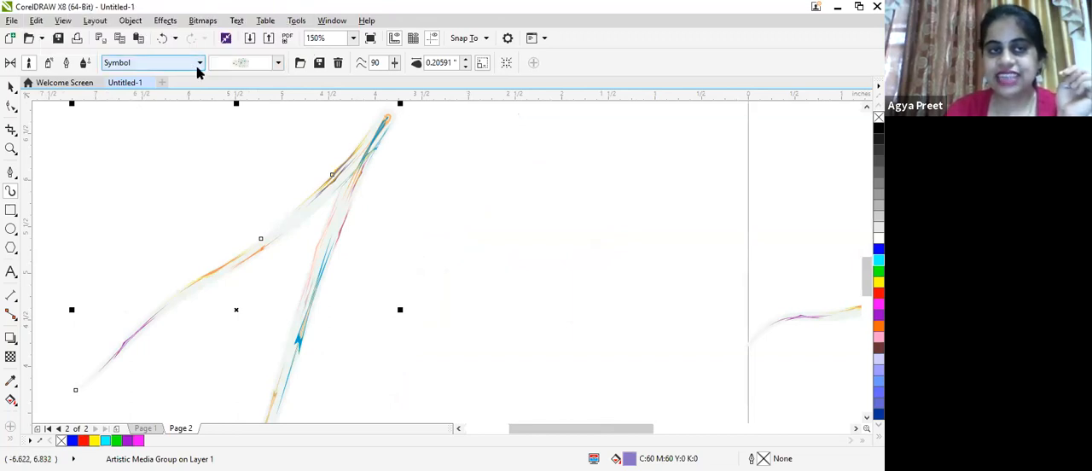
click(172, 218)
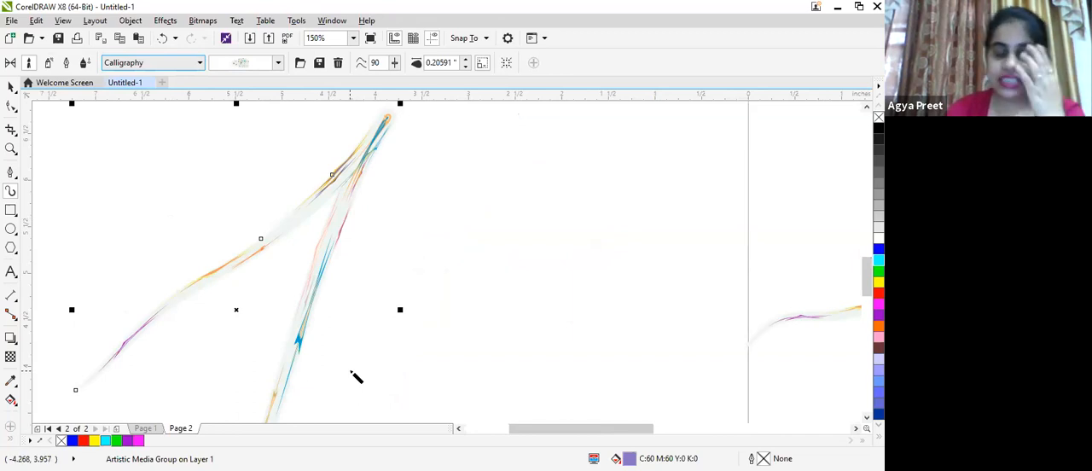
scroll(461, 247, down, 1)
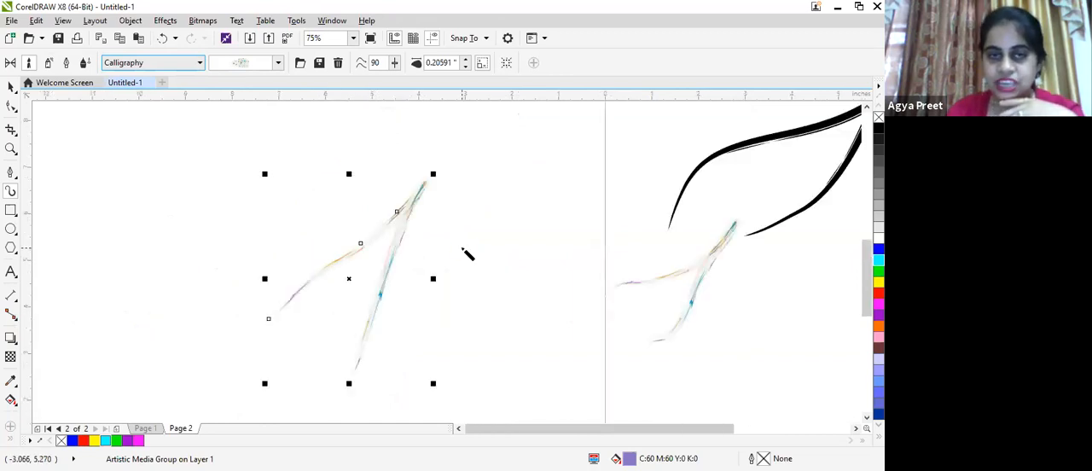
drag(411, 184, 322, 316)
- Draw a large letter A outside the page with the coloured stars brush, then restyle its crossbar with the ragged black Calligraphy brush
mouse_move(128, 180)
mouse_down()
mouse_move(163, 285)
mouse_move(252, 334)
mouse_up()
mouse_move(104, 256)
mouse_down()
mouse_move(135, 241)
mouse_move(178, 246)
mouse_move(187, 221)
mouse_up()
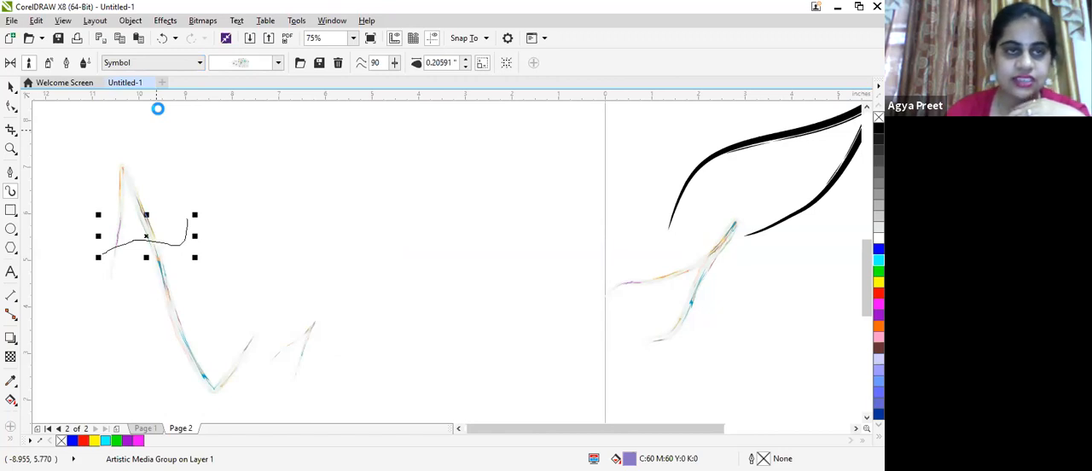
click(272, 21)
- Write a second letter A and a long looping g about 4.5 inches tall beside the first A with the ragged Calligraphy brush
mouse_move(244, 304)
mouse_down()
mouse_move(255, 158)
mouse_move(323, 310)
mouse_up()
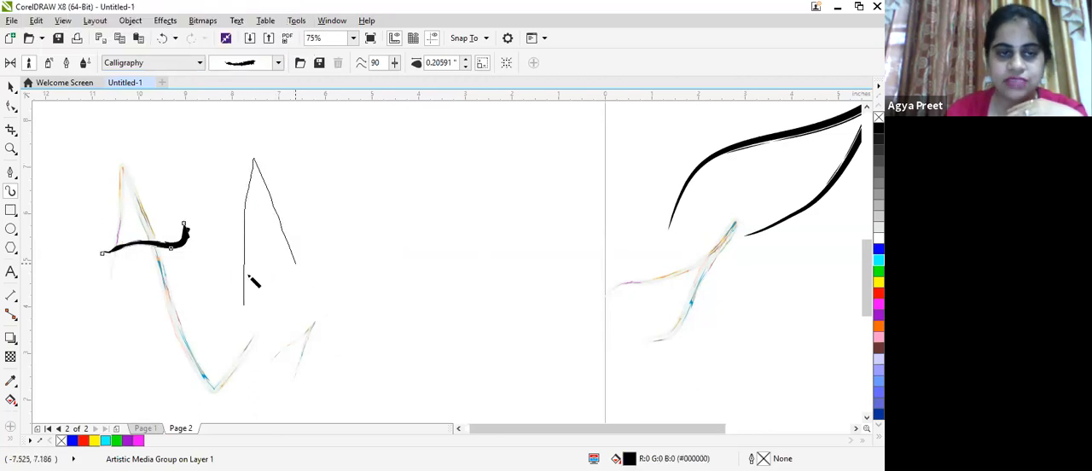
drag(238, 260, 337, 214)
mouse_move(391, 287)
mouse_down()
mouse_move(407, 234)
mouse_move(390, 273)
mouse_move(410, 248)
mouse_move(421, 381)
mouse_move(403, 396)
mouse_move(407, 325)
mouse_move(444, 215)
mouse_up()
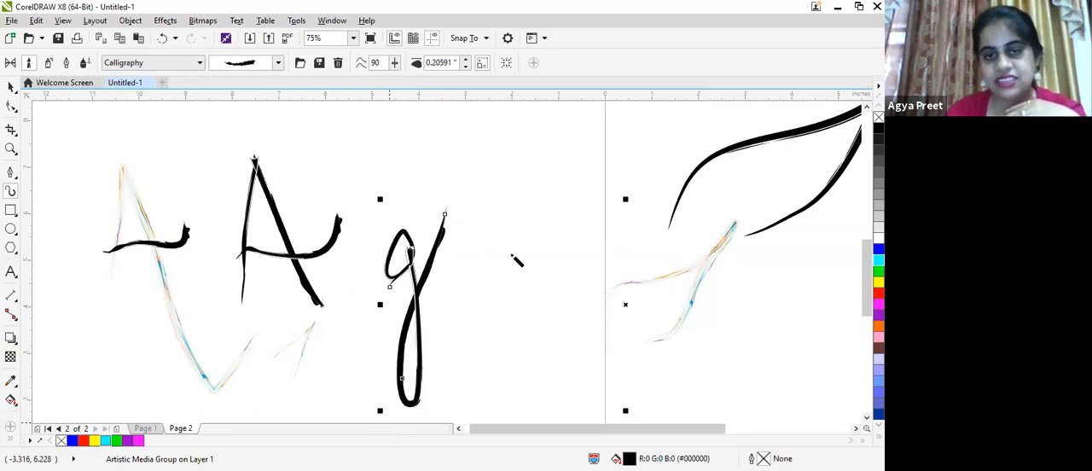
- Restyle the letter g with the scratchy Calligraphy brush of several parallel lines and examine its texture up close
click(276, 65)
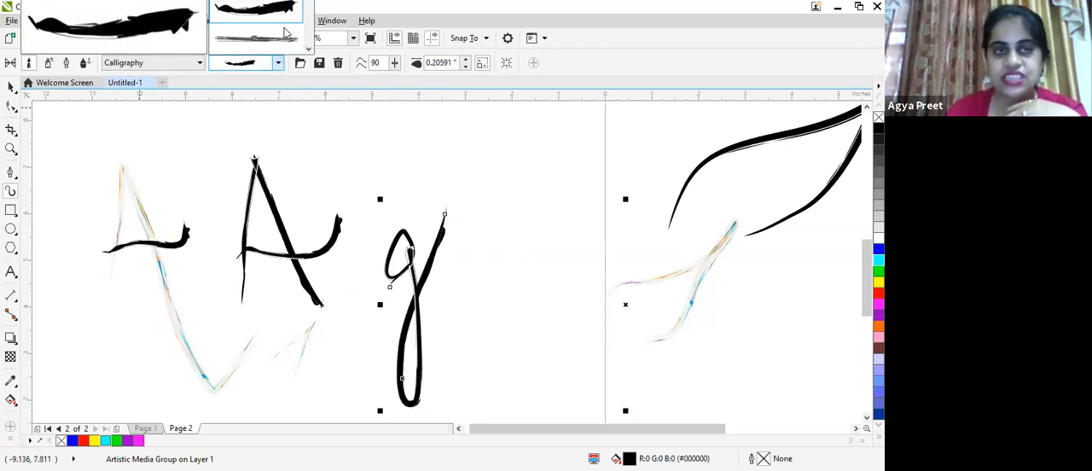
click(310, 50)
click(310, 50)
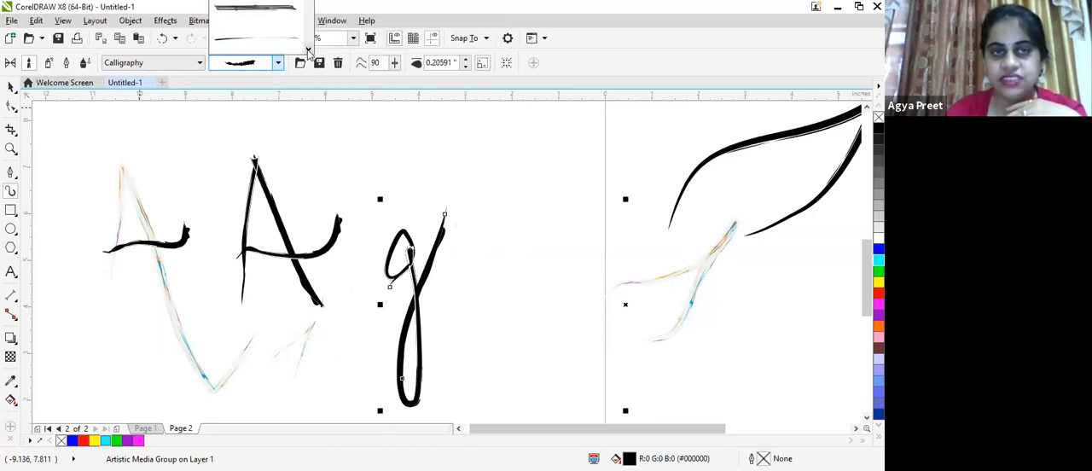
click(276, 16)
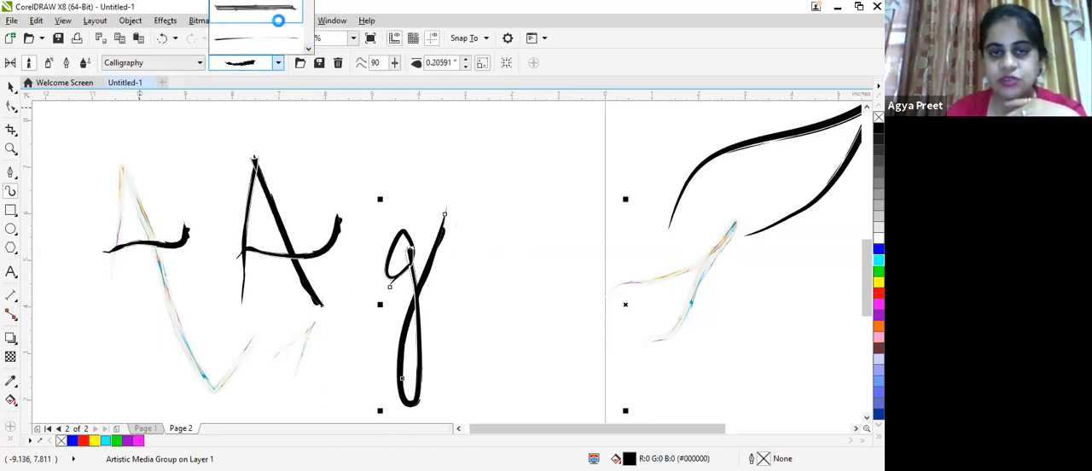
scroll(449, 201, up, 1)
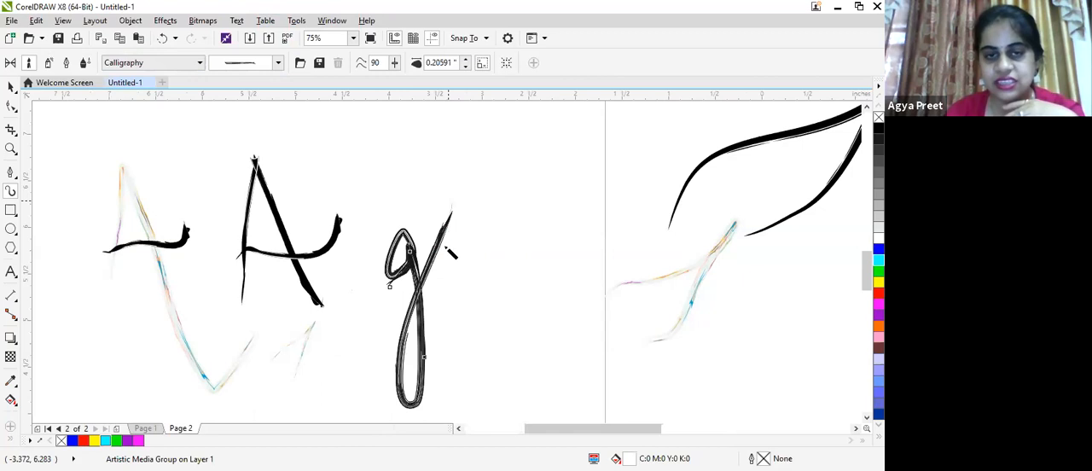
scroll(448, 251, up, 2)
scroll(444, 246, down, 1)
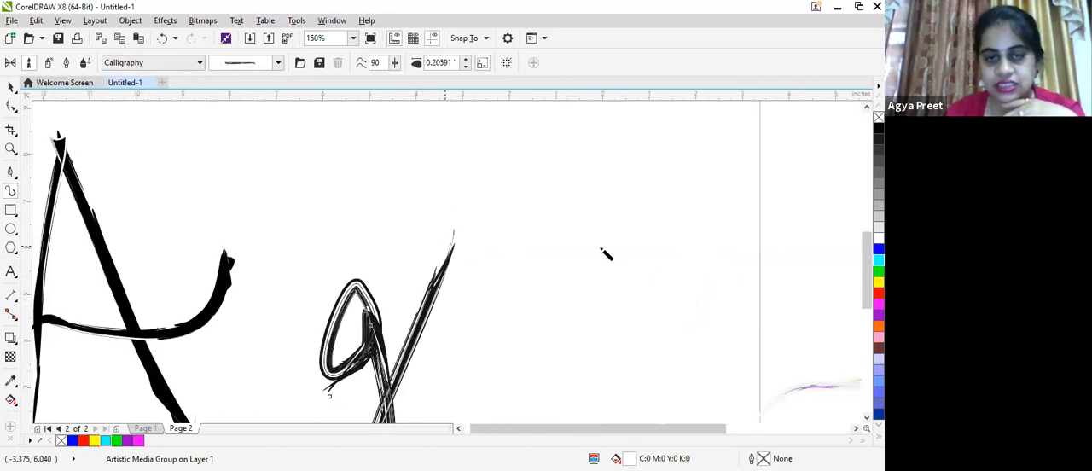
scroll(416, 256, down, 1)
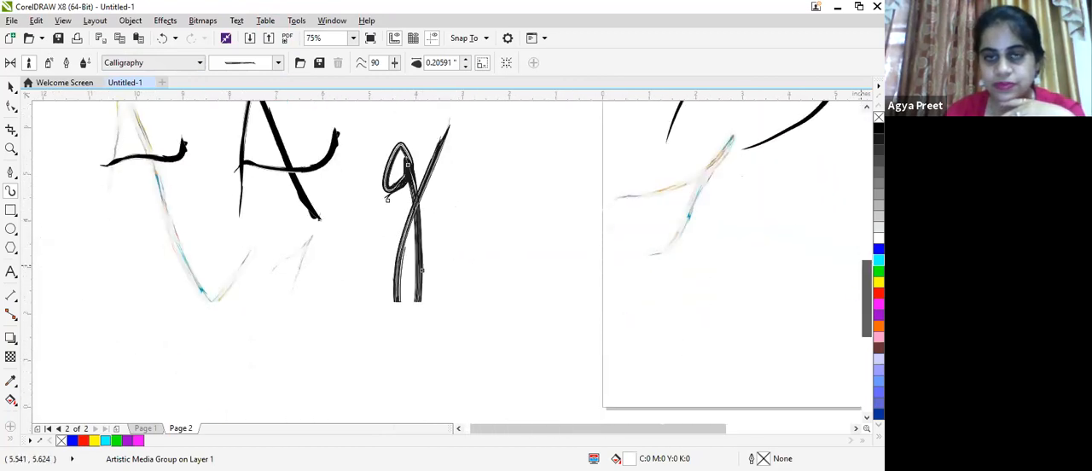
scroll(444, 229, up, 2)
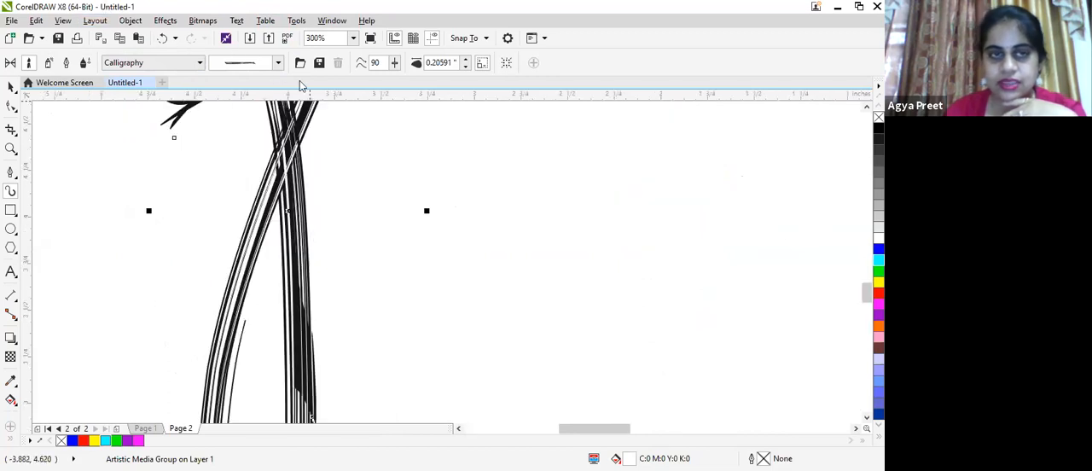
- Look through the Calligraphy brushes, then switch the brush category to Objects and restyle the letter g with the grey stones brush
click(277, 65)
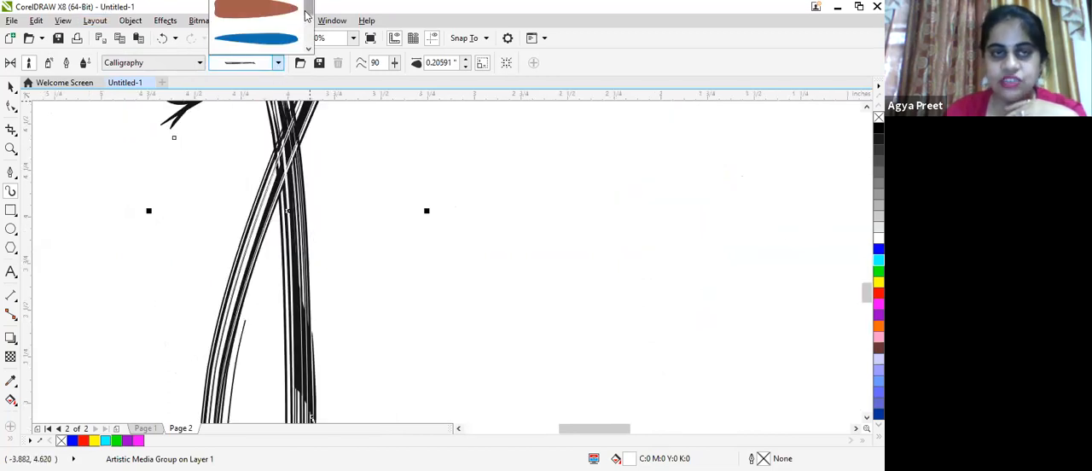
drag(305, 15, 313, 44)
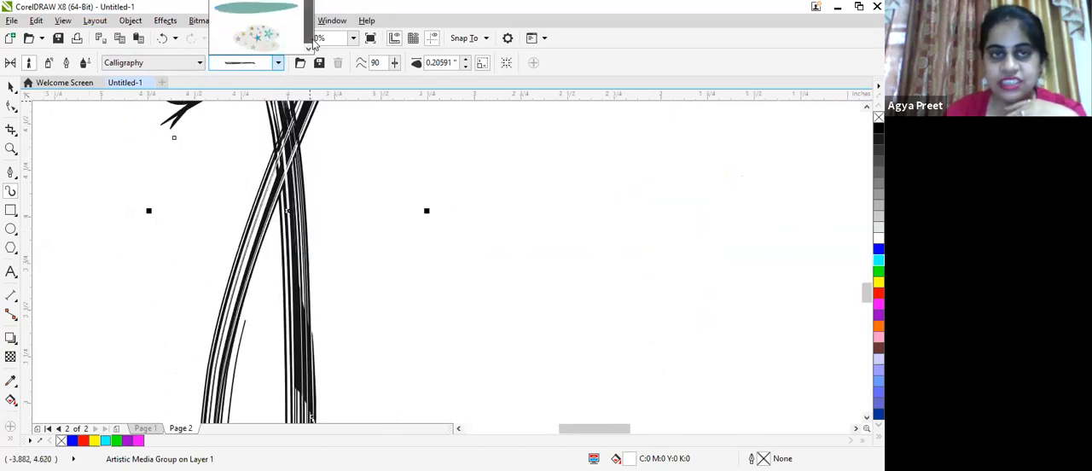
drag(311, 7, 308, 5)
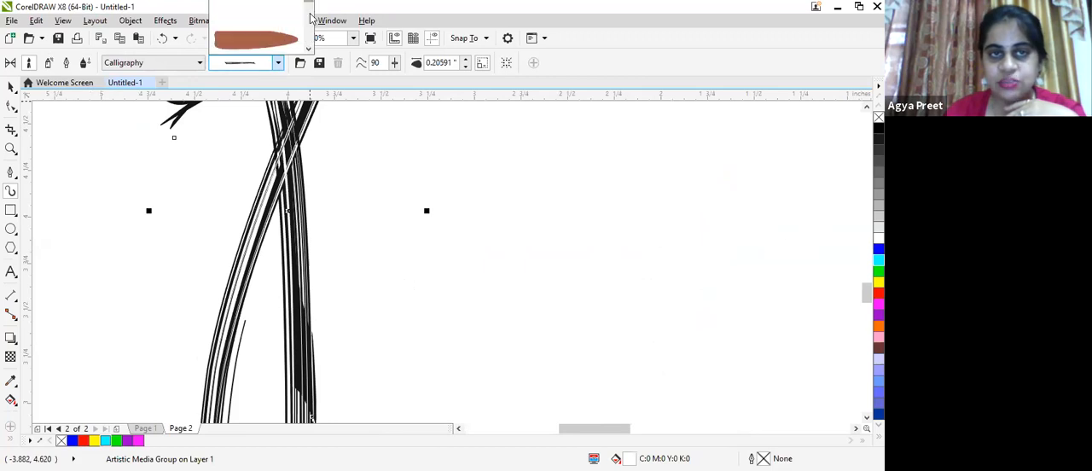
scroll(279, 70, down, 3)
scroll(284, 66, up, 2)
scroll(283, 66, down, 2)
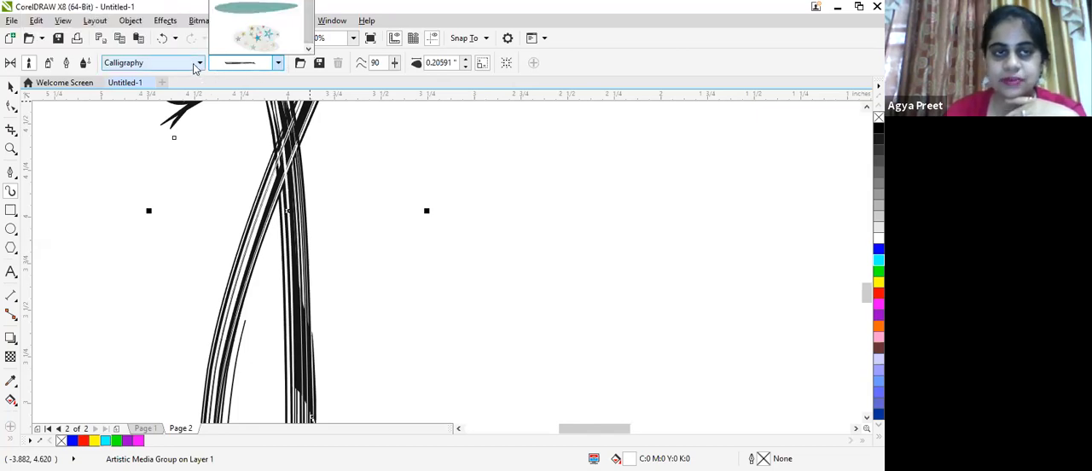
click(195, 65)
click(181, 100)
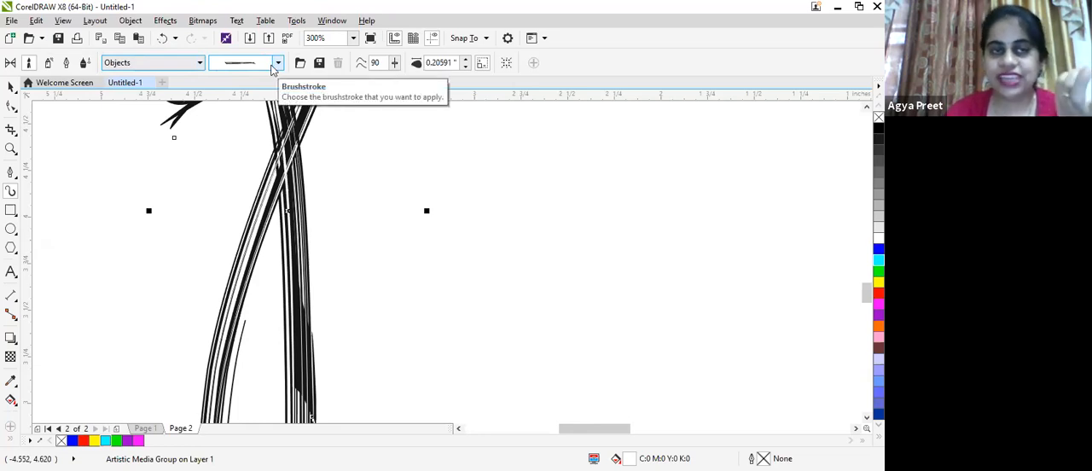
click(256, 62)
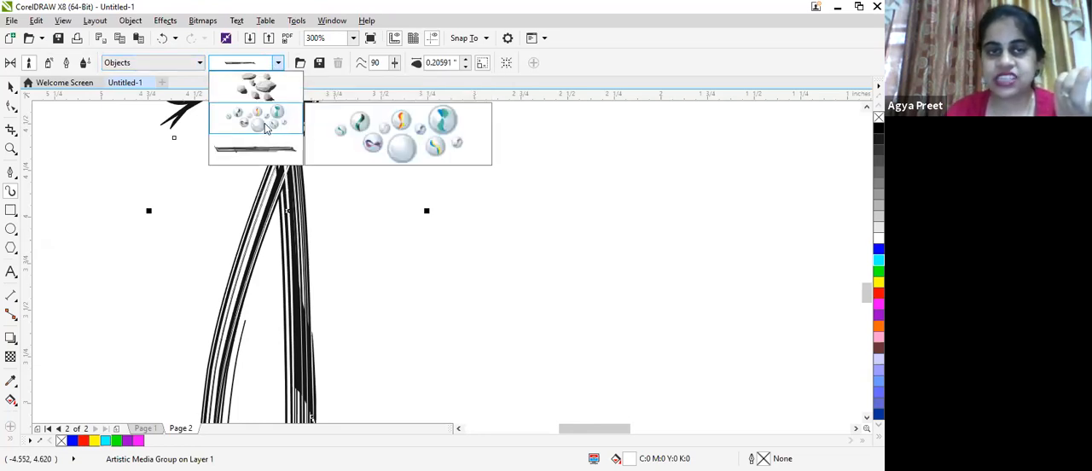
click(267, 127)
- Draw a few short curved strokes beside the g with the grey stones brush, the uppermost about 1 by 0.55 inches
mouse_move(363, 270)
mouse_down()
mouse_move(464, 250)
mouse_move(532, 205)
mouse_up()
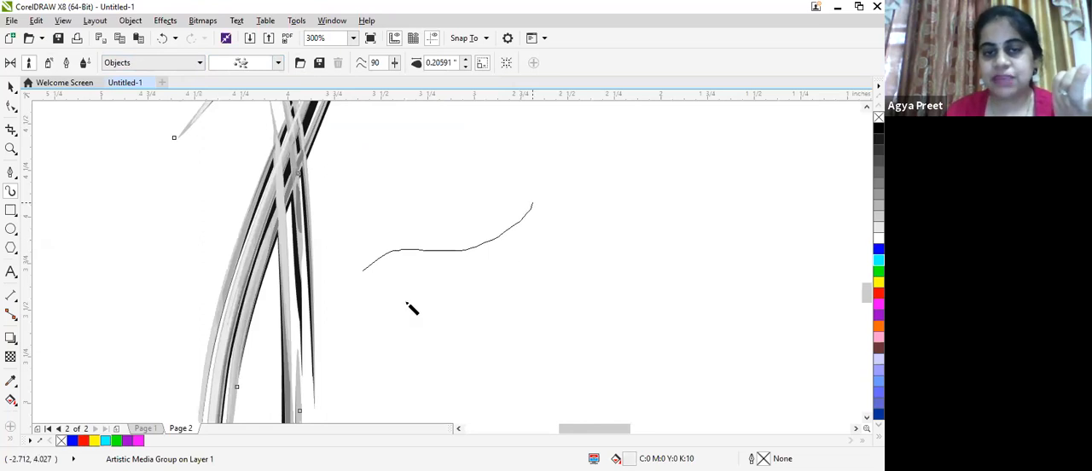
drag(616, 224, 418, 292)
drag(410, 223, 437, 180)
mouse_move(553, 152)
mouse_down()
mouse_move(523, 218)
mouse_move(426, 278)
mouse_move(469, 159)
mouse_move(491, 173)
mouse_up()
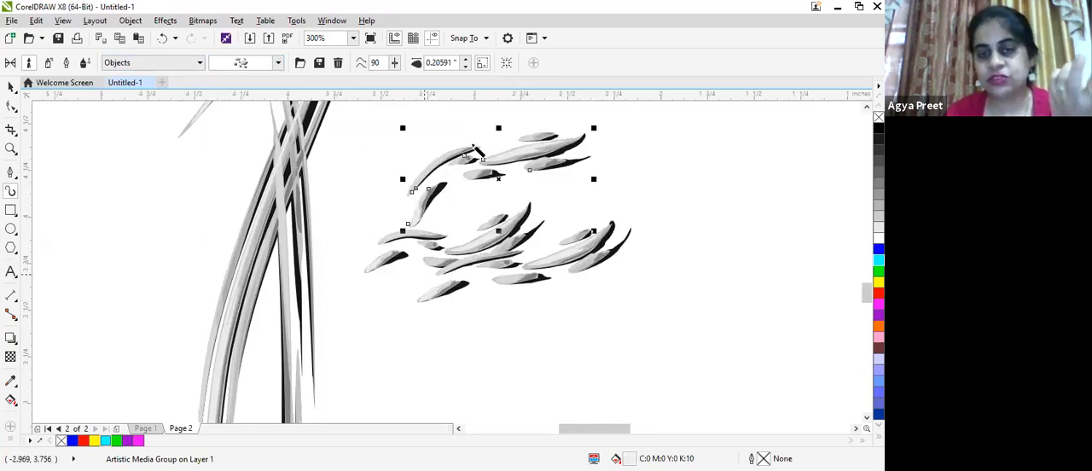
scroll(484, 168, up, 1)
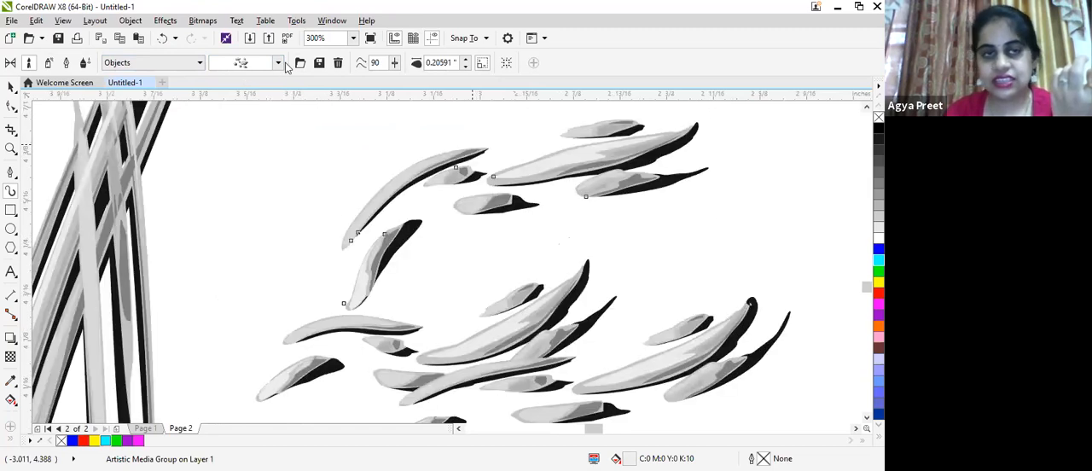
- Restyle the selected upper group of grey stones with the coloured glass beads brush from the Objects category
click(281, 64)
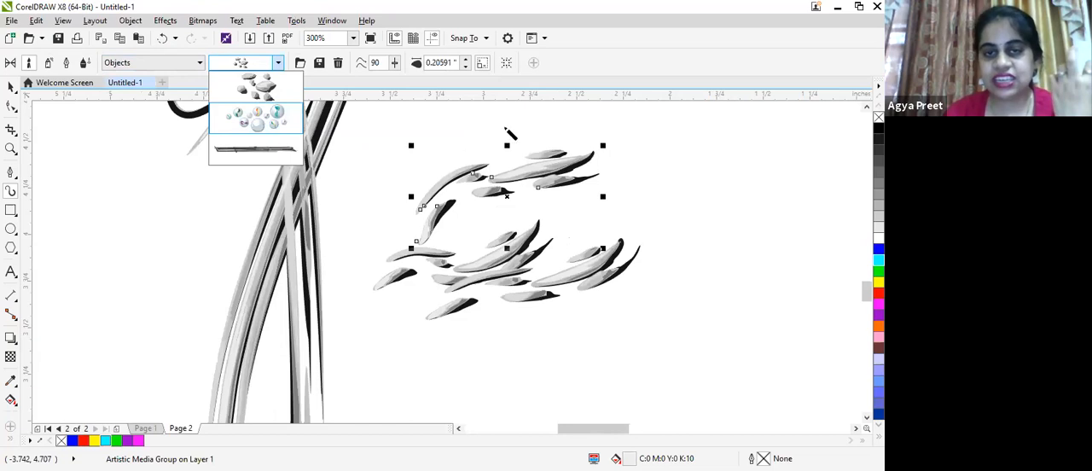
click(256, 117)
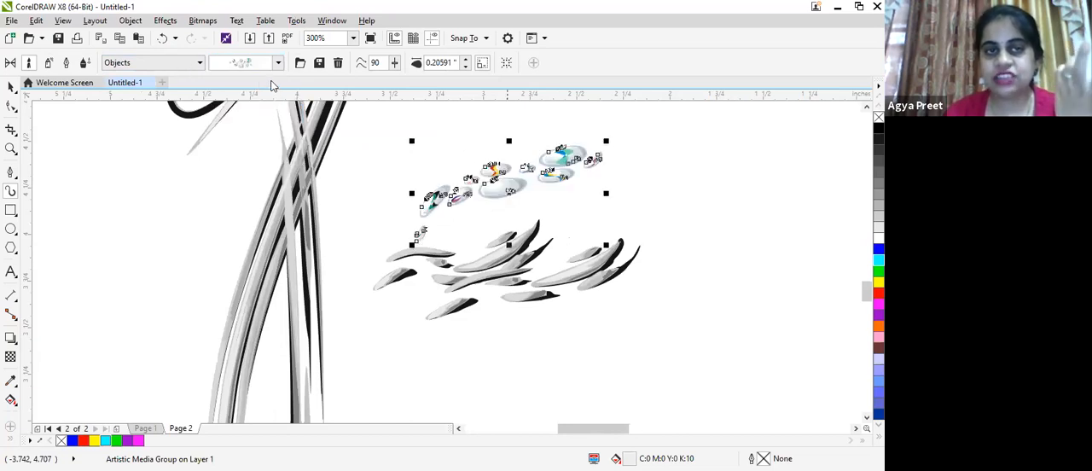
click(278, 63)
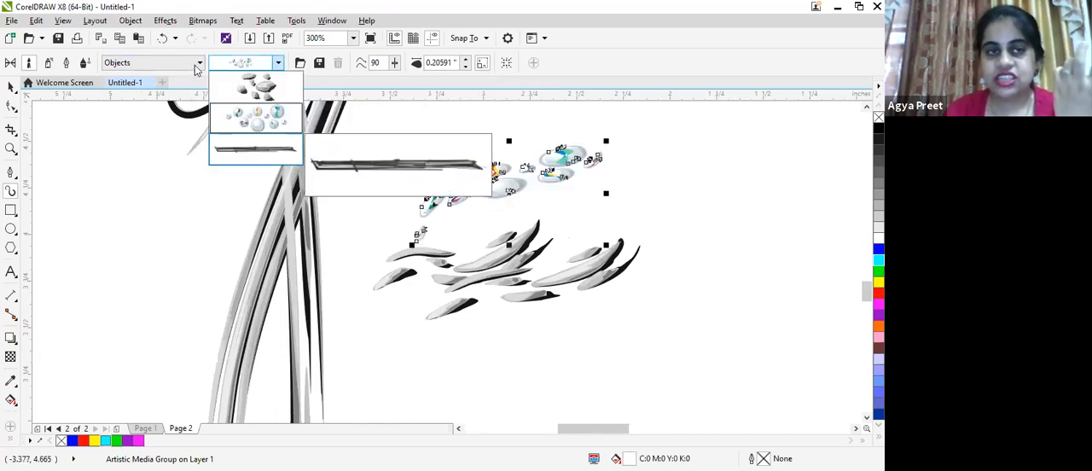
click(195, 66)
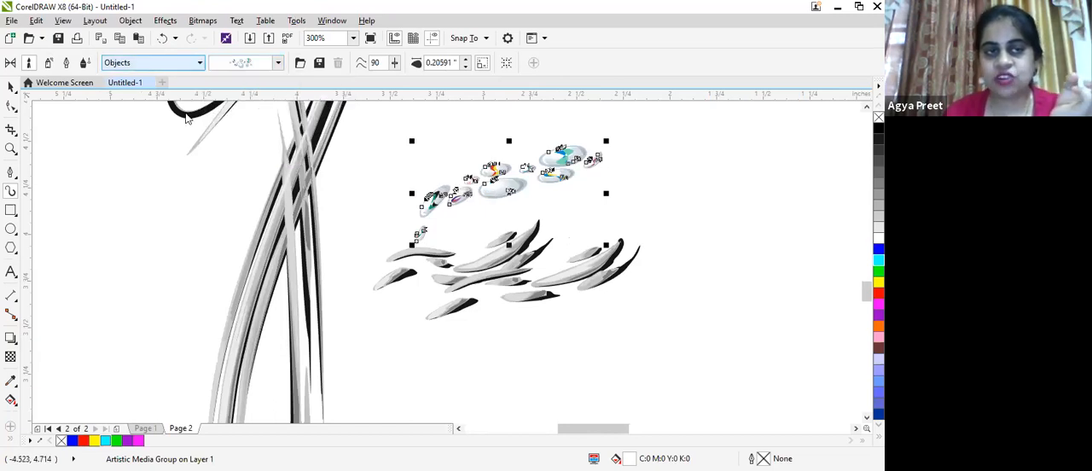
- Switch the brush category to Scroll, draw a rising stroke about 1 inch long beside the g and give it the black banded Scroll brush
click(200, 63)
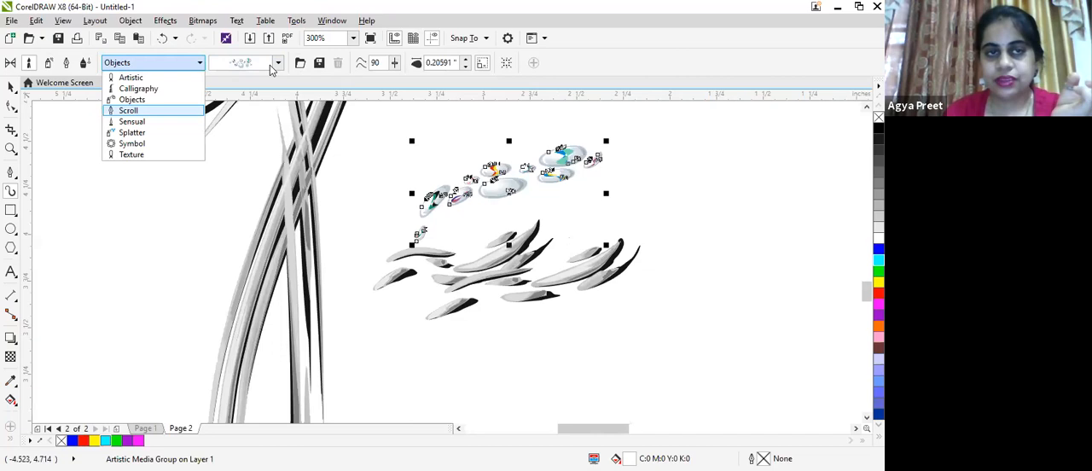
click(129, 110)
click(278, 63)
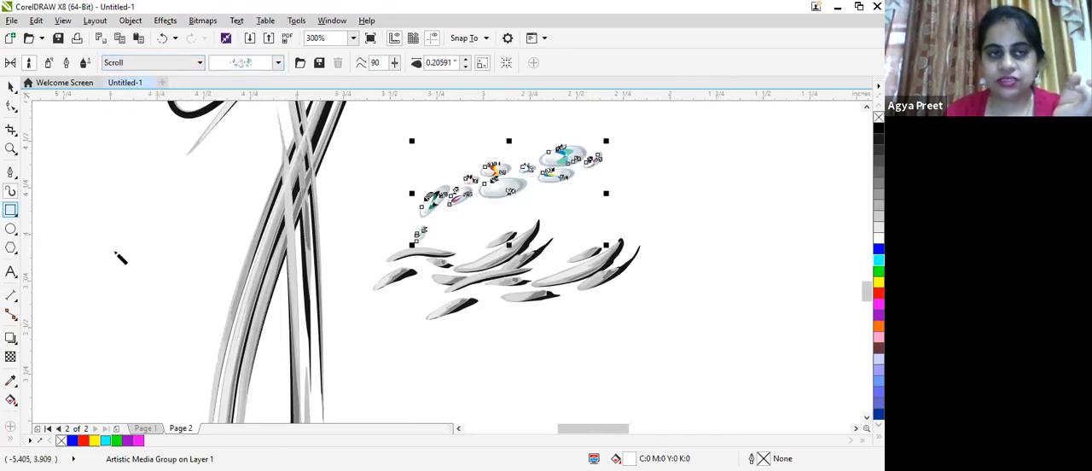
drag(241, 216, 70, 260)
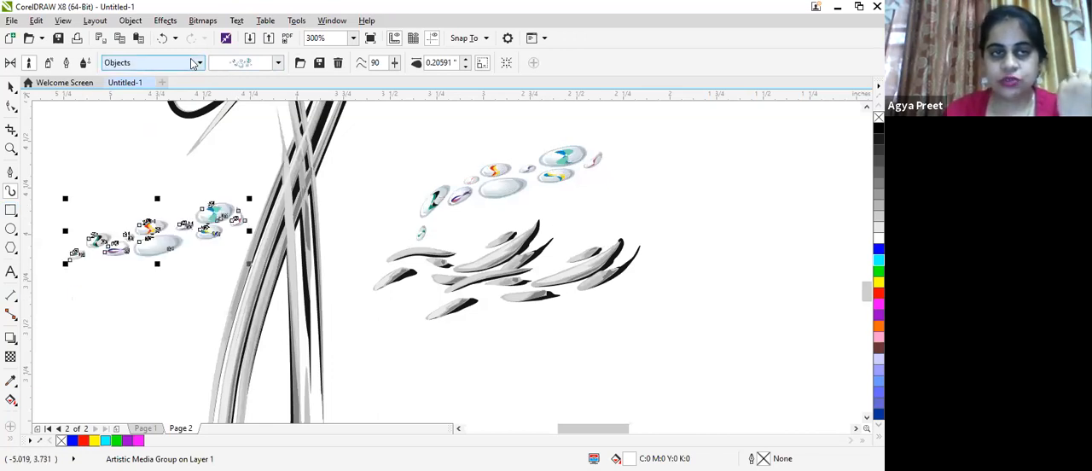
click(278, 63)
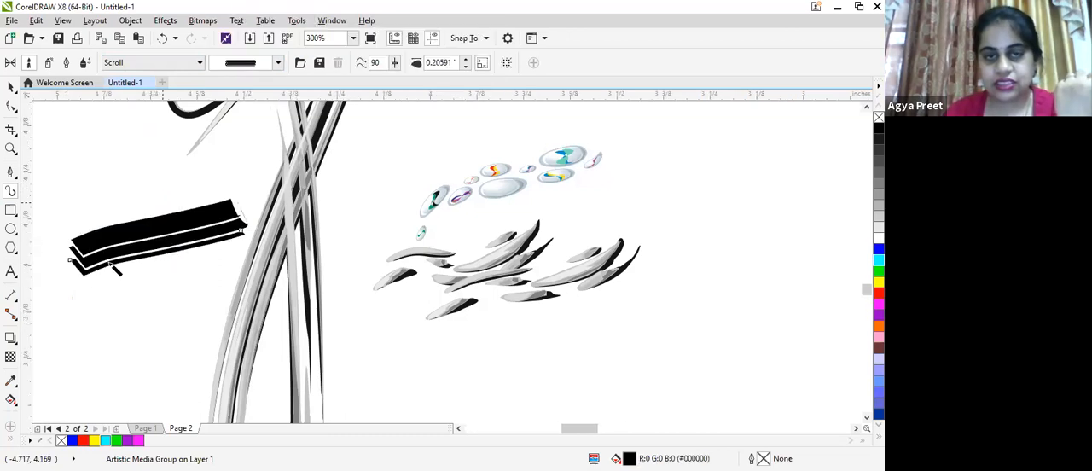
- Draw a small peaked stroke above the black band and a curved one about 0.7 inch long below it with the banded Scroll brush
scroll(96, 153, up, 1)
drag(91, 232, 145, 201)
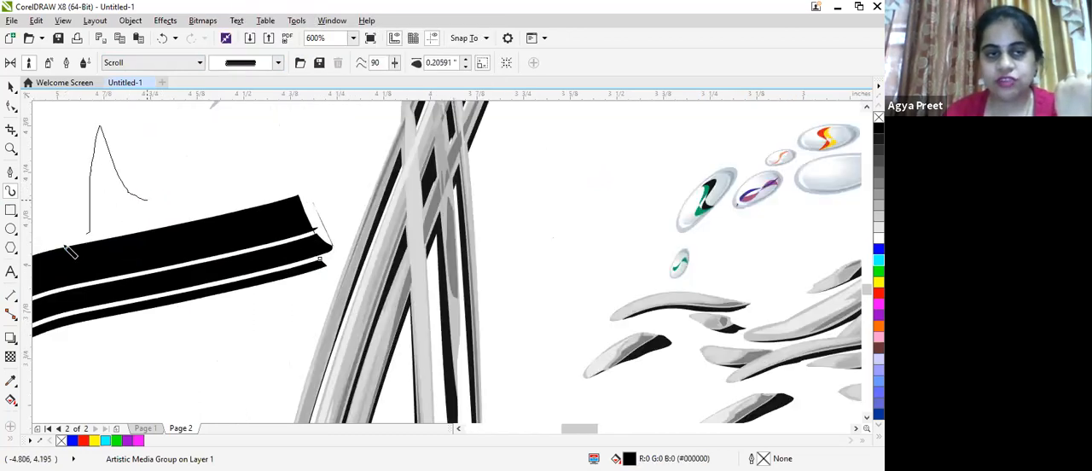
drag(58, 372, 273, 311)
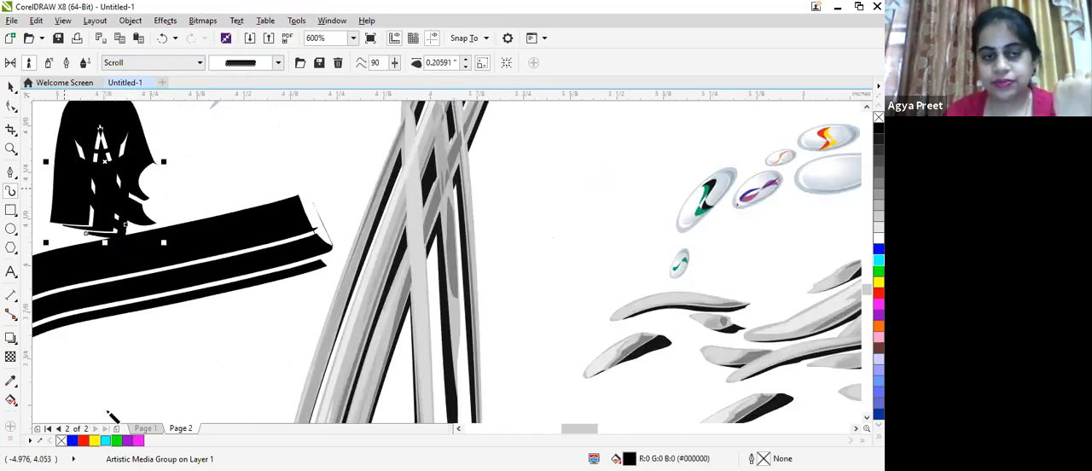
- Look through the brushes available in the Scroll, Sensual and Symbol categories
click(280, 60)
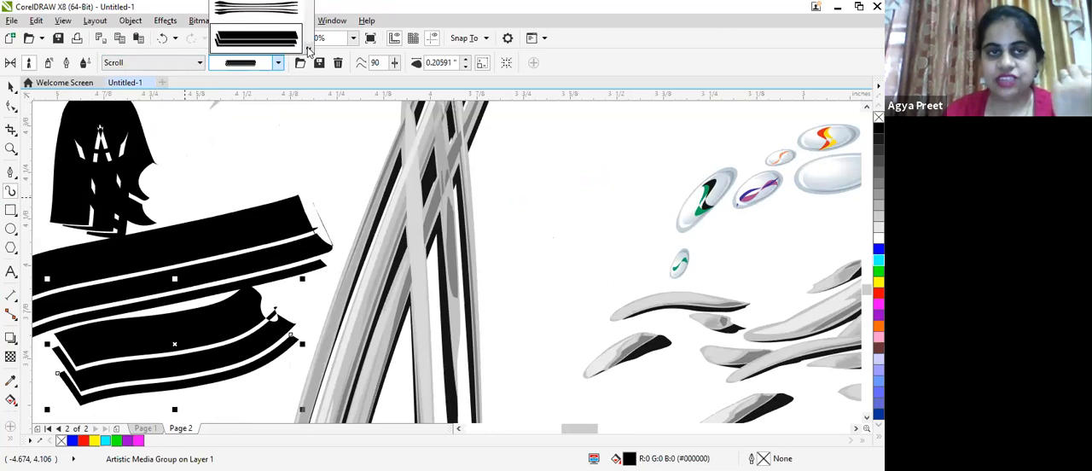
scroll(306, 43, down, 3)
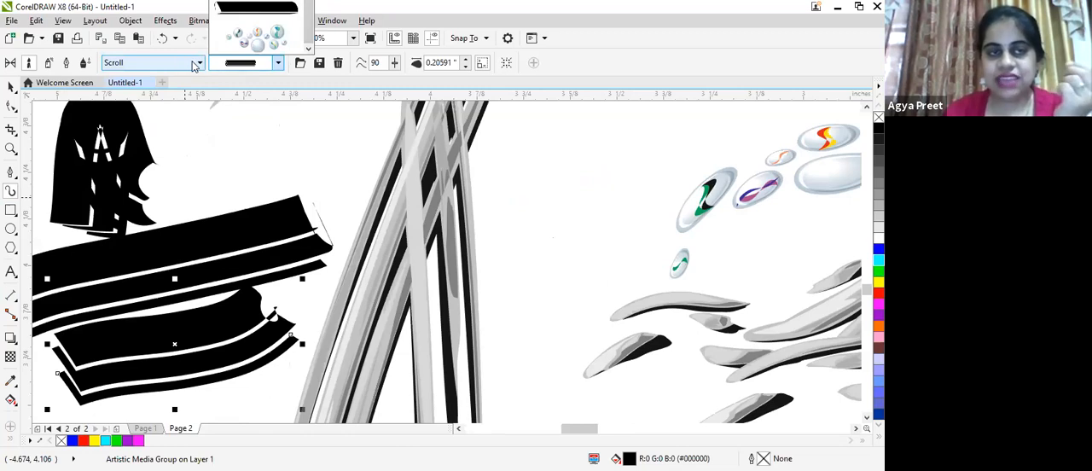
click(178, 126)
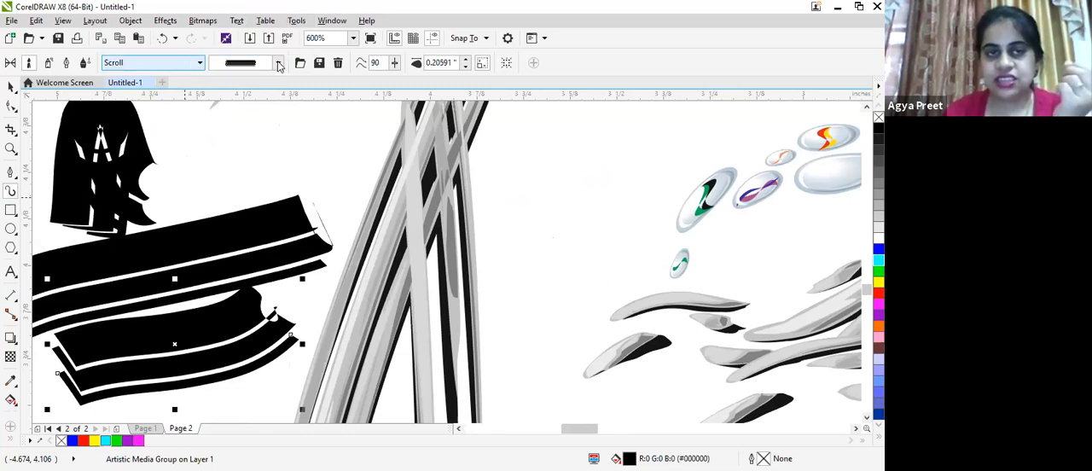
key(Down)
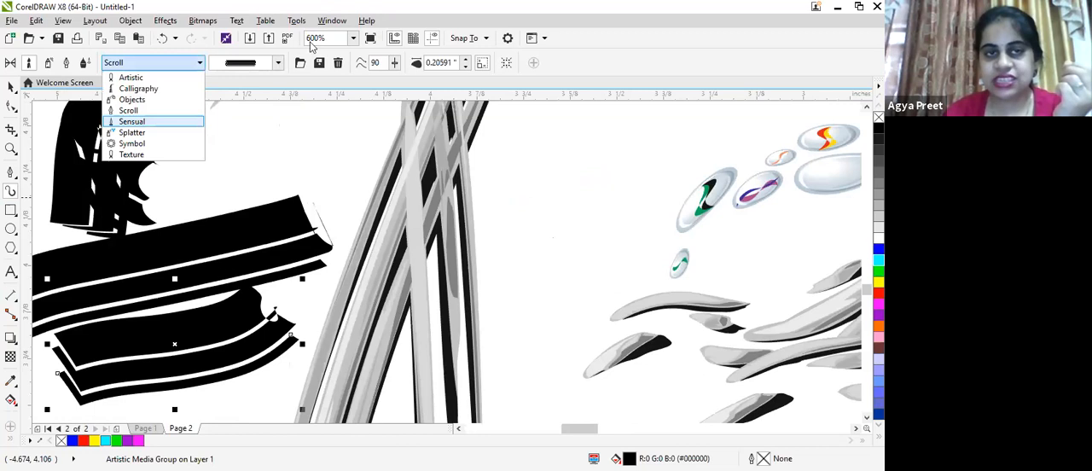
key(Return)
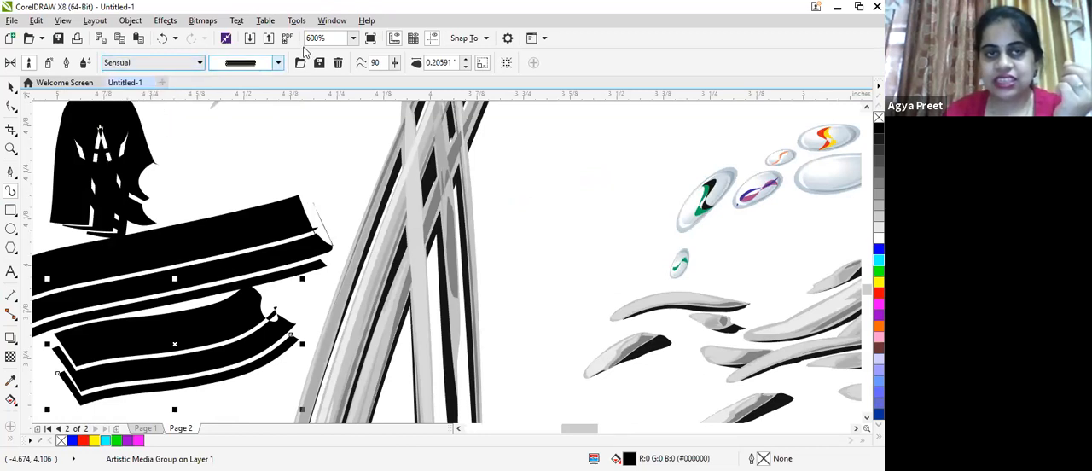
click(278, 63)
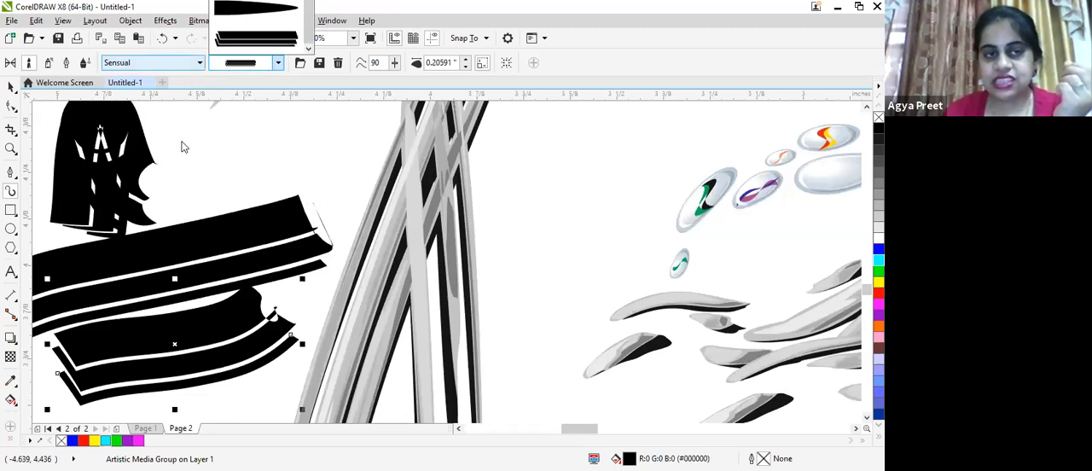
click(200, 62)
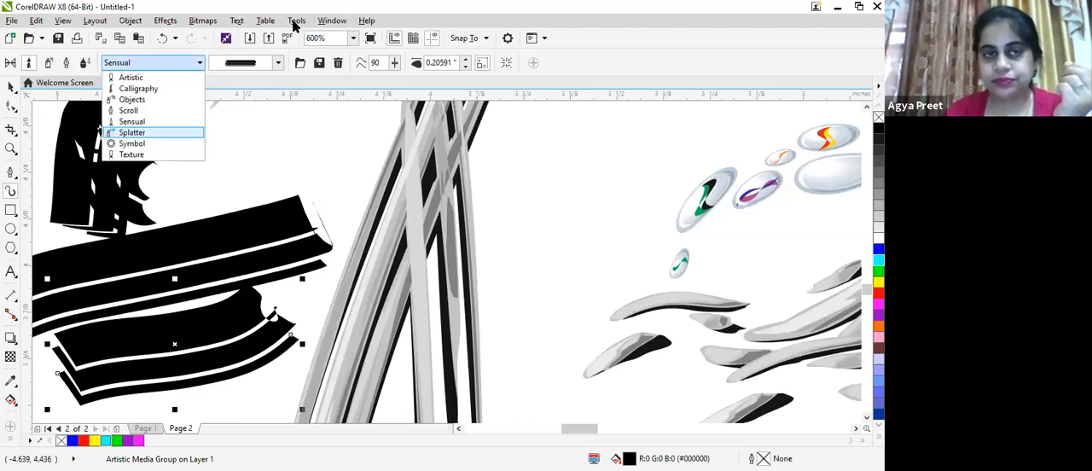
click(181, 142)
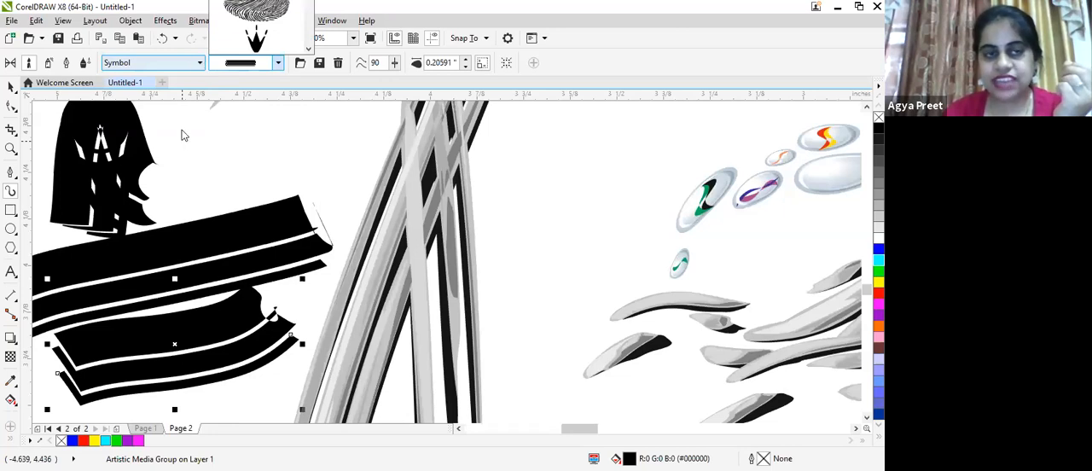
- Restyle the lowest banded stroke with the golden, white-dotted Splatter brush and move it down and left, clear of the black band
click(199, 63)
click(277, 62)
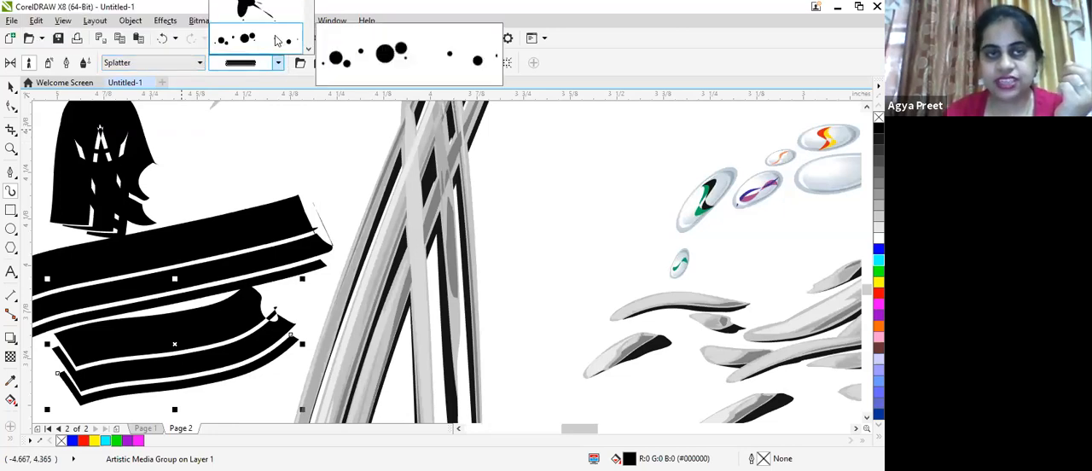
scroll(269, 26, down, 3)
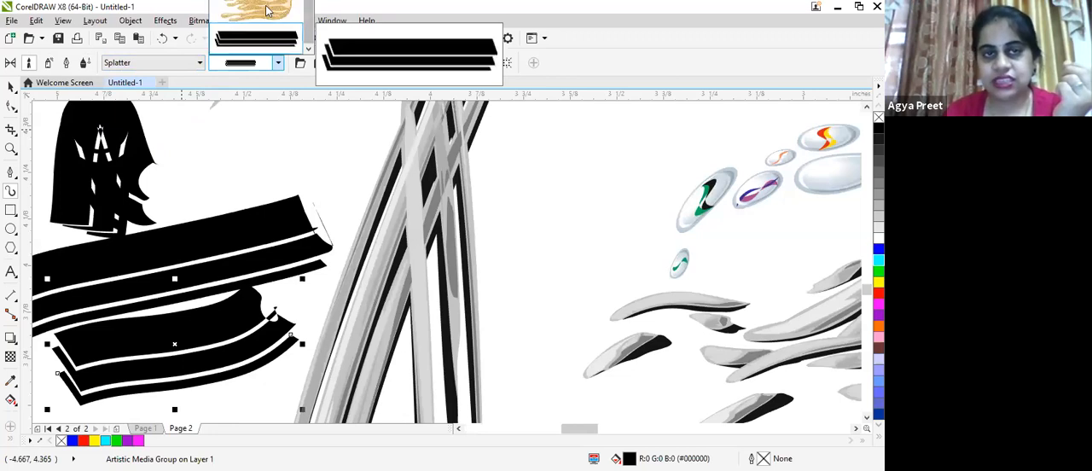
click(259, 11)
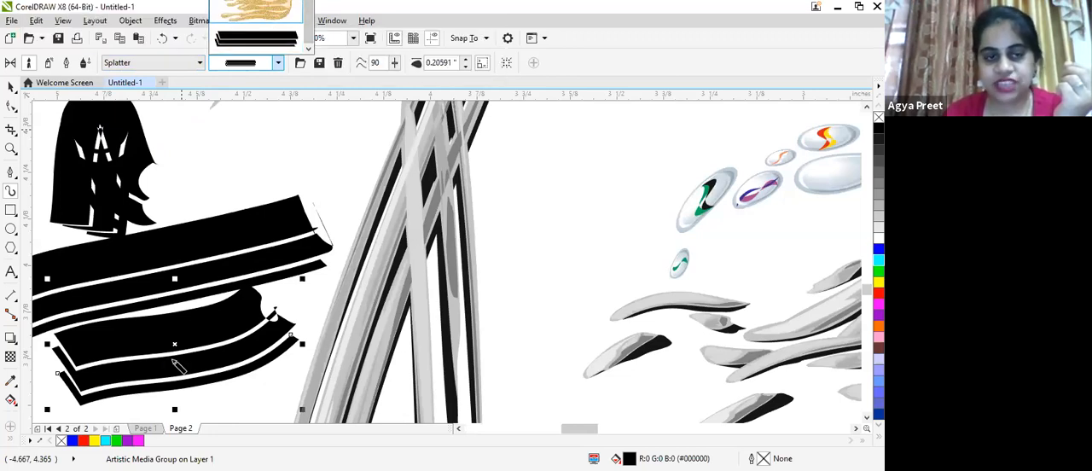
scroll(173, 359, up, 1)
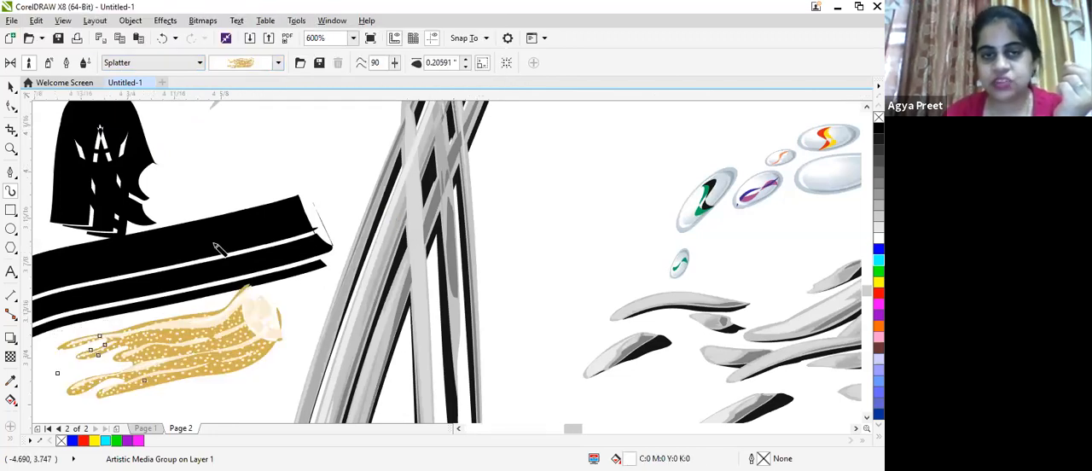
scroll(218, 249, down, 2)
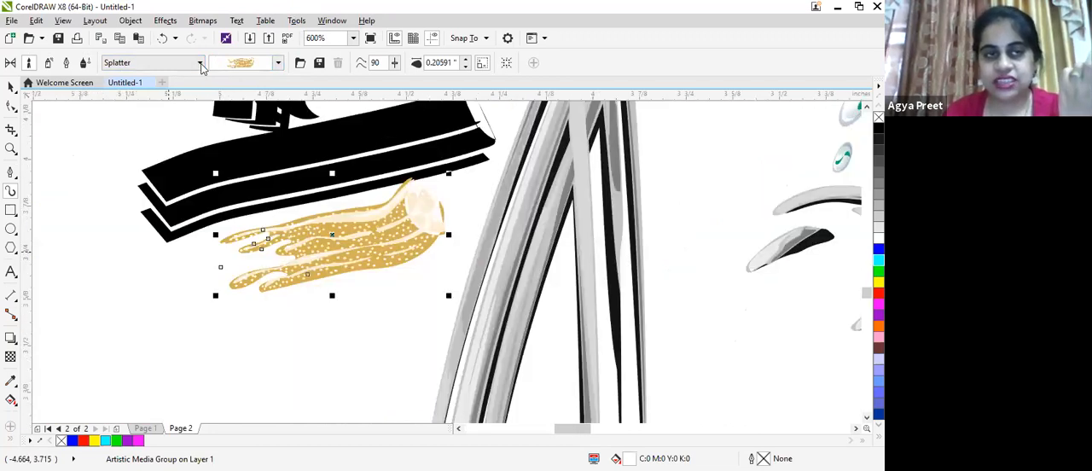
drag(332, 234, 229, 302)
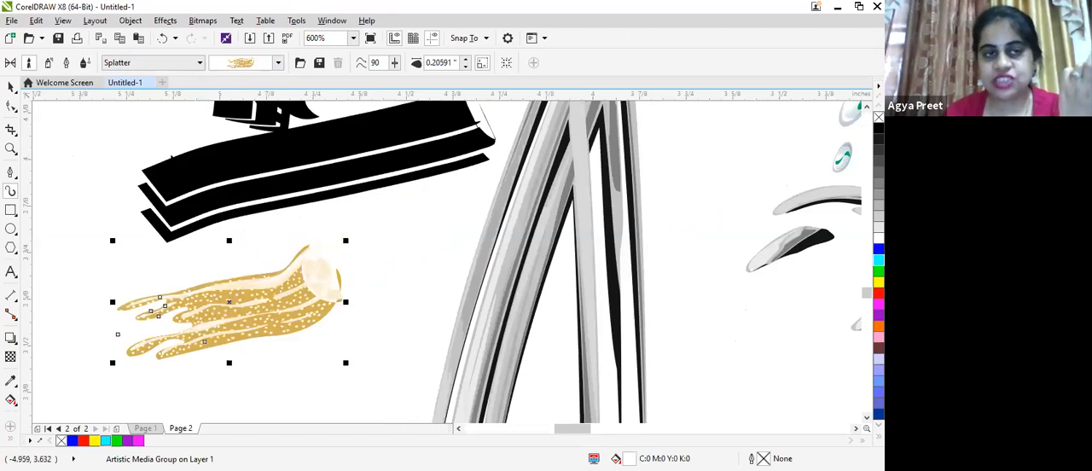
- Switch the brush category to Texture, restyle the golden stroke with the black dotted brush and examine its texture up close
click(171, 156)
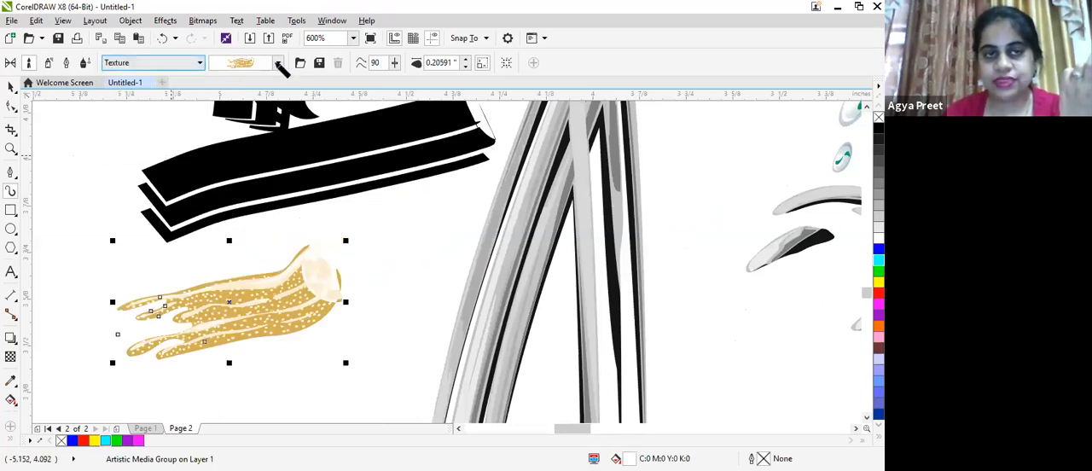
click(277, 63)
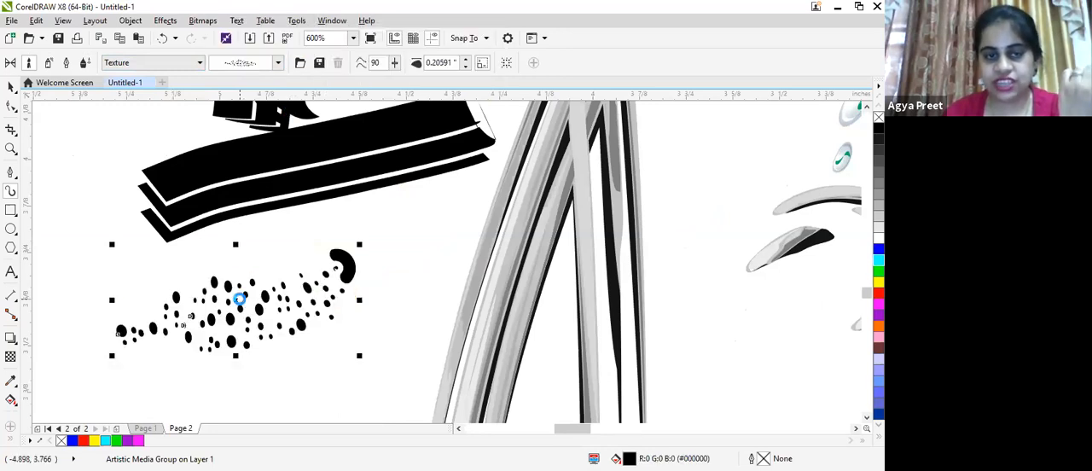
scroll(245, 304, up, 1)
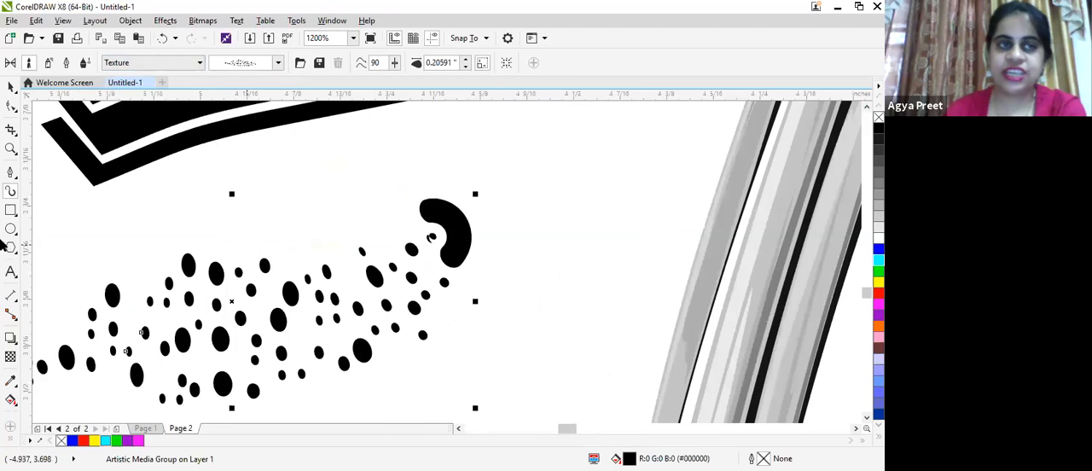
scroll(235, 204, down, 1)
scroll(236, 204, down, 2)
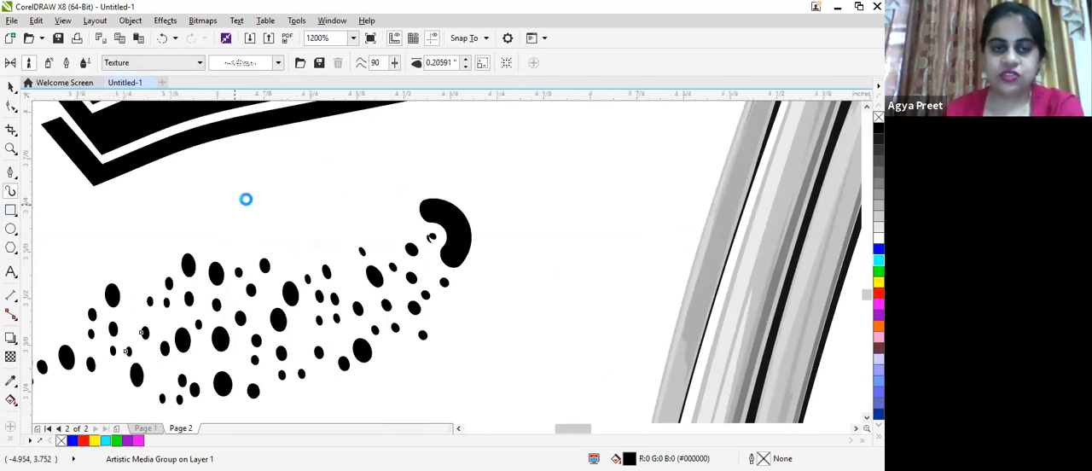
- Switch Artistic Media to Calligraphic mode and write a large letter P about 1.9 by 1.7 inches beside the long g
click(68, 67)
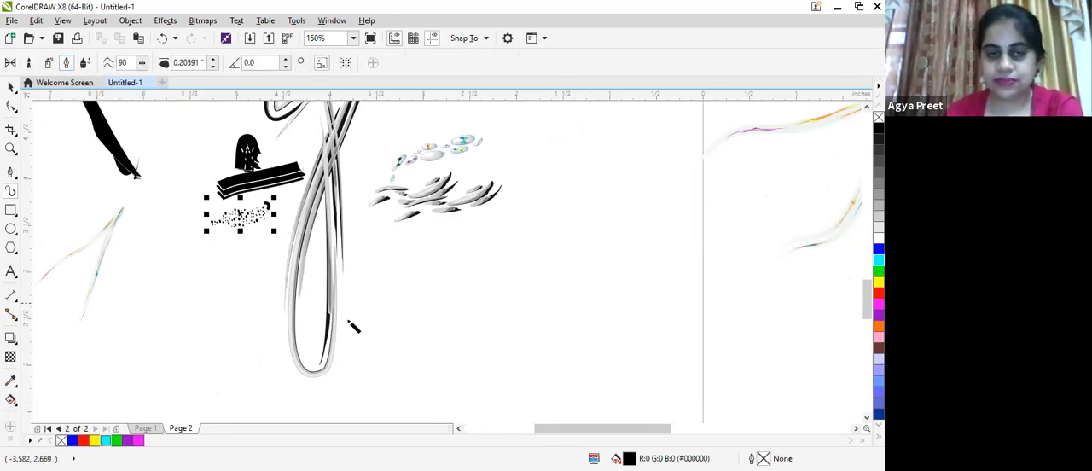
mouse_move(372, 322)
mouse_down()
mouse_move(401, 258)
mouse_move(477, 229)
mouse_move(526, 247)
mouse_move(454, 352)
mouse_up()
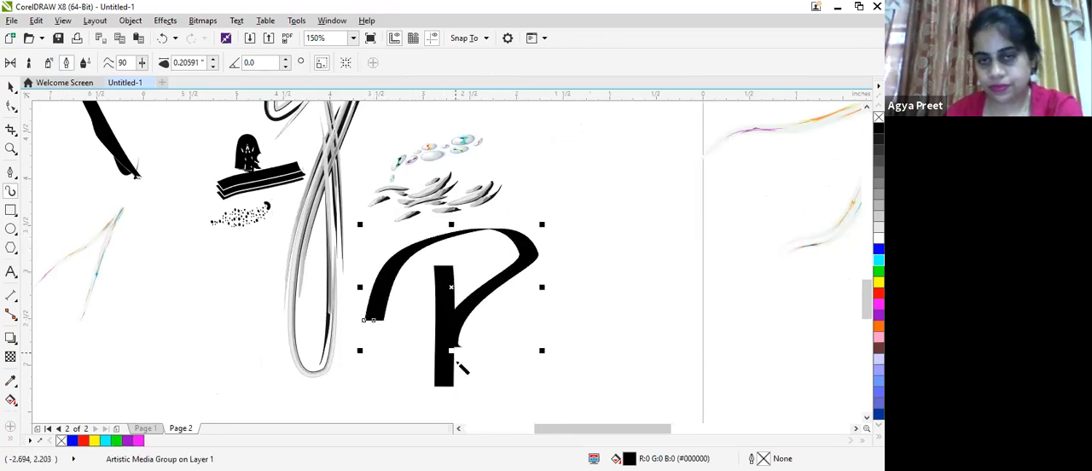
scroll(500, 316, up, 3)
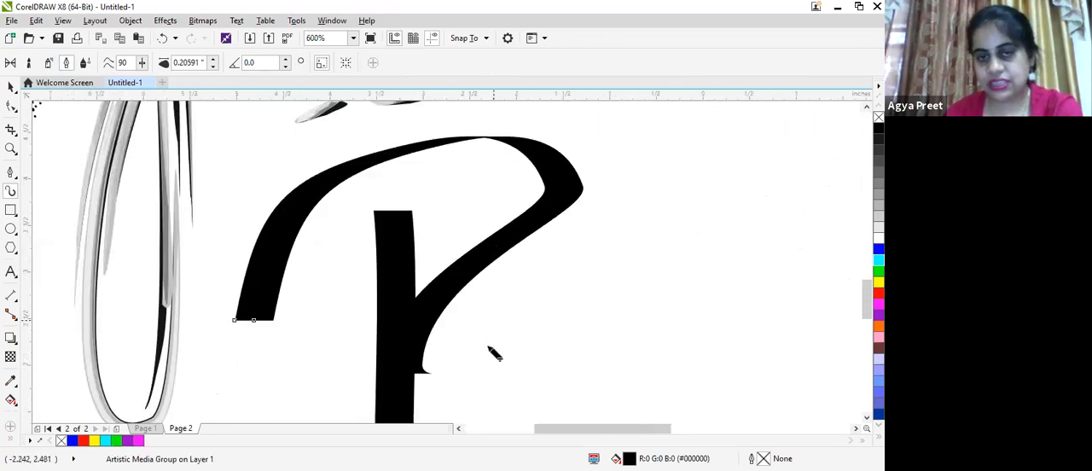
scroll(493, 353, down, 3)
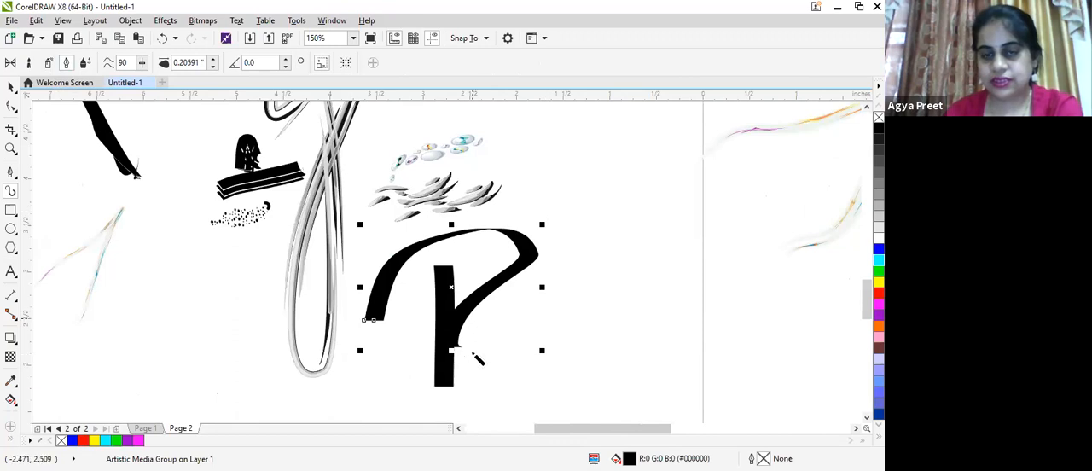
- Add a short square dot at the foot of the P and write a smaller capital B to its right with the calligraphic pen
drag(470, 316, 476, 376)
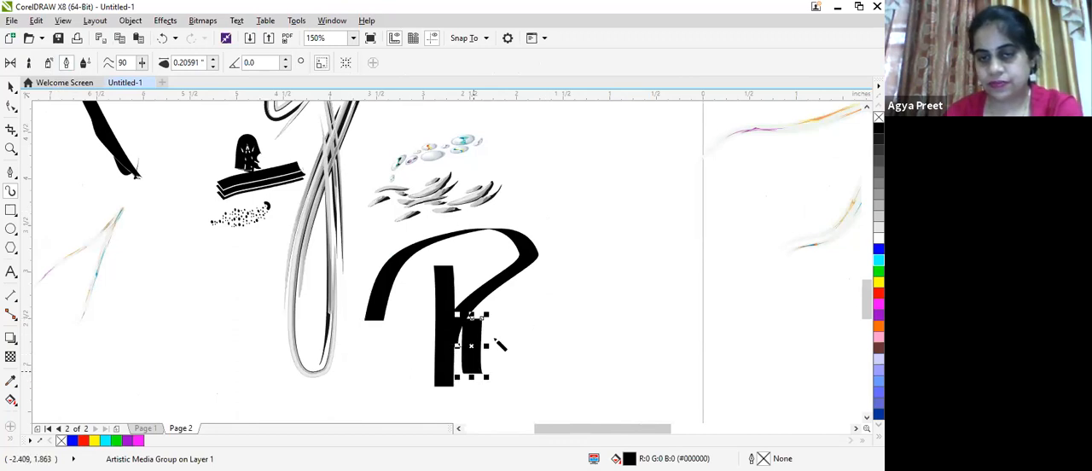
drag(472, 315, 480, 351)
drag(517, 314, 532, 418)
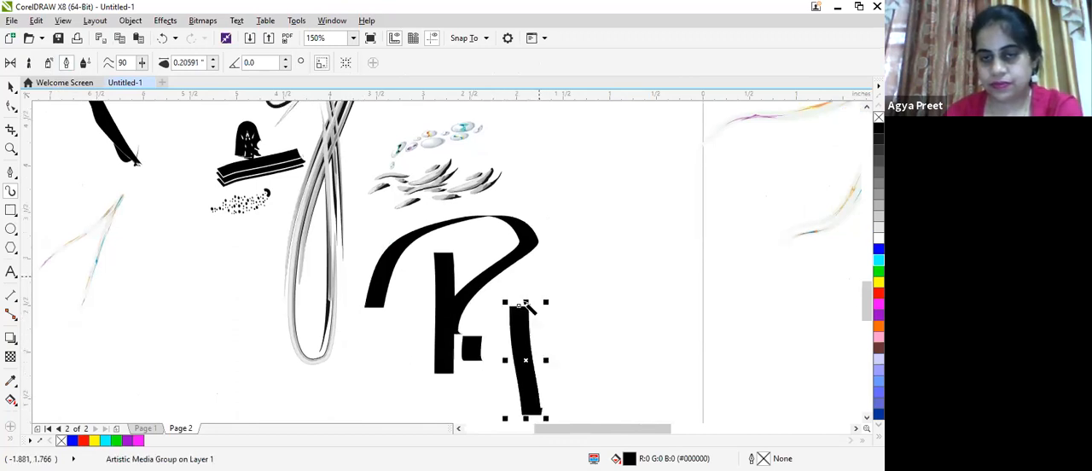
mouse_move(514, 304)
mouse_down()
mouse_move(551, 309)
mouse_move(554, 327)
mouse_move(523, 347)
mouse_move(607, 398)
mouse_up()
scroll(566, 279, up, 3)
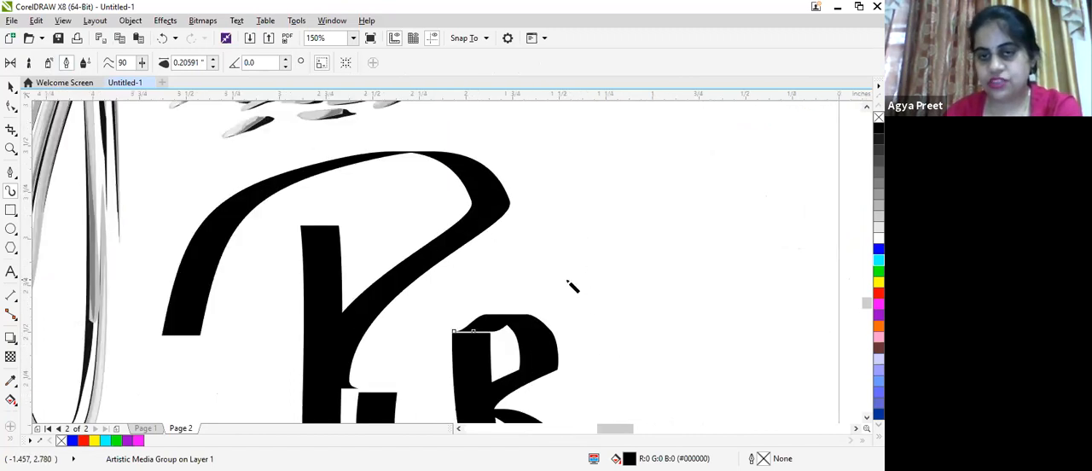
- Write two capital Es and a capital T in a rising row beside the R with the calligraphic pen
scroll(566, 279, down, 3)
mouse_move(633, 272)
mouse_down()
mouse_move(595, 284)
mouse_move(616, 401)
mouse_move(654, 383)
mouse_up()
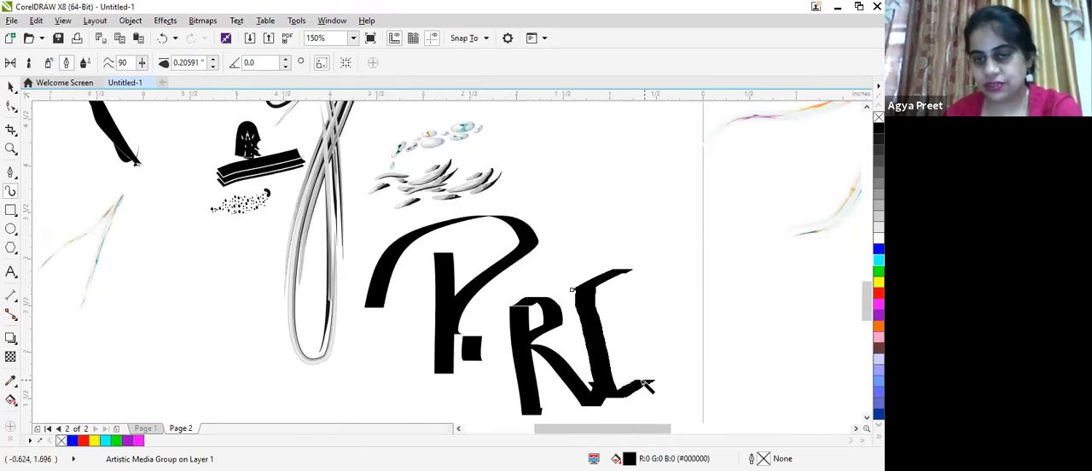
drag(599, 345, 642, 331)
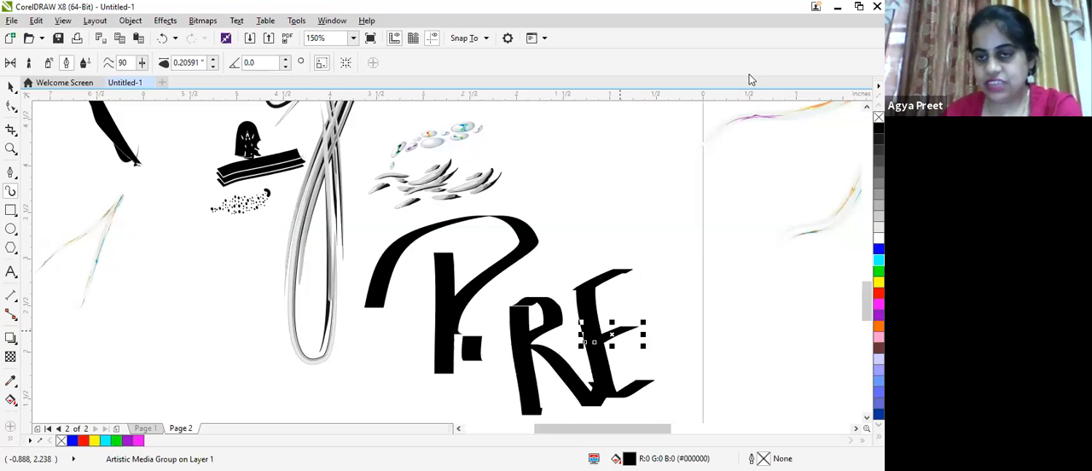
drag(633, 268, 715, 228)
drag(638, 268, 732, 346)
drag(662, 312, 721, 283)
drag(723, 221, 788, 192)
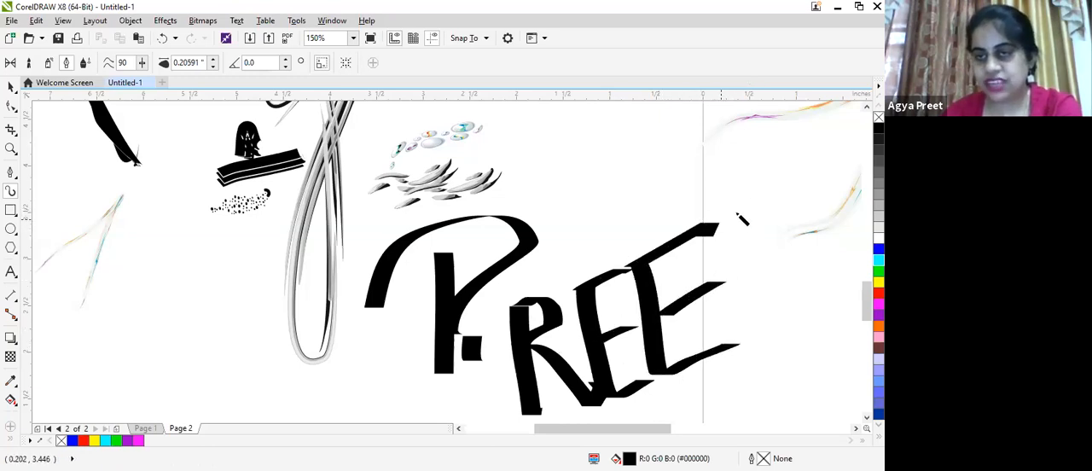
drag(741, 213, 752, 369)
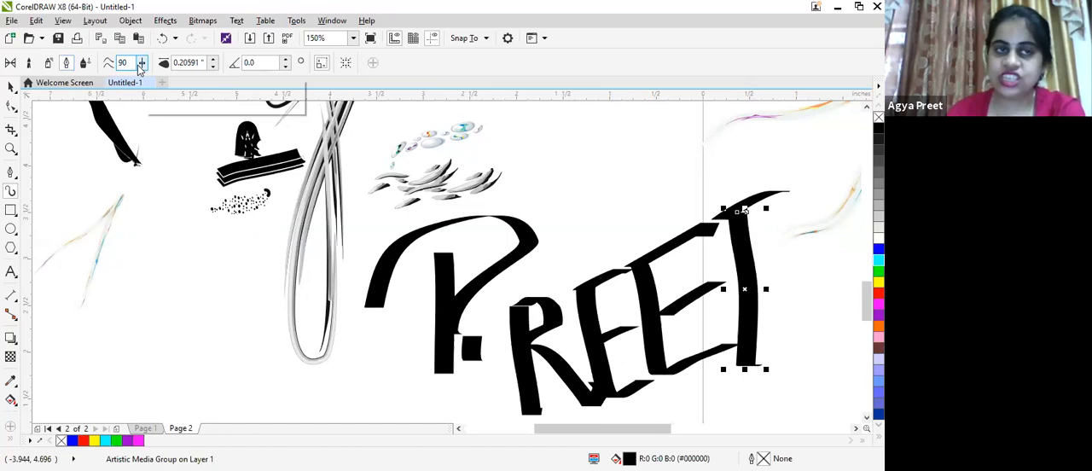
- Widen the calligraphic stroke of the T's stem to 0.43591 inches
click(213, 60)
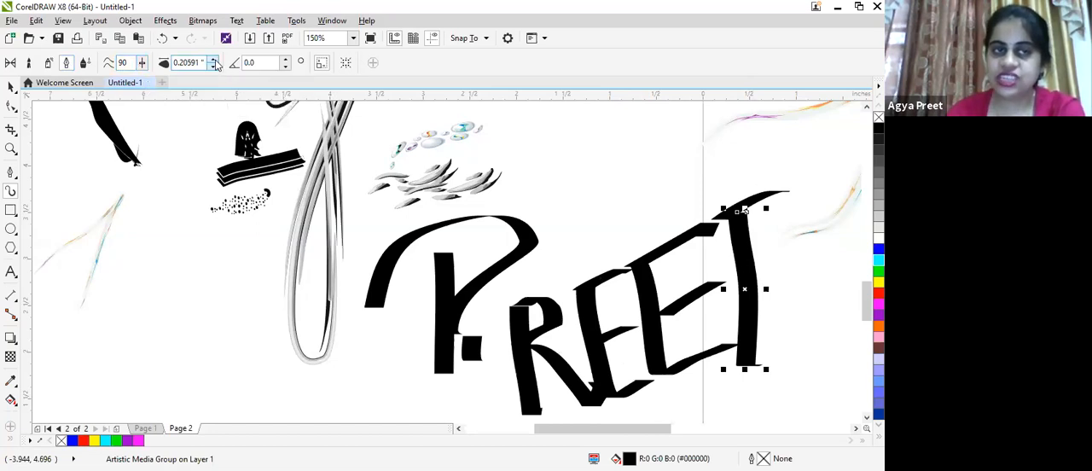
click(214, 60)
click(214, 60)
click(214, 59)
click(215, 60)
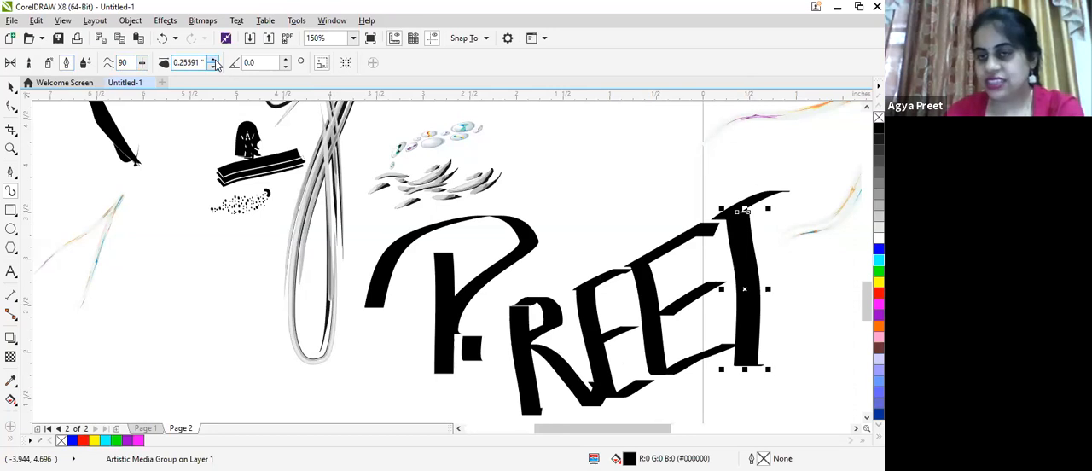
click(215, 60)
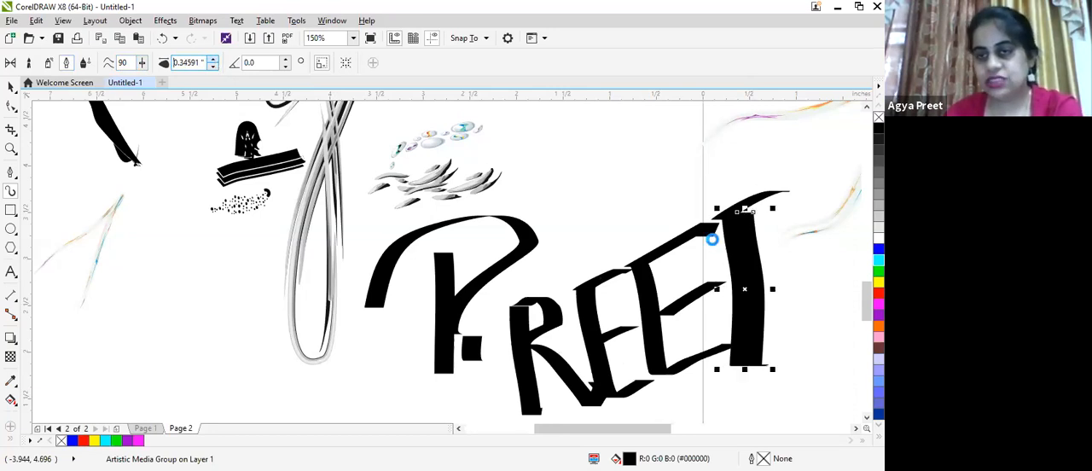
scroll(712, 239, up, 4)
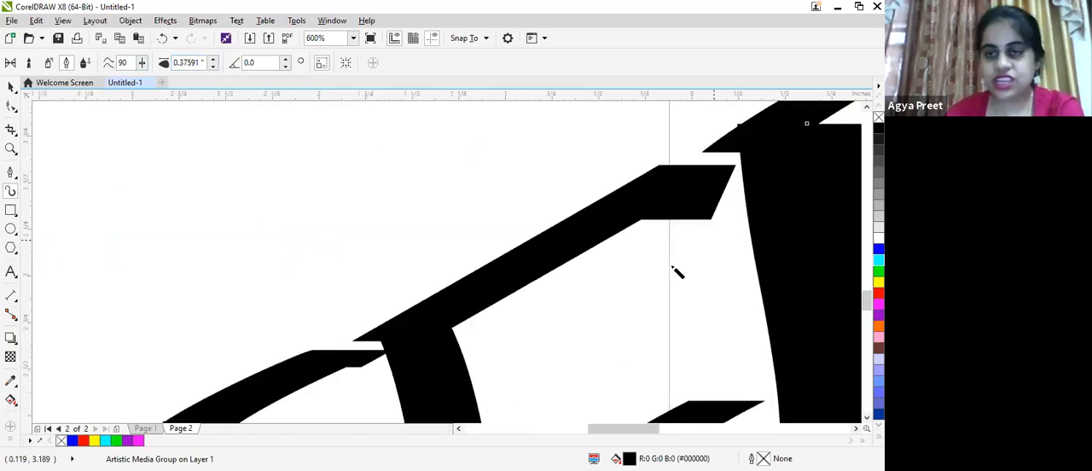
scroll(674, 271, down, 3)
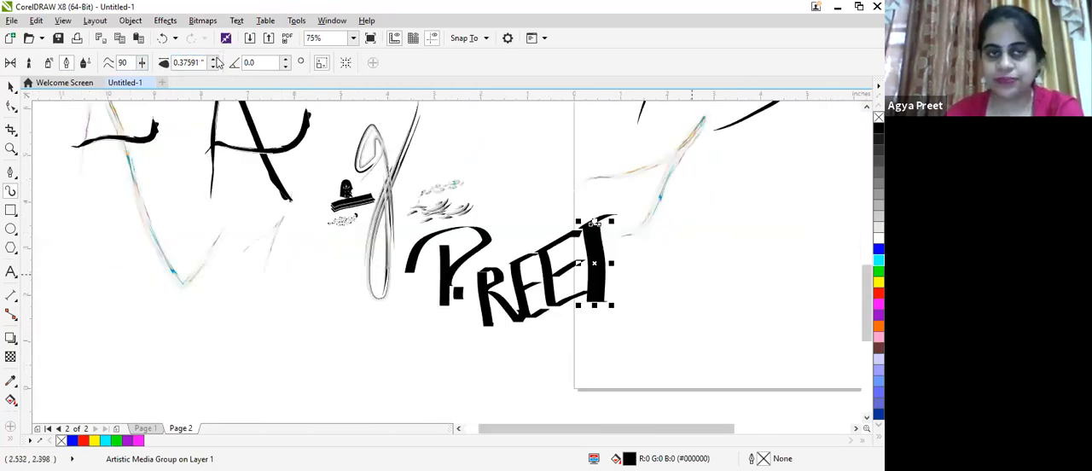
scroll(604, 244, up, 2)
click(214, 59)
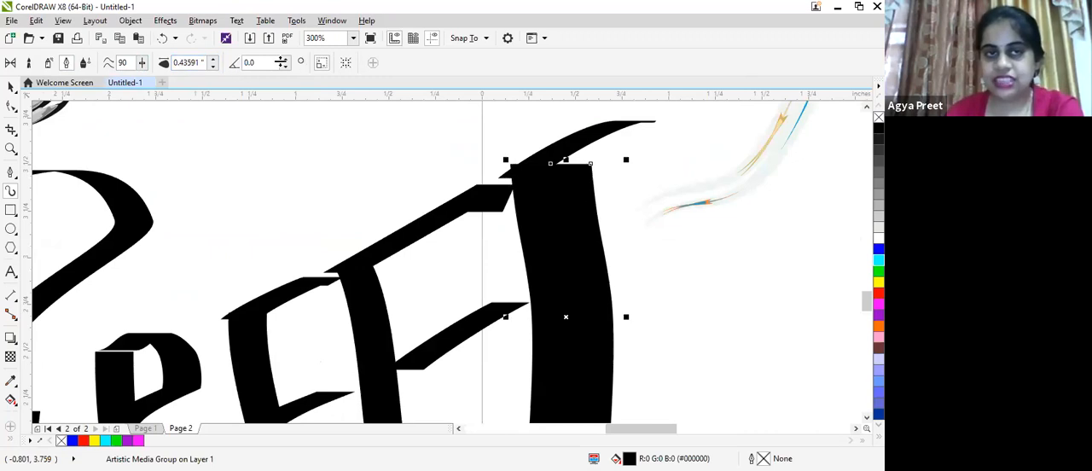
- Set the calligraphic angle of the T's stem to 90 degrees
click(286, 59)
click(285, 59)
click(286, 59)
click(286, 59)
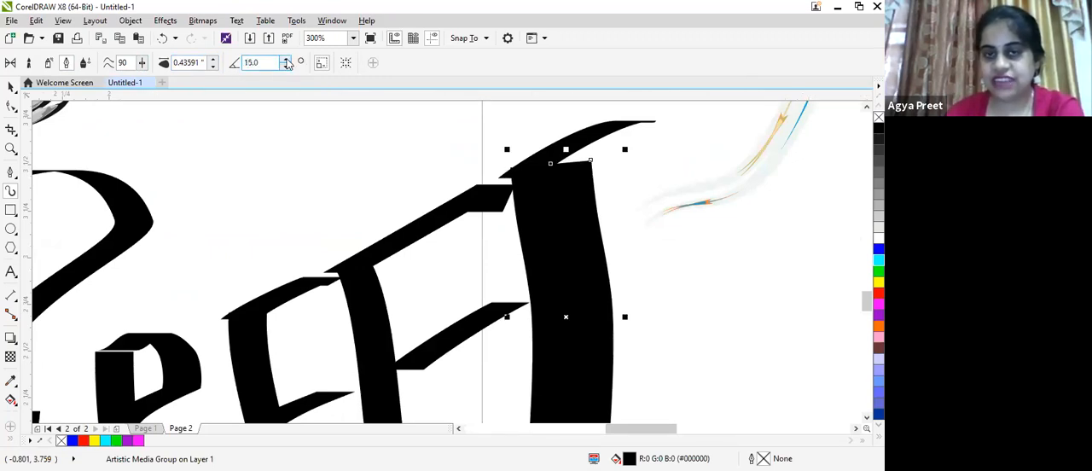
click(286, 59)
click(286, 59)
click(286, 59)
click(286, 60)
click(286, 60)
click(286, 59)
click(286, 59)
click(286, 60)
click(286, 60)
click(286, 59)
scroll(440, 134, down, 1)
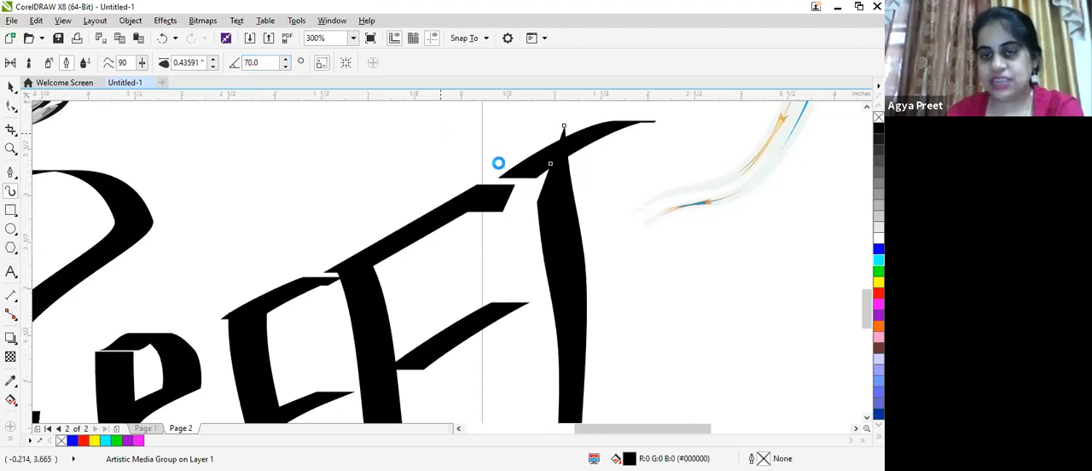
scroll(450, 169, up, 1)
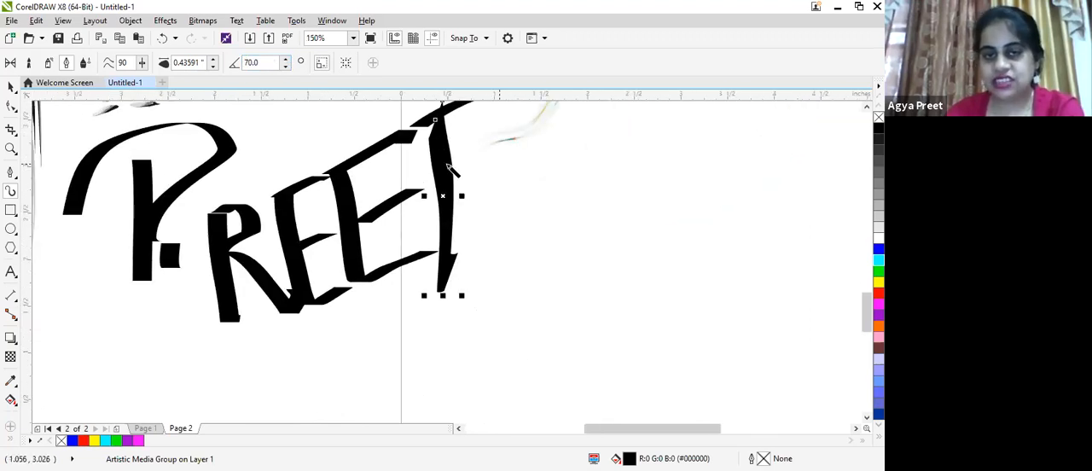
click(286, 60)
click(286, 59)
click(286, 59)
click(286, 60)
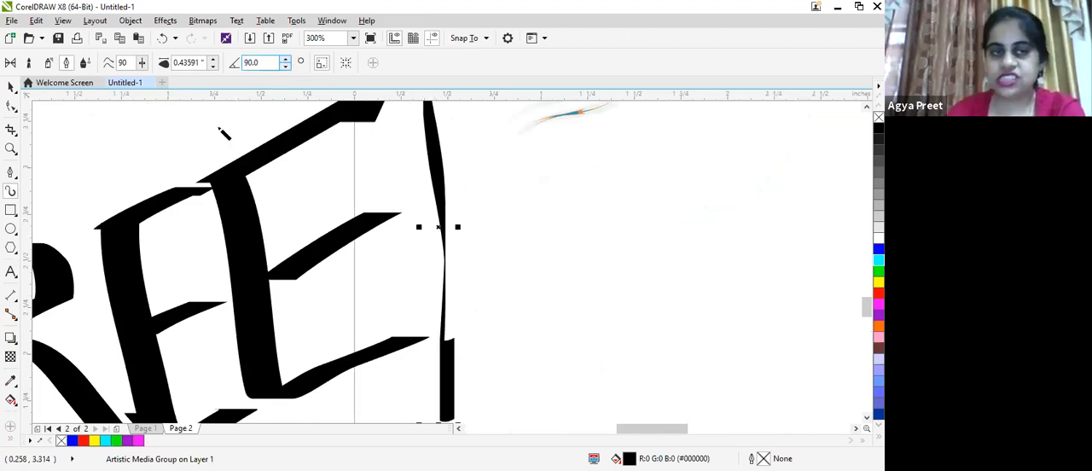
scroll(224, 134, down, 2)
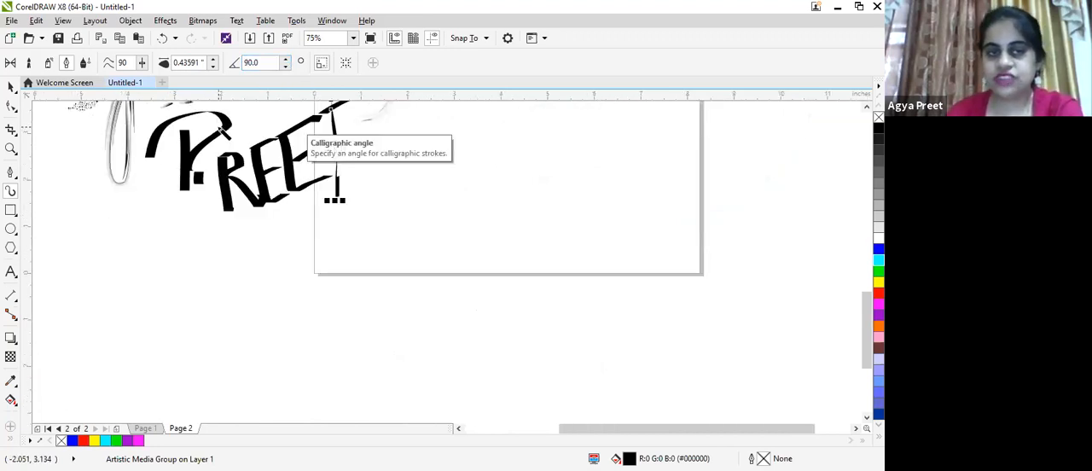
- Switch Artistic Media to Pressure mode and draw five thick, round-ended strokes below and beside the lettering
click(85, 68)
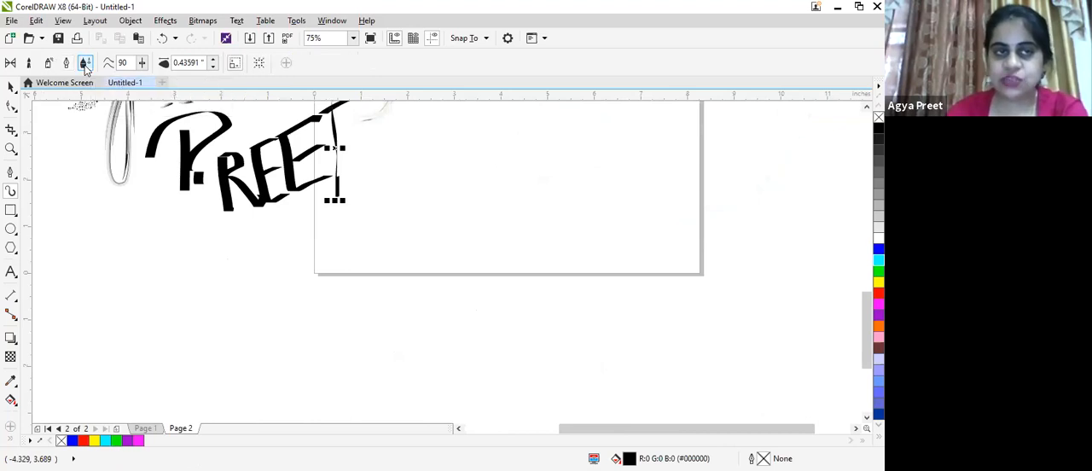
mouse_move(185, 266)
mouse_down()
mouse_move(480, 200)
mouse_move(525, 205)
mouse_up()
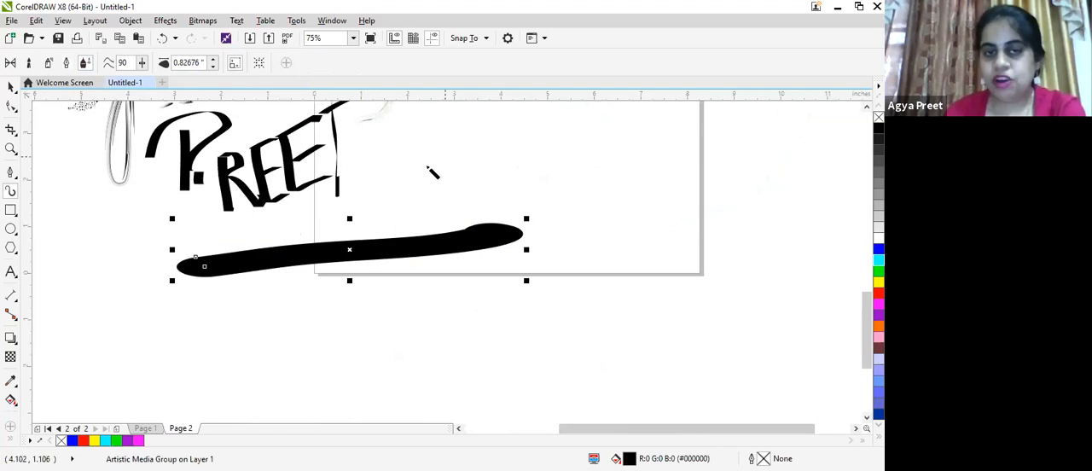
drag(410, 171, 635, 124)
drag(552, 229, 662, 148)
mouse_move(396, 353)
mouse_down()
mouse_move(420, 332)
mouse_move(572, 326)
mouse_move(653, 254)
mouse_up()
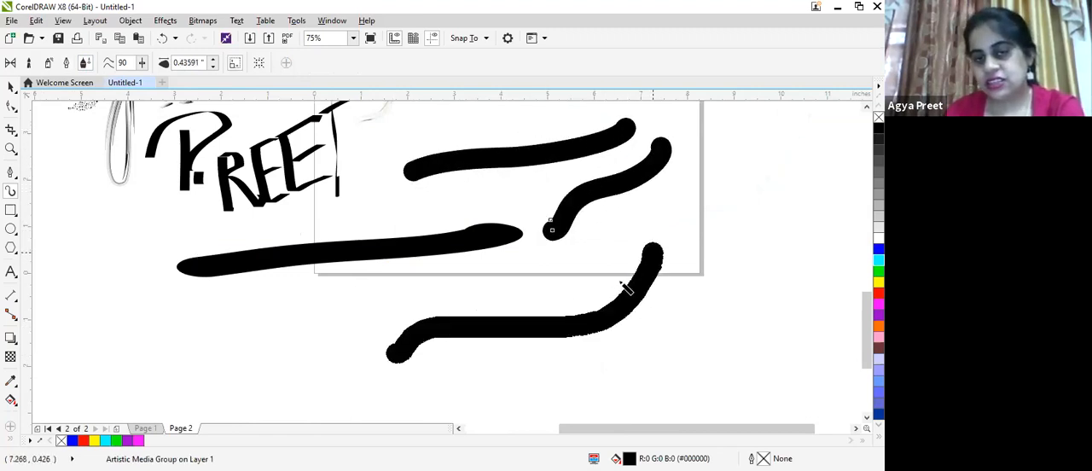
mouse_move(324, 328)
mouse_down()
mouse_move(370, 296)
mouse_move(488, 273)
mouse_move(597, 186)
mouse_up()
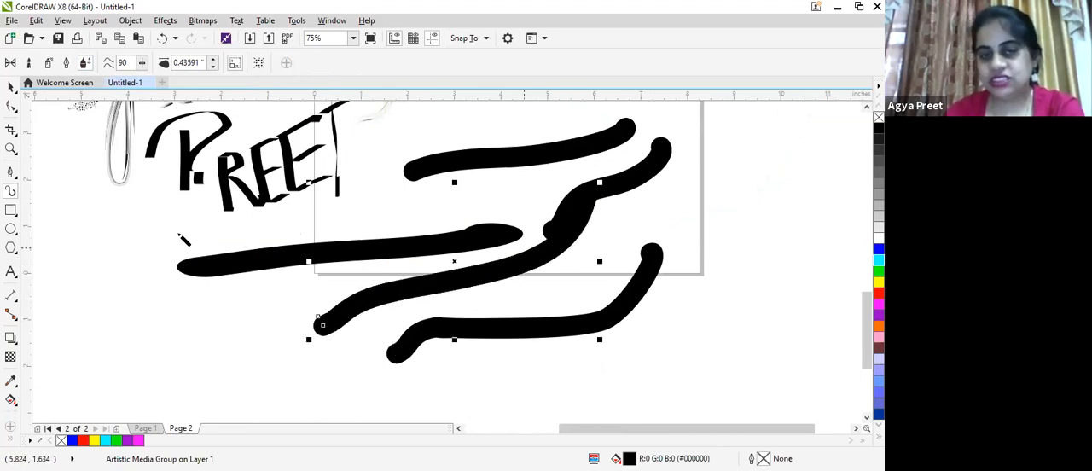
- Select all the artwork on and around Page 2
scroll(210, 154, down, 5)
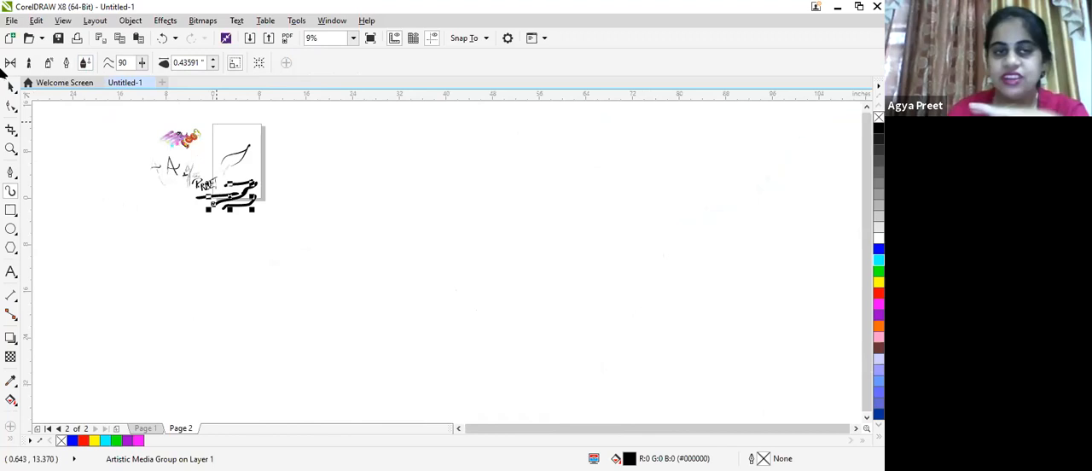
click(11, 87)
drag(127, 111, 282, 244)
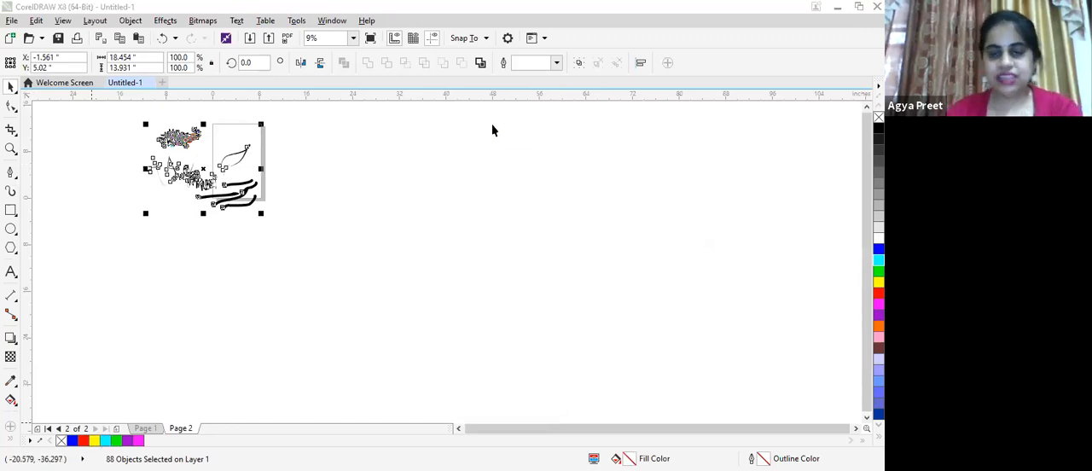
- Rename Page 2 as "artistic media"
right_click(179, 431)
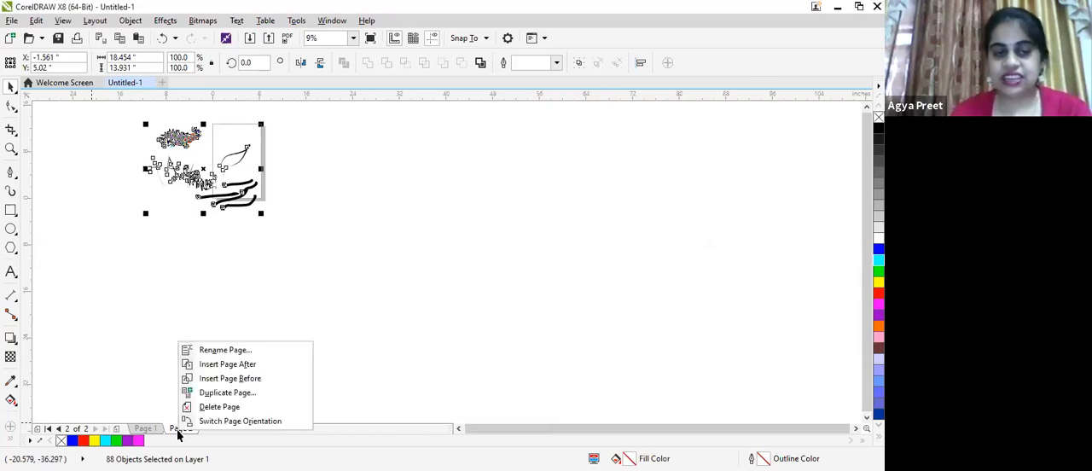
click(211, 353)
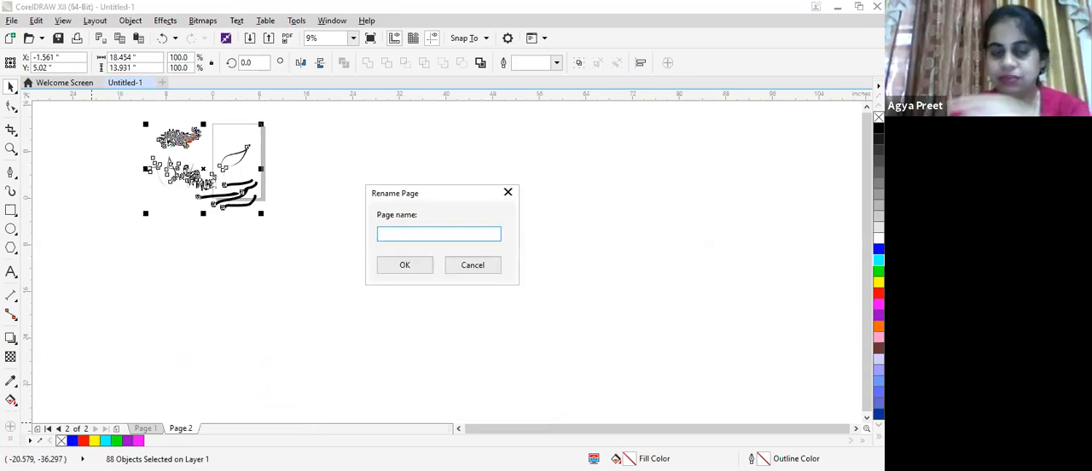
text(artistu)
key(BackSpace)
key(BackSpace)
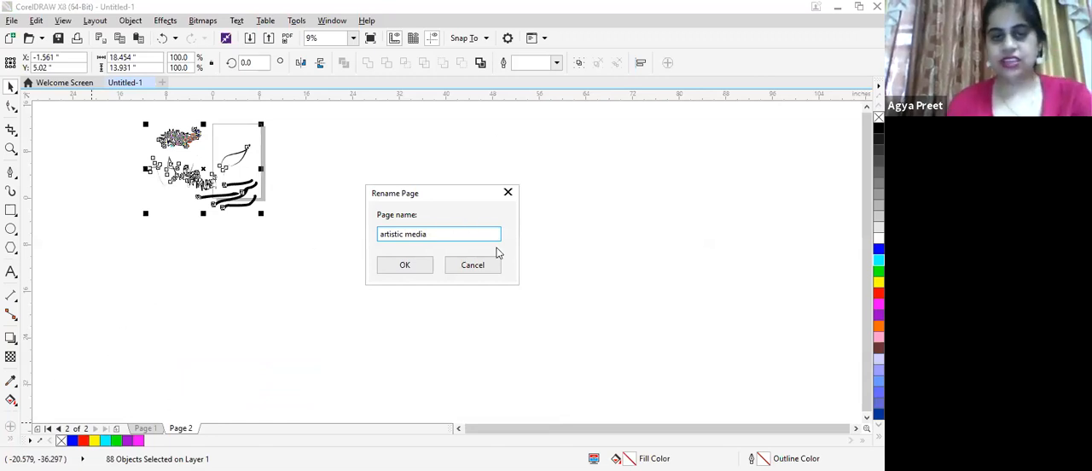
click(405, 266)
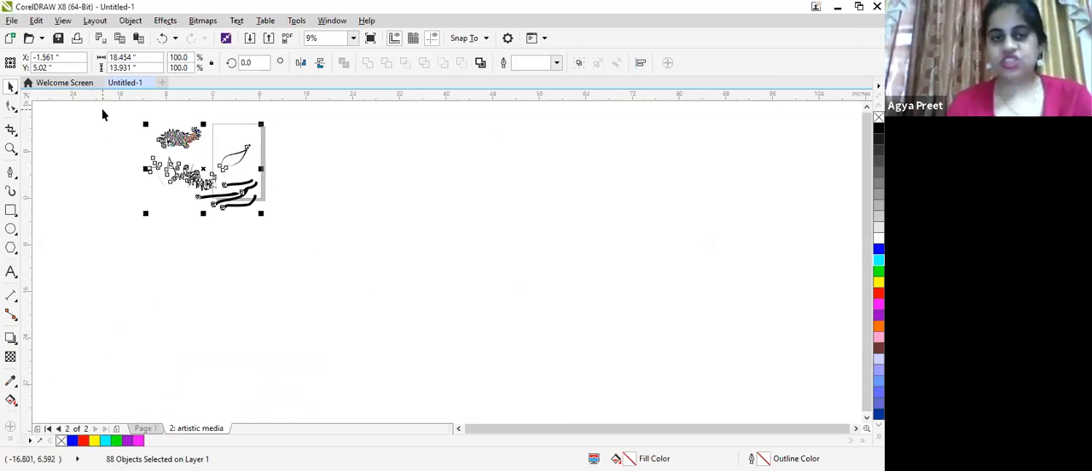
- Squeeze the selected artwork horizontally to about 40.5% so it fits the page's width, then deselect it
drag(145, 169, 213, 169)
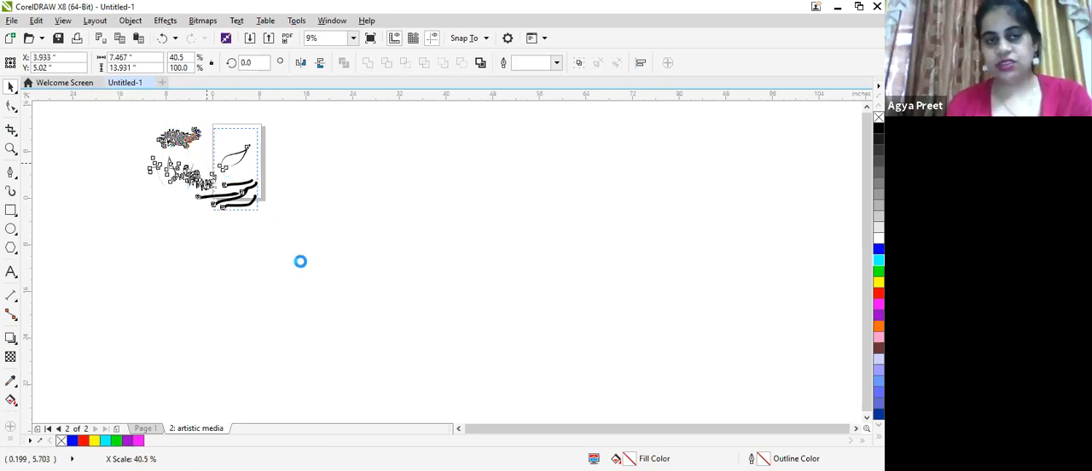
click(259, 205)
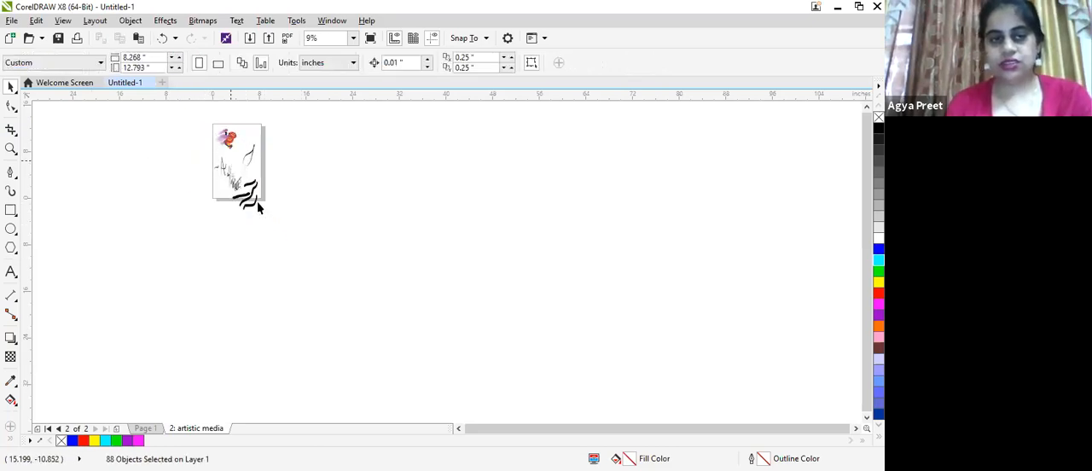
- Insert a new page after the artistic media page and fit the whole page in the view
right_click(220, 435)
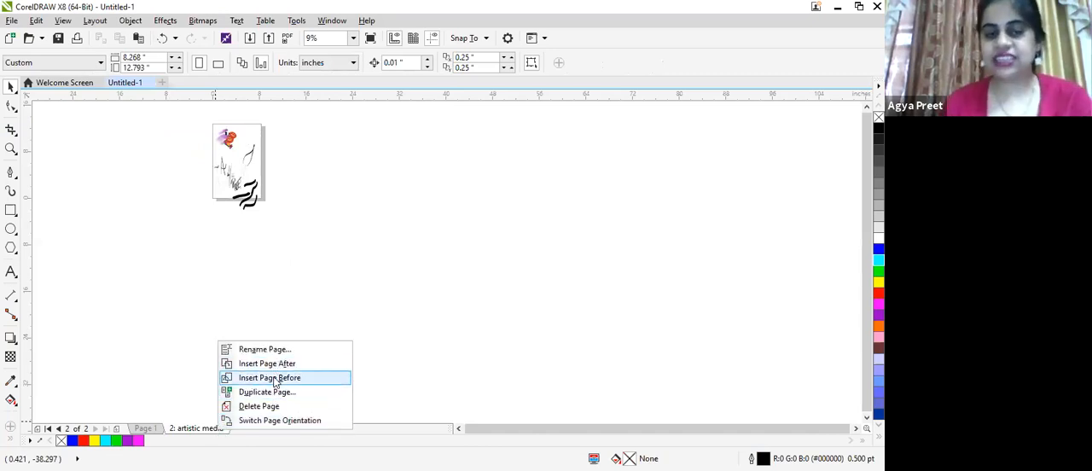
click(284, 363)
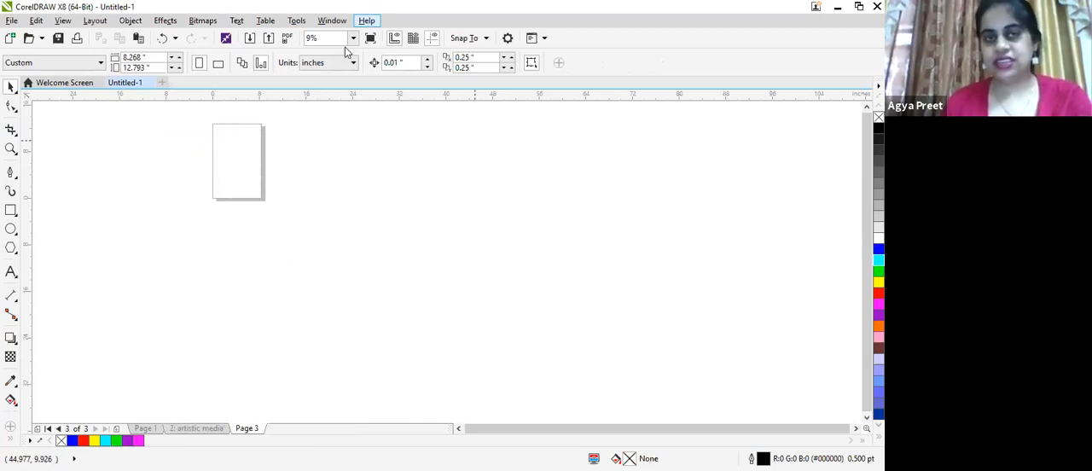
click(353, 38)
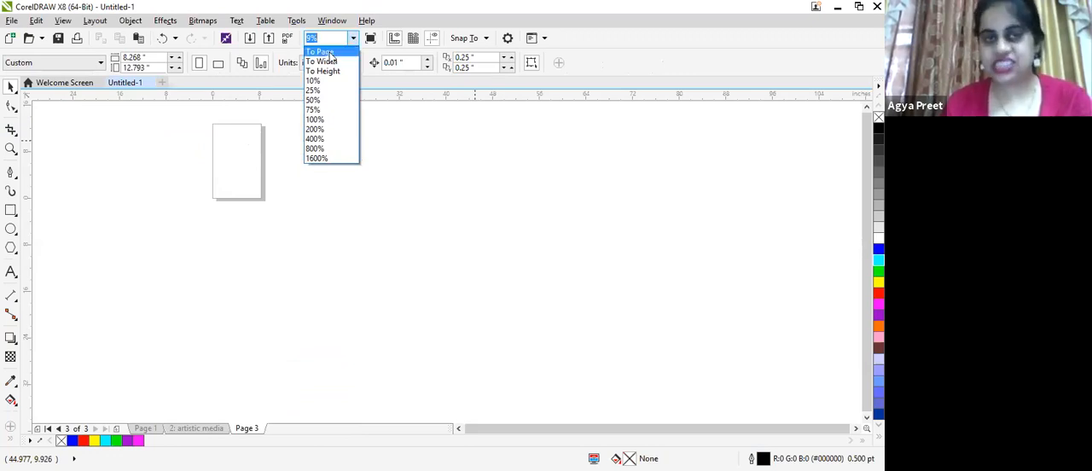
click(331, 54)
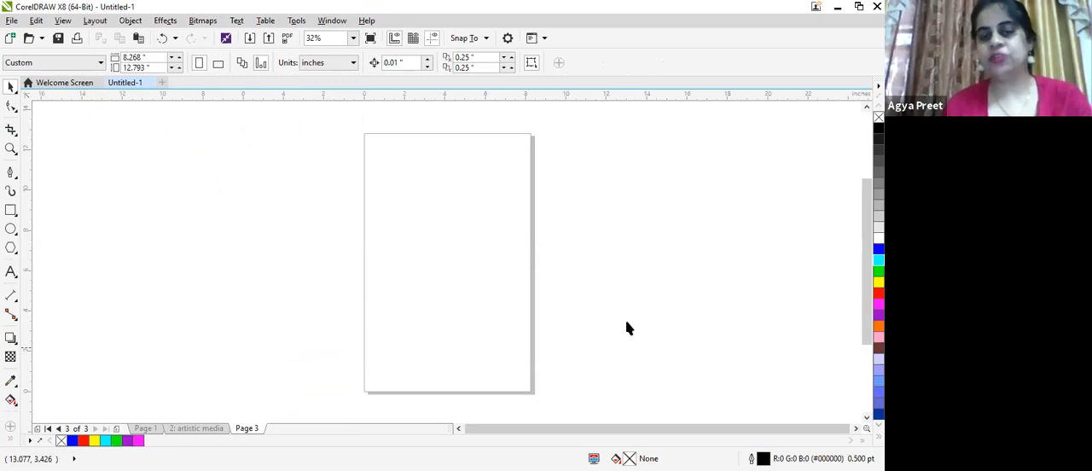
- Draw a rectangle about 4.7 by 5.3 inches in the upper-left part of Page 3
click(10, 210)
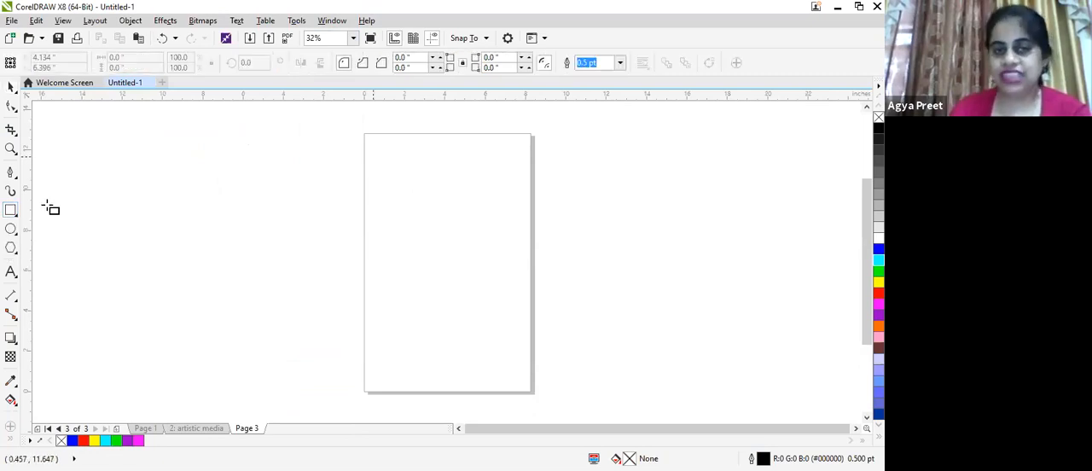
drag(373, 157, 391, 175)
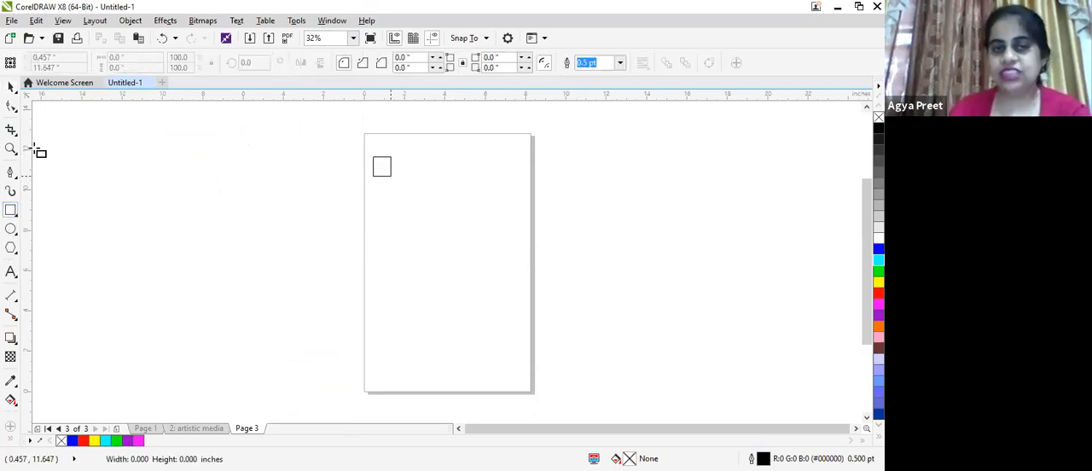
- Move the existing rectangle over the page's right edge and draw a tilted rectangle across the left edge with the 3-Point Rectangle tool
click(13, 215)
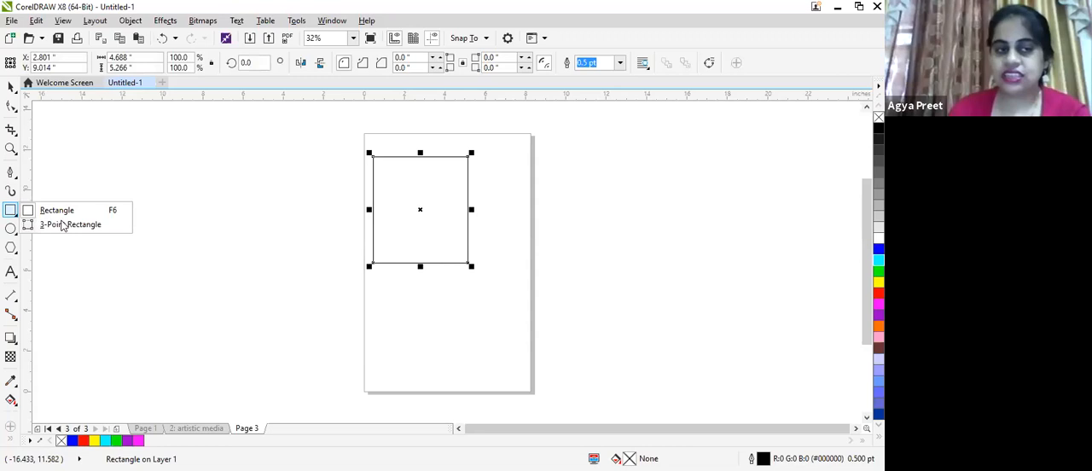
click(63, 225)
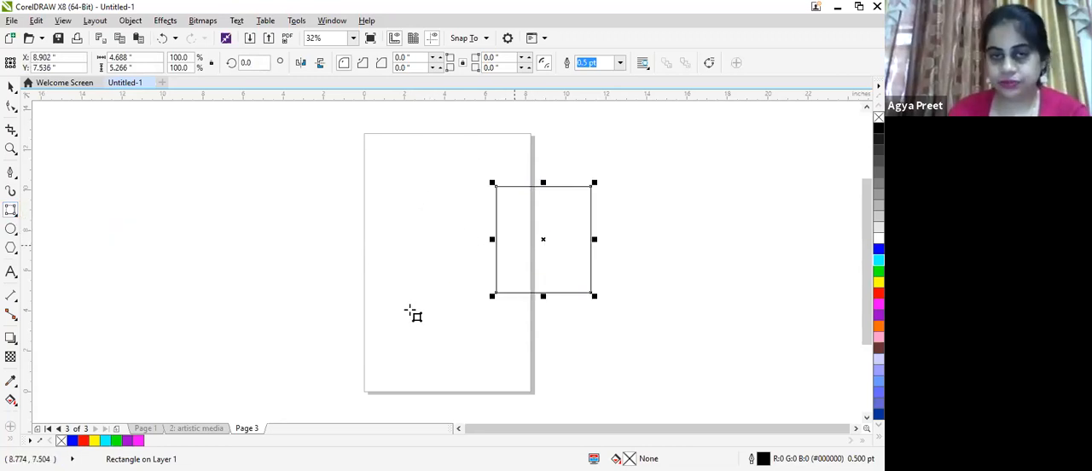
click(323, 339)
- Draw two thin 3-point rectangles: a diagonal one in the page's lower half and a near-vertical one about 0.5 by 5.3 inches above it
drag(387, 153, 296, 282)
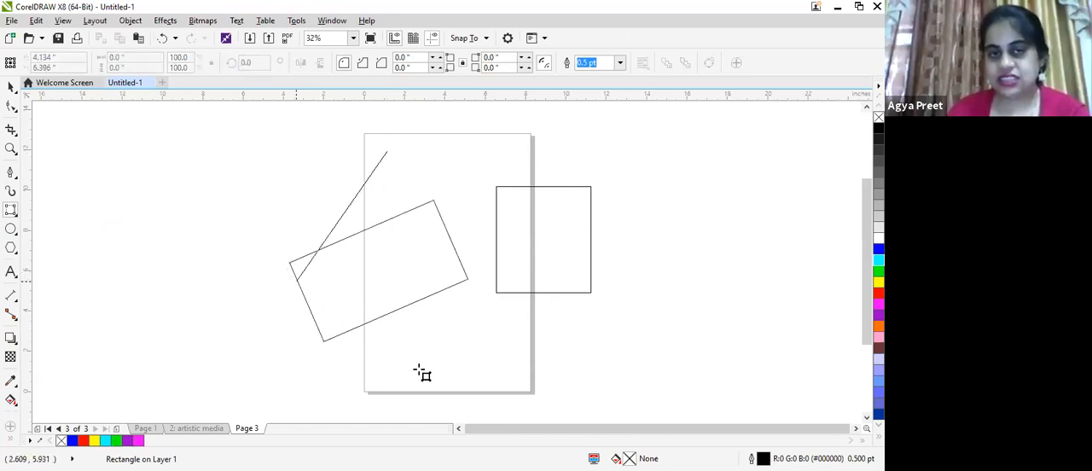
click(330, 223)
drag(337, 219, 501, 340)
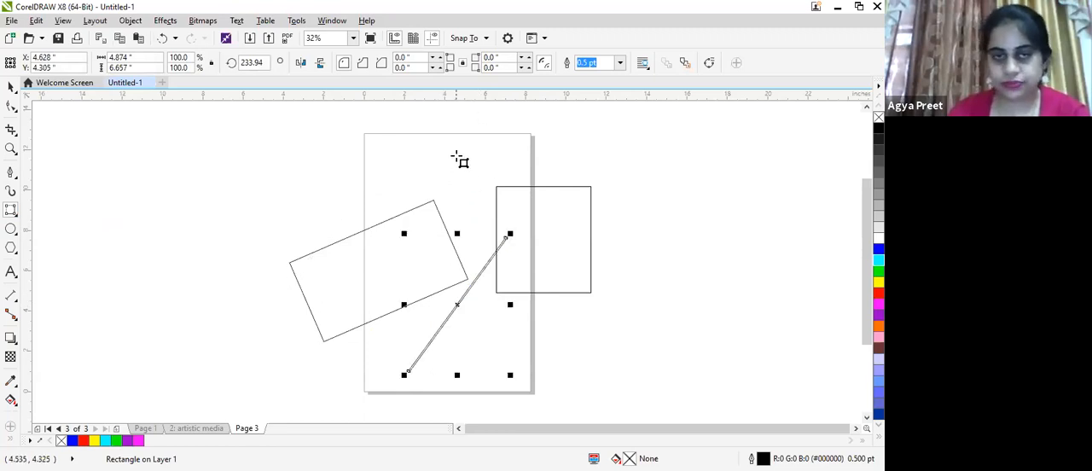
drag(453, 260, 452, 150)
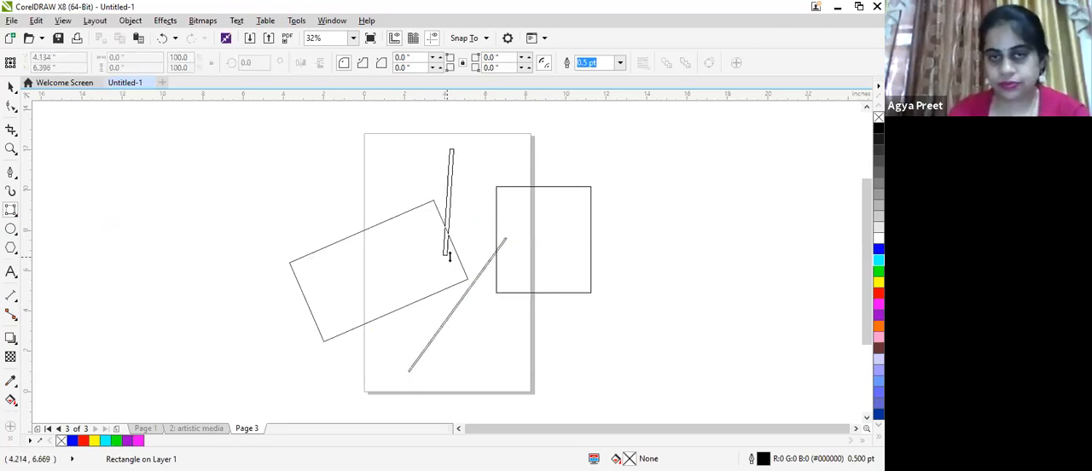
click(447, 256)
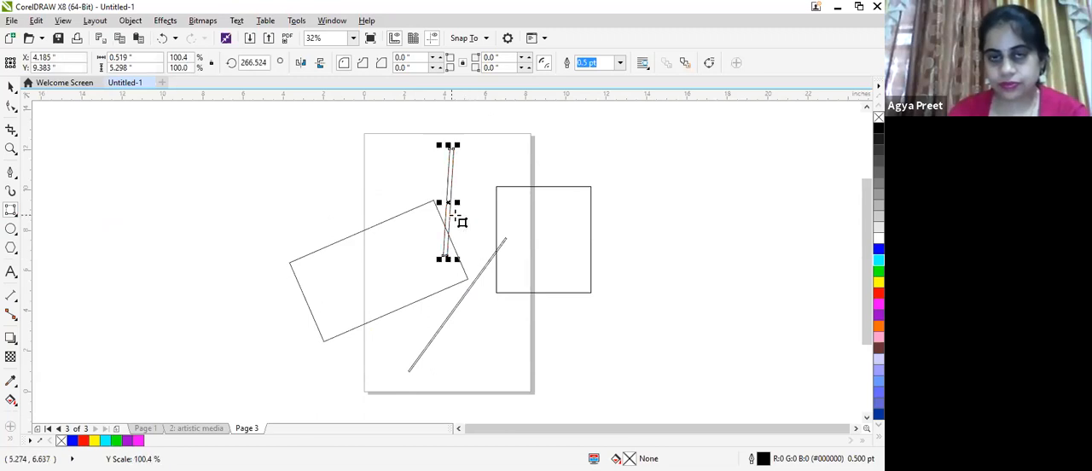
- Stretch the thin near-vertical rectangle into a slanted parallelogram and draw a tilted rectangle about 9.4 by 7.5 inches overall beyond the page's right edge
drag(457, 205, 599, 253)
drag(658, 153, 695, 238)
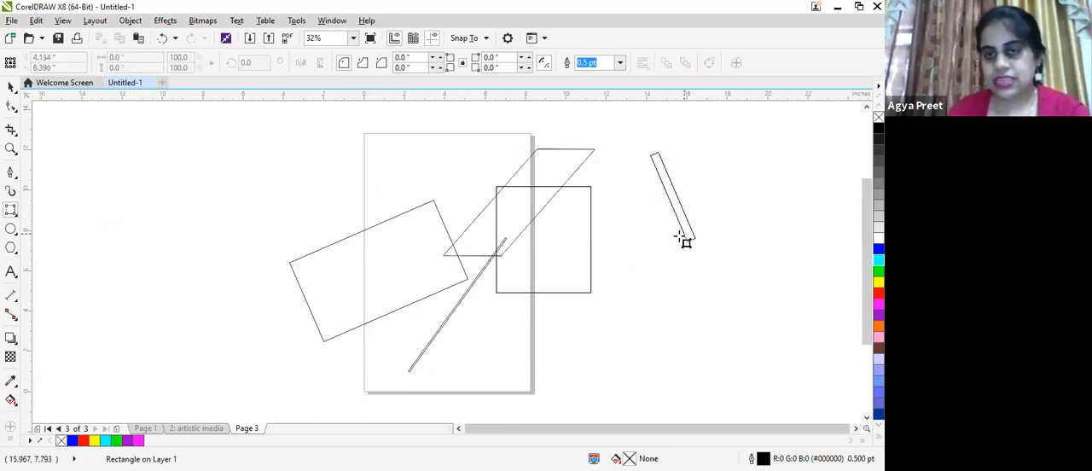
click(520, 249)
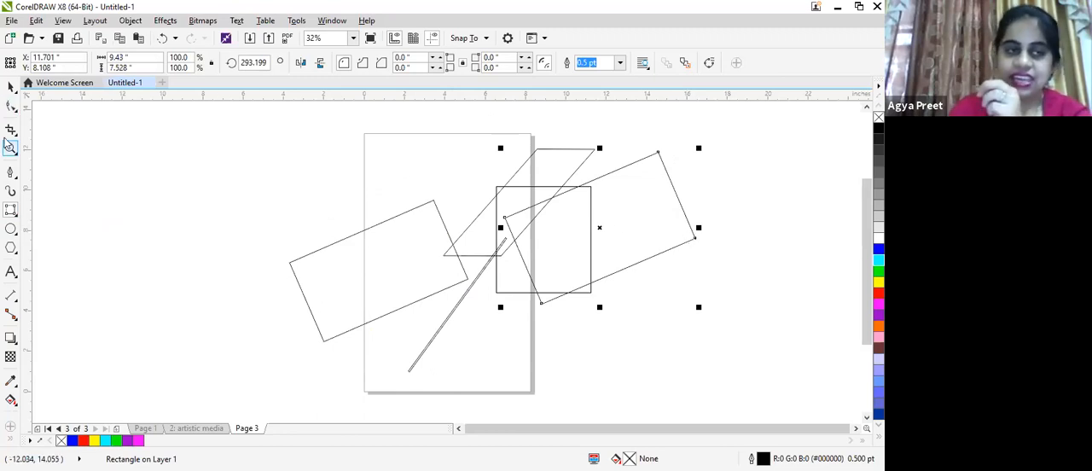
- Draw an ellipse about 8.9 by 8 inches beside the page and two flat ellipses across the page, the lower about 14.9 by 1.2 inches
click(10, 229)
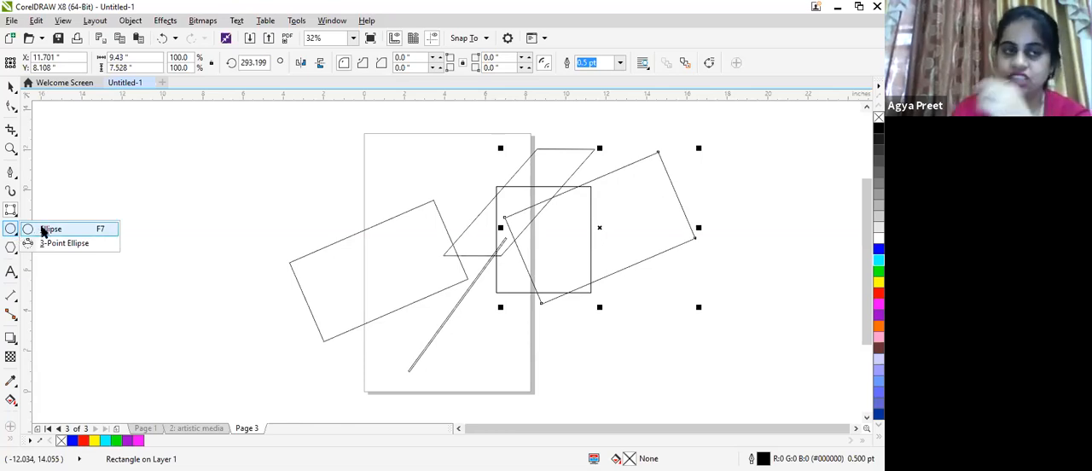
drag(55, 141, 239, 303)
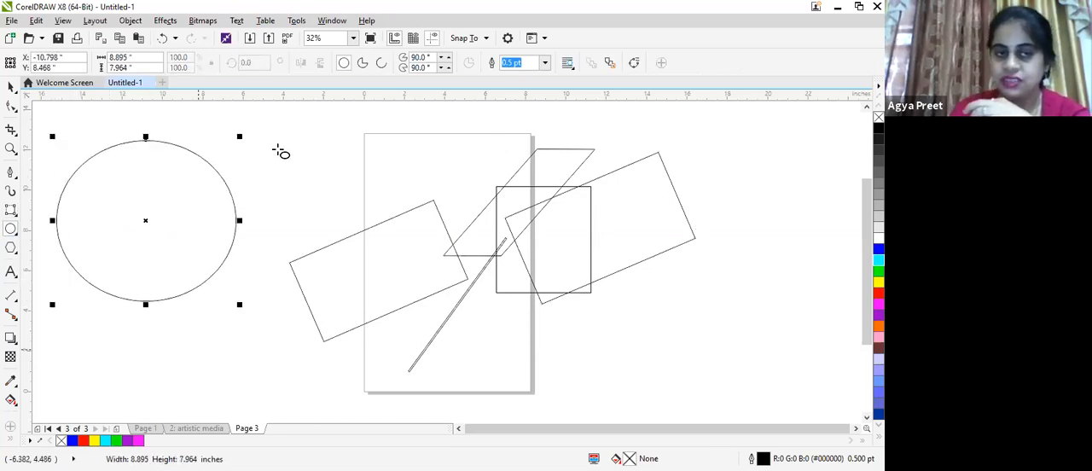
drag(494, 168, 278, 150)
drag(246, 198, 547, 224)
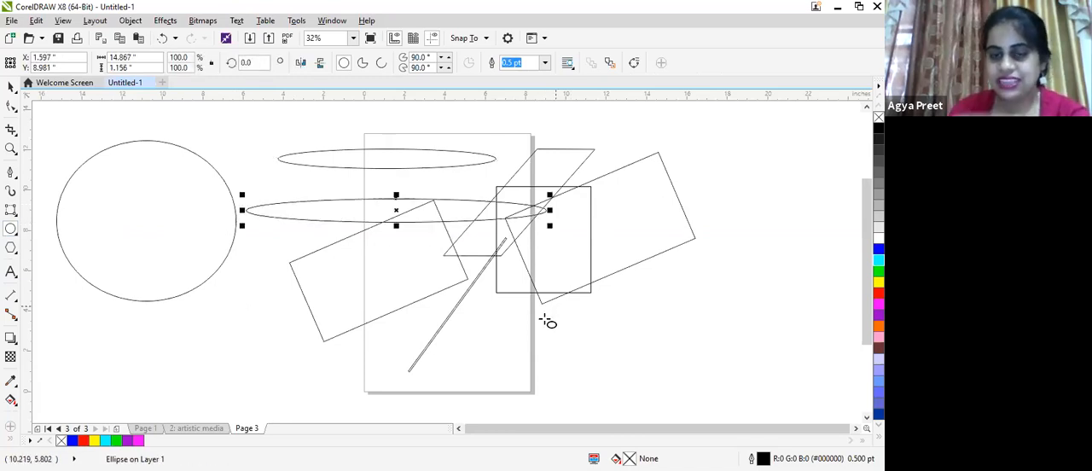
click(399, 335)
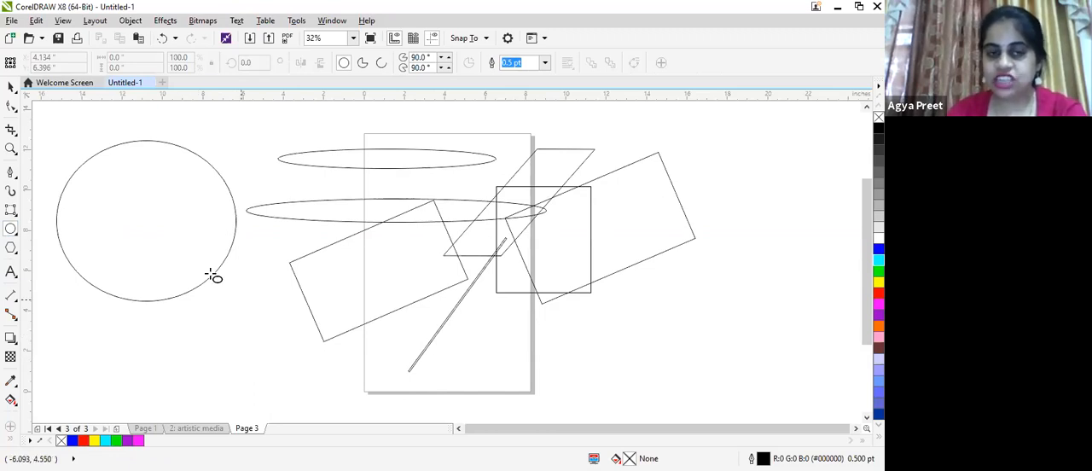
- Draw a perfect circle about 12.4 inches across over the page's lower part and a flat ellipse about 42.4 by 4.7 inches above the other shapes
drag(180, 307, 437, 376)
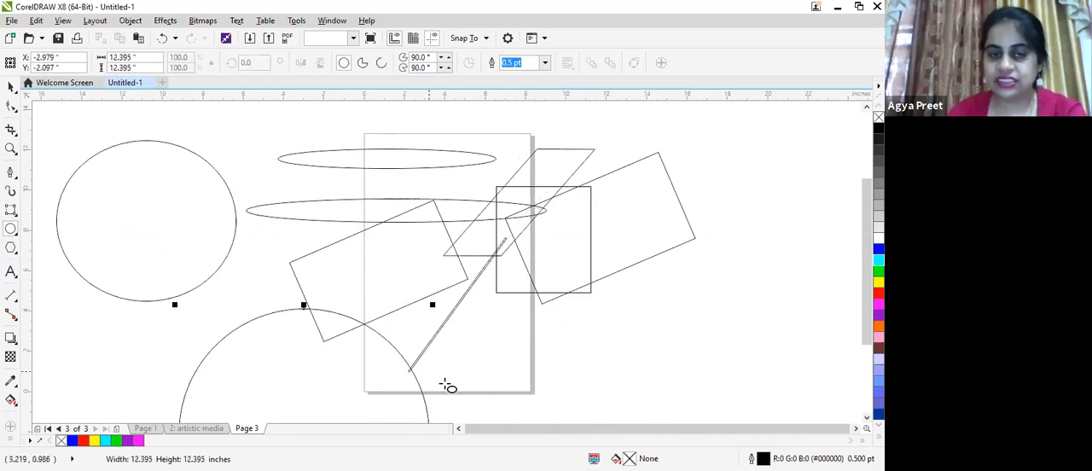
scroll(607, 303, down, 1)
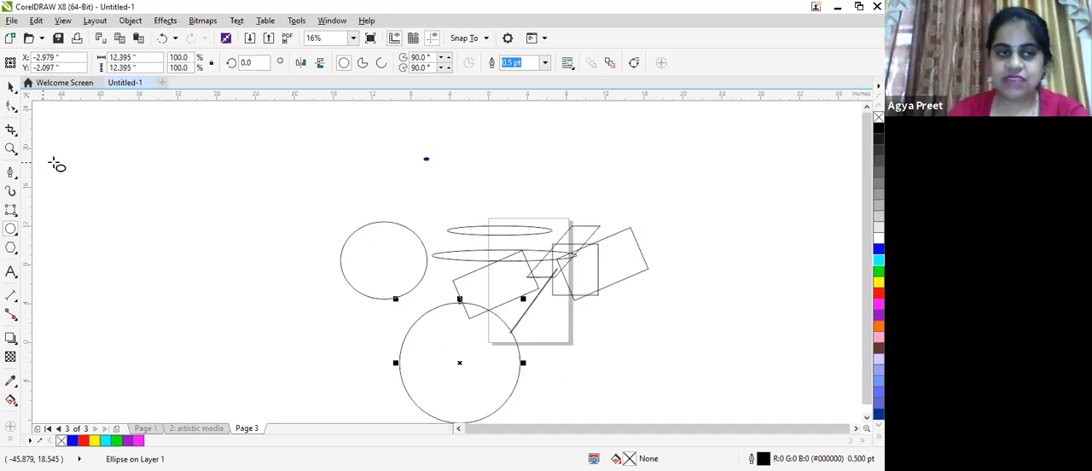
drag(58, 162, 725, 122)
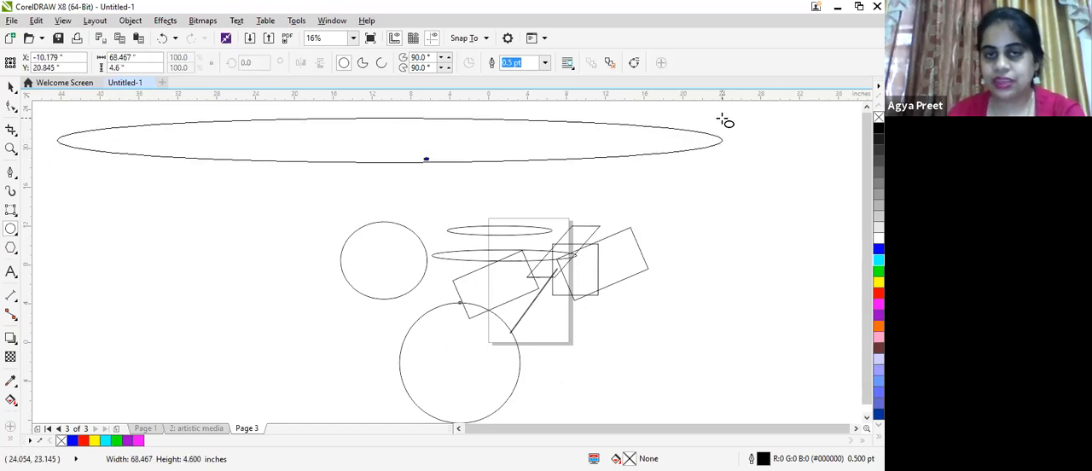
drag(635, 155, 469, 209)
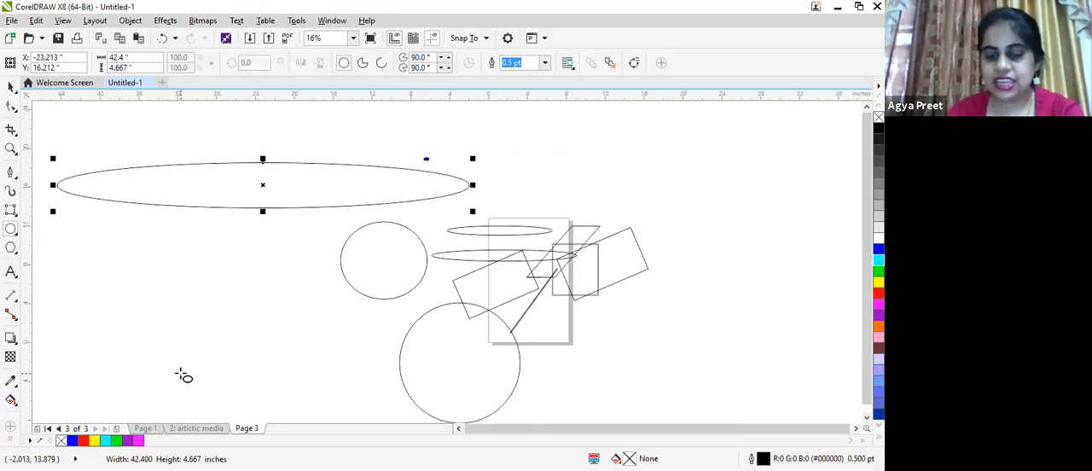
- Draw a very large perfect circle about 63.3 inches across, extending below the page
drag(92, 266, 708, 296)
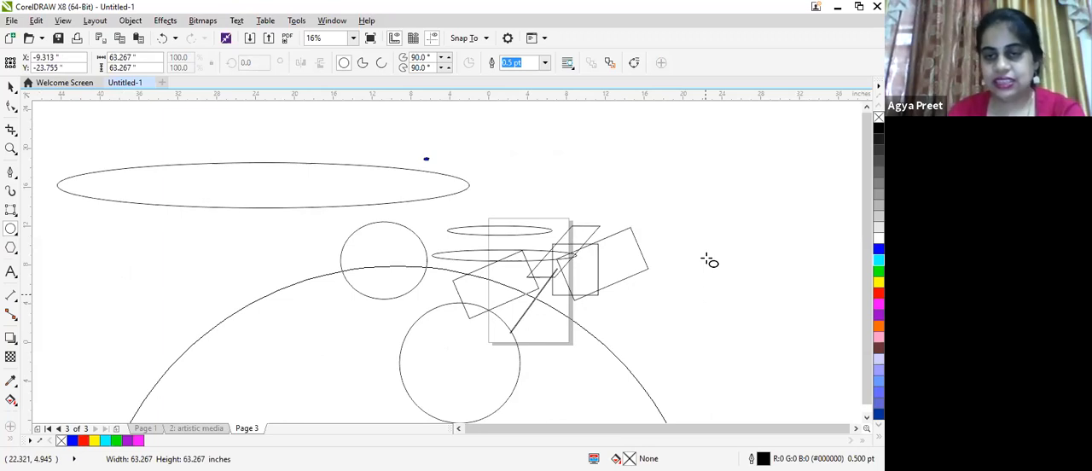
drag(710, 261, 710, 260)
scroll(710, 260, down, 2)
scroll(708, 260, up, 2)
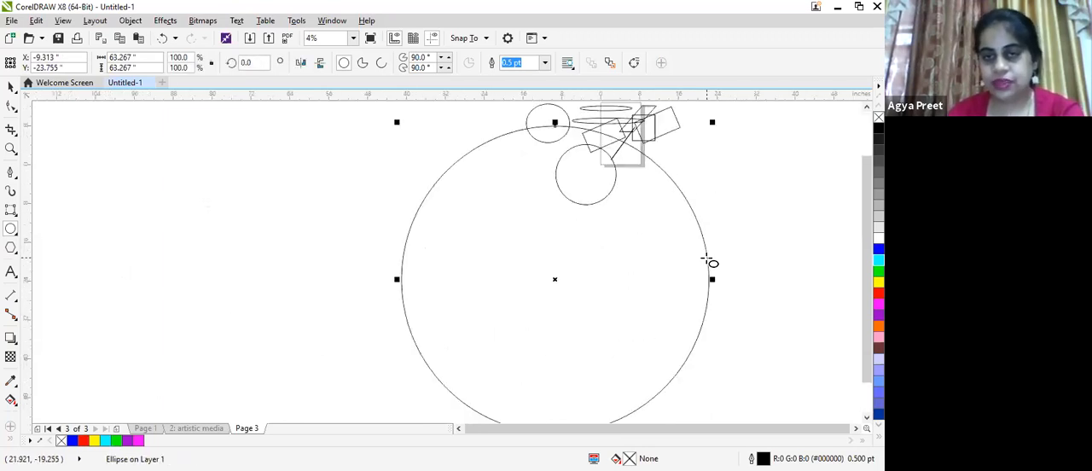
scroll(709, 261, down, 2)
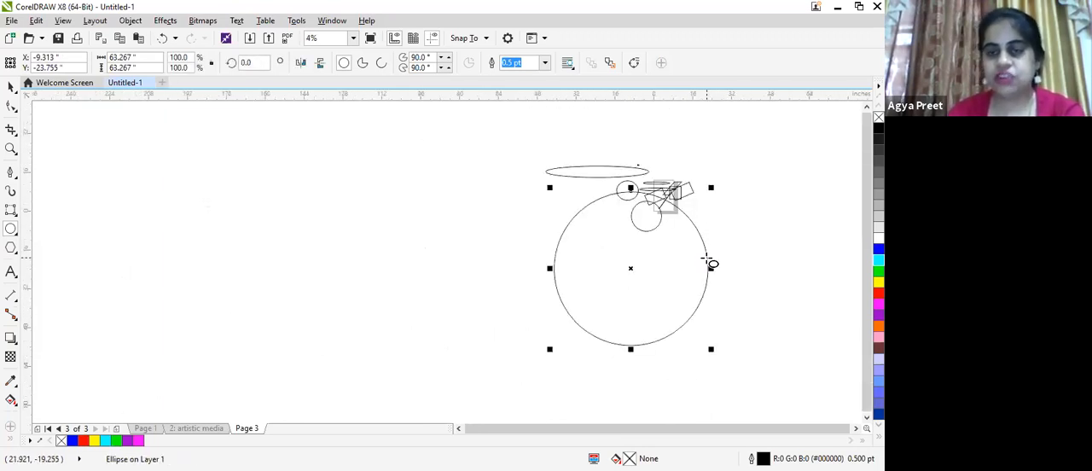
- Select all the shapes except the very large circle and shrink them together to fit on the page
click(10, 83)
drag(498, 147, 709, 338)
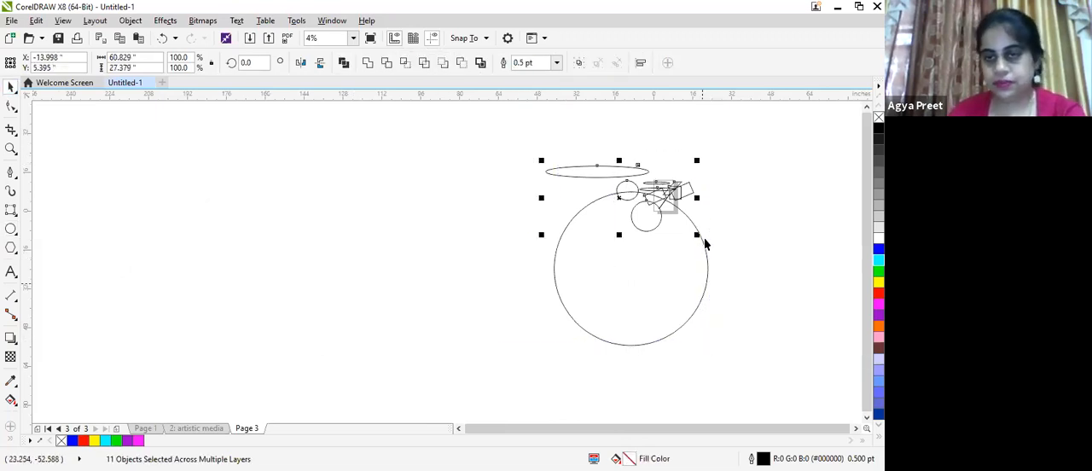
drag(697, 234, 663, 195)
- Shrink the very large circle to about 3.9 inches across and move it onto the page over the other shapes
click(704, 303)
drag(713, 351, 559, 198)
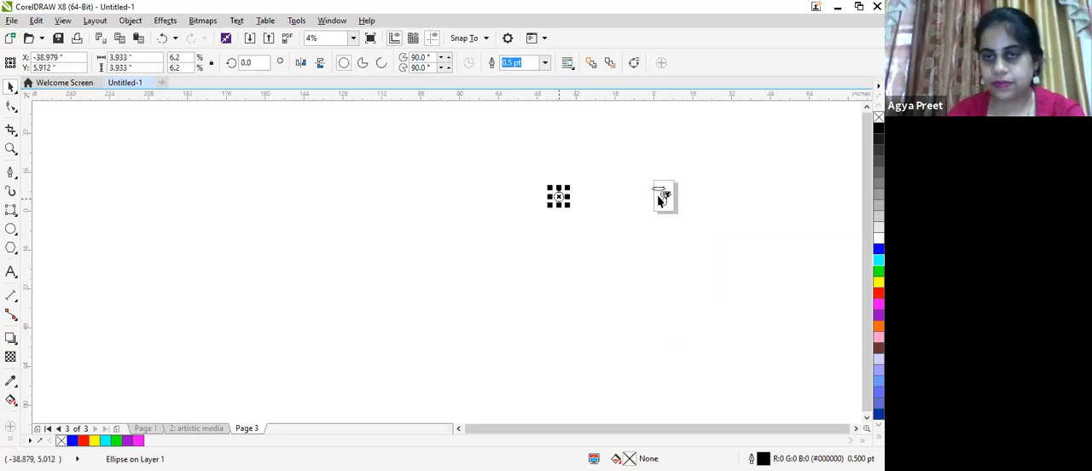
key(p)
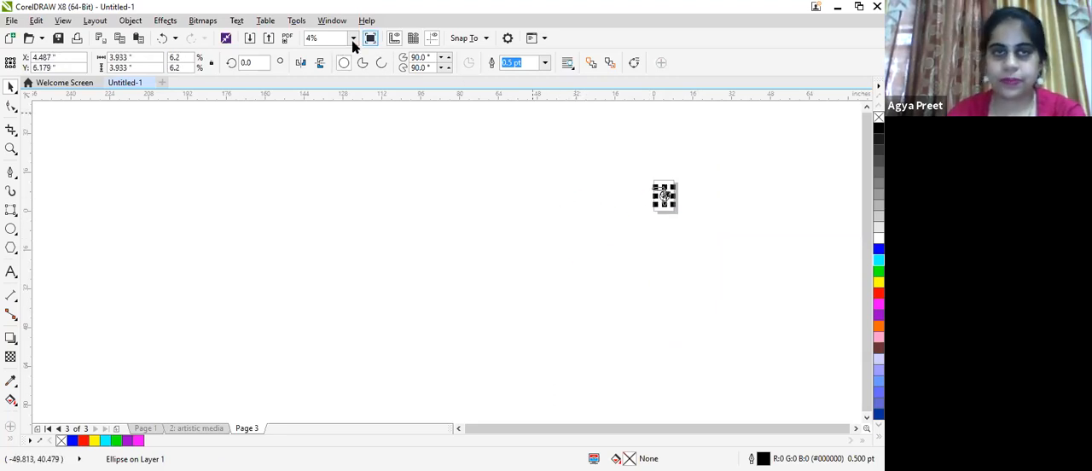
click(353, 37)
click(317, 70)
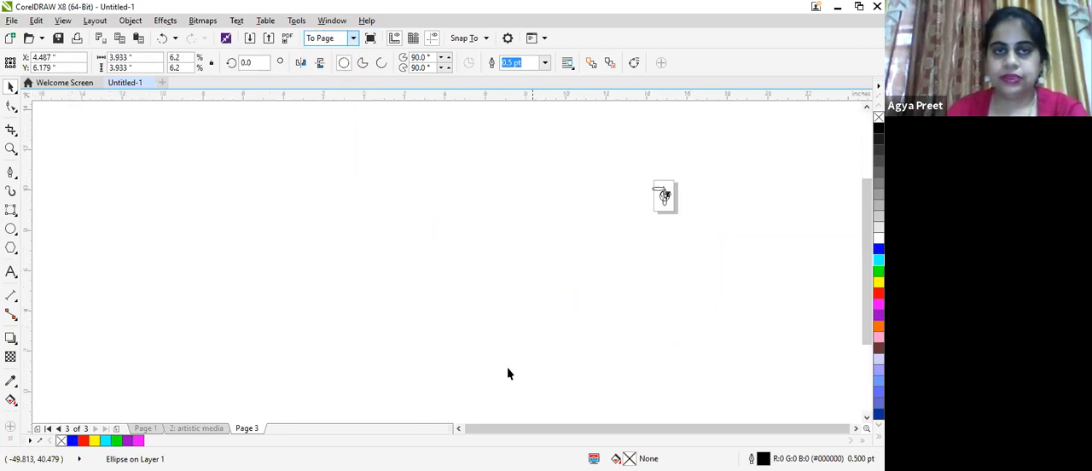
- Draw two ellipses flattened to slanted lines with the 3-Point Ellipse tool, the second about 3.3 by 1.6 inches overall, in the page's lower half
scroll(501, 309, up, 2)
scroll(501, 310, down, 1)
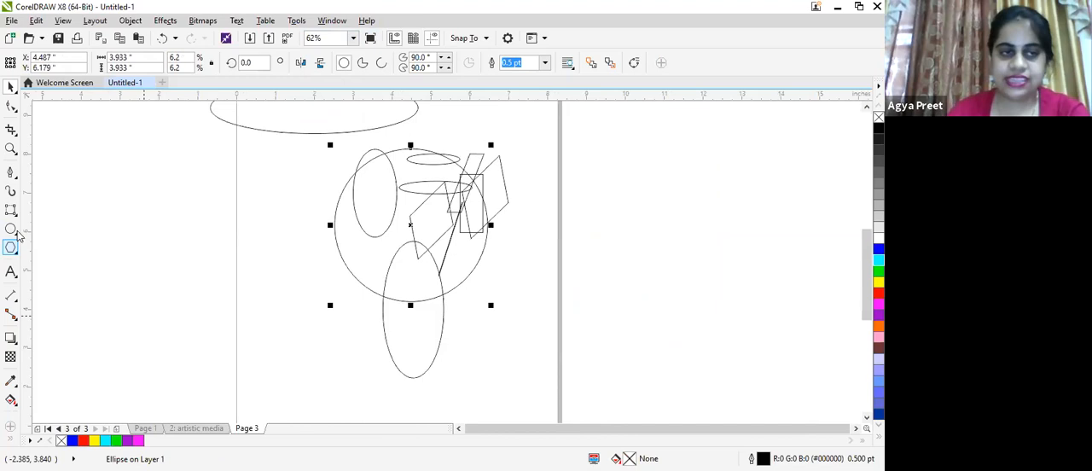
click(14, 233)
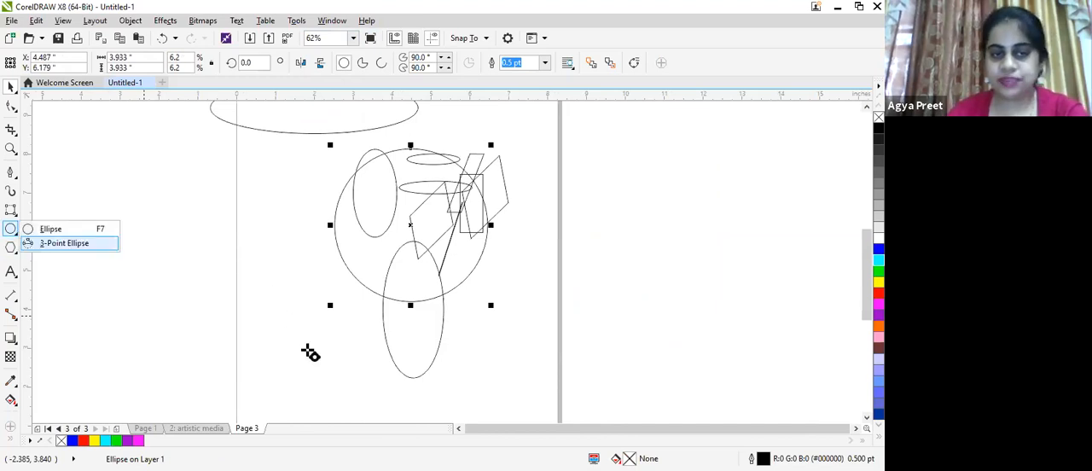
drag(252, 281, 310, 350)
drag(353, 322, 378, 327)
click(411, 320)
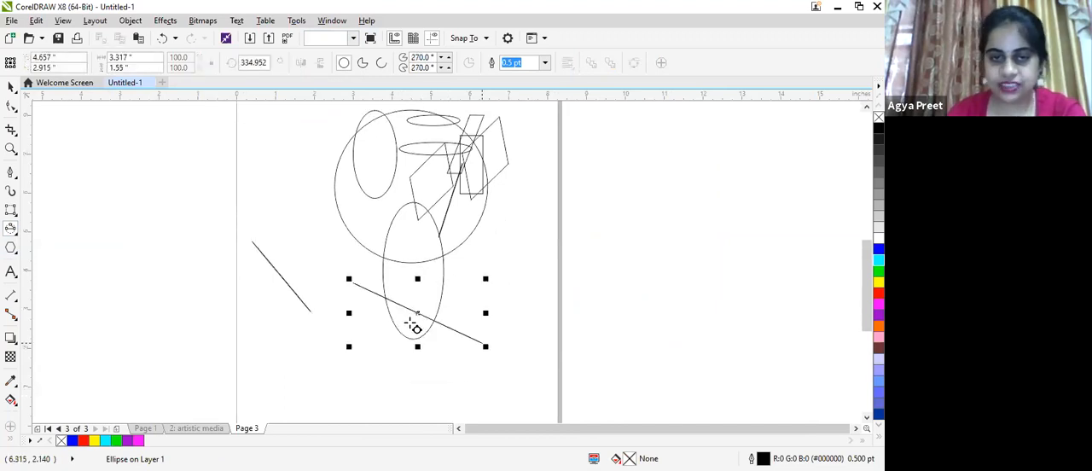
- Draw three 3-point ellipses on and beyond the page's right edge, about 2.1 by 1.8, 1.4 by 1.5 and 5.7 by 1.4 inches overall
mouse_move(511, 263)
mouse_down()
mouse_move(543, 295)
mouse_move(575, 295)
mouse_up()
click(578, 190)
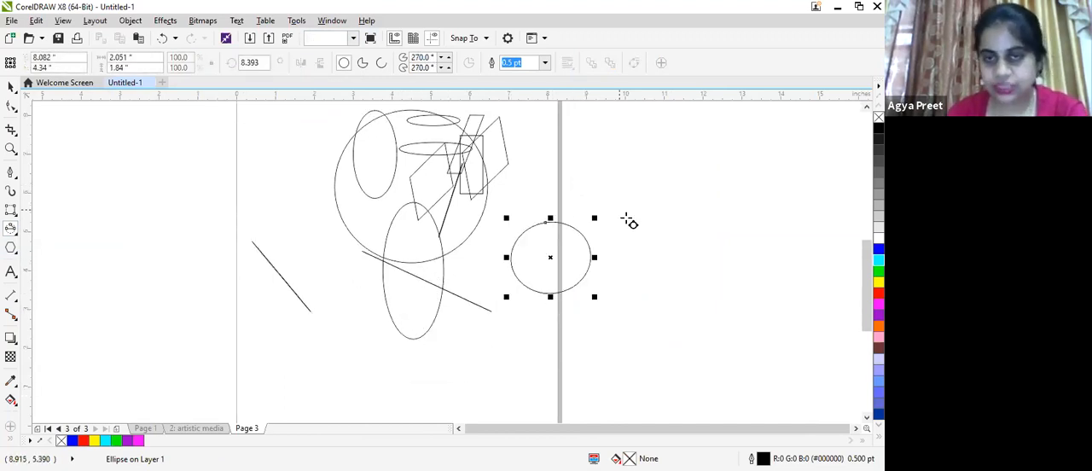
drag(606, 207, 650, 258)
click(673, 245)
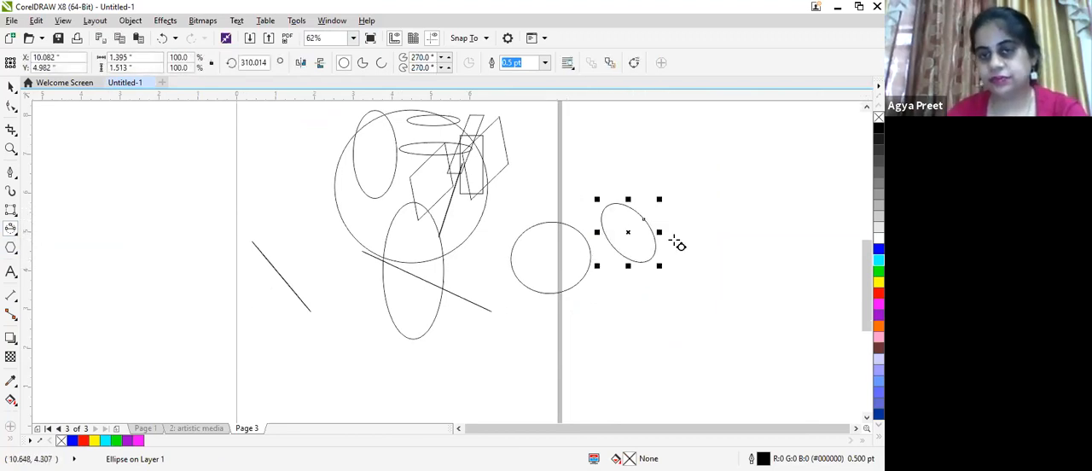
mouse_move(637, 159)
mouse_down()
mouse_move(696, 209)
mouse_move(712, 173)
mouse_up()
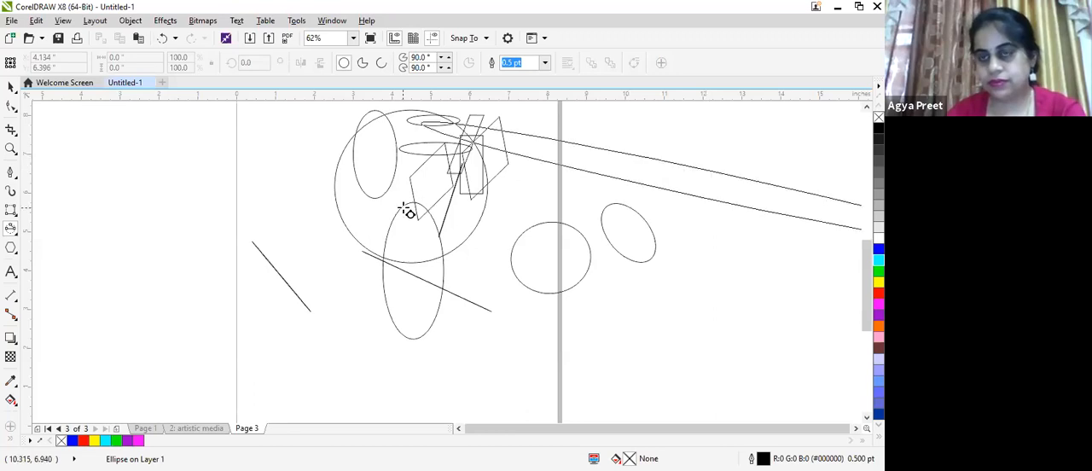
click(587, 232)
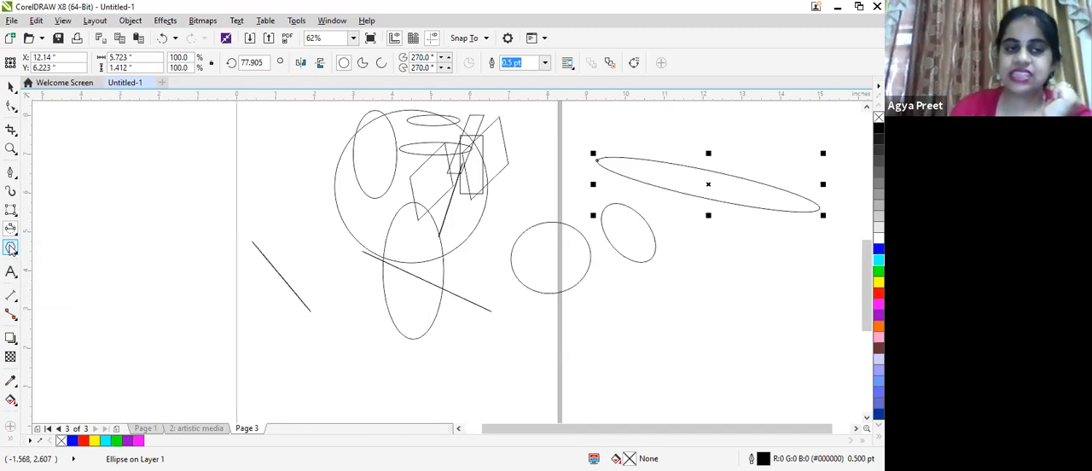
- Draw three five-sided polygons beside and across the page's lower part, the last about 3.5 by 2.1 inches at the lower right corner
click(11, 248)
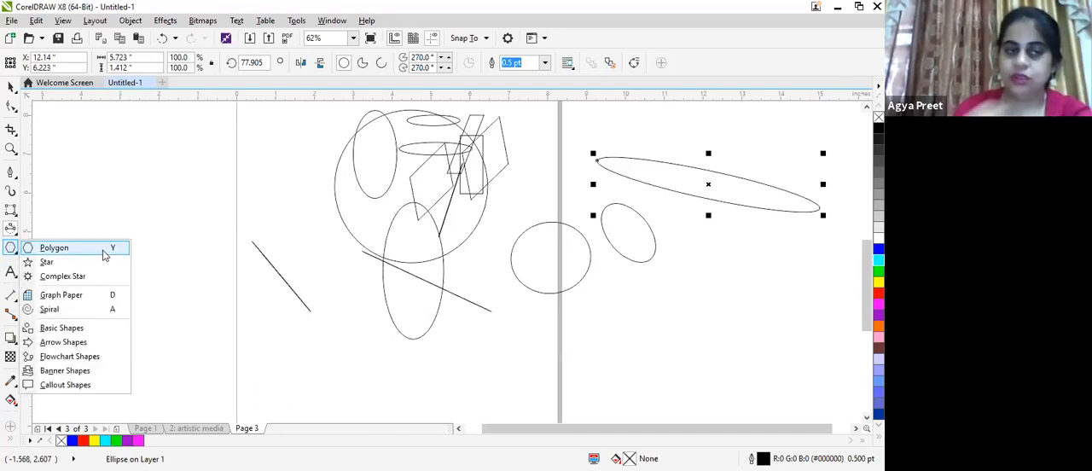
click(104, 254)
drag(95, 139, 260, 283)
drag(189, 305, 418, 405)
drag(470, 339, 608, 366)
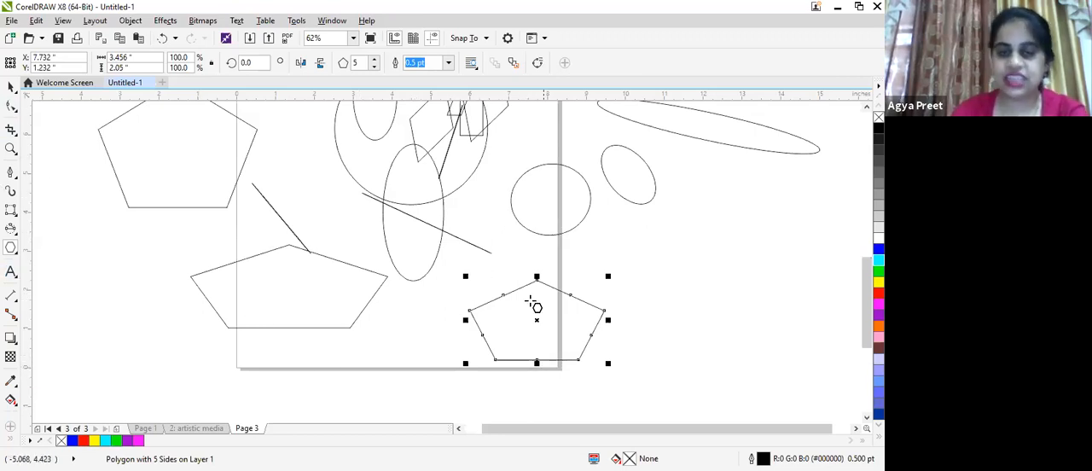
scroll(530, 301, up, 1)
scroll(534, 360, down, 1)
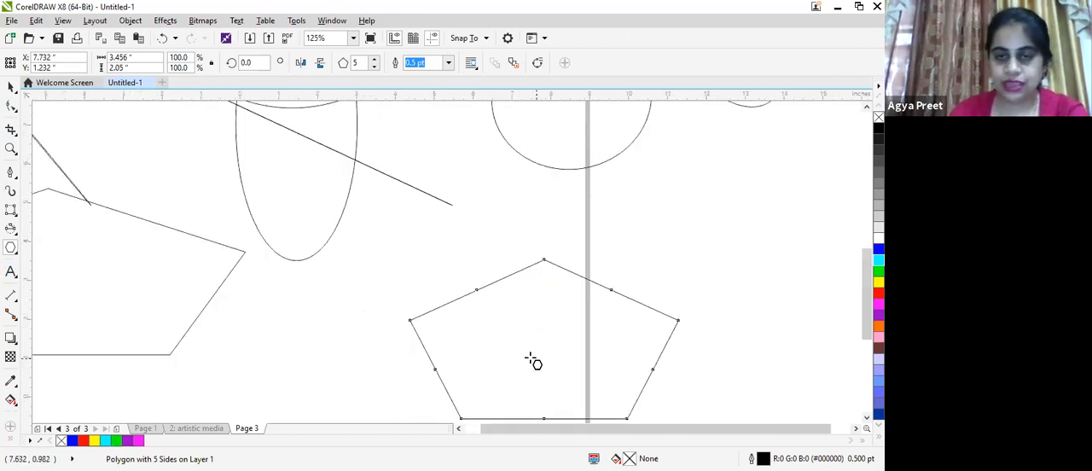
scroll(534, 360, up, 1)
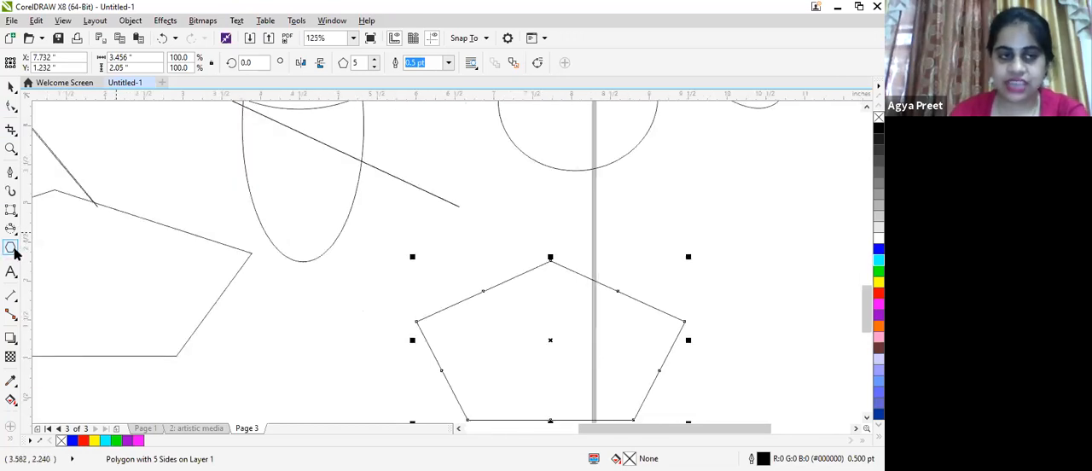
click(25, 249)
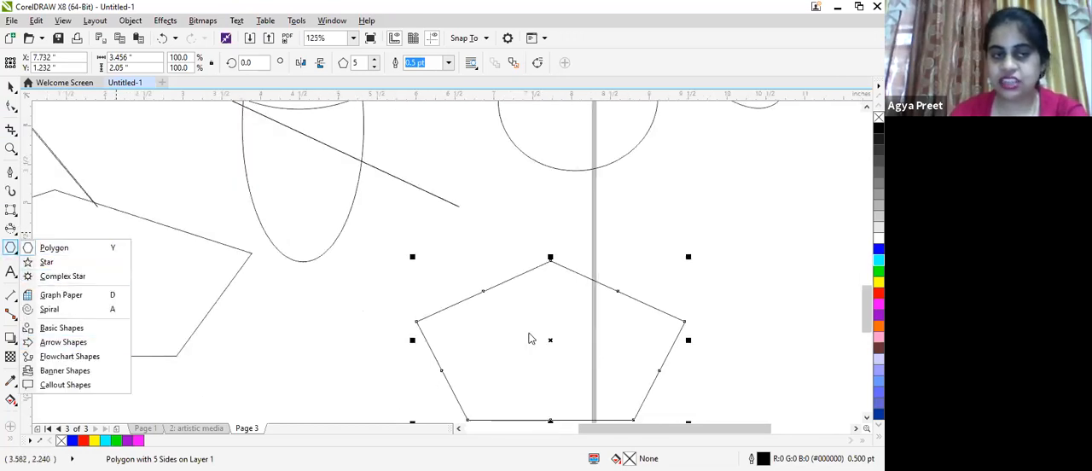
scroll(583, 375, down, 1)
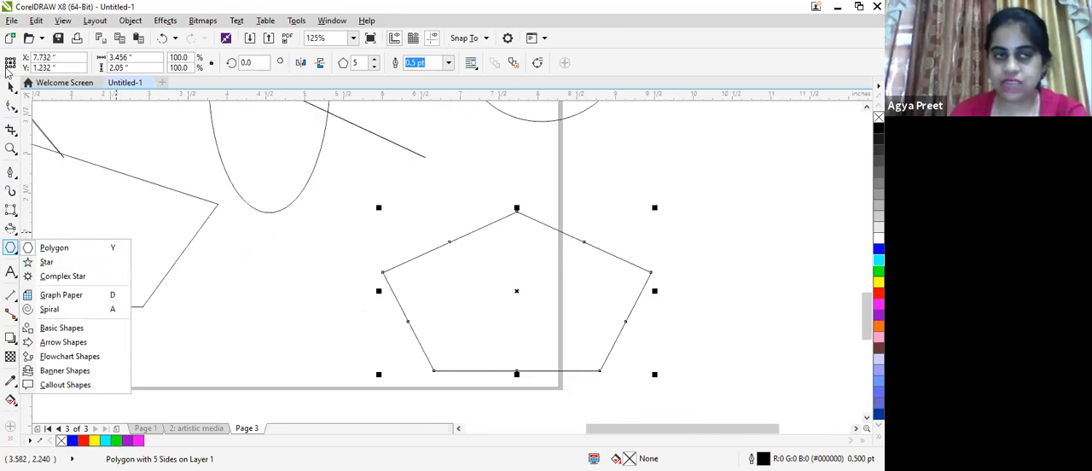
- Add a node near the middle of the lower-right pentagon's bottom edge with the Shape tool and shift it slightly inward
click(11, 105)
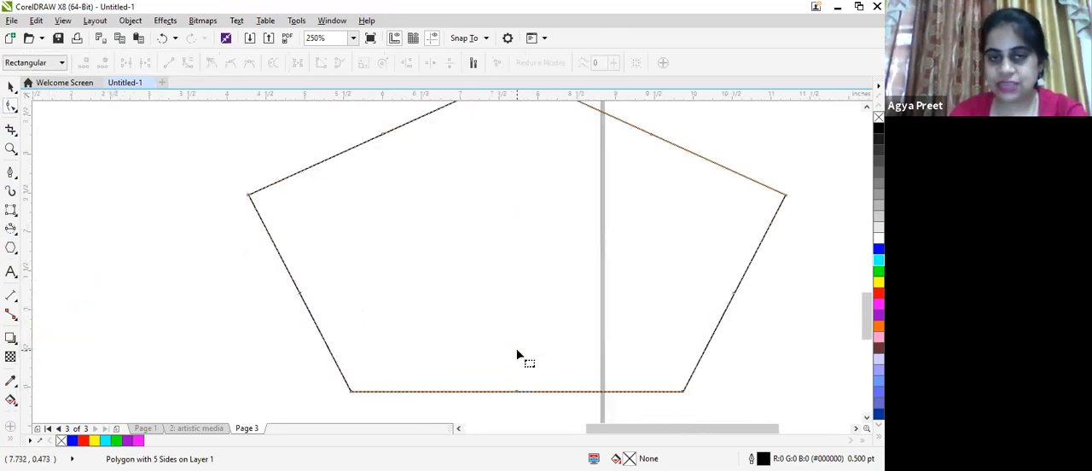
scroll(516, 355, down, 2)
scroll(465, 233, up, 2)
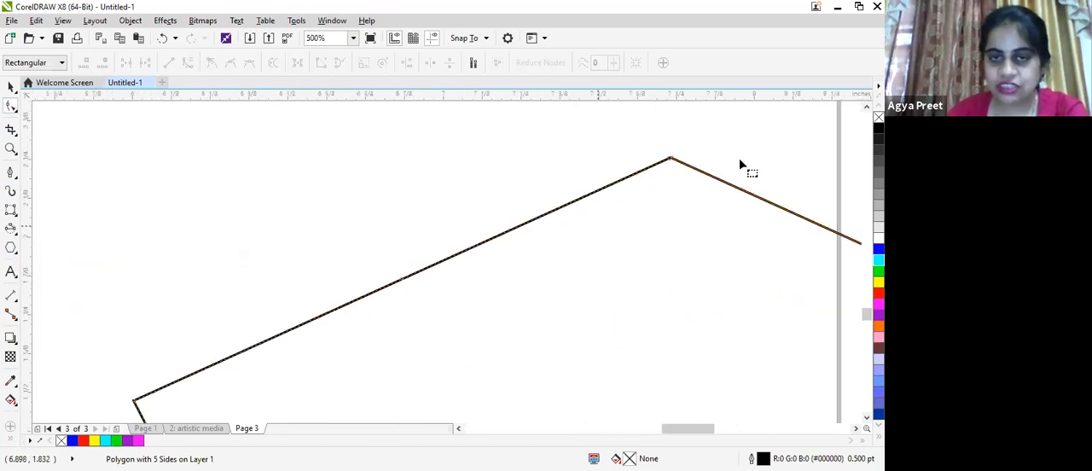
scroll(708, 217, down, 2)
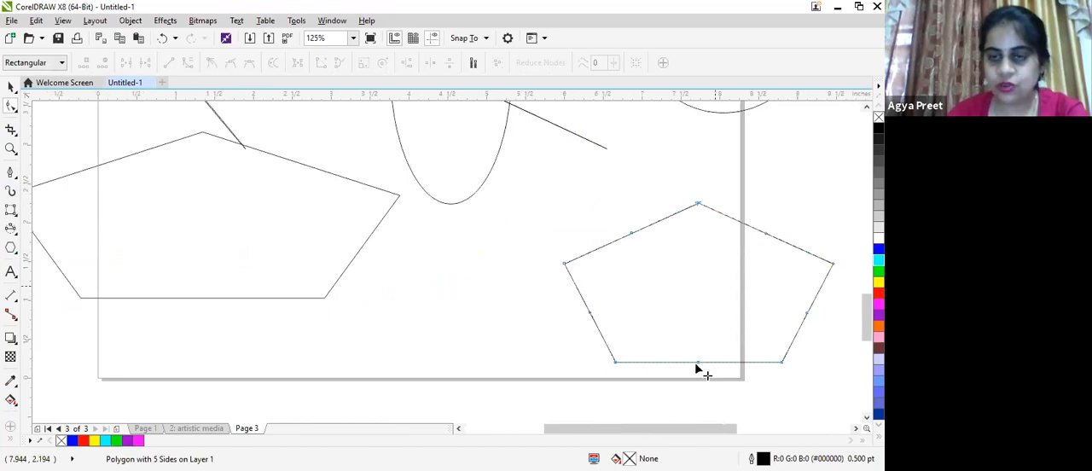
click(709, 361)
double_click(710, 362)
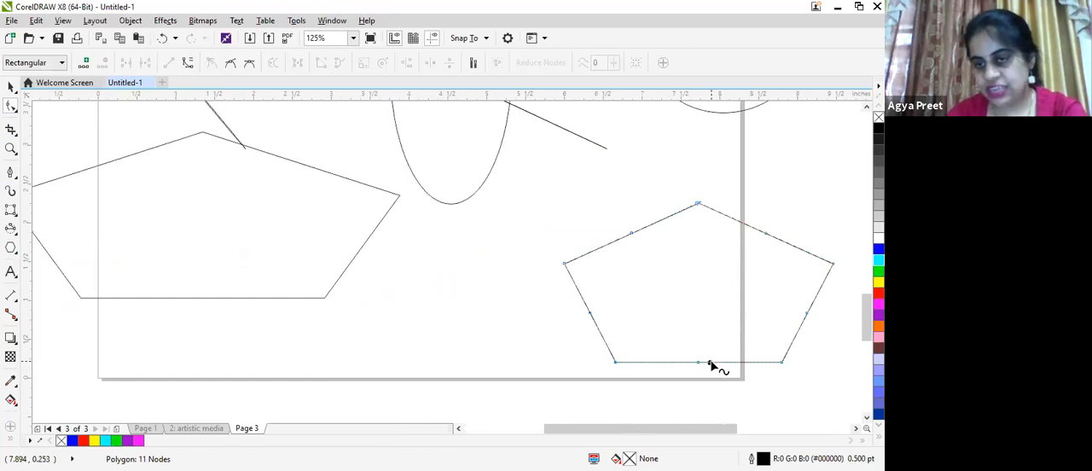
click(715, 362)
mouse_move(715, 362)
mouse_down()
mouse_move(719, 407)
mouse_move(700, 365)
mouse_up()
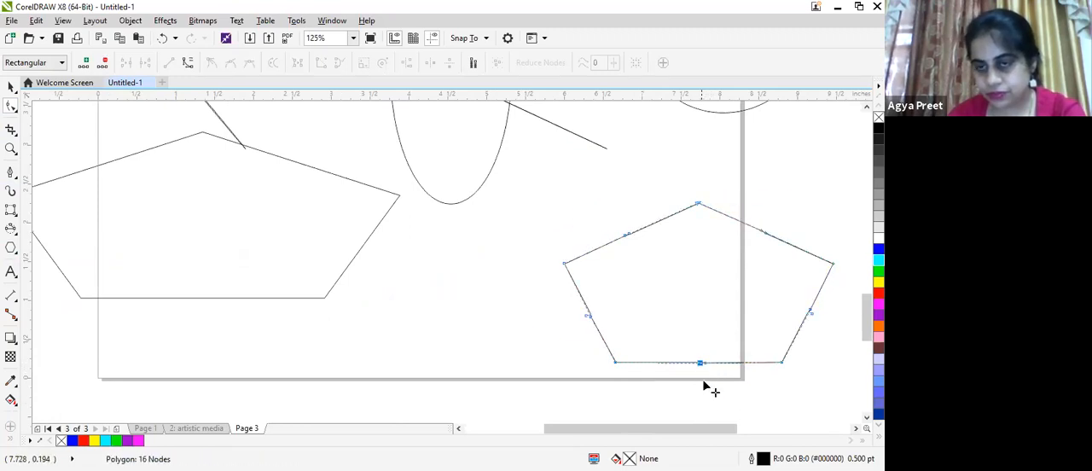
scroll(670, 397, up, 4)
scroll(670, 395, down, 4)
drag(660, 401, 660, 397)
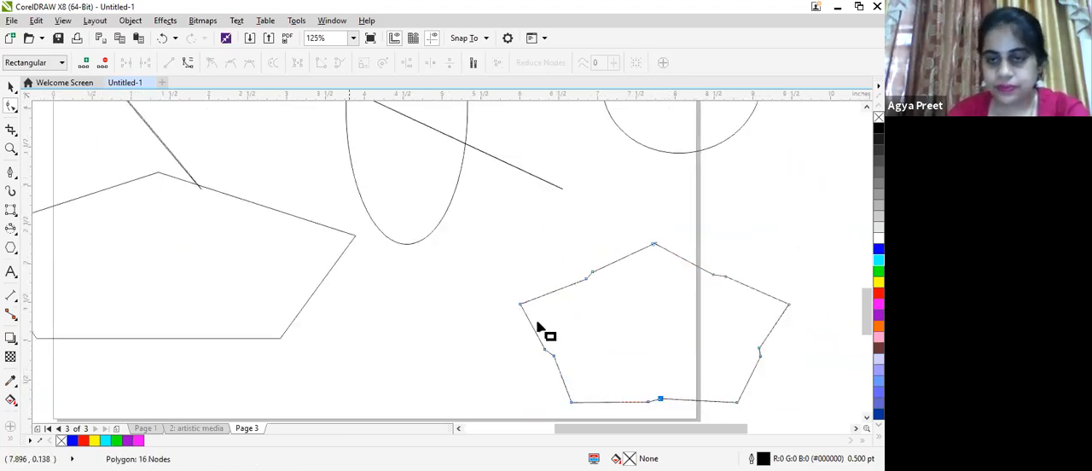
- Select all objects on page 3 and delete them
scroll(554, 273, down, 2)
scroll(570, 295, up, 2)
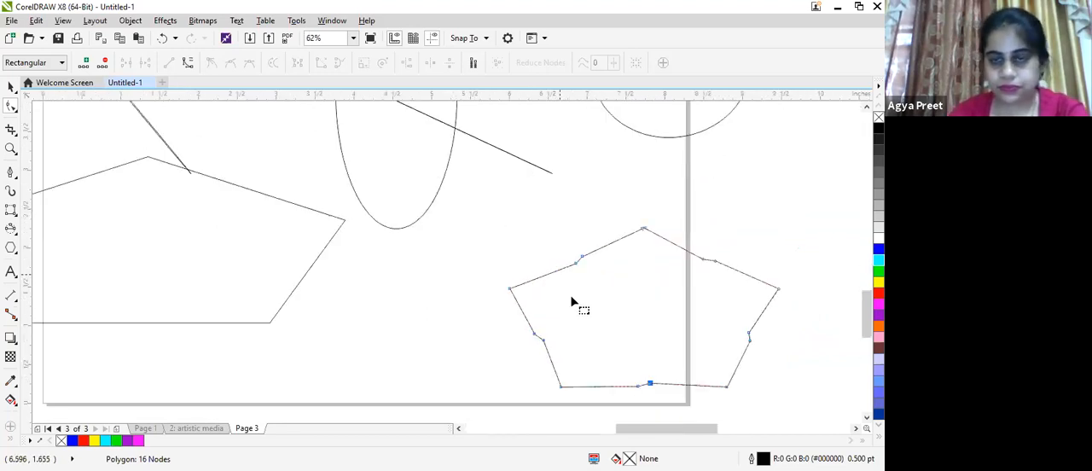
scroll(547, 316, down, 2)
scroll(70, 276, down, 2)
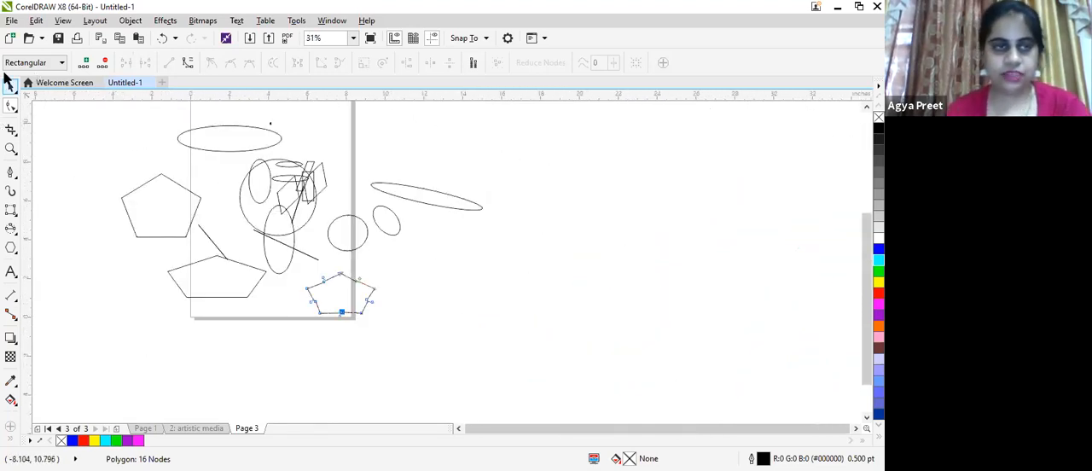
key(space)
key(ctrl+a)
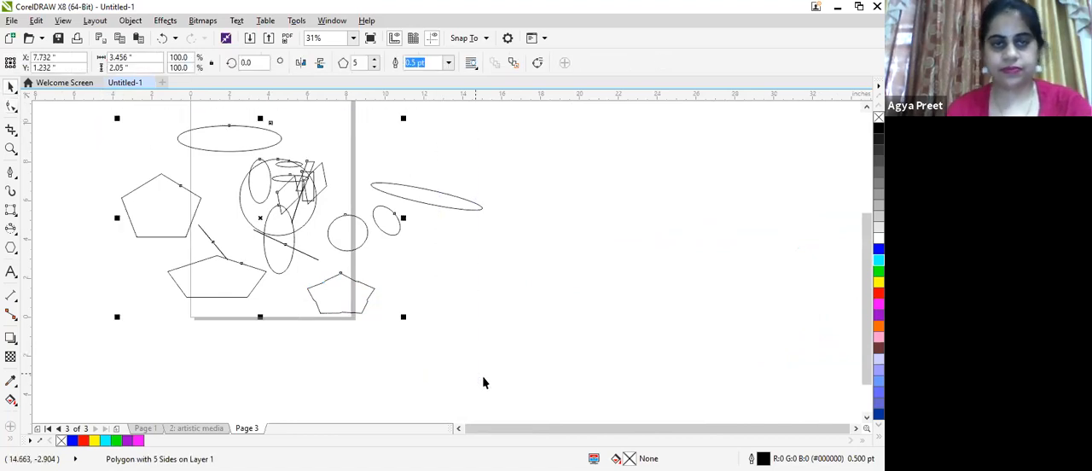
key(Delete)
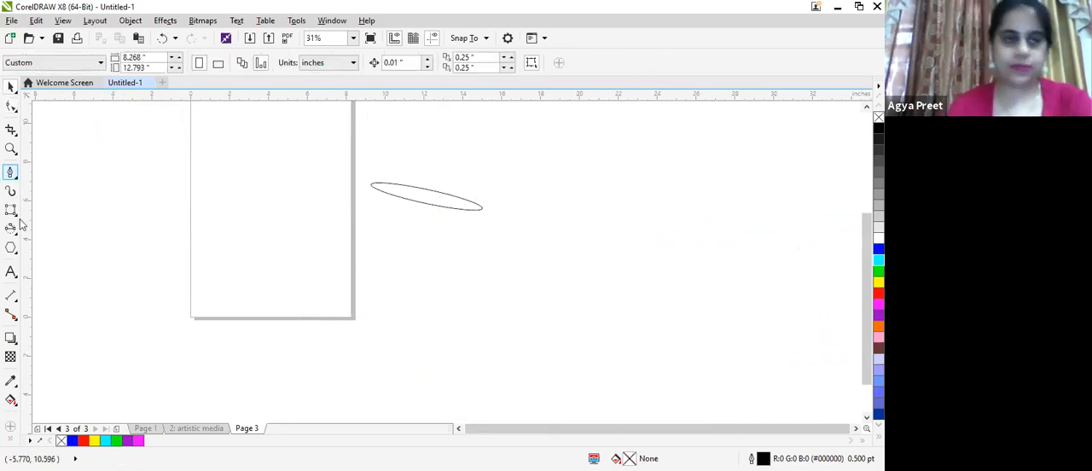
- Draw a five-sided polygon about 5.3 by 6.0 inches in the middle of the page
click(14, 248)
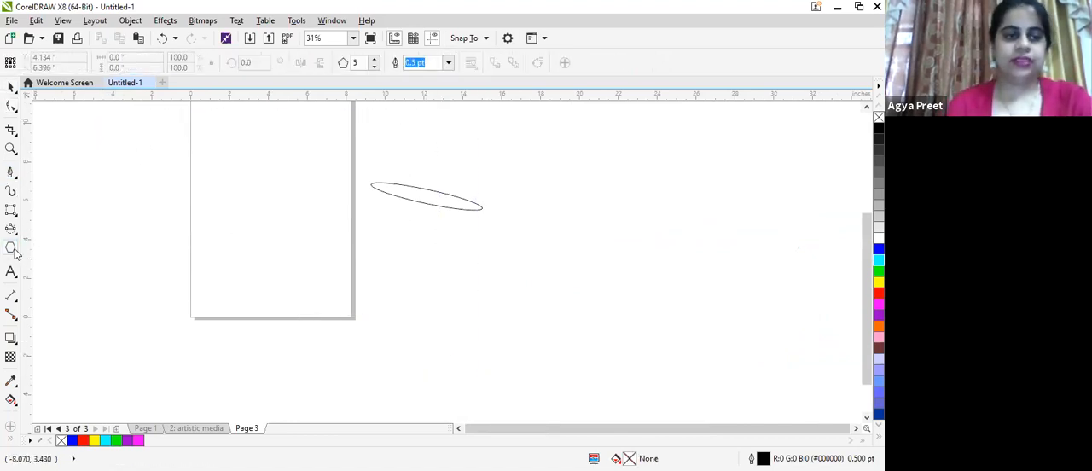
click(10, 249)
click(53, 248)
drag(229, 117, 276, 210)
drag(330, 253, 336, 240)
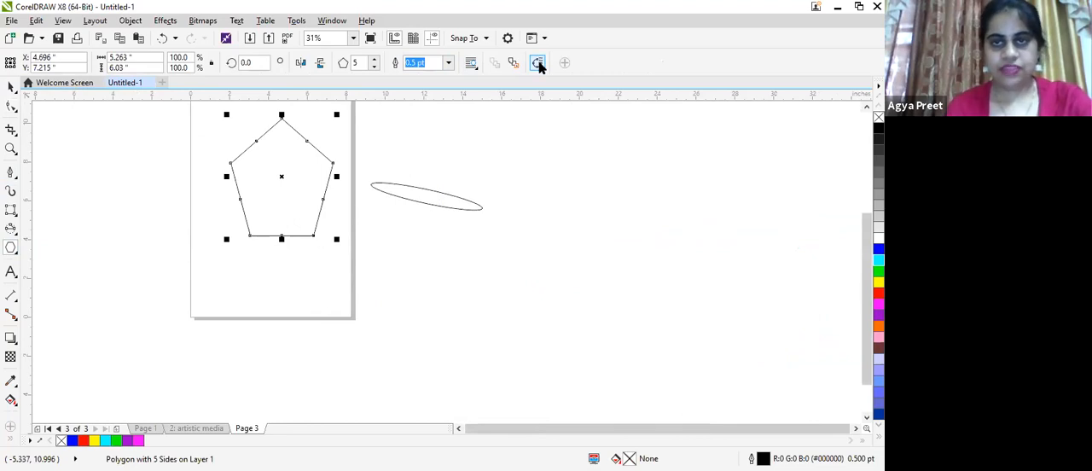
- Convert the pentagon to curves and pull its bottom-middle and lower-left nodes outward with the Shape tool
key(ctrl+q)
click(11, 106)
click(283, 237)
drag(283, 237, 279, 268)
drag(245, 227, 230, 247)
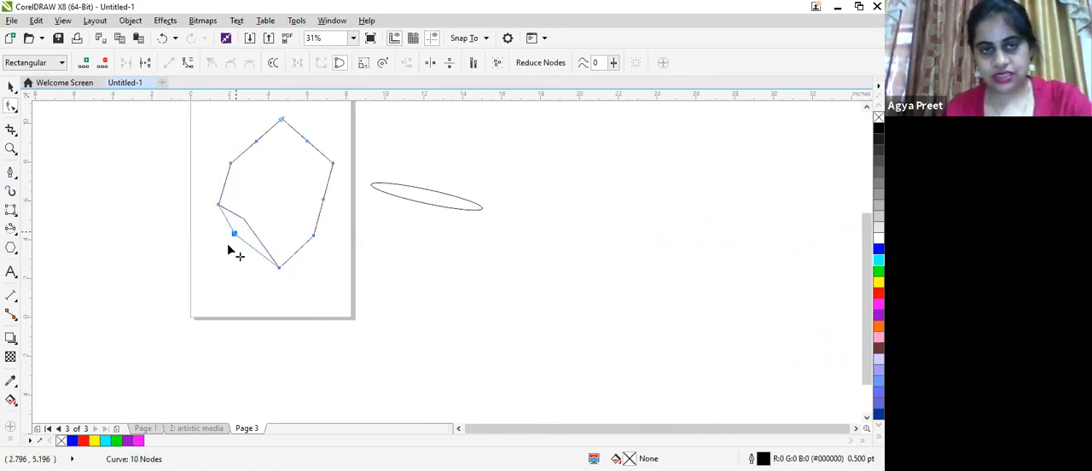
- Pull the curve's two lower-right nodes out to the page's right edge and move its upper-right corner node upward
click(313, 235)
mouse_move(335, 249)
mouse_down()
mouse_move(358, 260)
mouse_move(351, 256)
mouse_up()
drag(324, 203, 356, 192)
drag(332, 165, 287, 128)
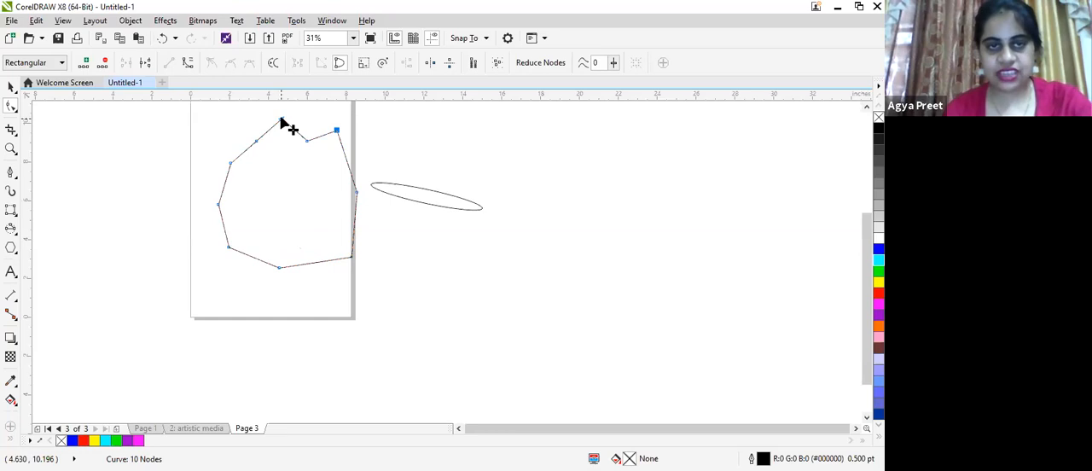
- Delete the curve's top, upper-right, upper-left and lower-left nodes to leave a six-cornered outline
click(337, 131)
key(Delete)
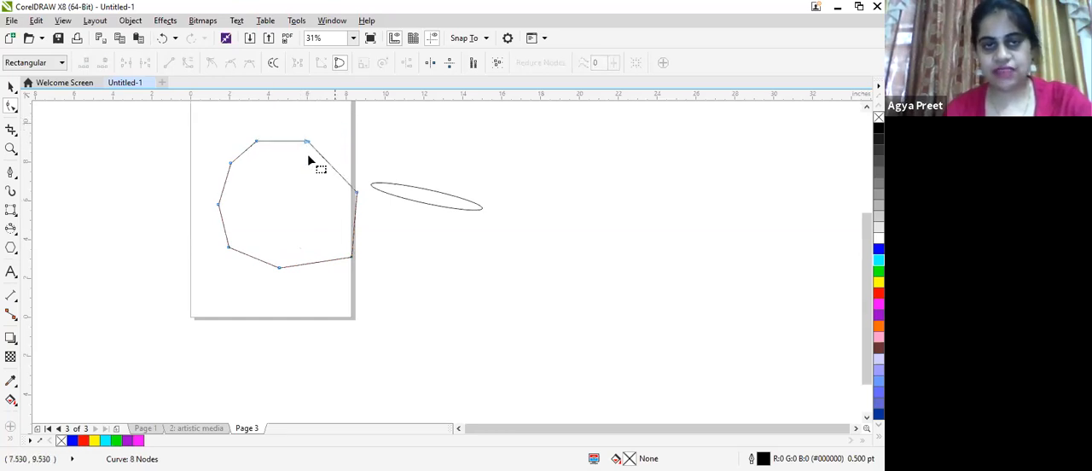
click(230, 163)
key(Delete)
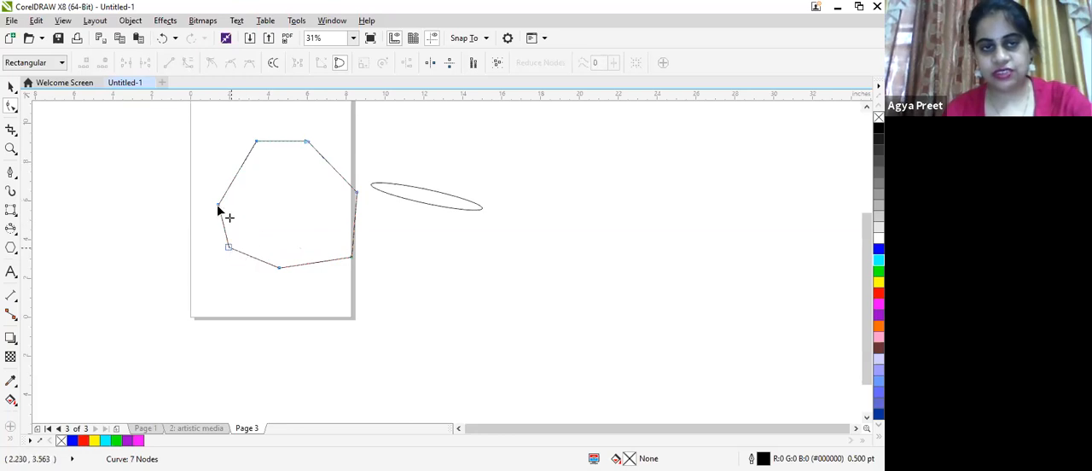
click(230, 249)
key(Delete)
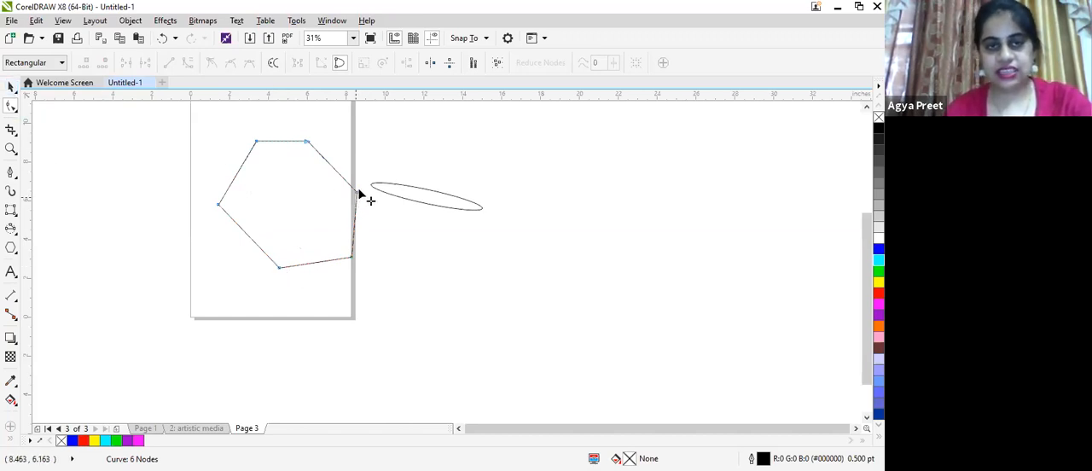
- Reposition the outline's right, bottom, lower-right and top-right nodes to form a hexagon about 6.6 by 6.0 inches overall
drag(357, 195, 341, 174)
drag(279, 268, 265, 247)
drag(349, 257, 314, 227)
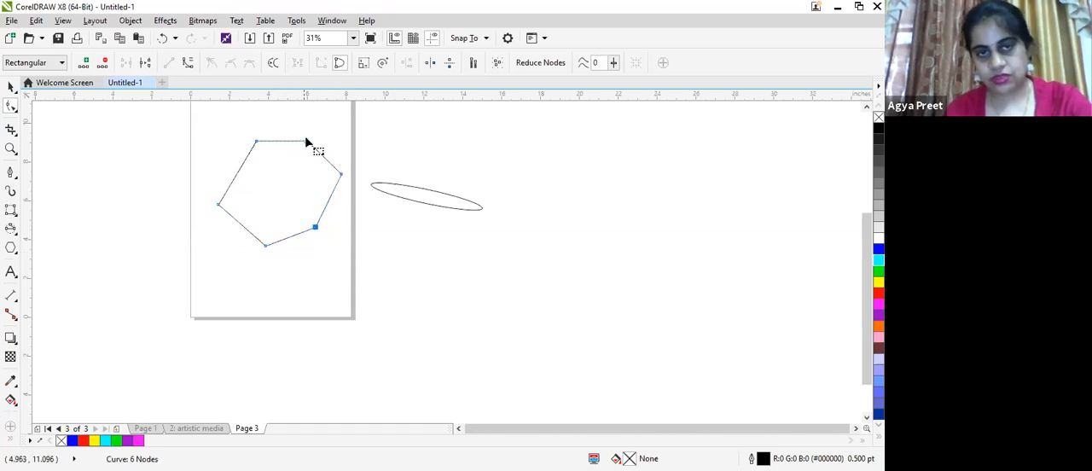
drag(306, 141, 290, 131)
drag(341, 175, 346, 176)
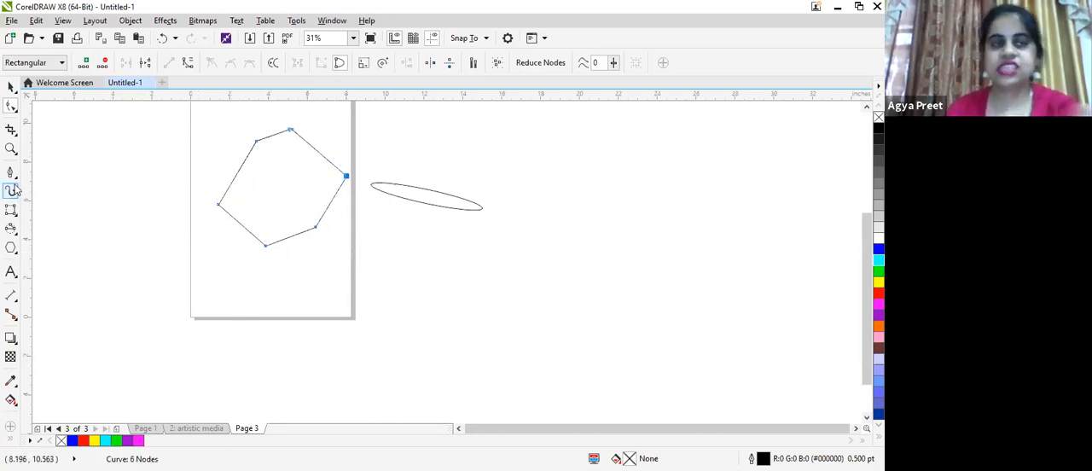
key(space)
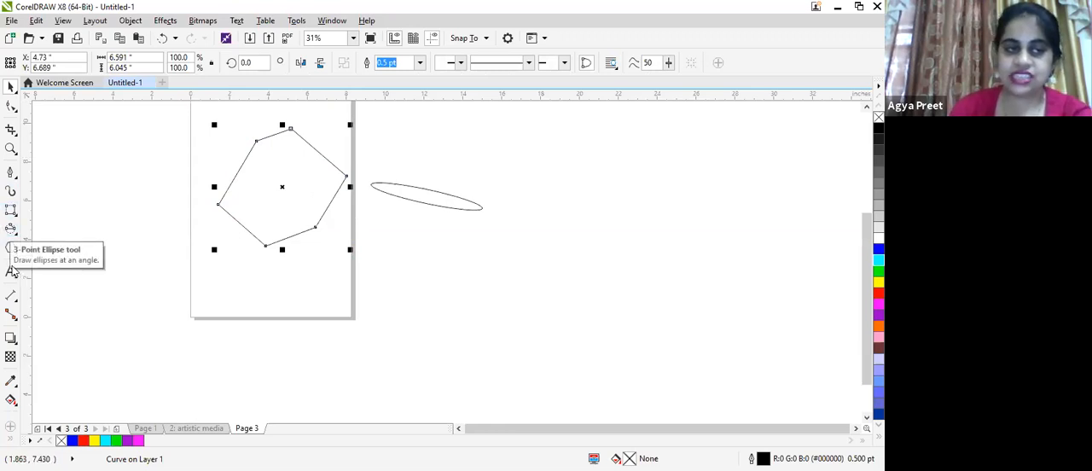
- Draw four five-pointed stars with the Star tool beside the page, the first about 9.6 by 4.9 and the last 7.4 by 6.4 inches
click(10, 248)
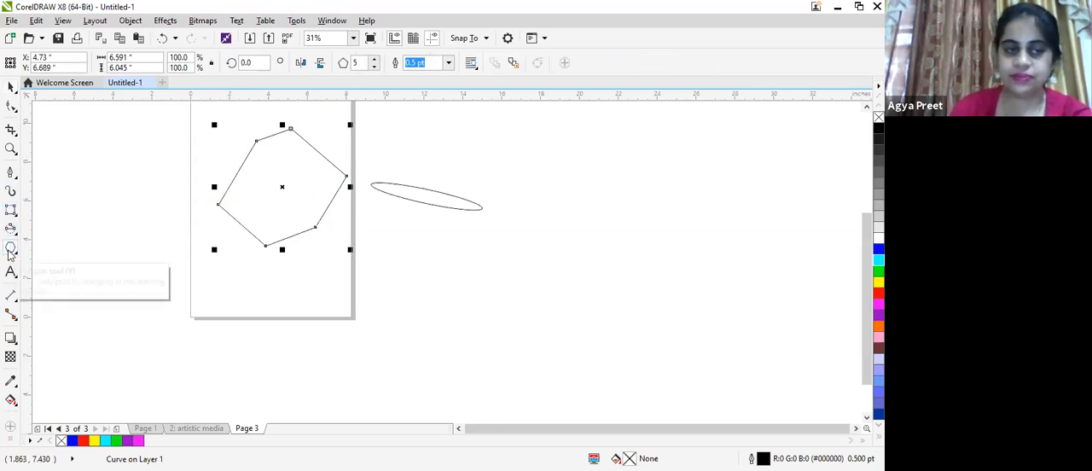
click(12, 251)
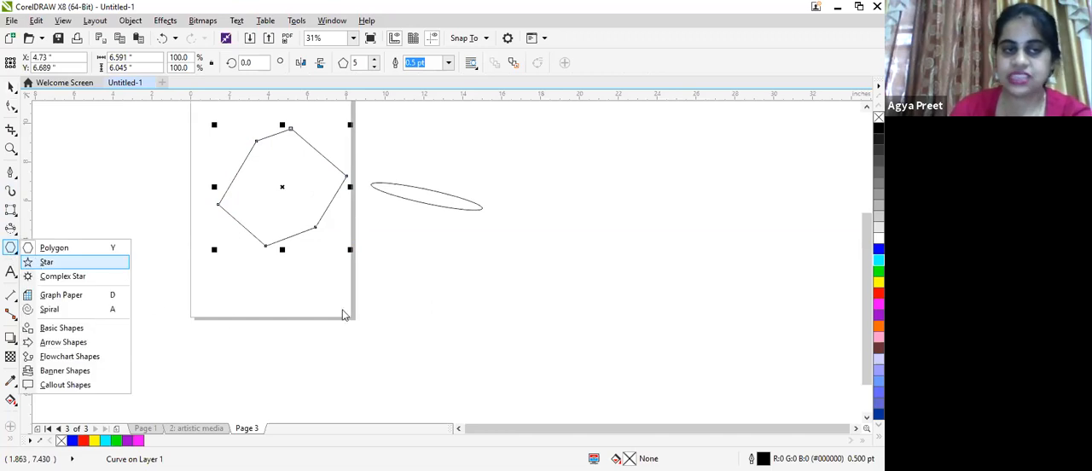
click(40, 267)
drag(419, 270, 609, 371)
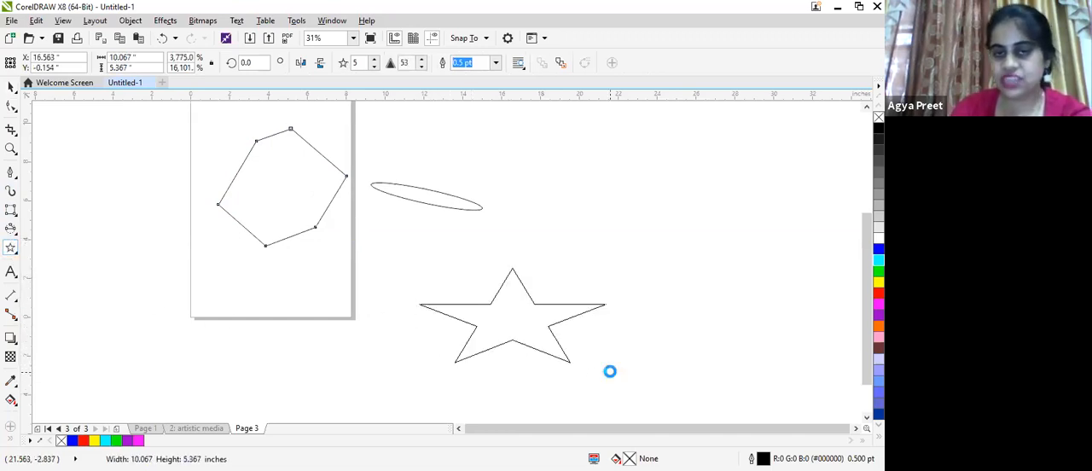
drag(528, 169, 623, 292)
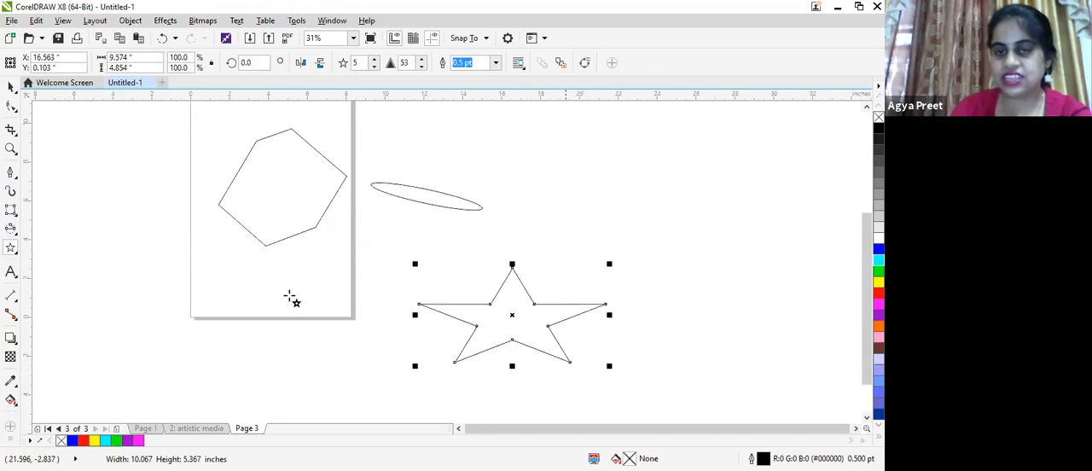
drag(266, 245, 499, 394)
drag(408, 203, 556, 331)
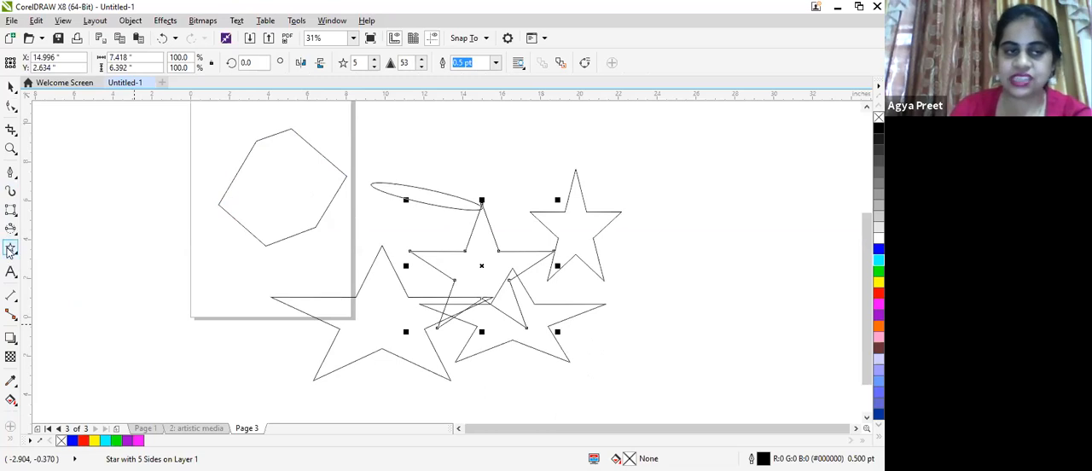
- Draw four nine-pointed complex stars across and beside the page, the last about 5.7 by 2.6 inches above the plain stars
click(12, 249)
click(63, 276)
drag(85, 170, 231, 328)
drag(169, 271, 544, 184)
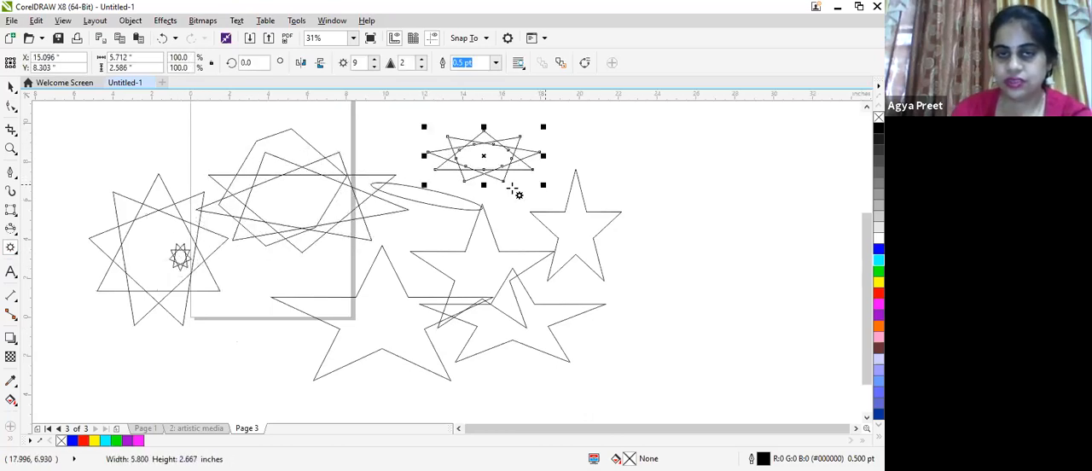
- Draw a large 7 by 7 graph-paper grid right of the stars and delete the extra tiny grid drawn in its lower-left cell
click(10, 249)
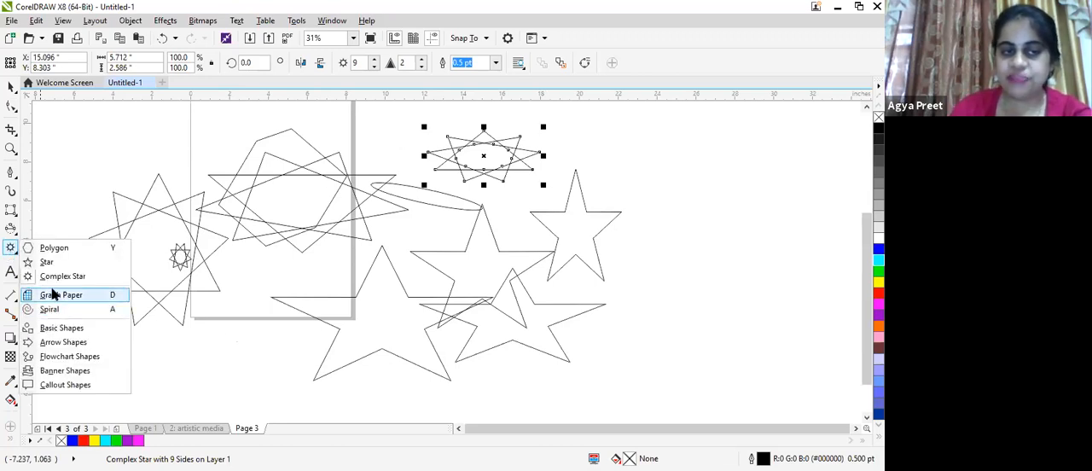
click(54, 295)
drag(604, 118, 777, 349)
click(614, 327)
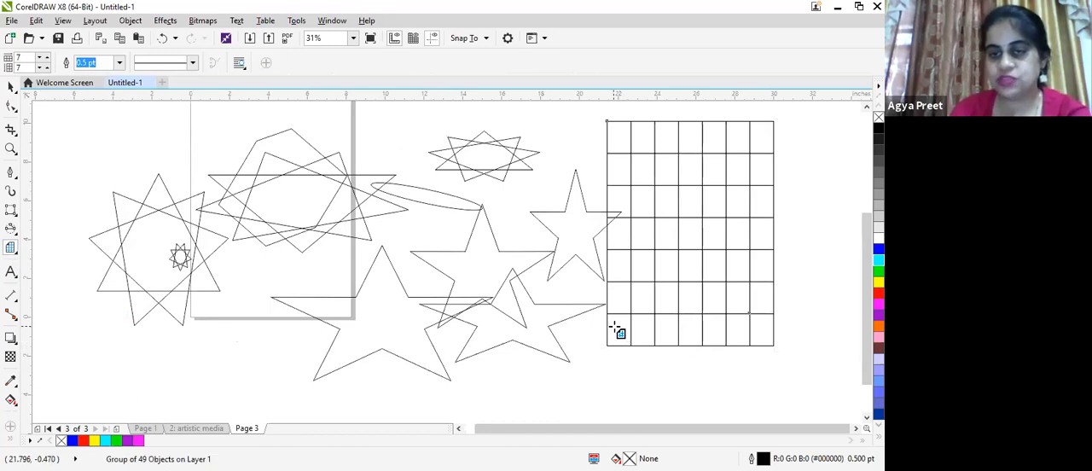
drag(613, 324, 632, 350)
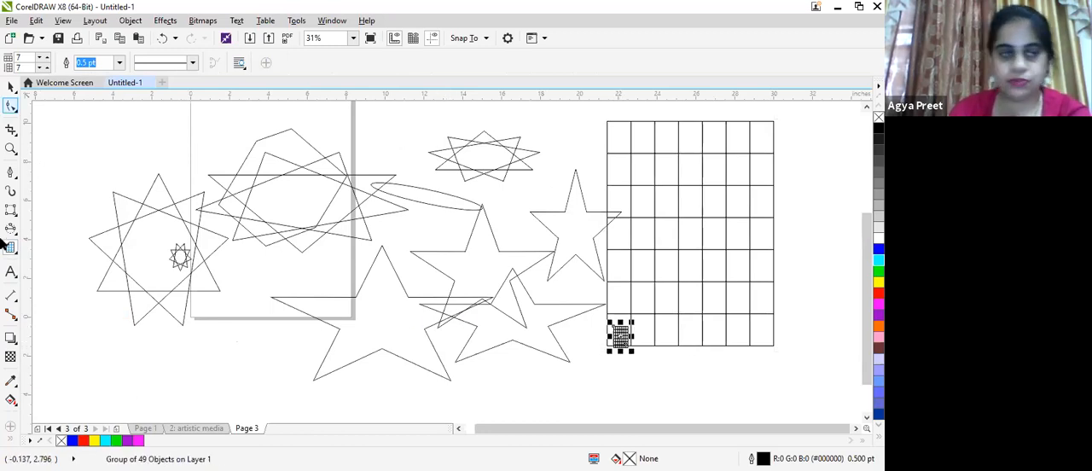
key(Delete)
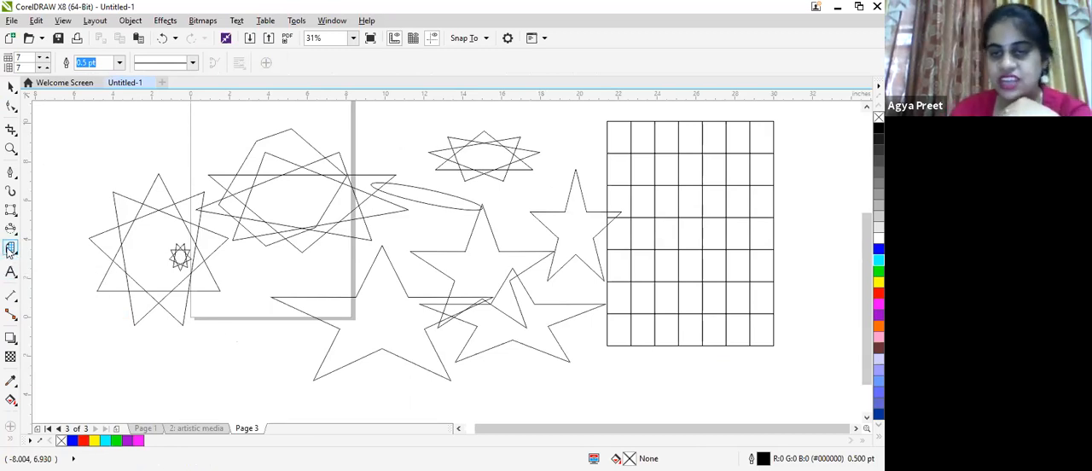
- Draw a diagonal row of small five-pointed stars across the grid's cells, the last in the top-right cell about 0.7 by 1.0 inch
mouse_move(627, 350)
mouse_down()
mouse_move(613, 326)
mouse_move(633, 288)
mouse_up()
drag(661, 255, 678, 275)
drag(685, 224, 696, 244)
drag(724, 212, 711, 194)
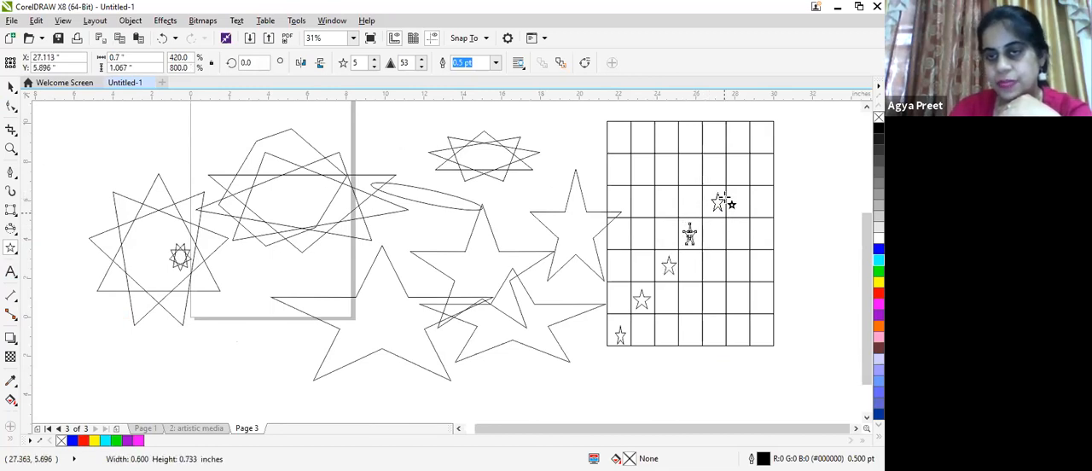
mouse_move(734, 162)
mouse_down()
mouse_move(743, 177)
mouse_move(758, 137)
mouse_move(774, 157)
mouse_up()
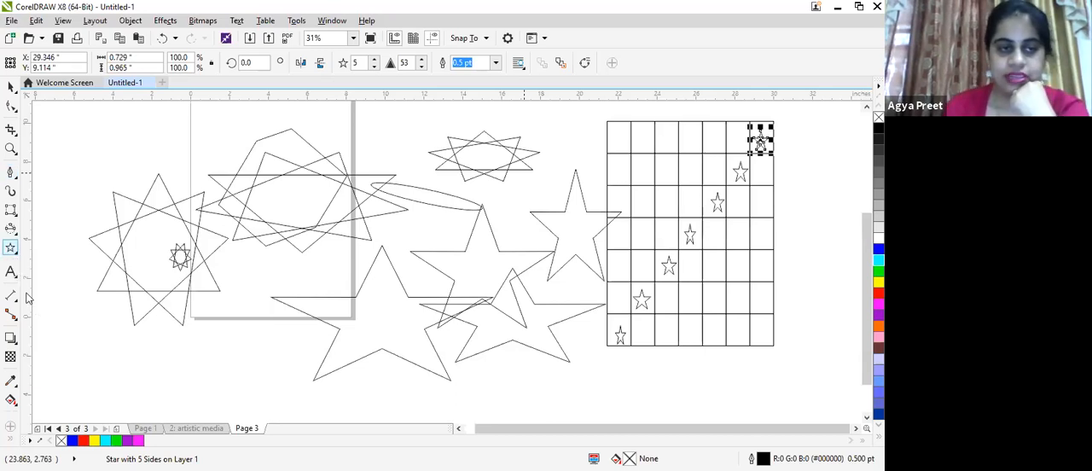
- Draw three ten-revolution spirals, one over the page and two larger ones to its right, and stretch the lower spiral upward
click(11, 253)
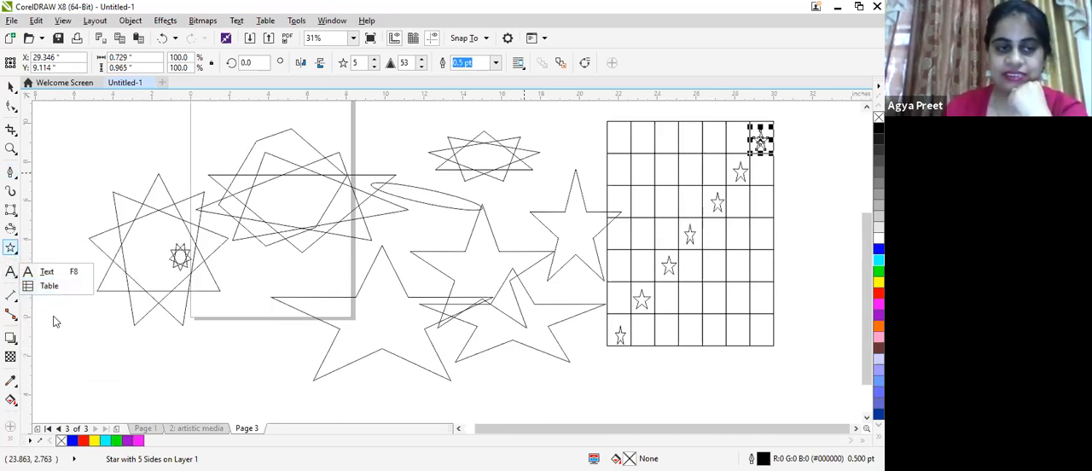
click(50, 313)
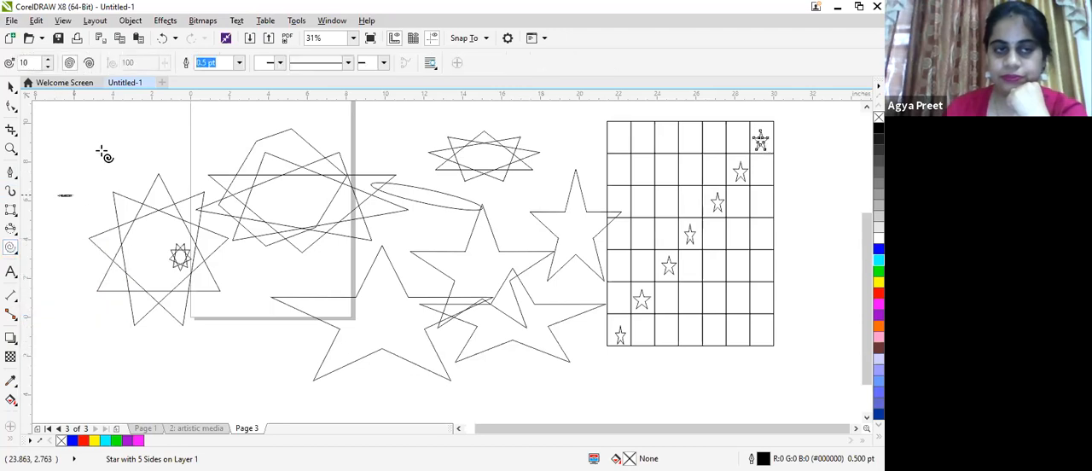
drag(58, 198, 318, 120)
scroll(190, 247, down, 5)
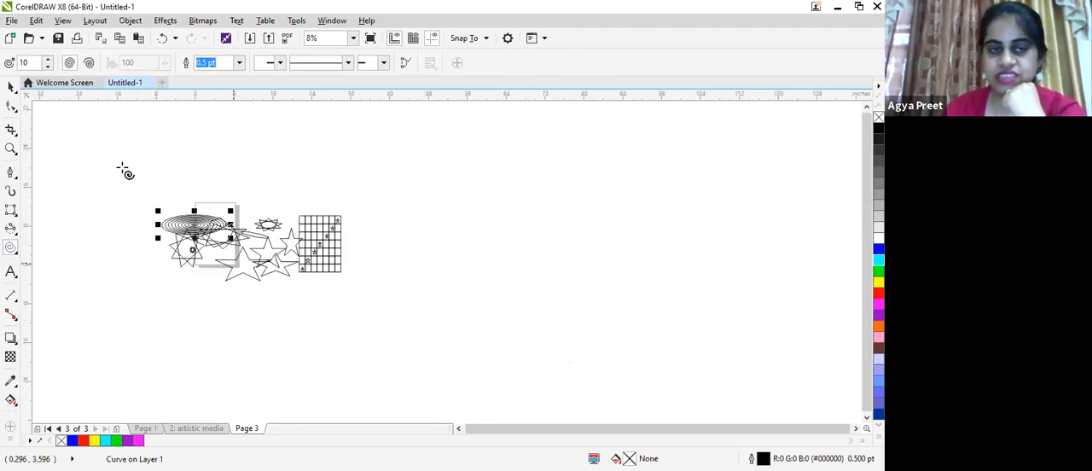
drag(414, 236, 659, 129)
drag(468, 292, 687, 390)
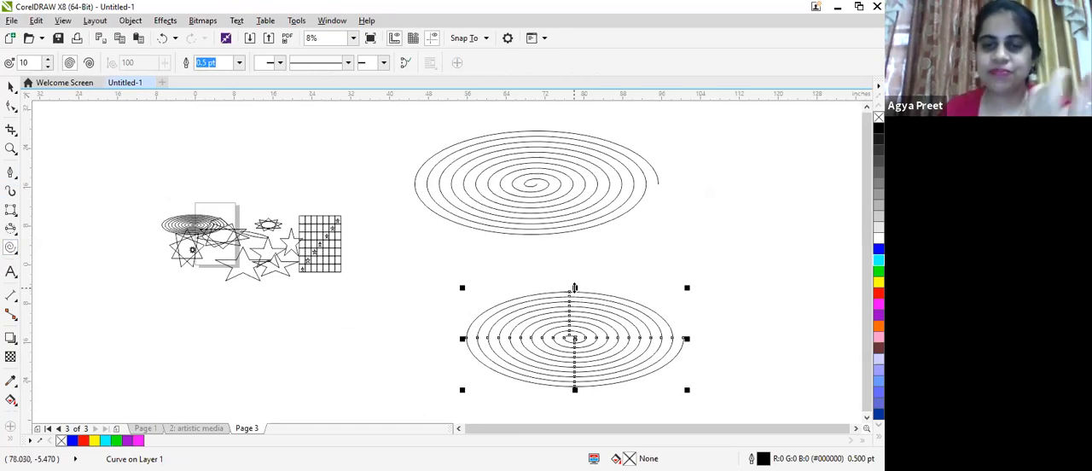
drag(575, 287, 579, 244)
drag(584, 258, 583, 244)
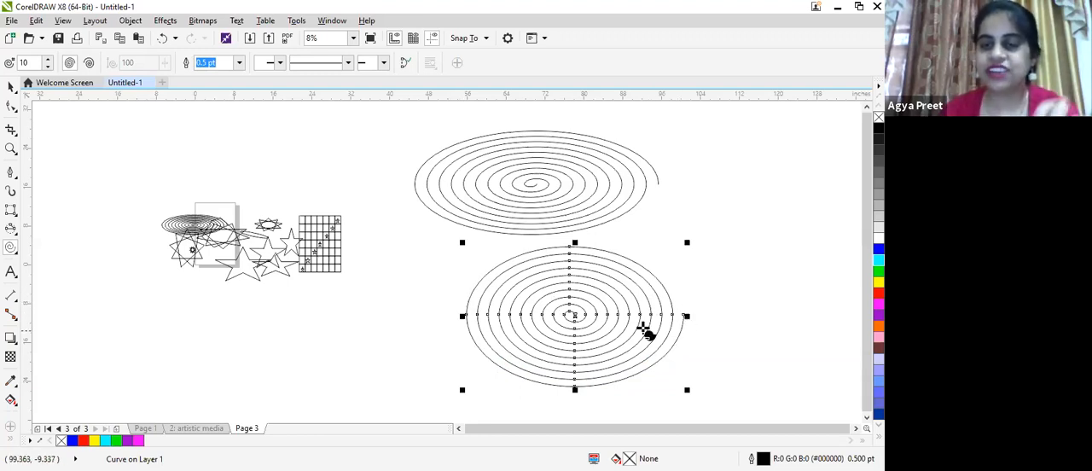
- Reshape the lower spiral with the Shape tool by pulling its outer end and several right-side nodes outward
click(11, 106)
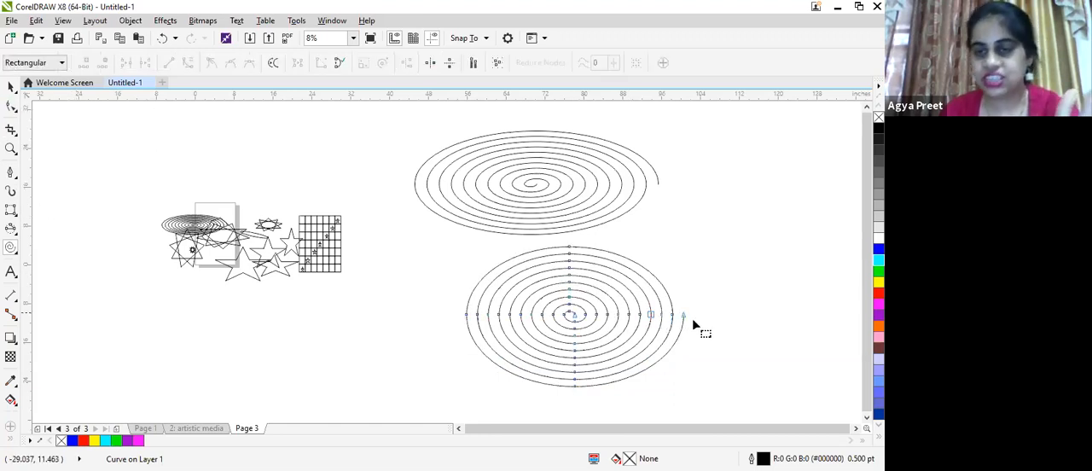
drag(692, 322, 775, 359)
scroll(562, 393, down, 1)
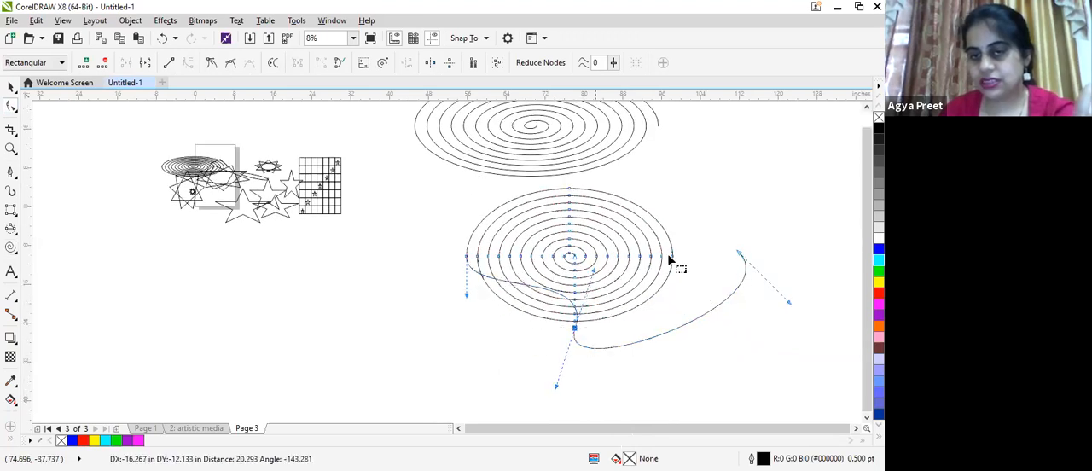
drag(672, 255, 703, 198)
drag(653, 254, 666, 202)
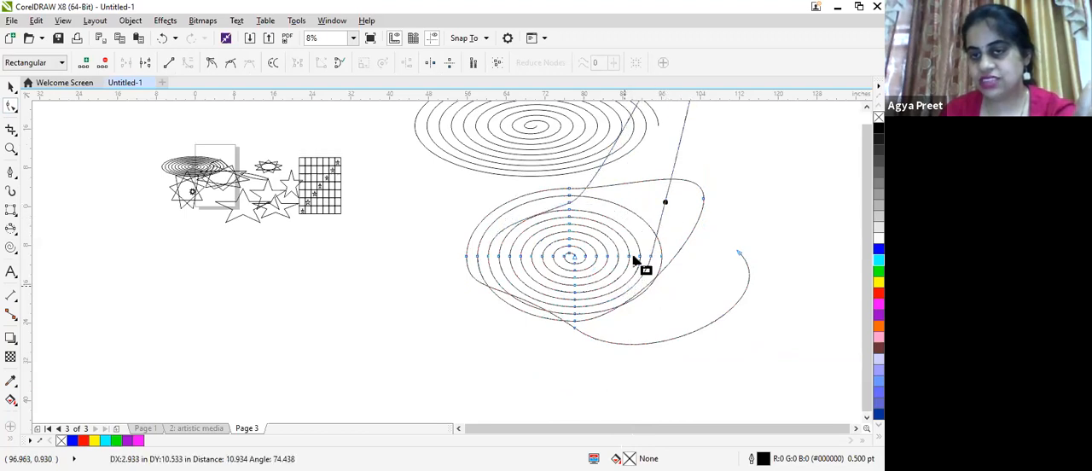
drag(640, 257, 675, 293)
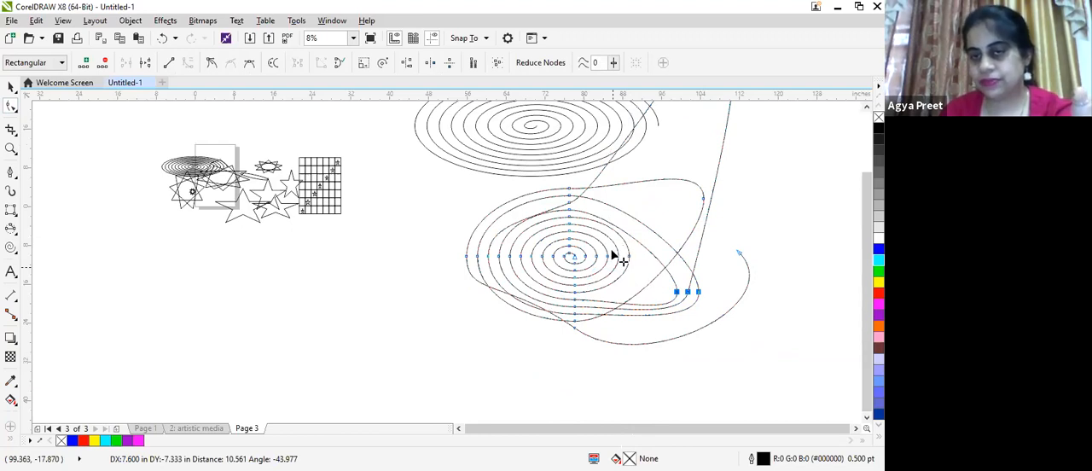
click(618, 256)
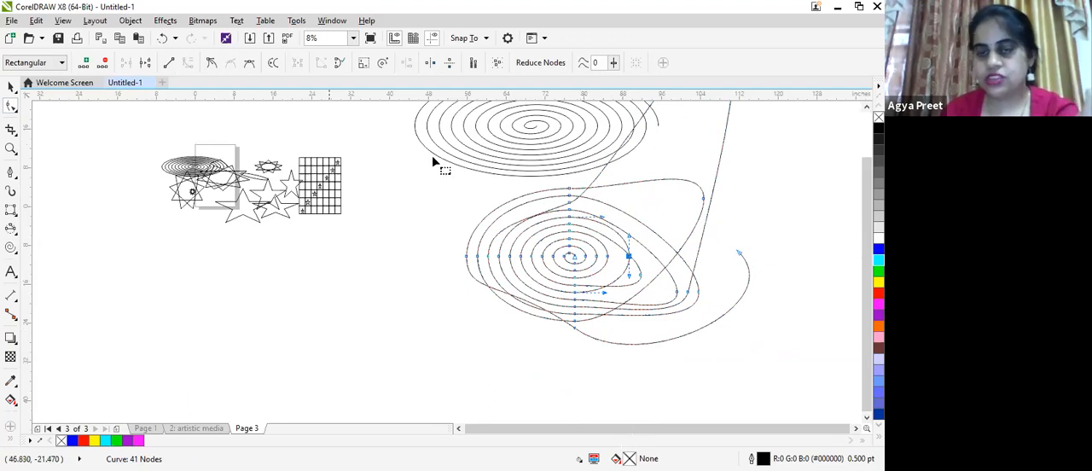
- Draw two teardrops with the Basic Shapes tool, a wide one below the page and a taller one about 44.3 by 64.3 inches beside it
scroll(201, 137, down, 2)
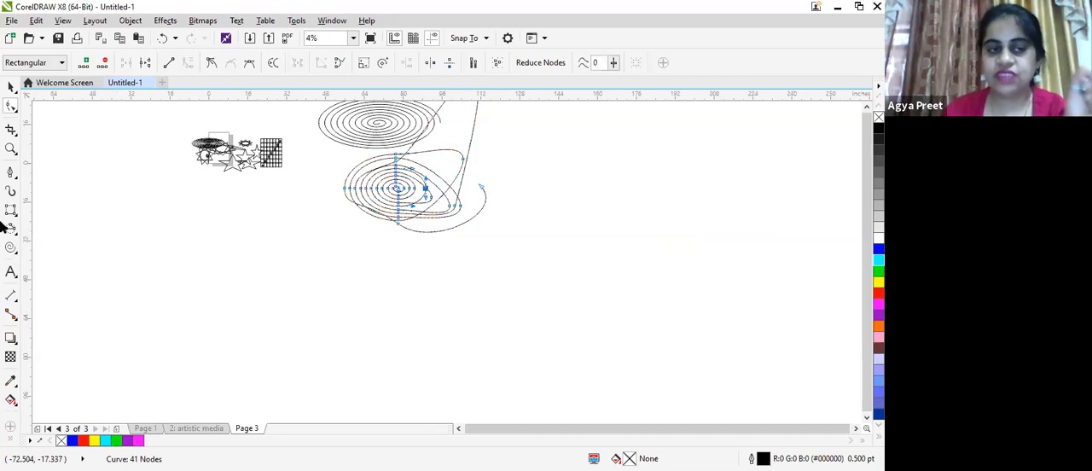
click(14, 252)
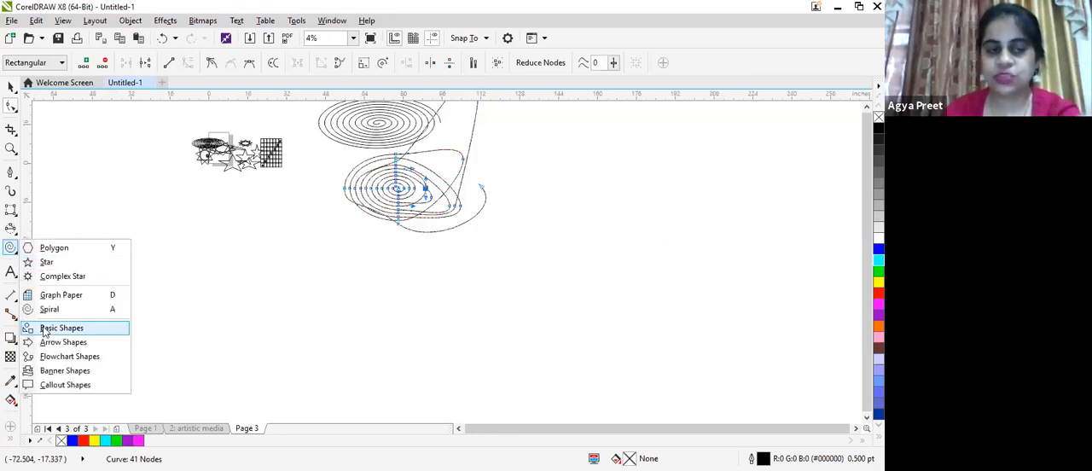
click(48, 329)
drag(85, 198, 203, 292)
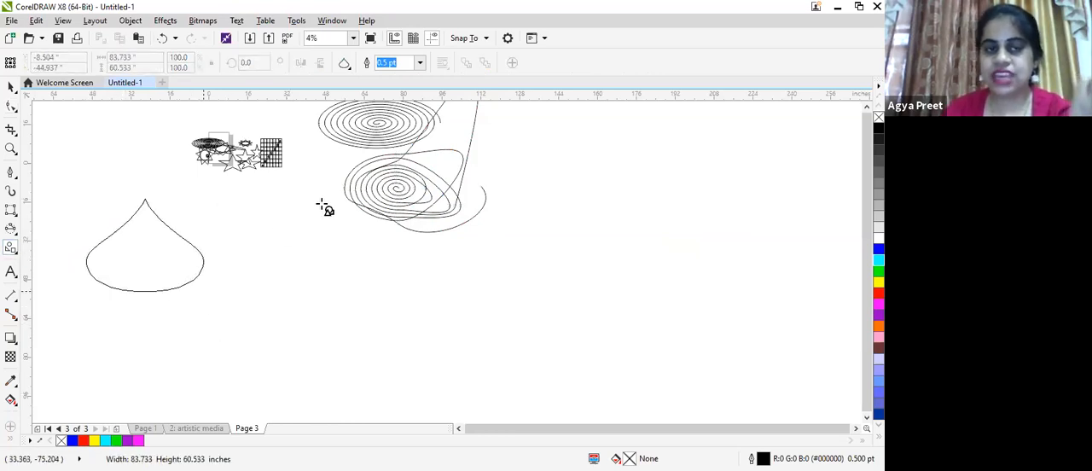
drag(278, 189, 386, 345)
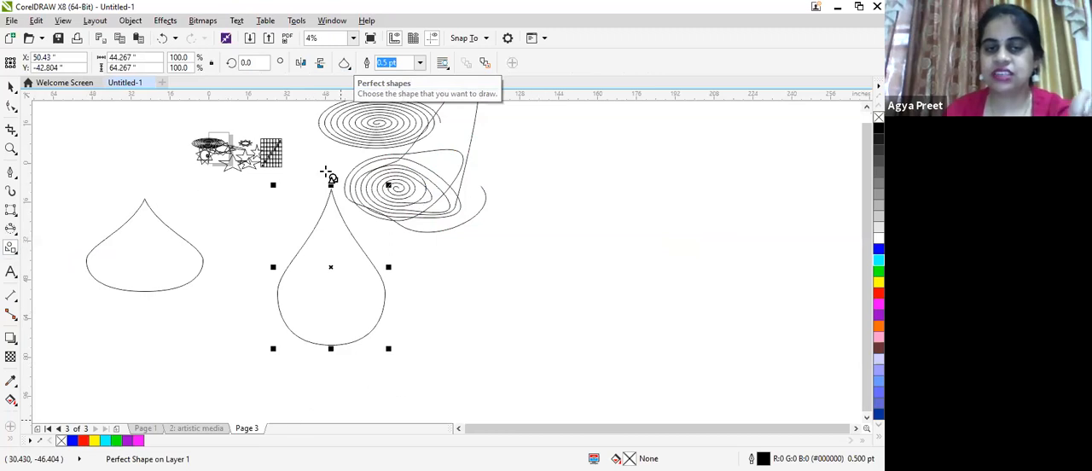
- Draw a right triangle about 40.3 by 42.7 inches right of the teardrops and a cross about 42.9 by 35.2 inches between them
click(345, 63)
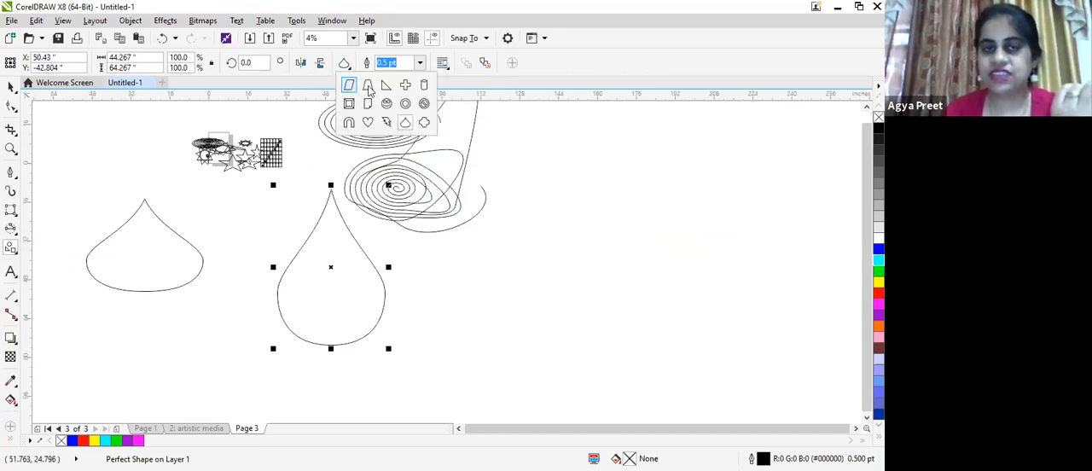
click(384, 88)
drag(531, 213, 636, 325)
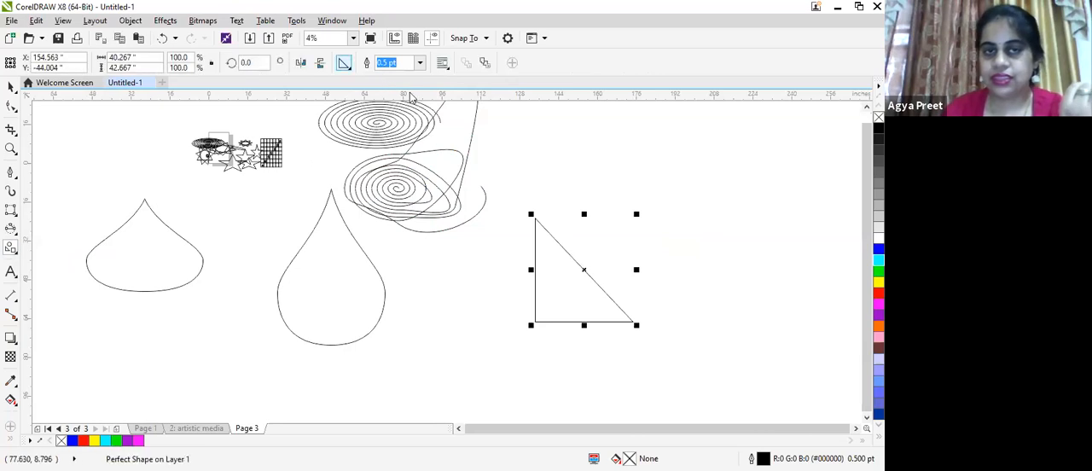
click(343, 63)
click(405, 85)
drag(417, 255, 528, 343)
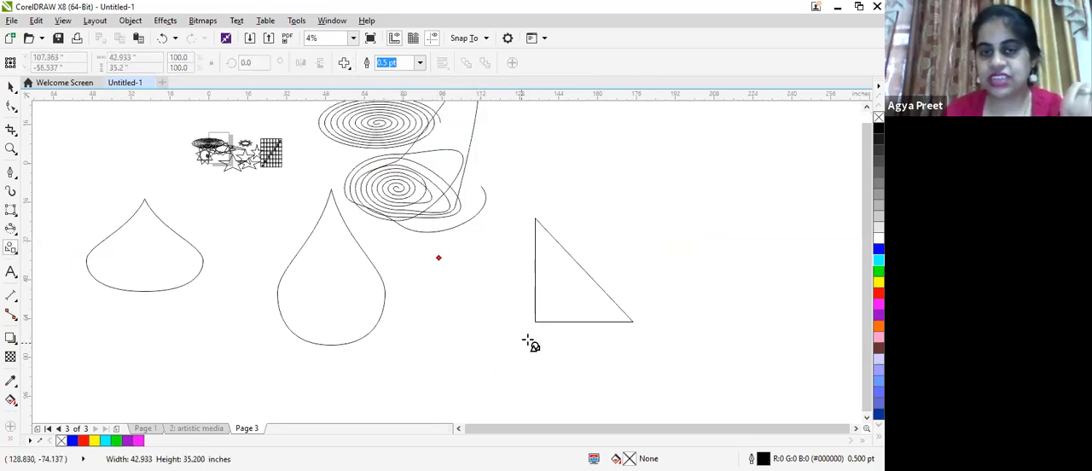
- Draw a cylinder about 48.5 by 82.5 inches above the triangle, overlapping it
click(346, 67)
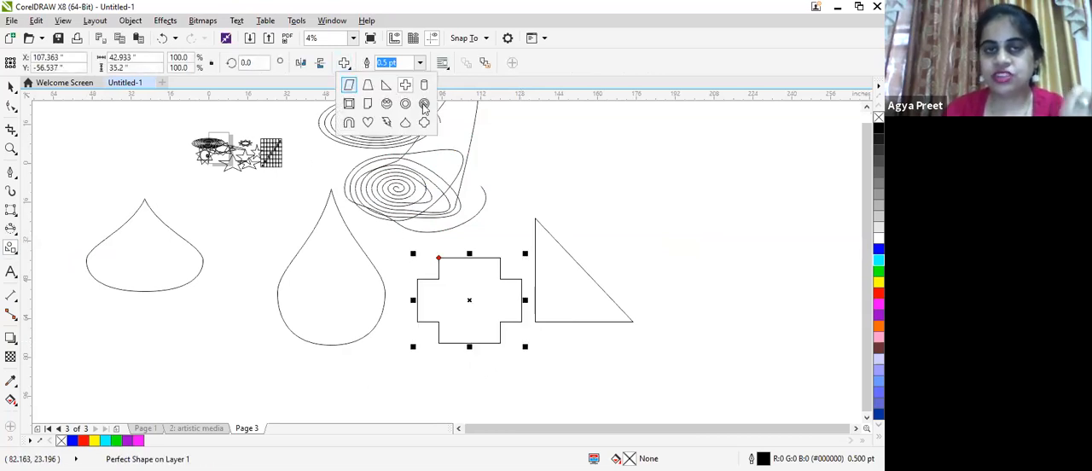
click(427, 84)
mouse_move(559, 131)
mouse_down()
mouse_move(611, 206)
mouse_move(677, 243)
mouse_up()
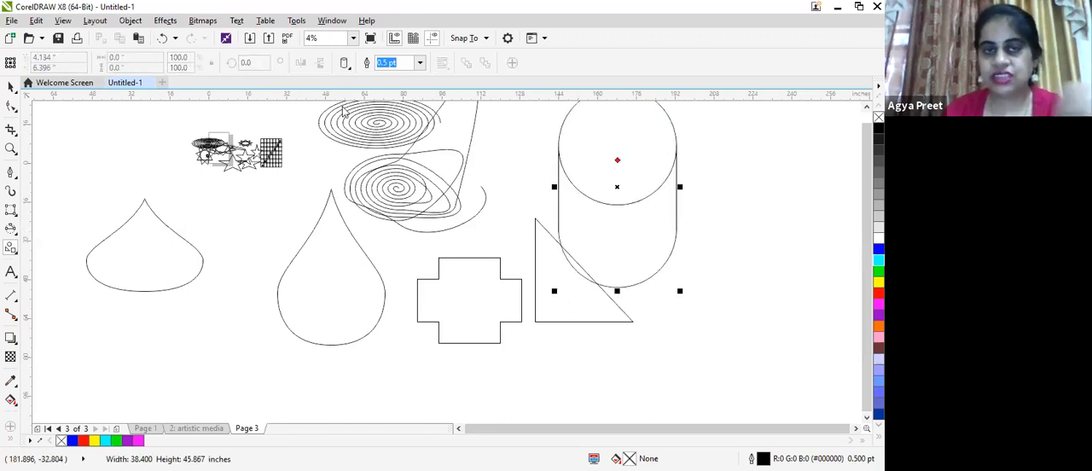
- Draw three bevelled frames, the first about 68.8 by 49.6 inches over the wide teardrop and the last 106.9 by 43.7 below the cross
click(345, 65)
click(344, 107)
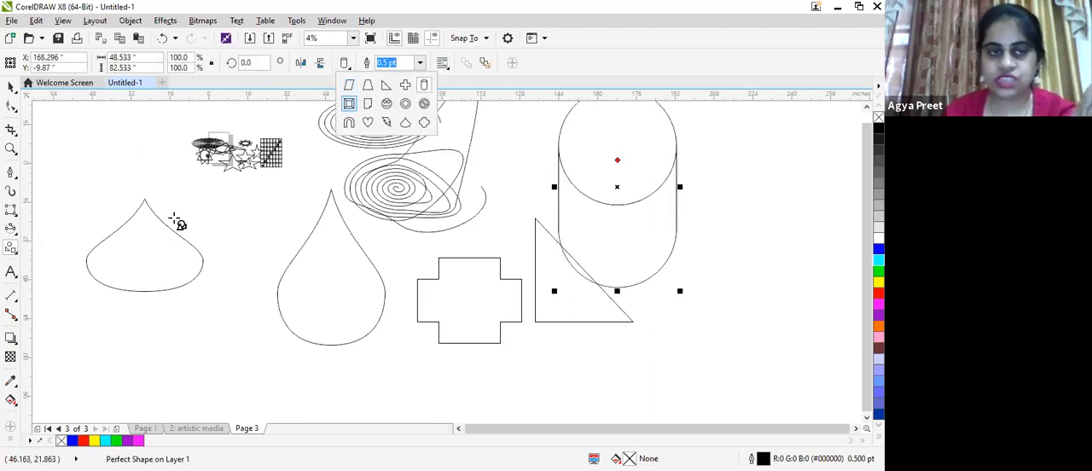
drag(79, 136, 247, 257)
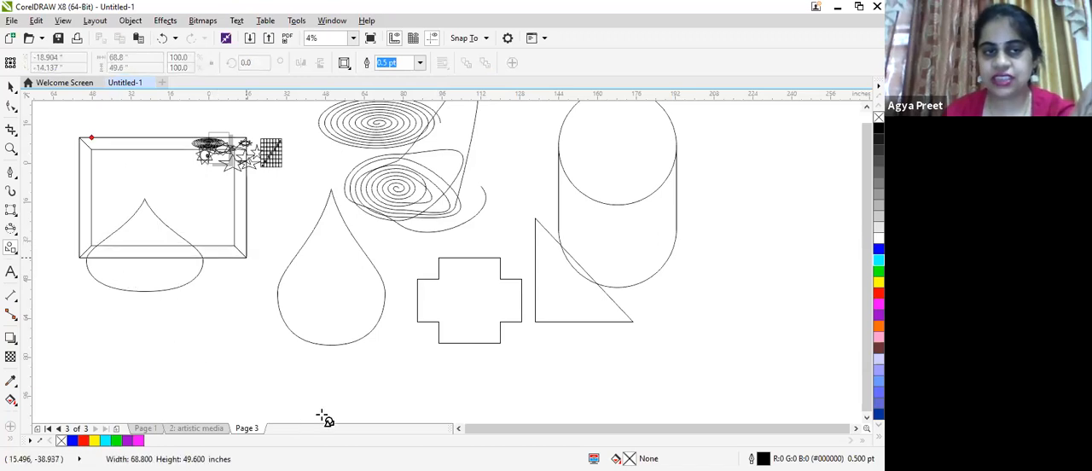
drag(124, 276, 338, 414)
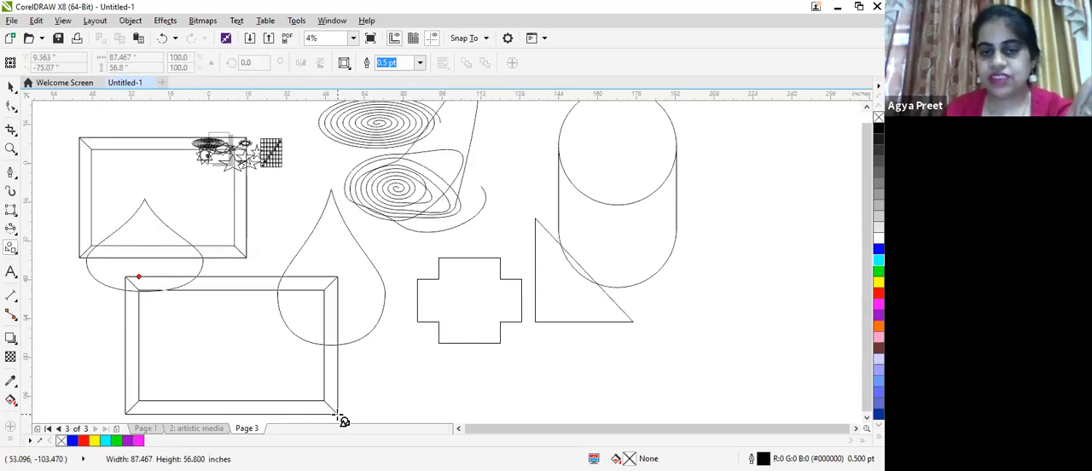
scroll(622, 353, down, 1)
drag(403, 302, 670, 416)
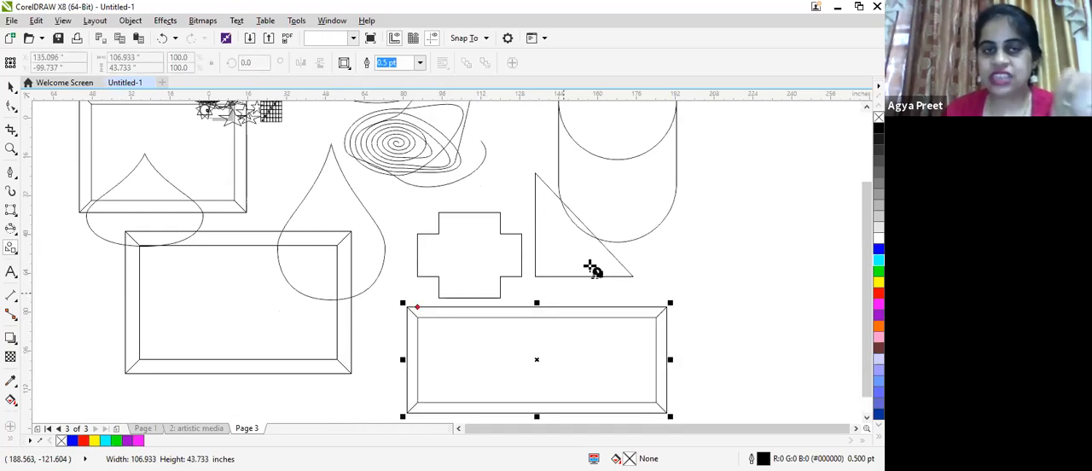
- Draw a smiley face about 39.5 inches across over the tall teardrop
click(346, 66)
click(386, 103)
drag(260, 169, 355, 243)
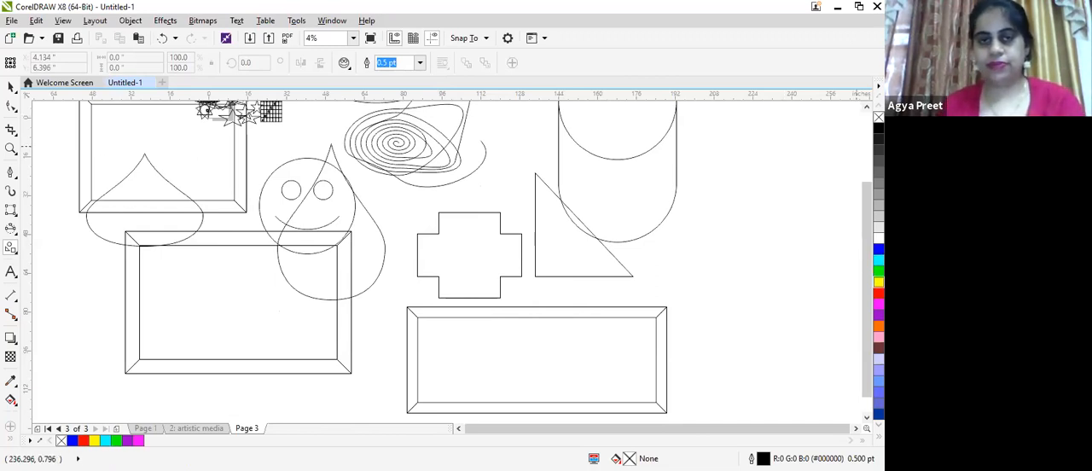
- Fill the smiley face with yellow and move it into the left part of the frame below it
key(Return)
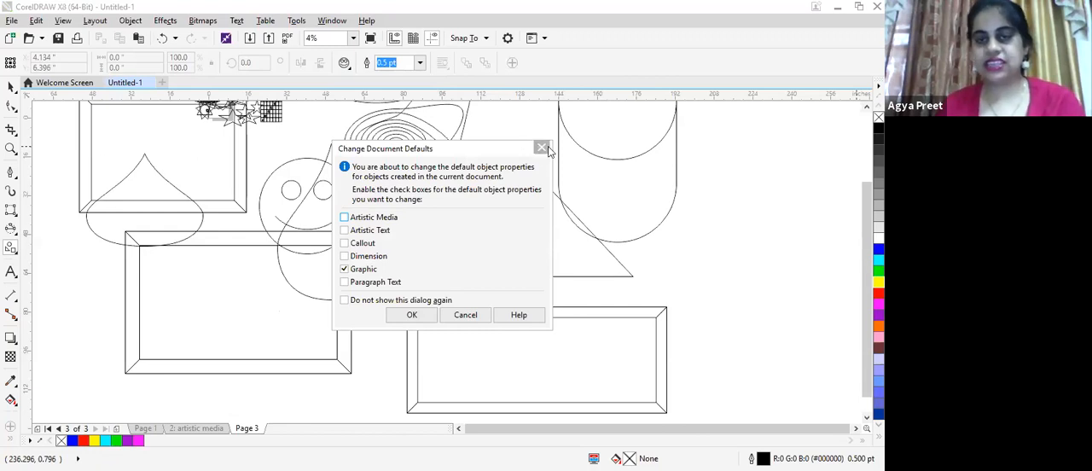
click(542, 148)
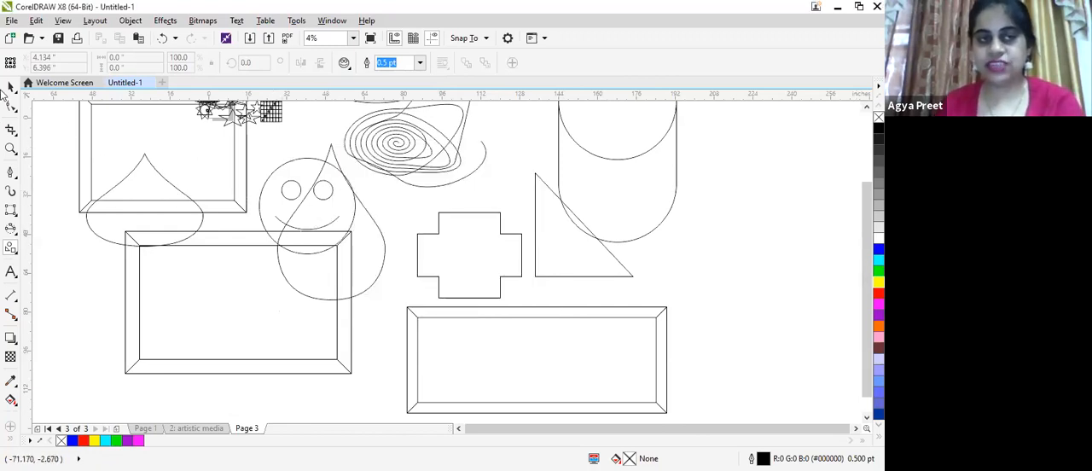
click(10, 87)
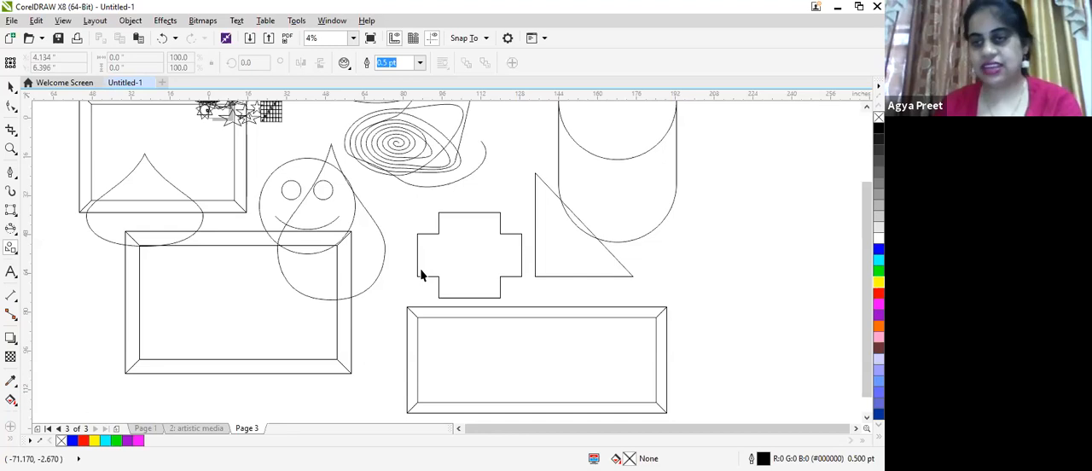
click(307, 205)
click(879, 283)
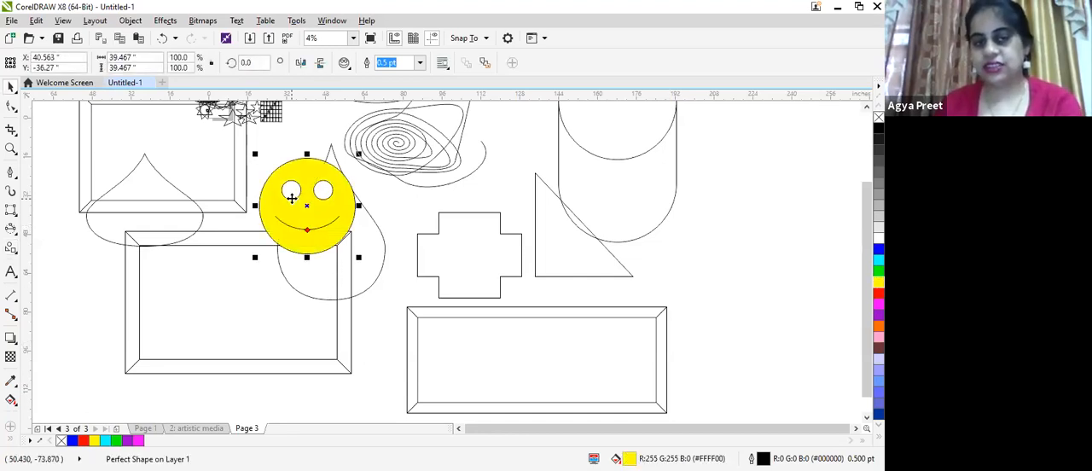
drag(292, 189, 164, 286)
- Fill the tall teardrop with cyan and try to draw a lightning bolt beside the smiley face
click(317, 279)
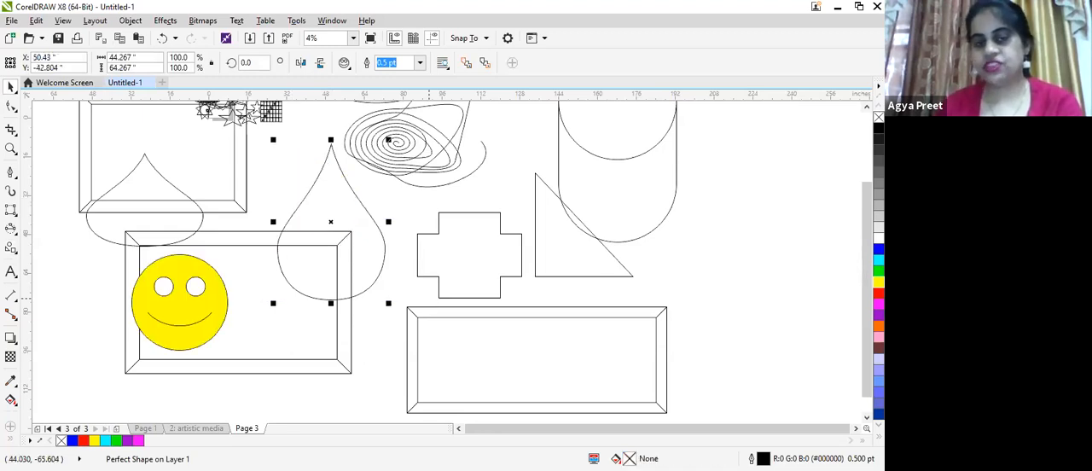
click(879, 260)
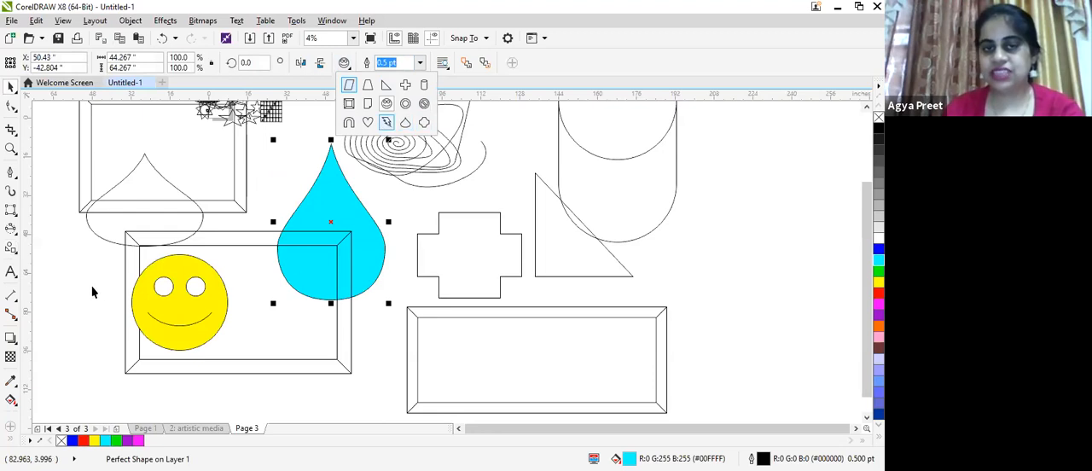
drag(53, 259, 149, 328)
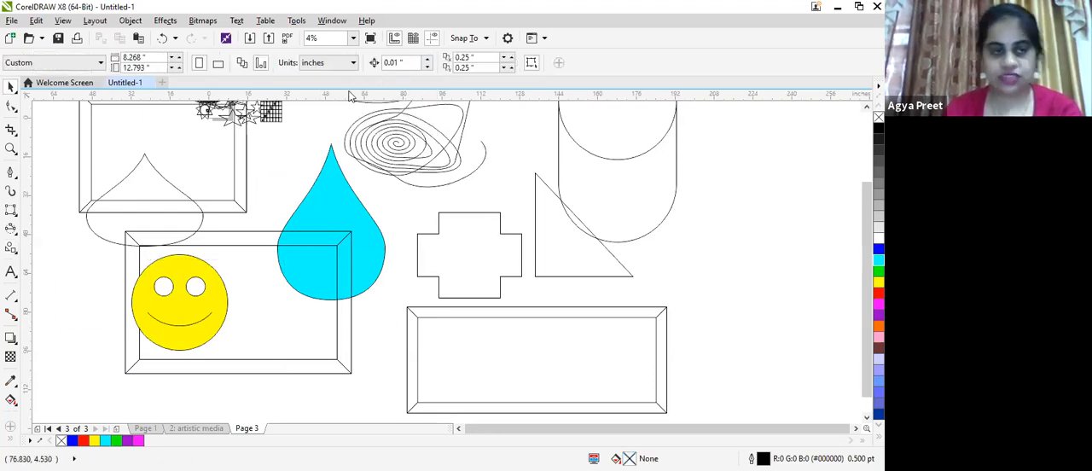
- Draw an up arrow over the smiley face and a flat one about 80 by 3.2 inches below the cyan teardrop
click(16, 252)
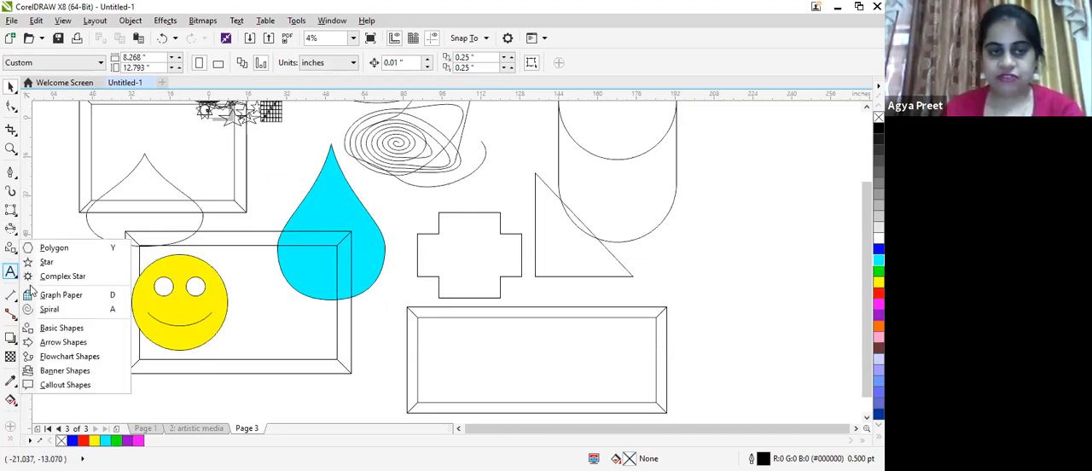
click(63, 342)
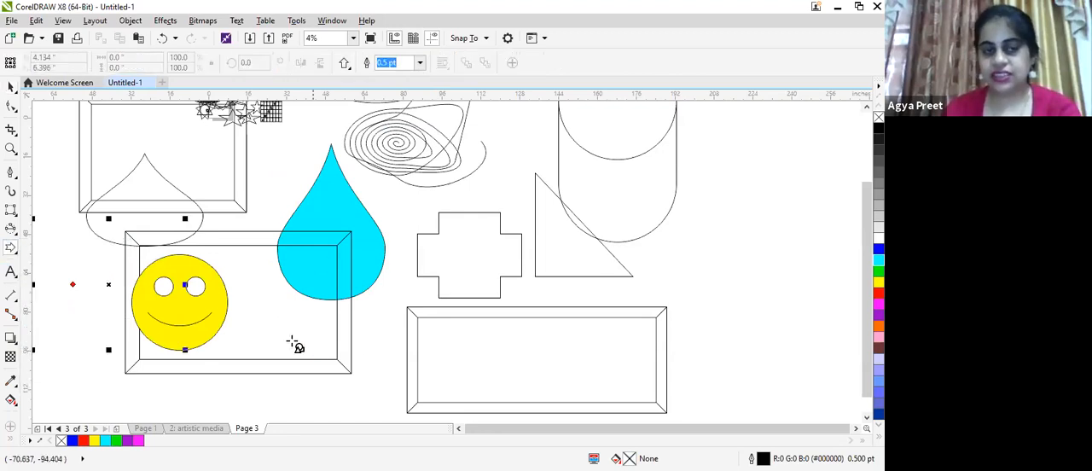
drag(290, 340, 490, 350)
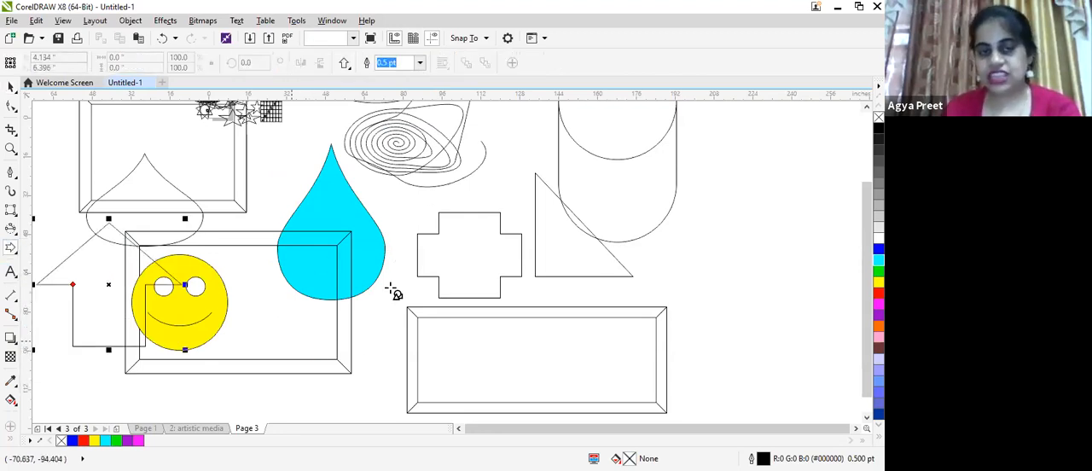
click(345, 64)
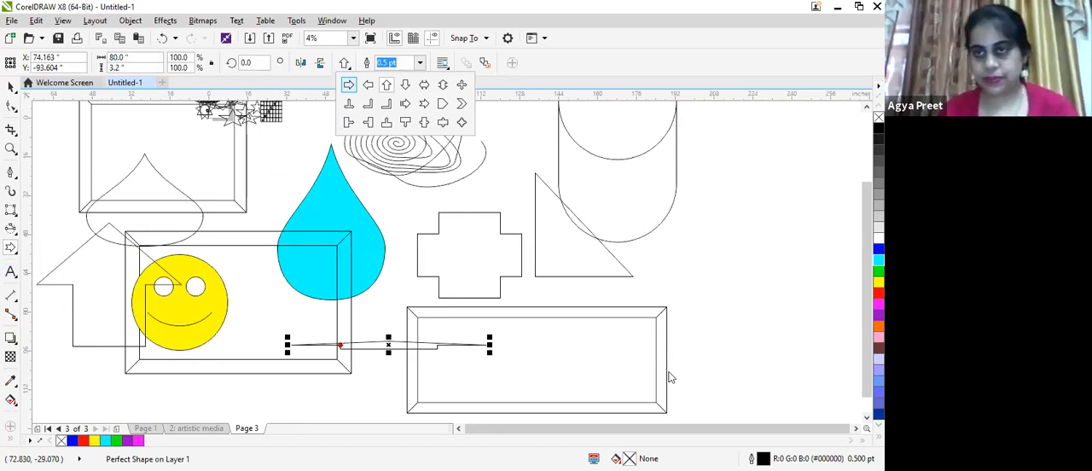
click(501, 122)
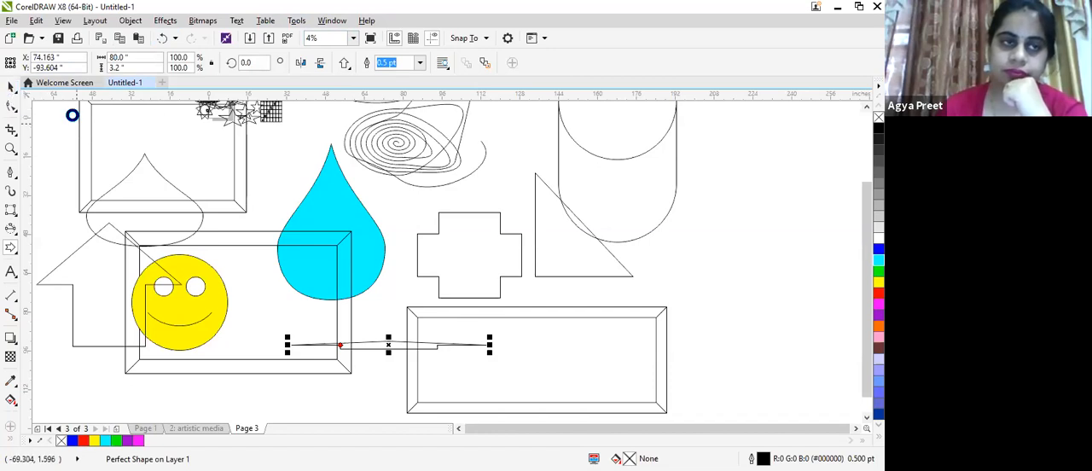
- Scale all the artwork down to about 40 by 24 inches, away from the page, and fit the view to the page
scroll(77, 128, down, 2)
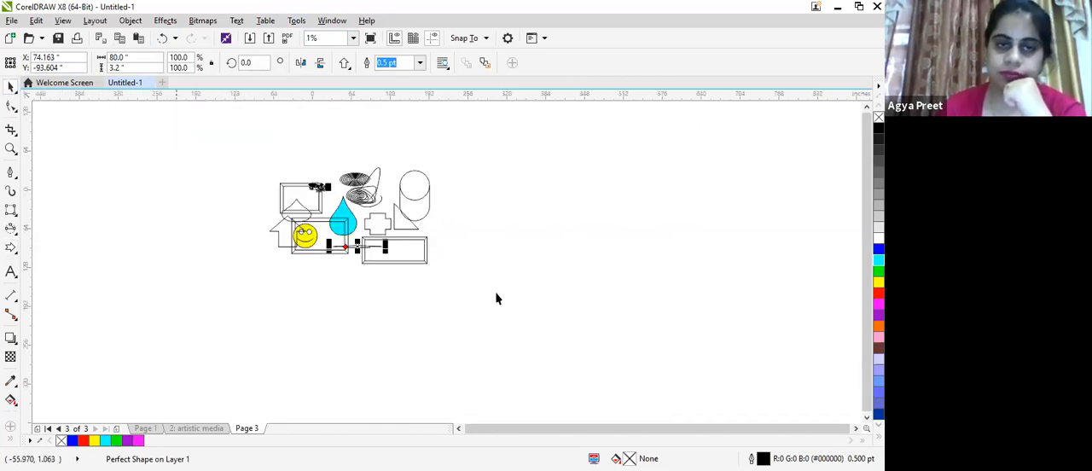
drag(146, 124, 497, 292)
drag(384, 236, 197, 158)
click(352, 38)
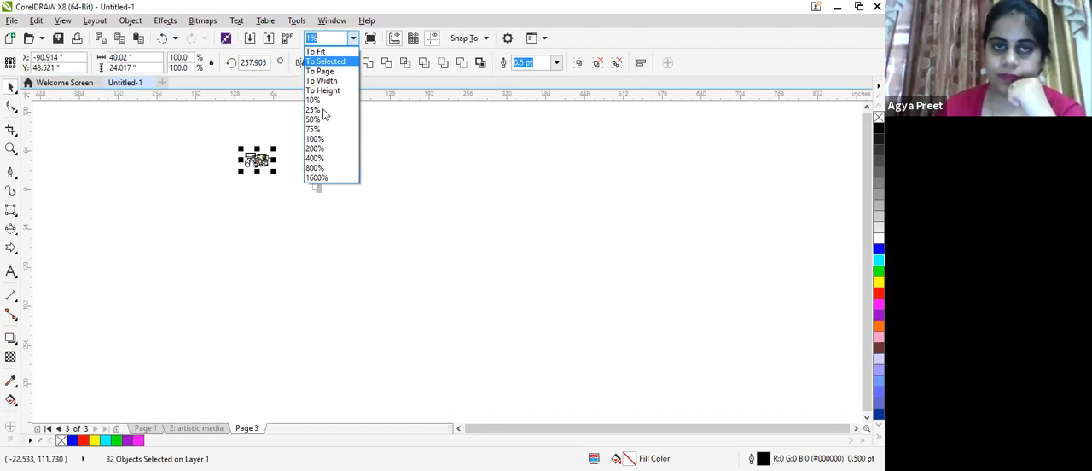
click(322, 72)
scroll(402, 188, up, 2)
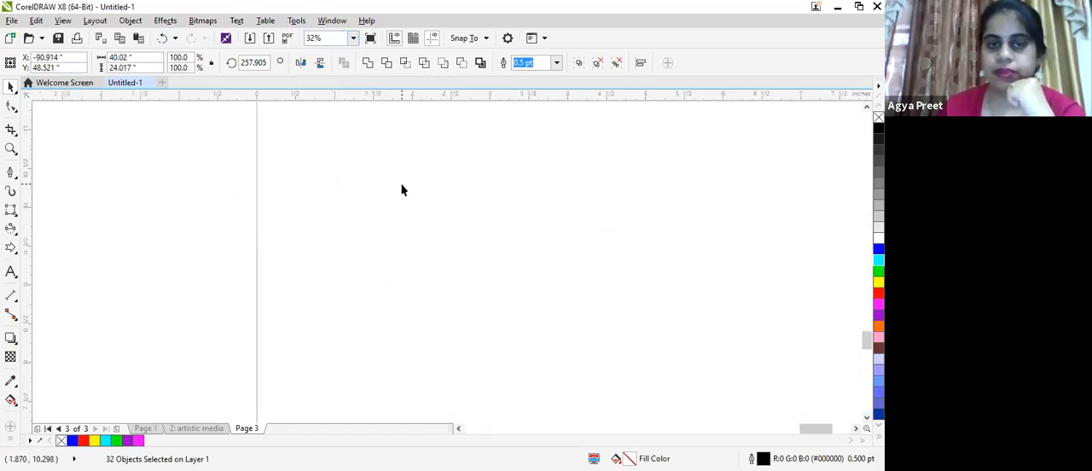
scroll(402, 189, down, 1)
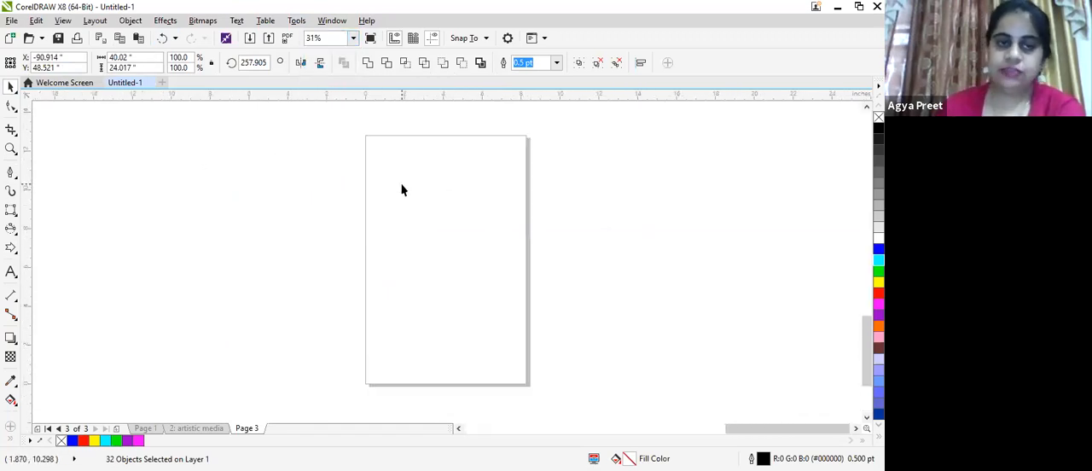
- Draw an up arrow about 4.3 by 1.8 inches on the page and a bent-up arrow about 6 by 2 inches below it
key(space)
drag(390, 189, 473, 225)
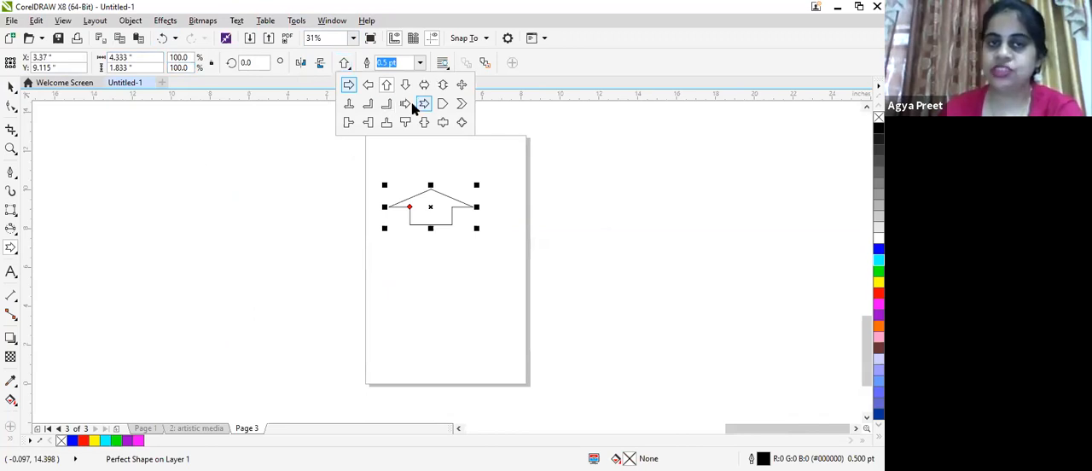
click(386, 103)
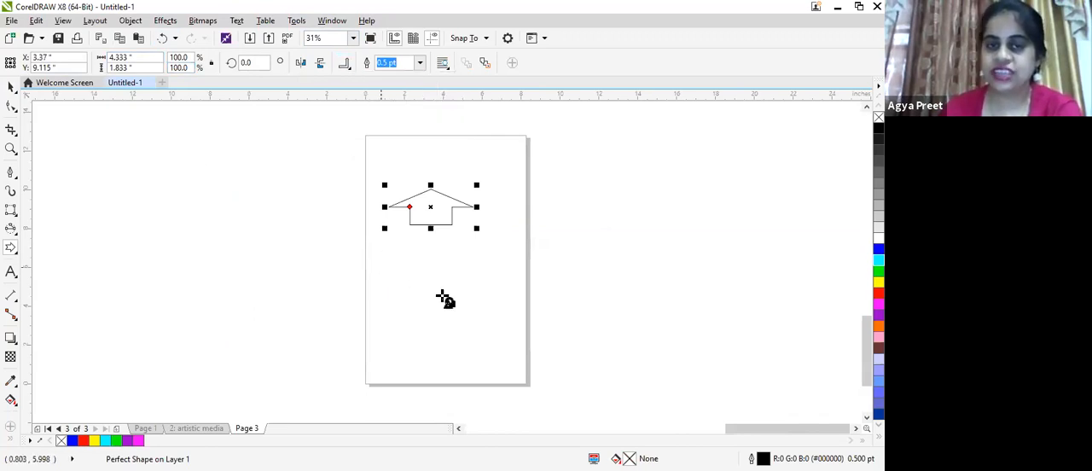
drag(377, 263, 501, 310)
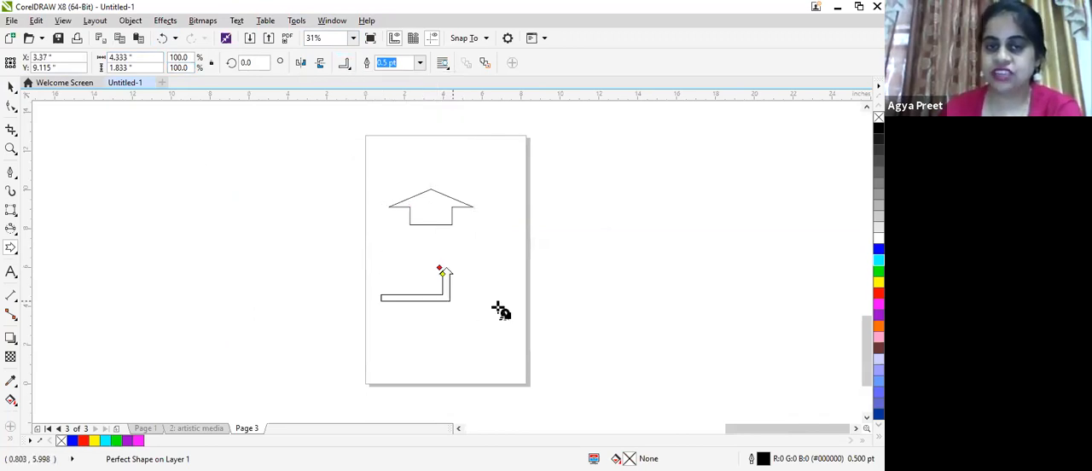
- Draw a striped right arrow about 6.8 by 4.5 inches beside the page and a down-arrow callout about 8.1 by 7.3 inches across its opposite edge
click(345, 65)
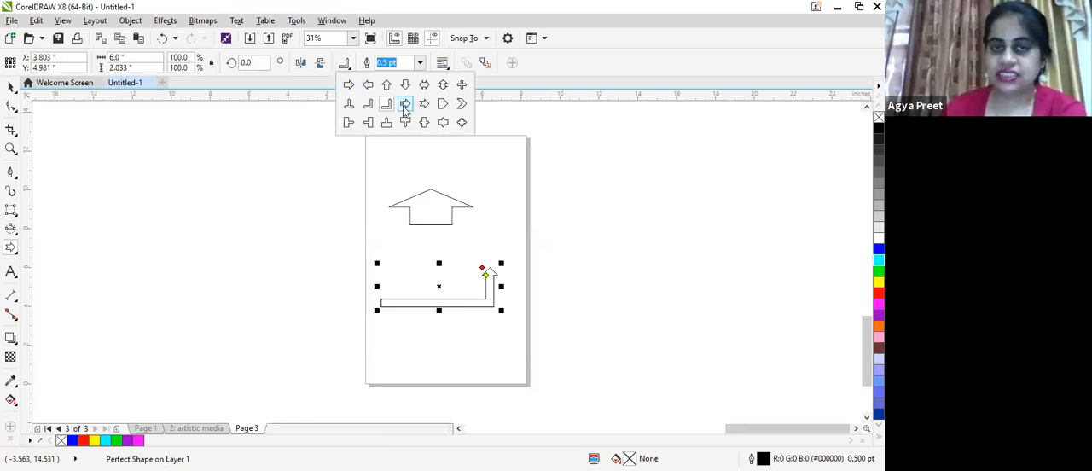
click(405, 103)
mouse_move(227, 221)
mouse_down()
mouse_move(390, 240)
mouse_move(362, 310)
mouse_up()
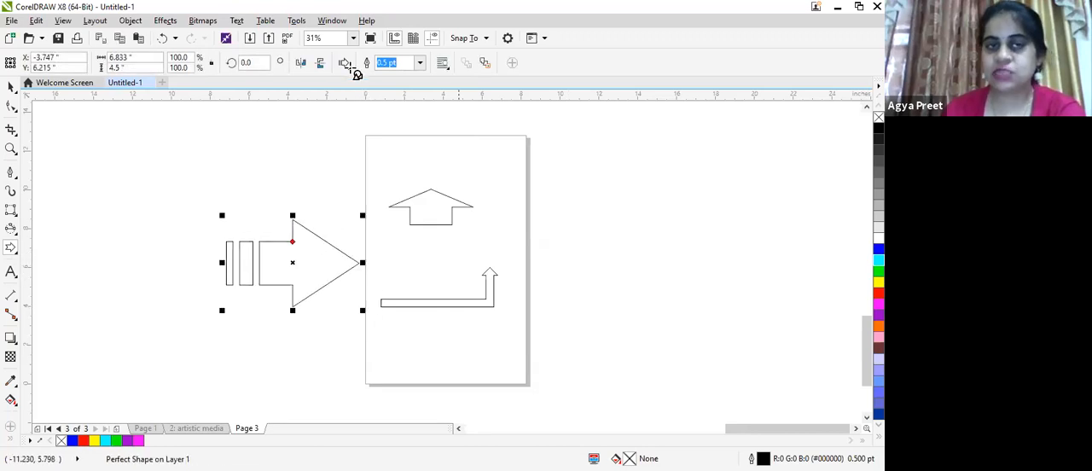
click(348, 65)
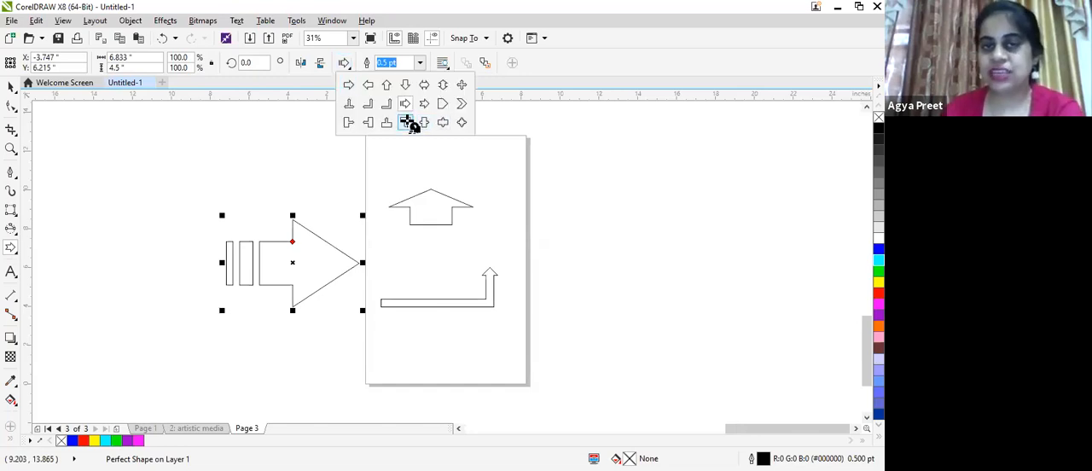
click(405, 122)
mouse_move(480, 150)
mouse_down()
mouse_move(639, 279)
mouse_move(644, 298)
mouse_up()
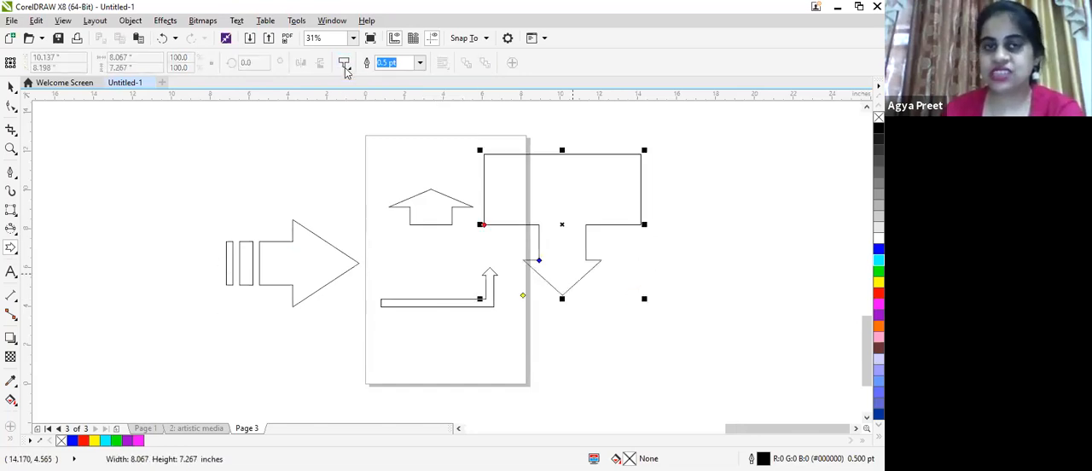
- Draw a four-way arrow about 13.4 by 8.2 inches and scale all five arrows down together to about 6.3 by 2.6 inches
click(463, 120)
drag(259, 138, 377, 233)
drag(441, 272, 517, 299)
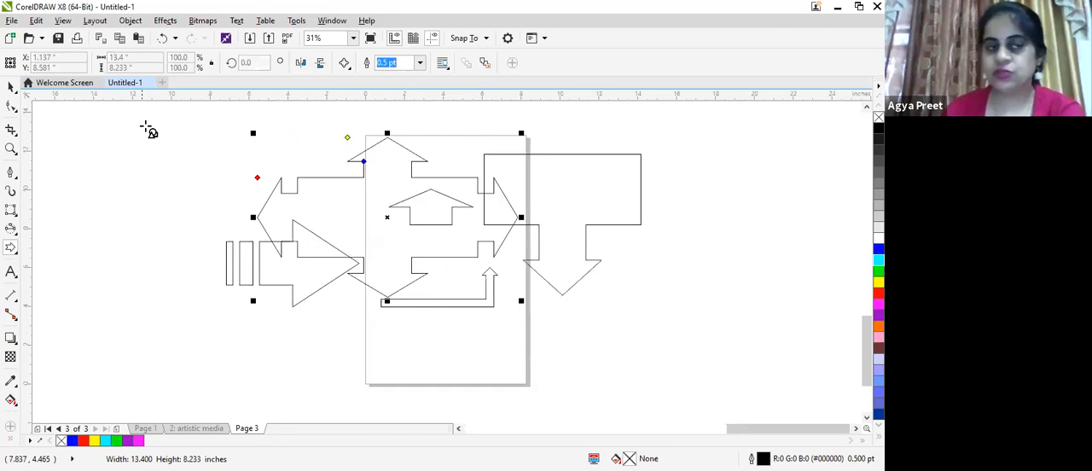
drag(157, 107, 699, 378)
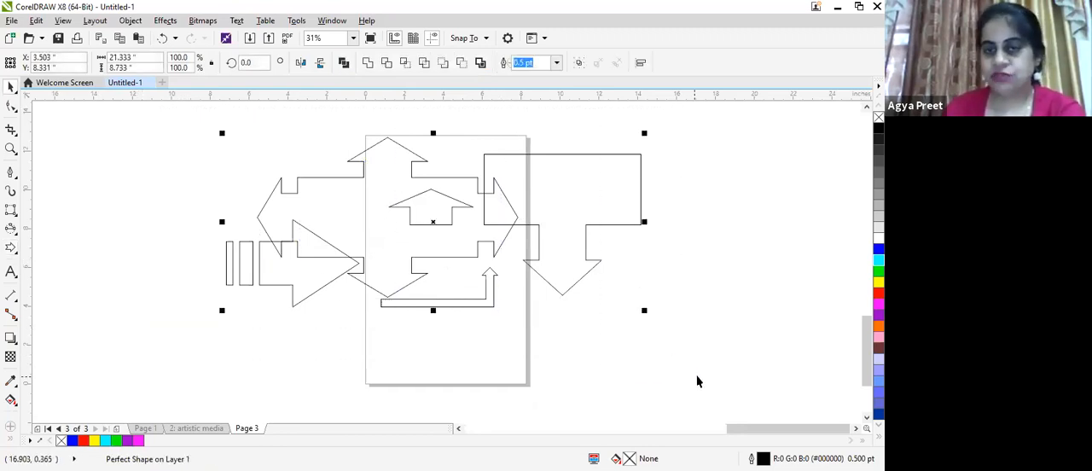
drag(644, 309, 351, 191)
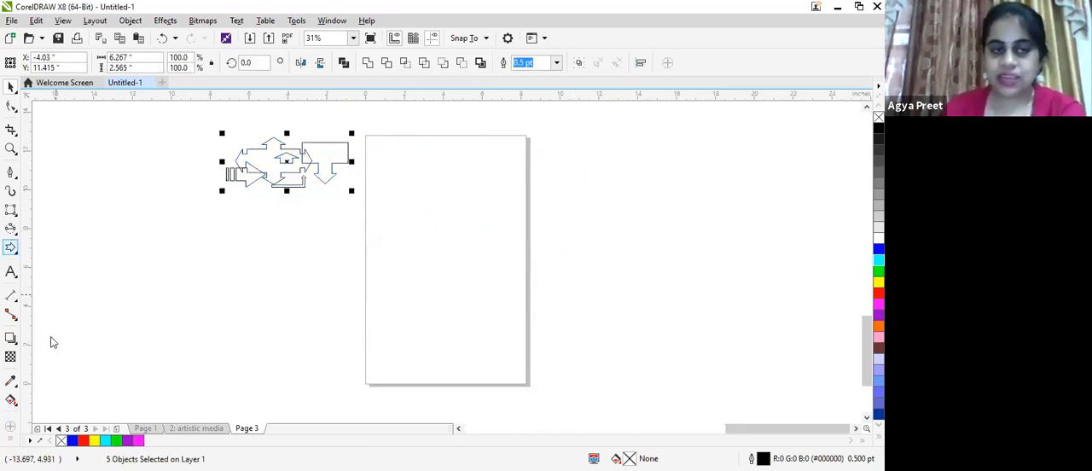
- Draw a parallelogram flowchart shape about 5.5 by 7.2 inches on the empty page
click(12, 249)
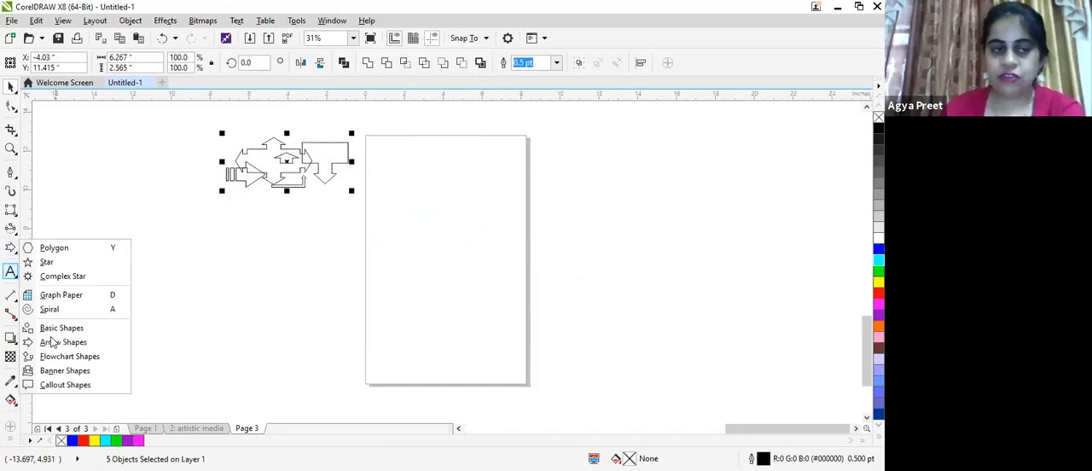
click(12, 249)
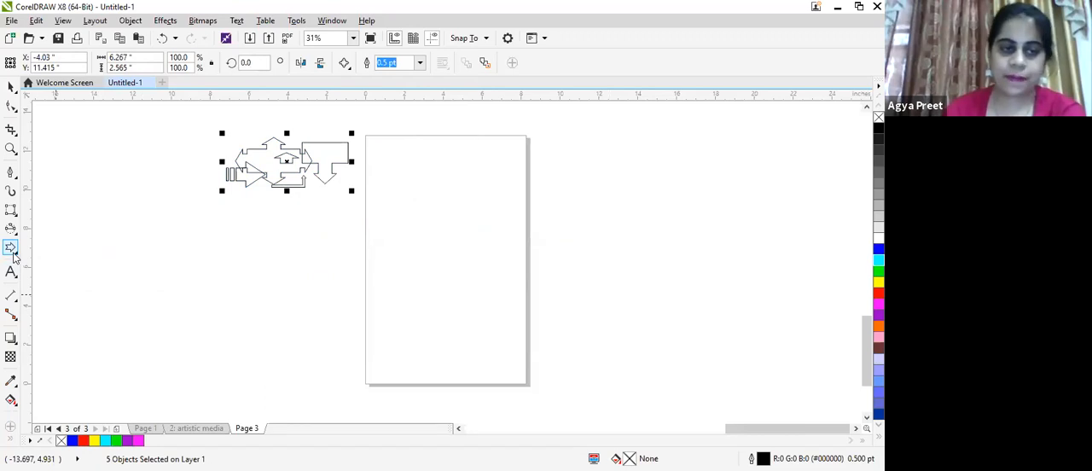
click(11, 249)
click(72, 357)
drag(386, 171, 435, 235)
drag(461, 280, 496, 314)
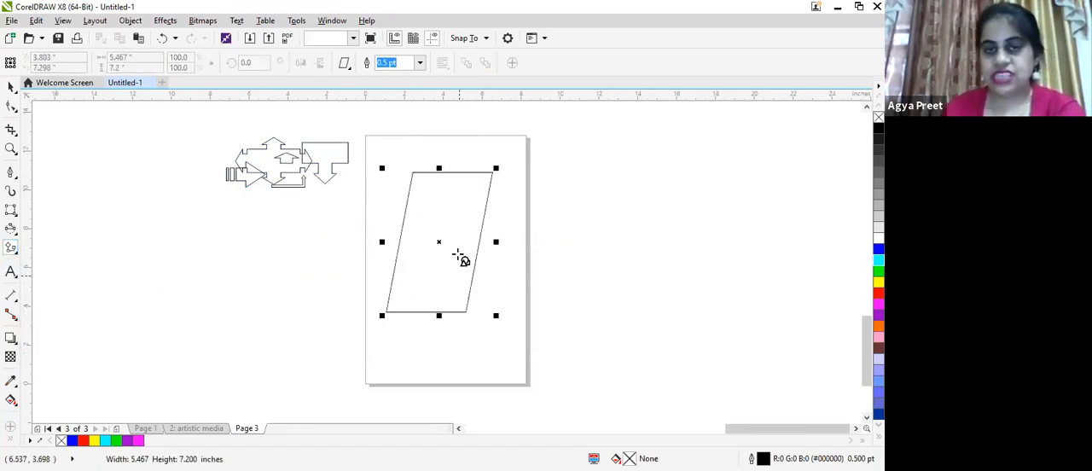
- Draw three wavy flowchart shapes, each about 11 by 3 inches, around the parallelogram
click(345, 65)
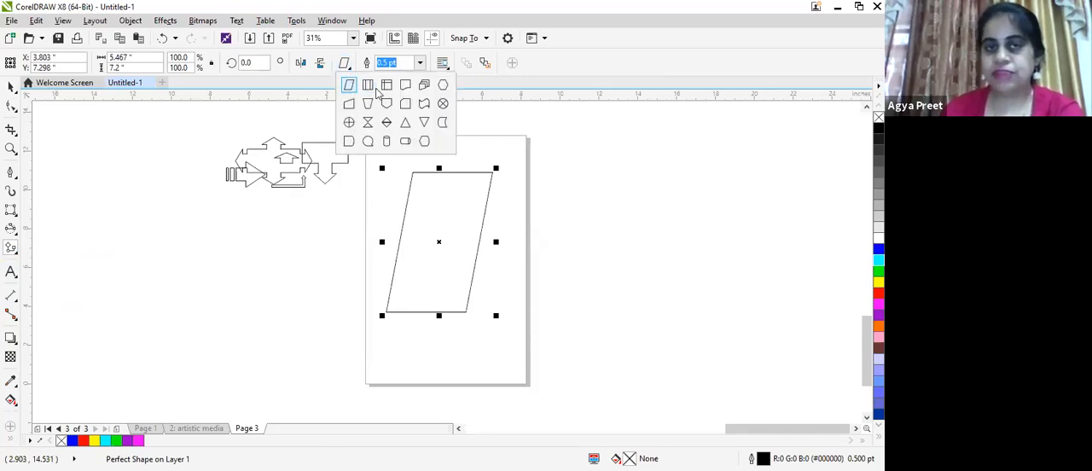
click(368, 86)
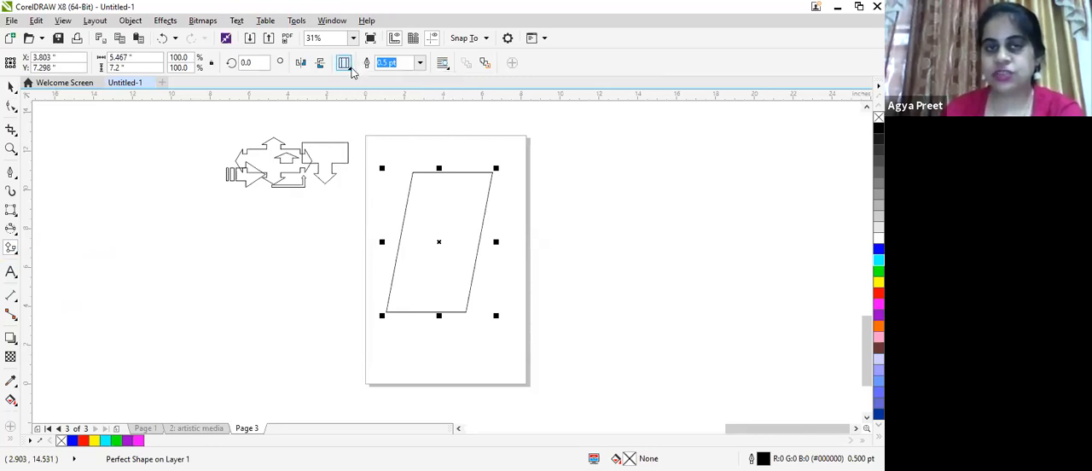
click(345, 65)
click(422, 108)
mouse_move(260, 323)
mouse_down()
mouse_move(372, 336)
mouse_move(380, 352)
mouse_up()
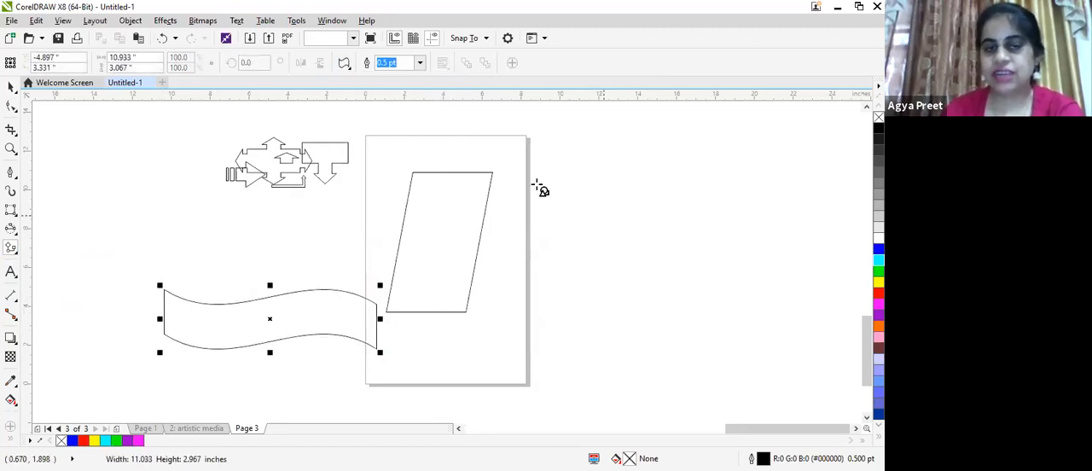
mouse_move(512, 180)
mouse_down()
mouse_move(751, 200)
mouse_move(731, 239)
mouse_up()
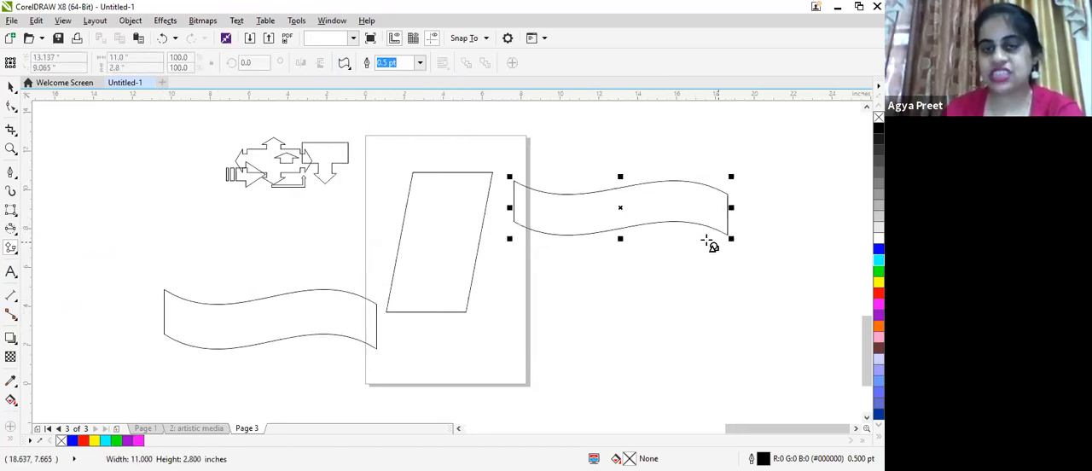
drag(695, 367, 474, 300)
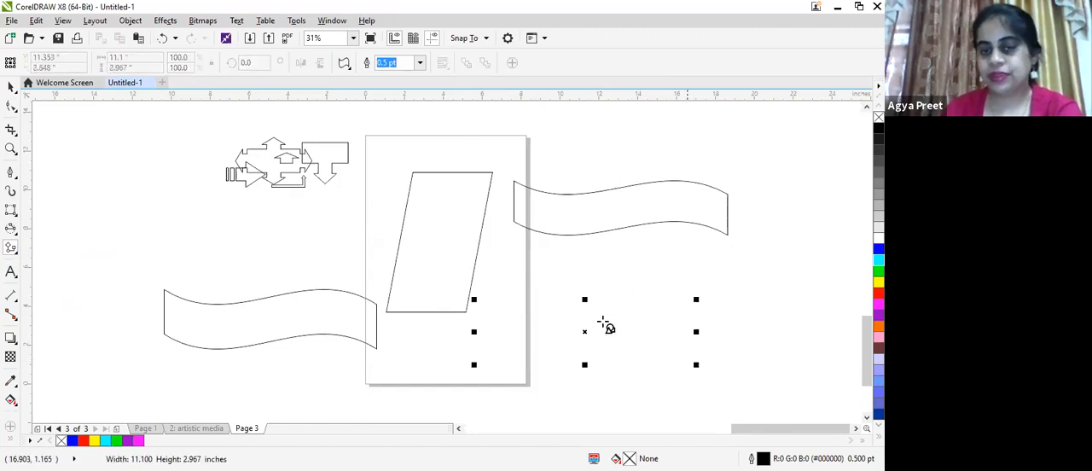
- Draw an hourglass flowchart shape about 6.4 by 2.3 inches between the small arrows and the wavy shape below them
click(347, 66)
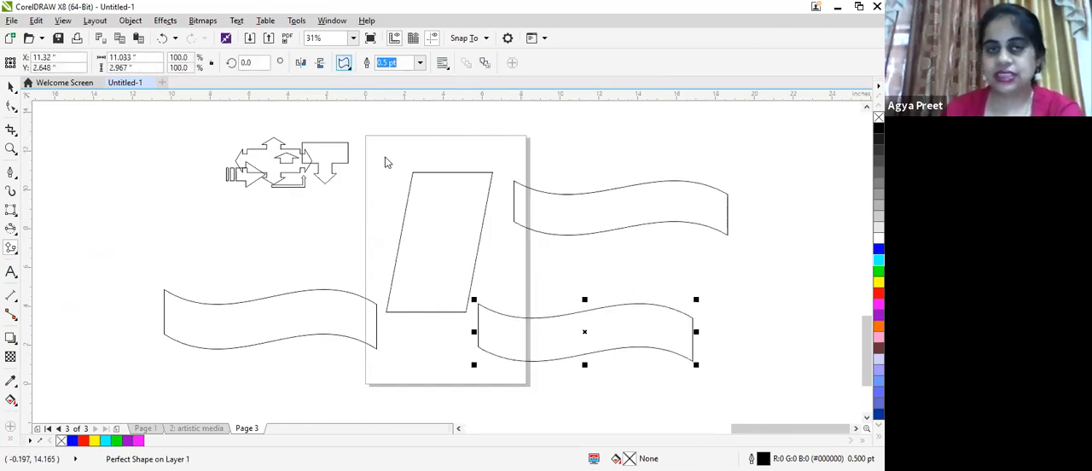
click(367, 126)
drag(186, 232, 310, 300)
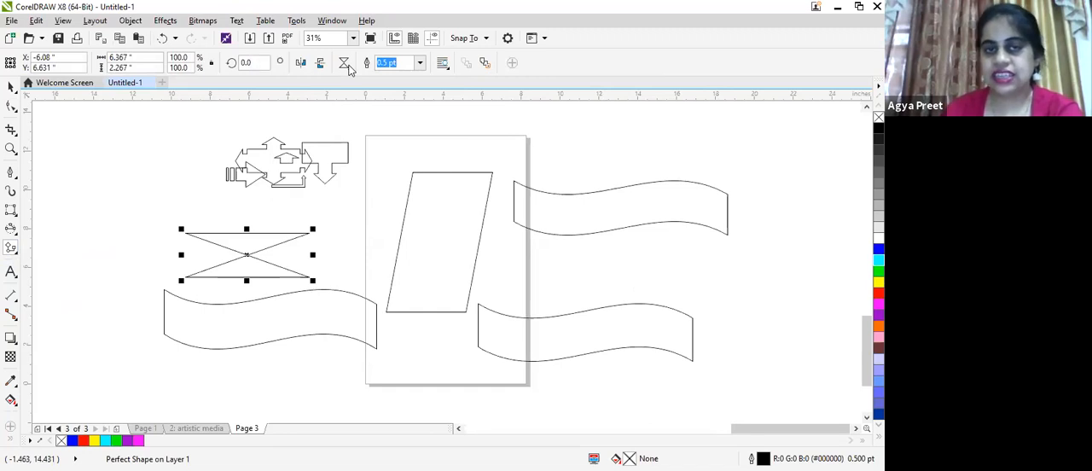
click(349, 68)
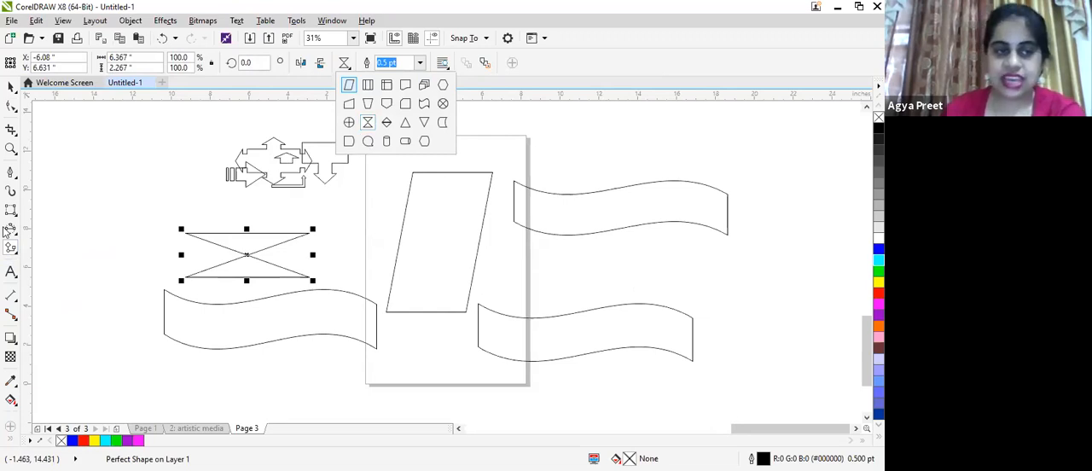
- Select all the arrows and flowchart shapes and scale them down to about 3.9 by 1.5 inches beside the page
click(12, 251)
click(13, 253)
click(59, 368)
click(10, 90)
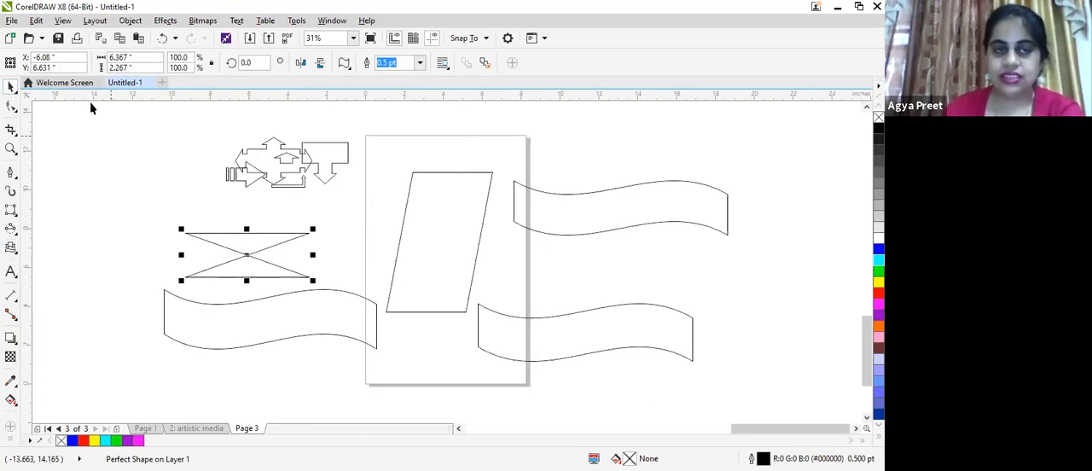
drag(93, 103, 240, 140)
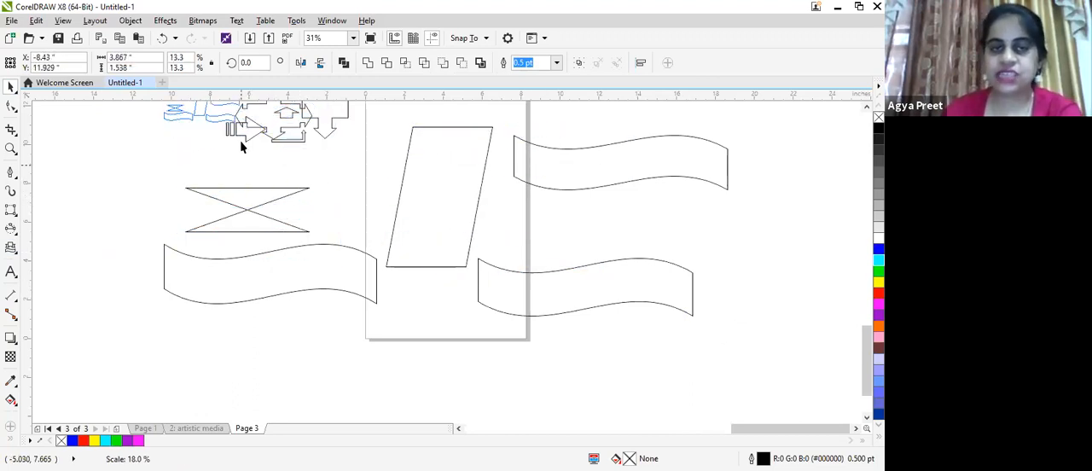
- Draw a wavy banner shape about 12.5 by 4.5 inches across the page
click(11, 248)
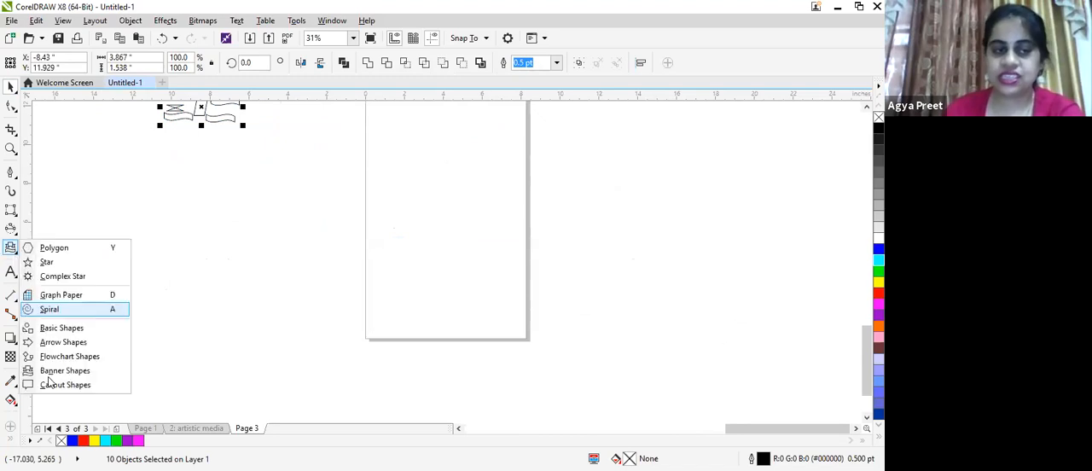
click(58, 370)
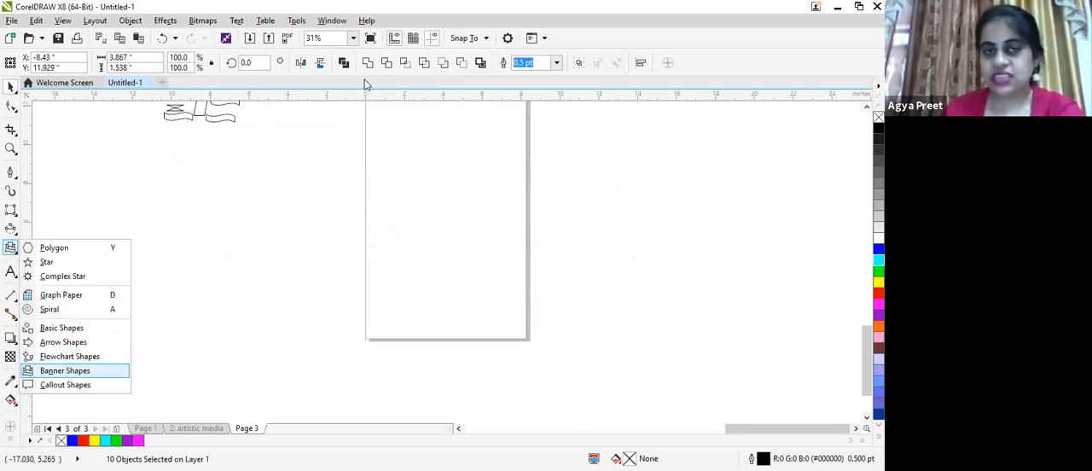
drag(317, 182, 567, 276)
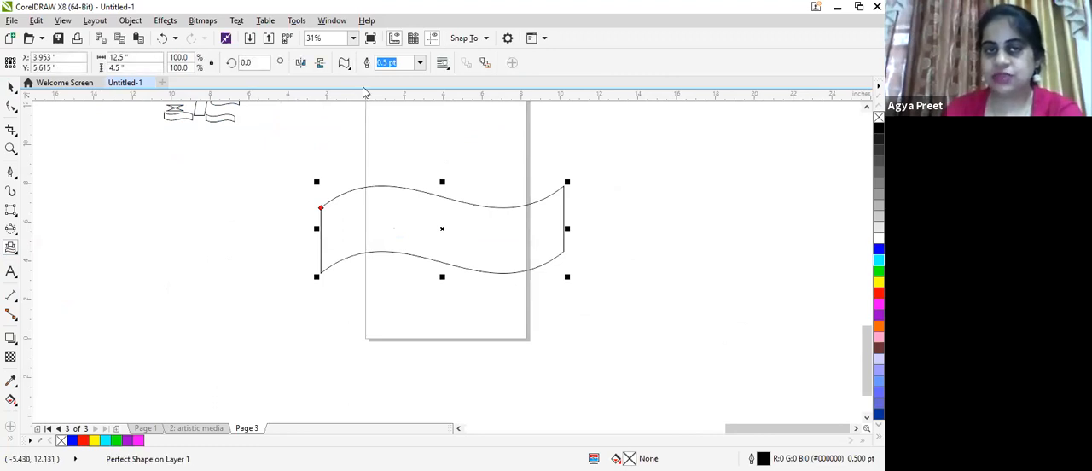
- Draw a ribbon banner about 21.3 by 7.3 inches and, above it, a starburst about 7.3 by 2.6 inches moved onto the page's upper part
mouse_move(120, 213)
mouse_down()
mouse_move(458, 307)
mouse_move(456, 338)
mouse_move(538, 357)
mouse_up()
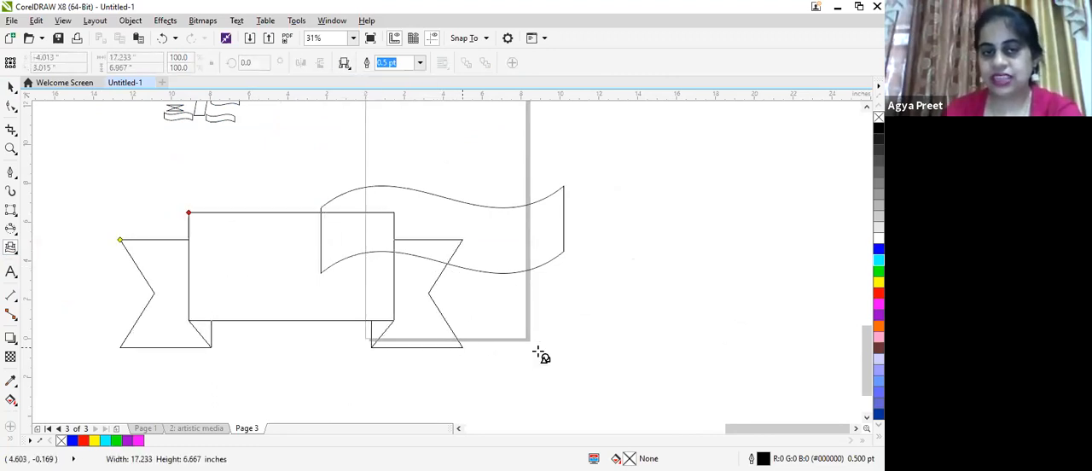
click(346, 65)
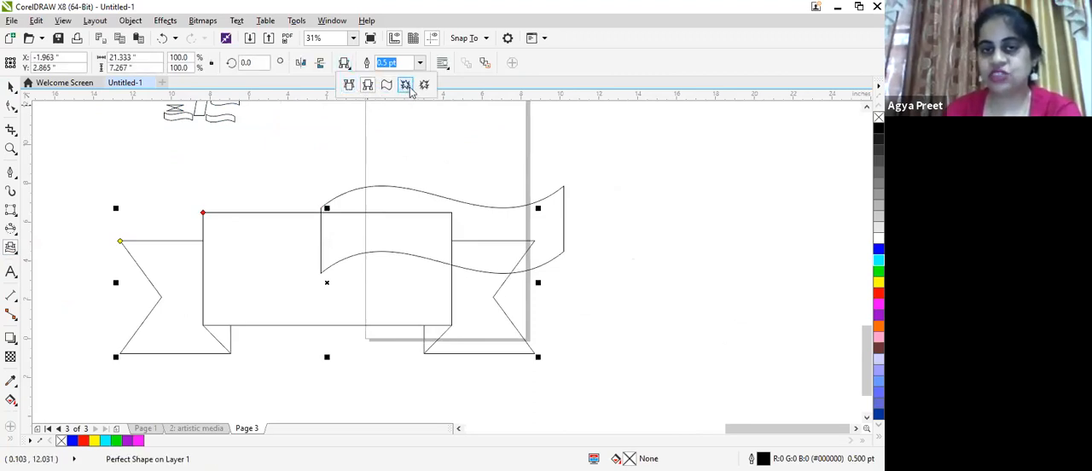
click(410, 88)
drag(434, 162, 575, 156)
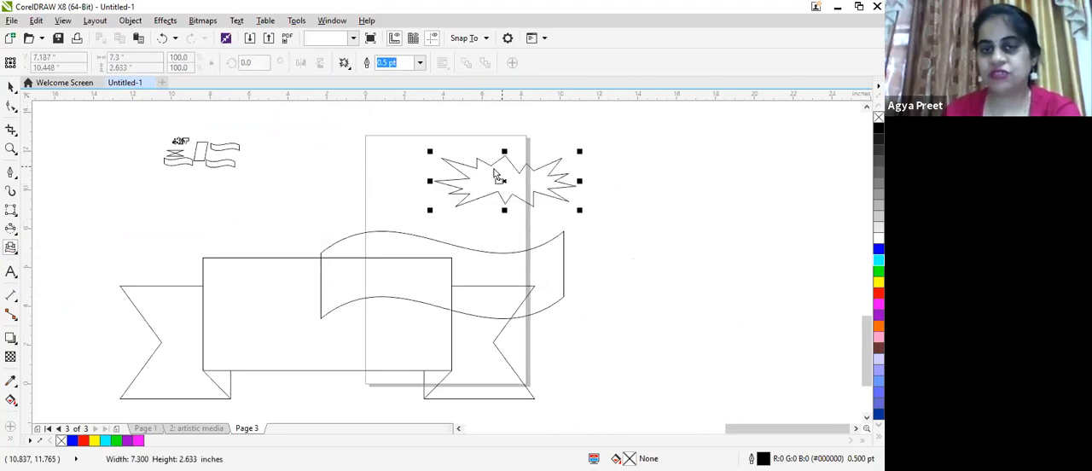
drag(478, 163, 397, 153)
- Draw a small starburst over the first one and a larger one about 8.4 by 4.9 inches beside it, filling the larger one yellow
click(457, 189)
drag(492, 140, 662, 244)
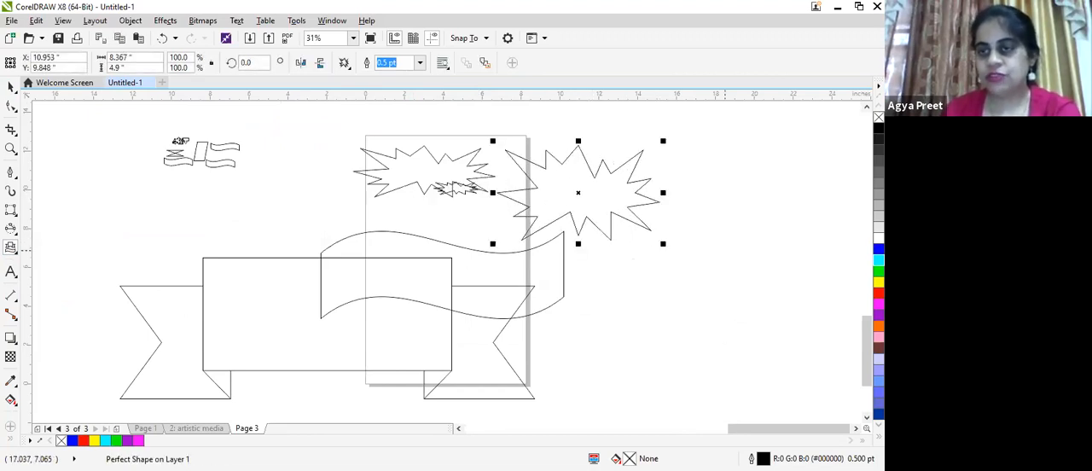
click(878, 282)
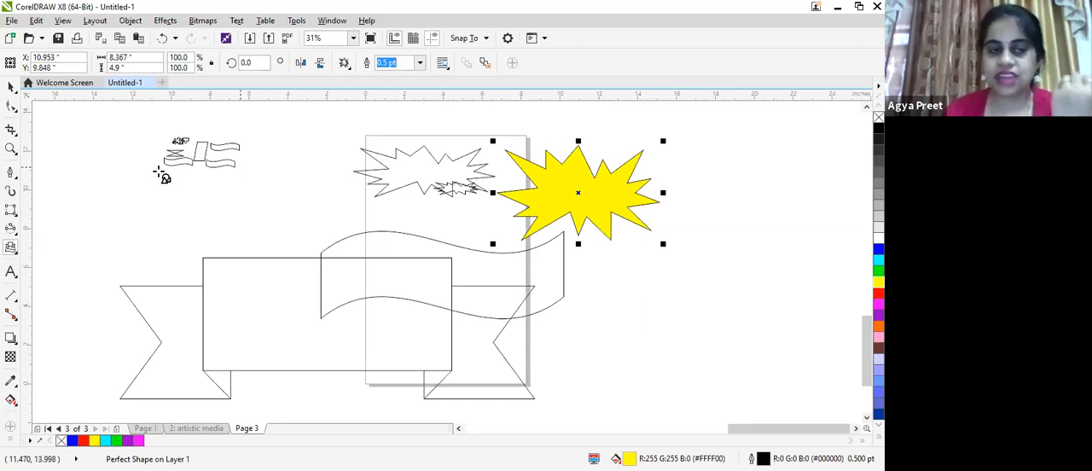
- Draw a rectangular callout about 13.9 by 5 inches beside the page, pull its pointer tip higher, and move the callout up
click(12, 248)
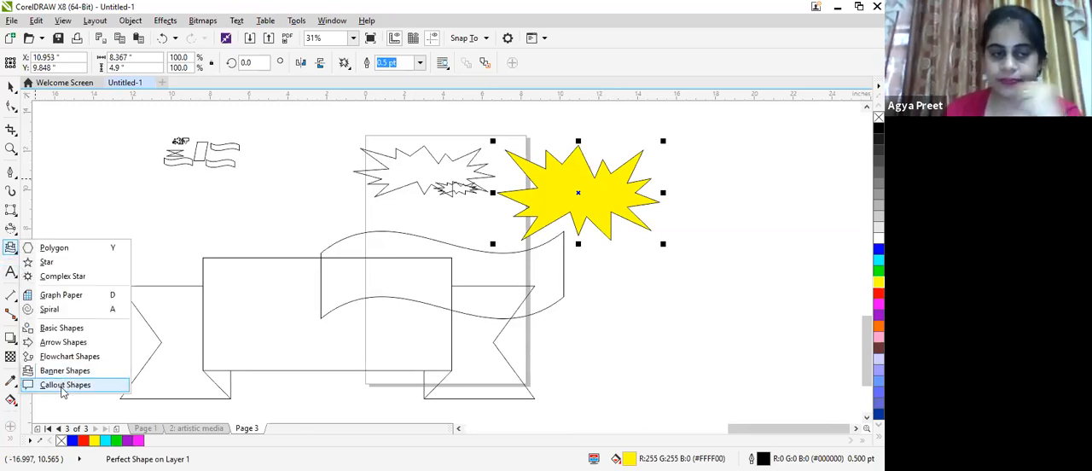
click(61, 386)
drag(44, 170, 314, 265)
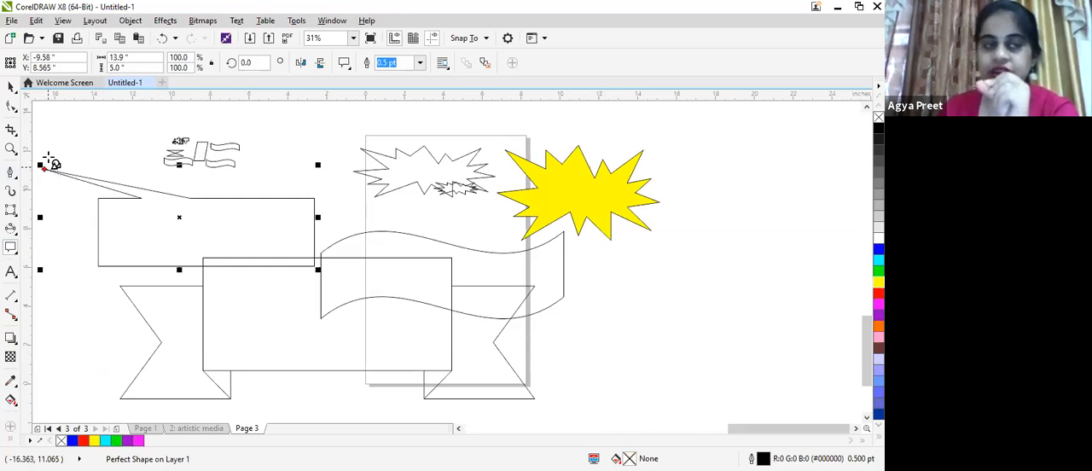
drag(44, 169, 72, 126)
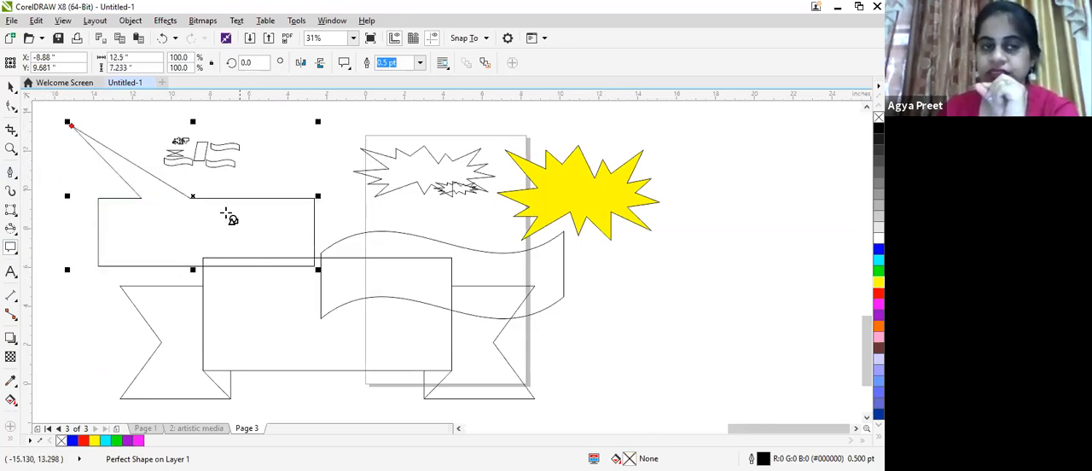
drag(193, 198, 210, 171)
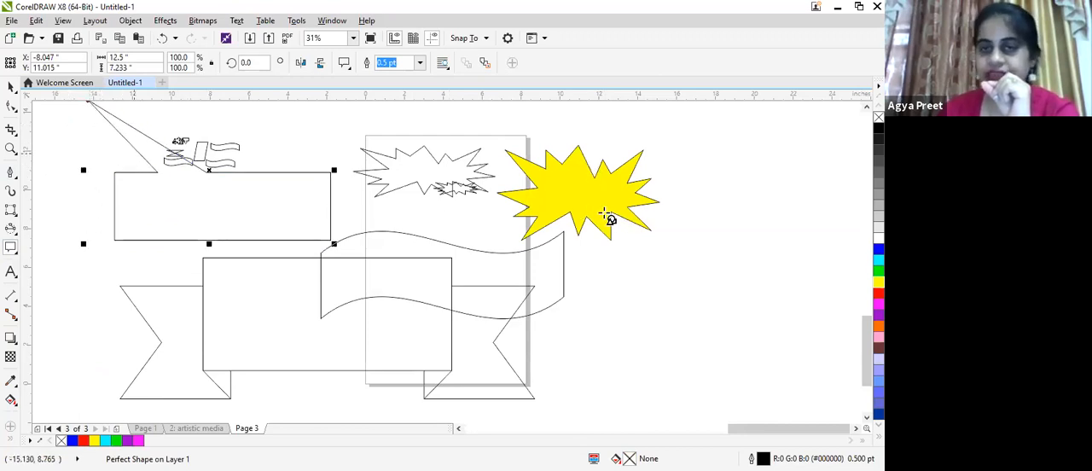
- Draw a second rectangular callout about 4.6 by 6.7 inches with its pointer tip on the yellow starburst
drag(605, 213, 692, 346)
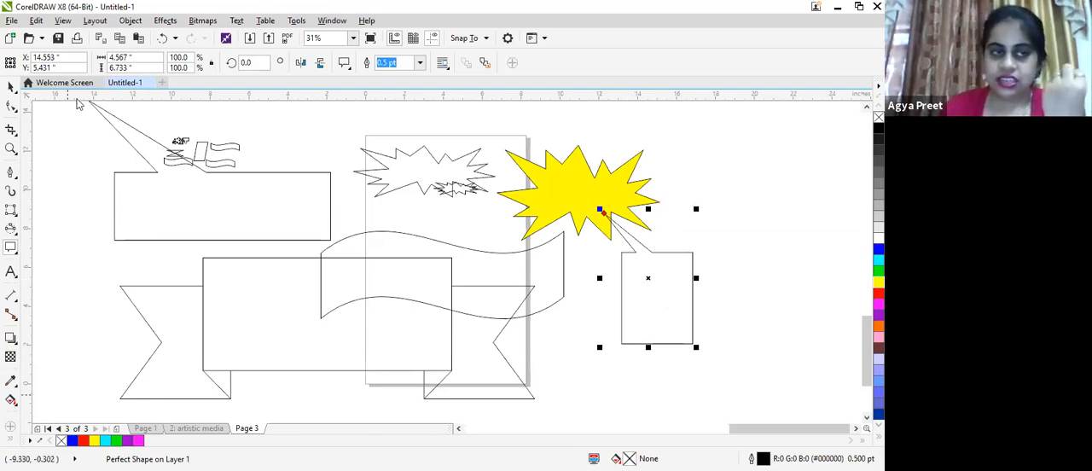
- Place a horizontal guideline across the page at about 6.3 inches
drag(140, 221, 451, 262)
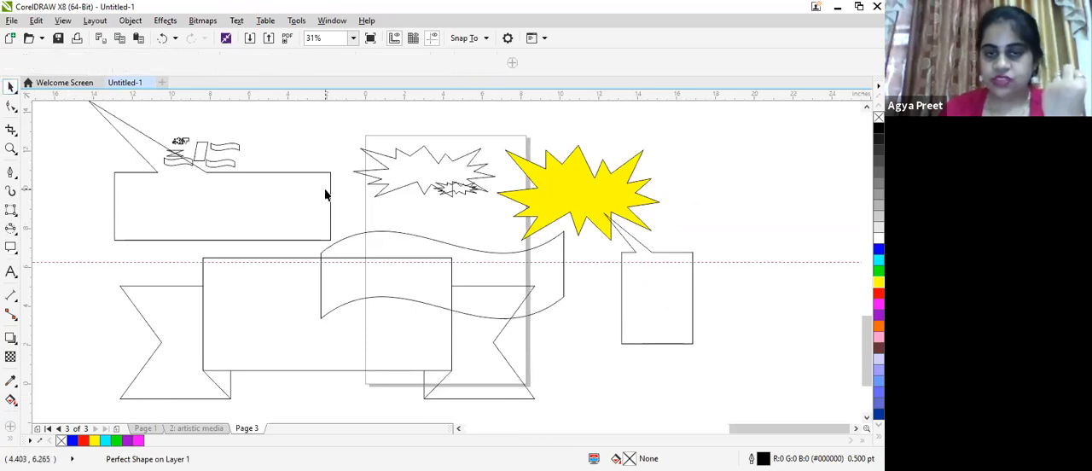
- Select all the banner, starburst and callout shapes and scale them down to about 9 by 4.5 inches beside the page
scroll(325, 191, down, 1)
drag(172, 117, 511, 299)
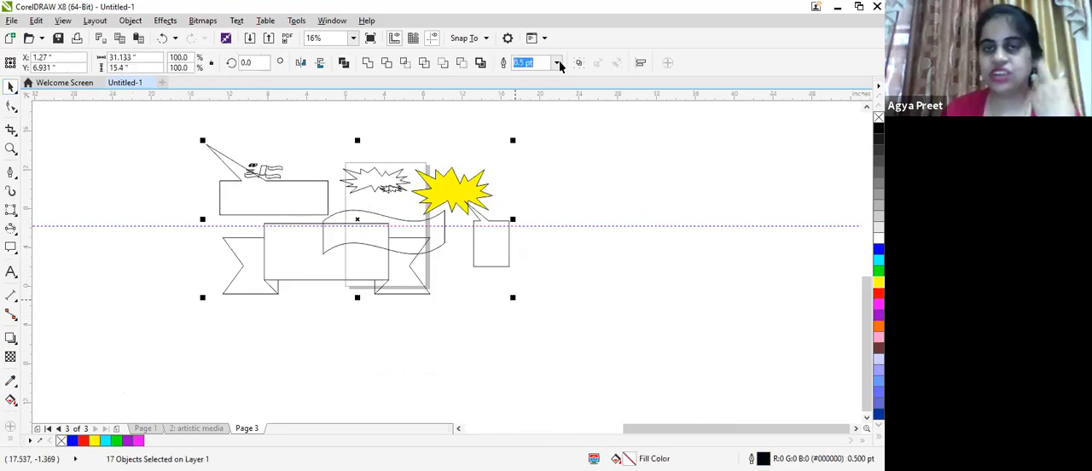
drag(514, 298, 299, 195)
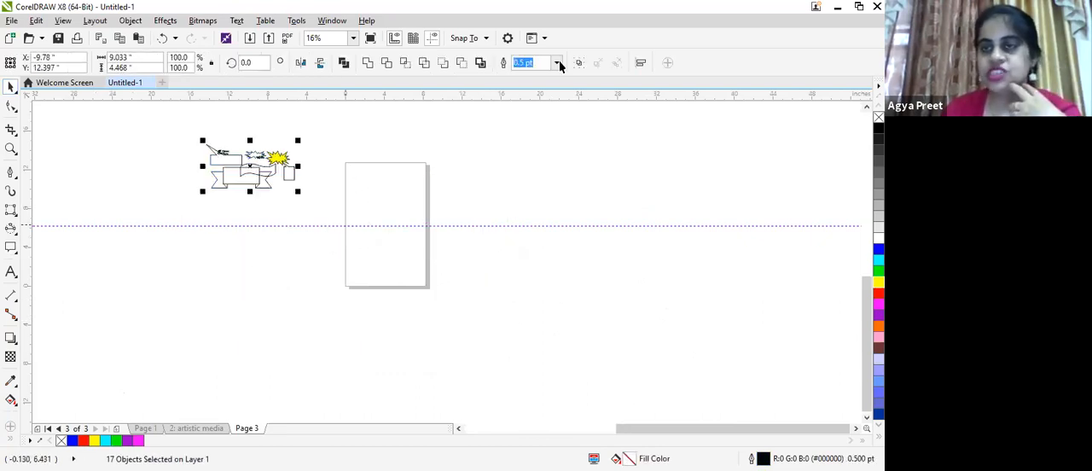
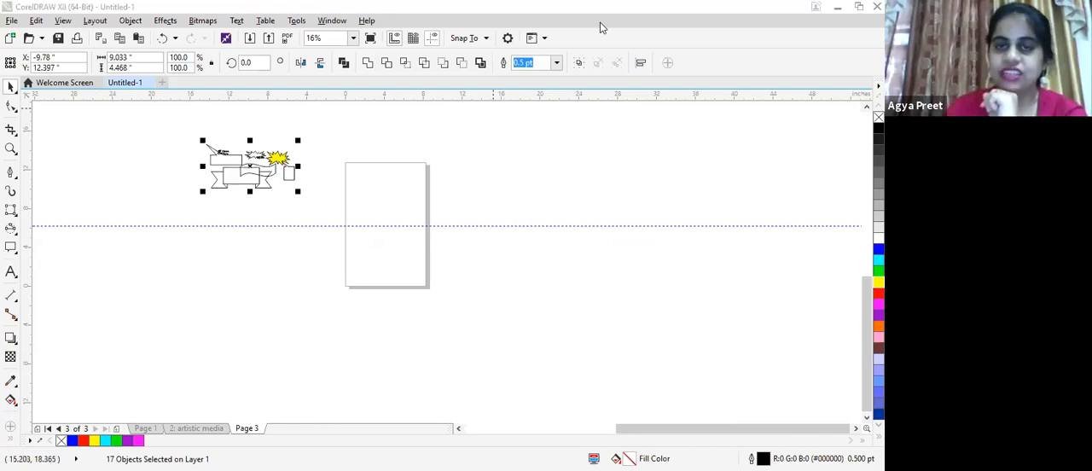
- Draw a rectangular callout about 21.5 by 12.7 inches overlapping the lower corner of the page
click(11, 247)
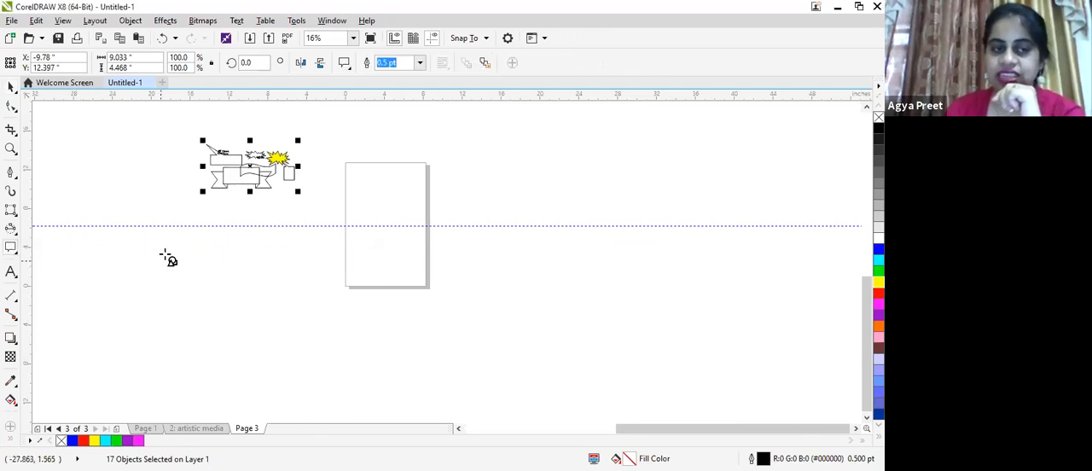
drag(359, 369, 147, 242)
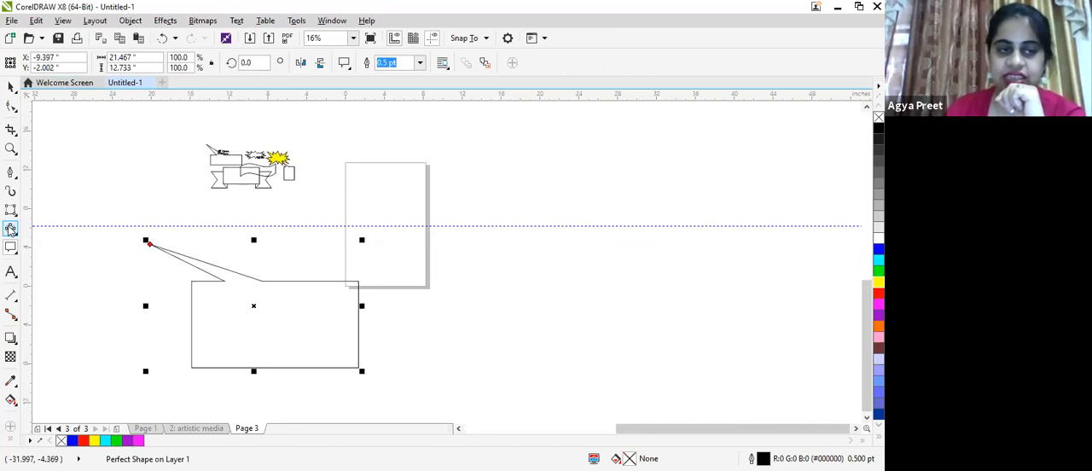
- Draw a five-sided polygon about 14.3 by 12.4 inches beside the page and convert it to curves
click(14, 251)
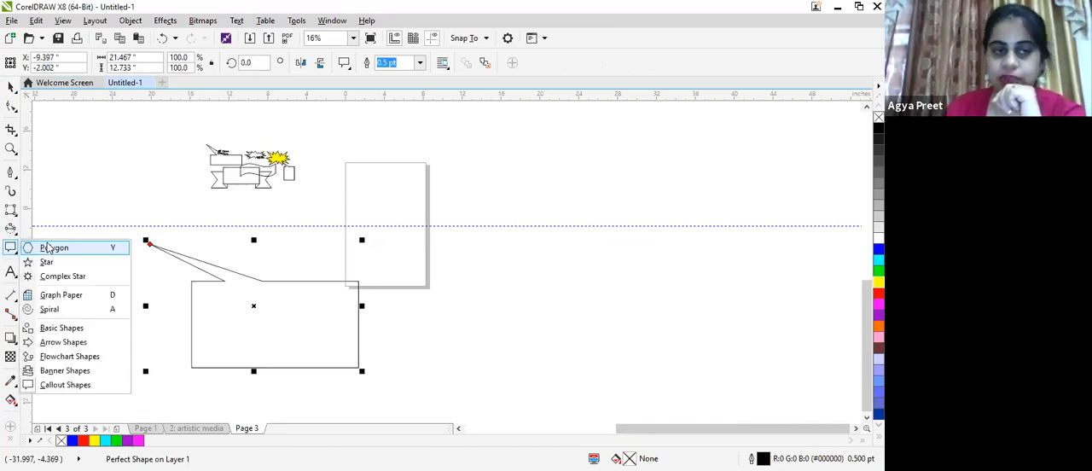
click(50, 248)
drag(438, 158, 542, 243)
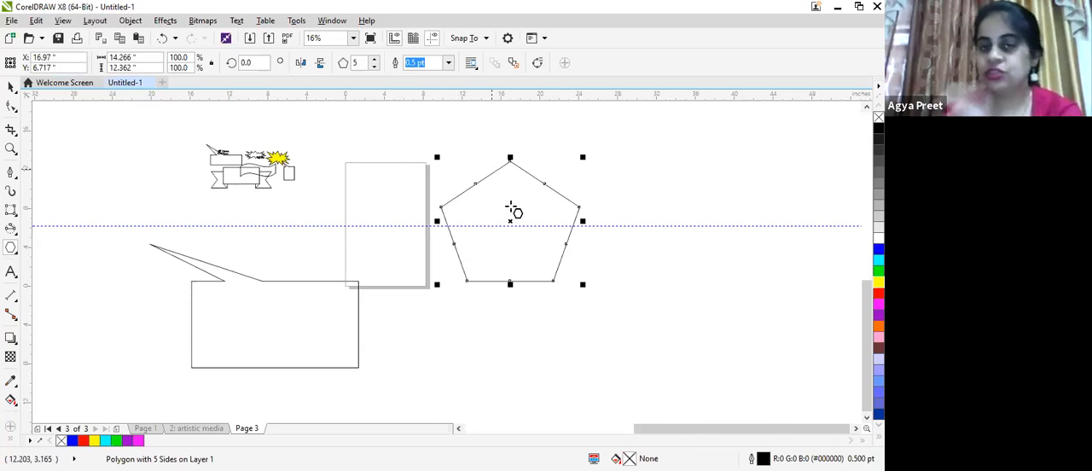
click(539, 68)
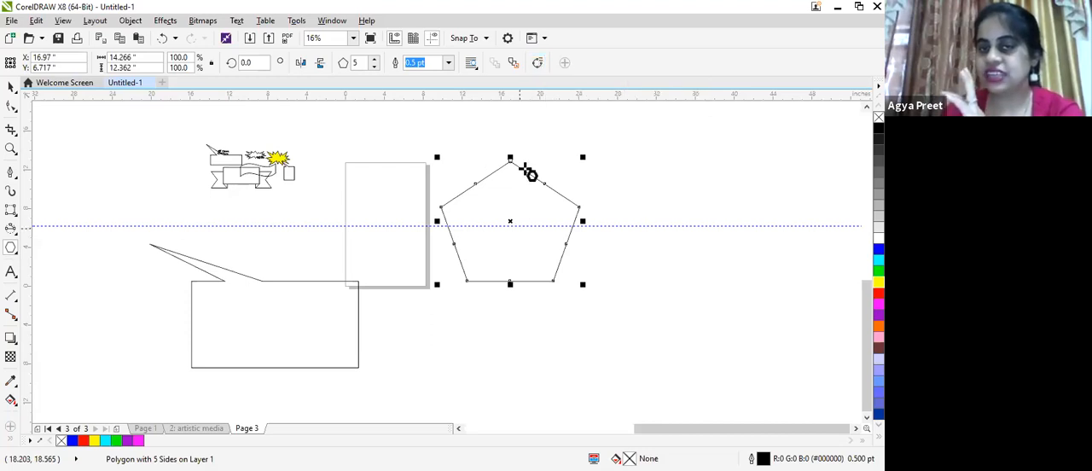
scroll(471, 186, up, 2)
scroll(471, 186, down, 2)
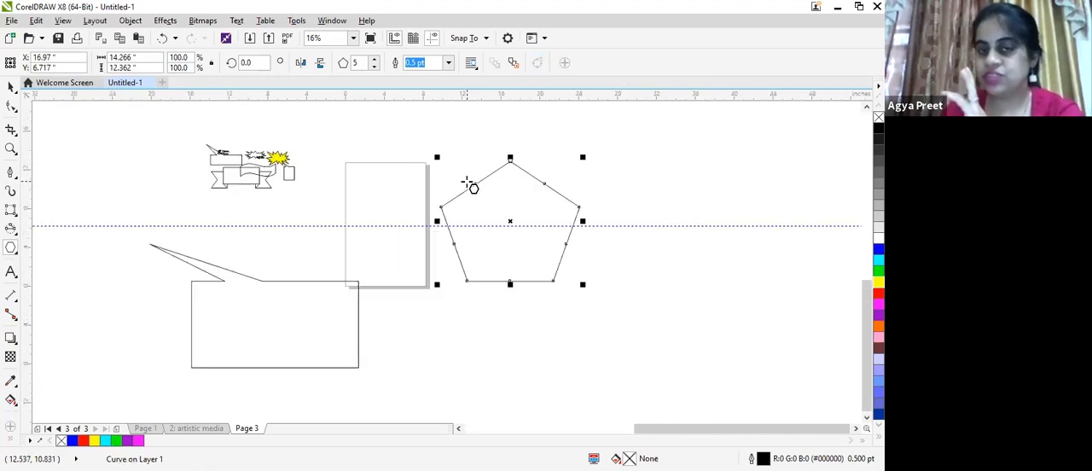
- Pull the middle node of the pentagon's bottom edge straight down with the Shape tool to form a sixth corner
key(F10)
scroll(470, 185, up, 2)
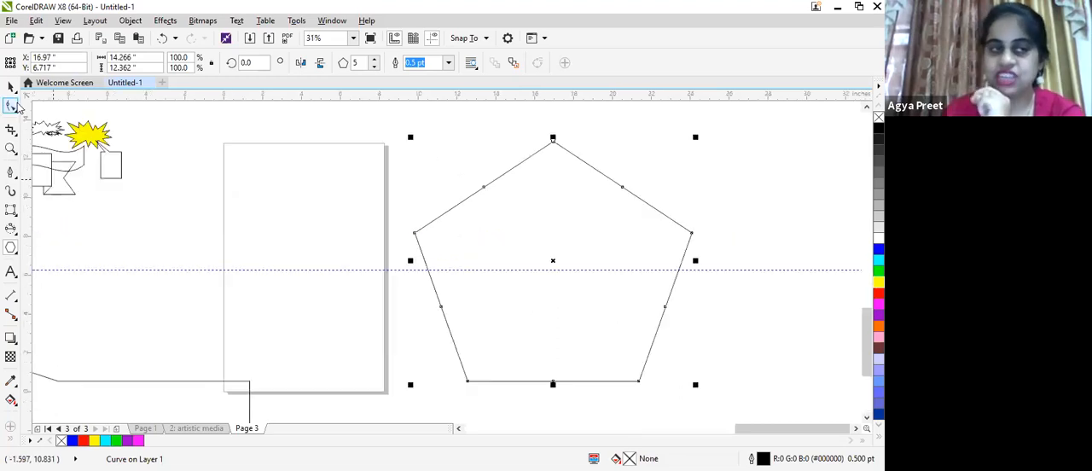
click(553, 381)
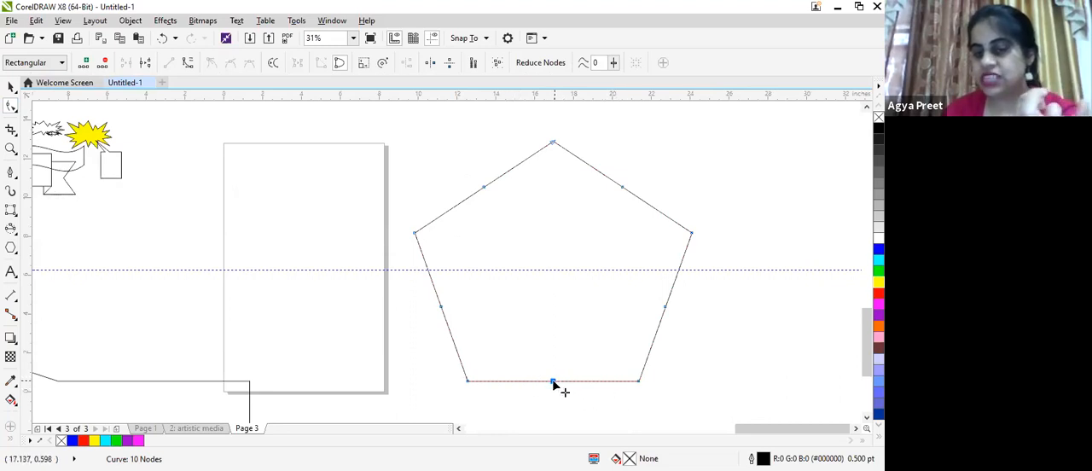
drag(553, 381, 556, 433)
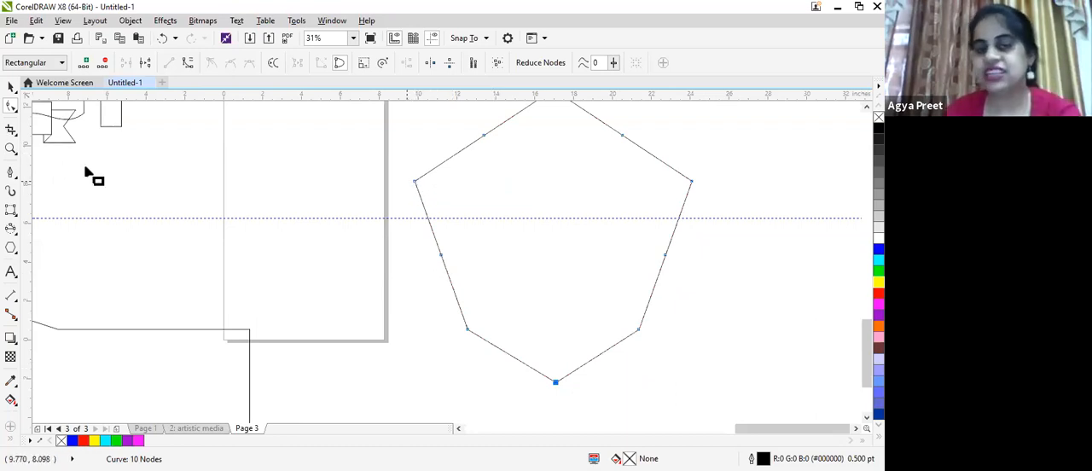
- Move the polygon's left corner inward and delete the midpoint nodes on the two left sides
drag(418, 180, 444, 230)
key(Delete)
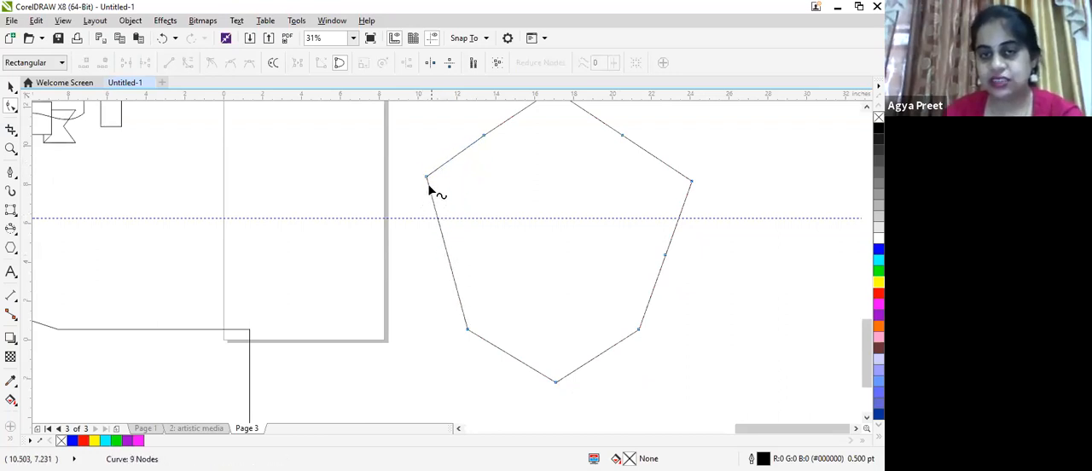
drag(429, 182, 482, 135)
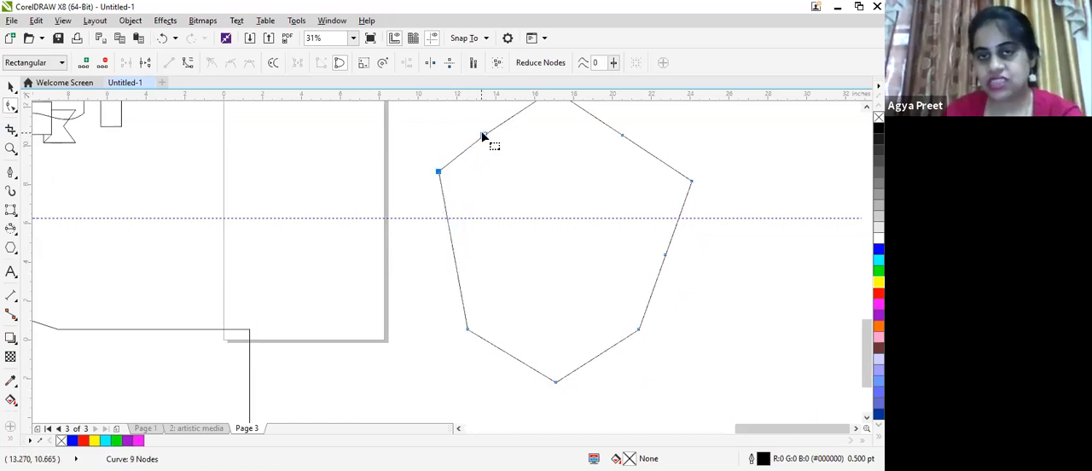
key(Delete)
- Delete the midpoint nodes on the polygon's two right sides and move its right corner inward
click(624, 135)
key(Delete)
drag(680, 182, 648, 169)
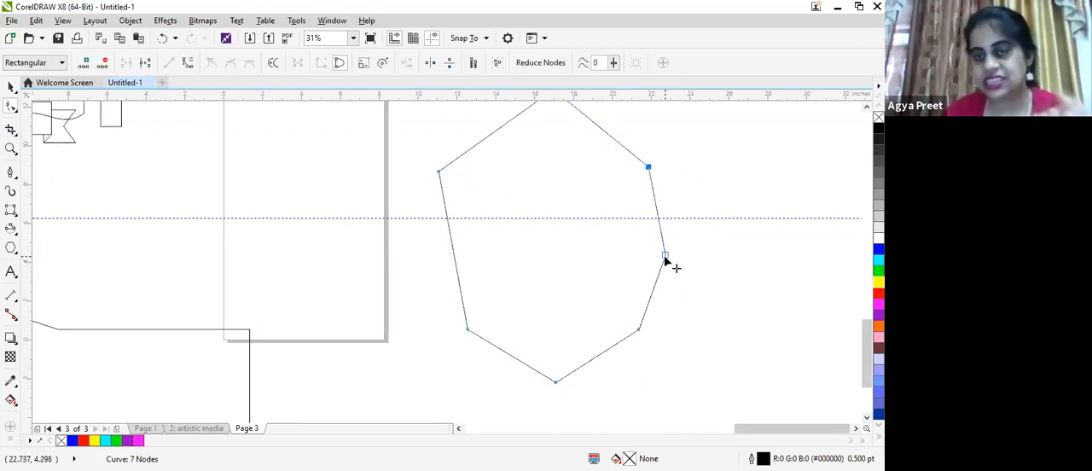
key(Delete)
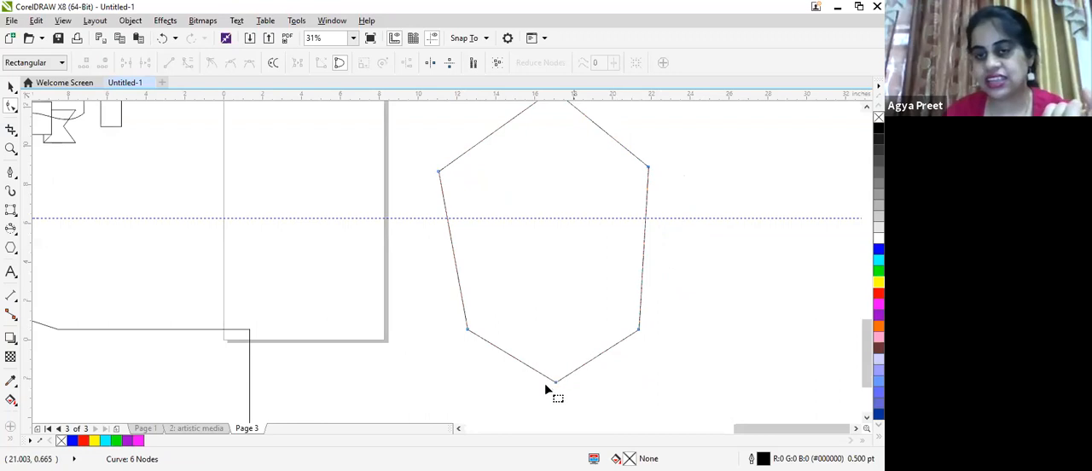
- Lower the polygon's top corner node and shift it slightly to the left
scroll(592, 113, up, 4)
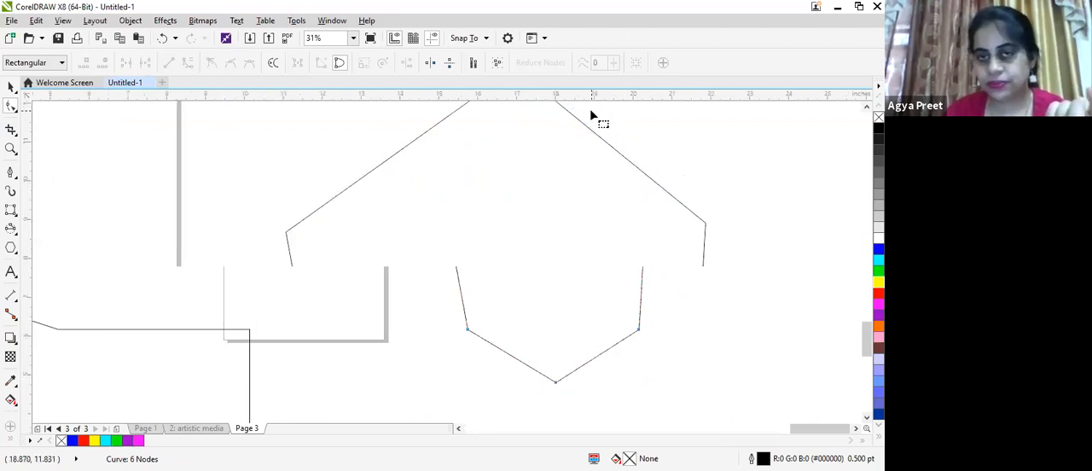
scroll(592, 110, down, 4)
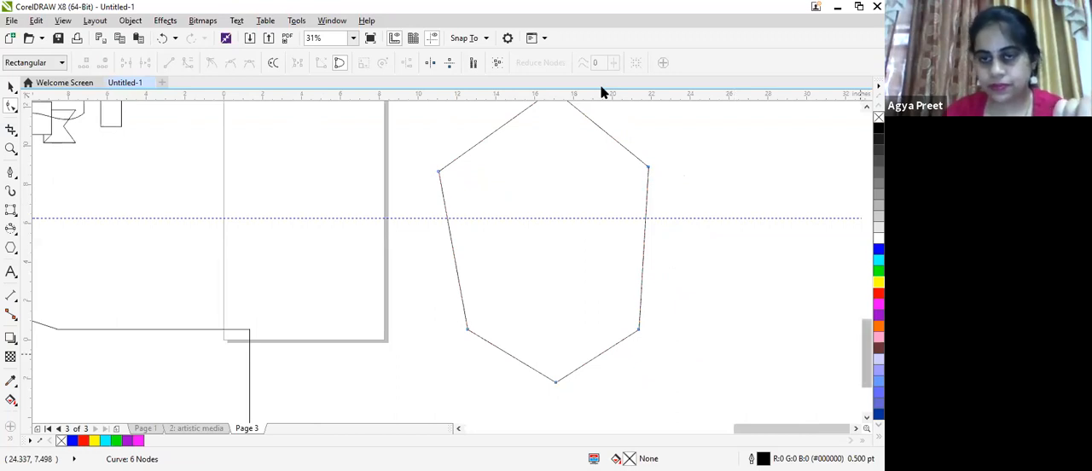
drag(866, 354, 866, 306)
drag(554, 312, 530, 357)
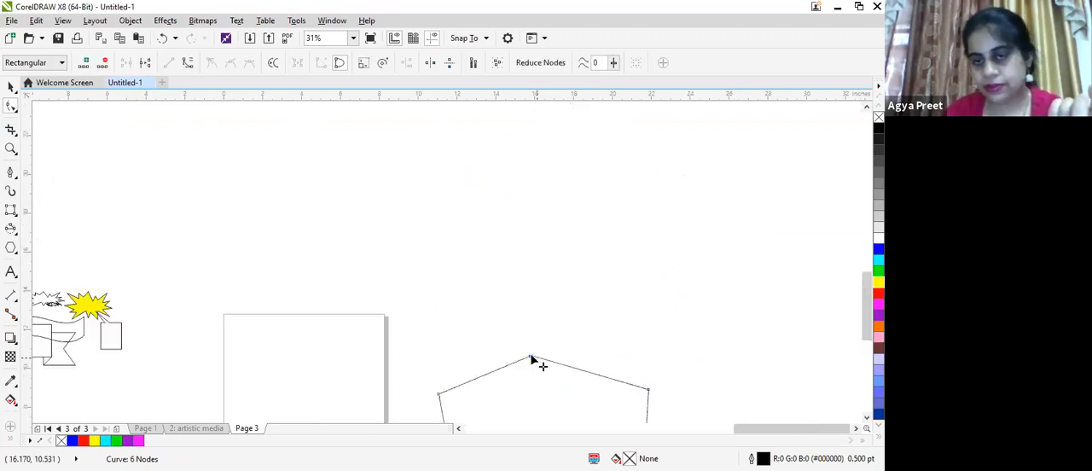
scroll(541, 322, down, 1)
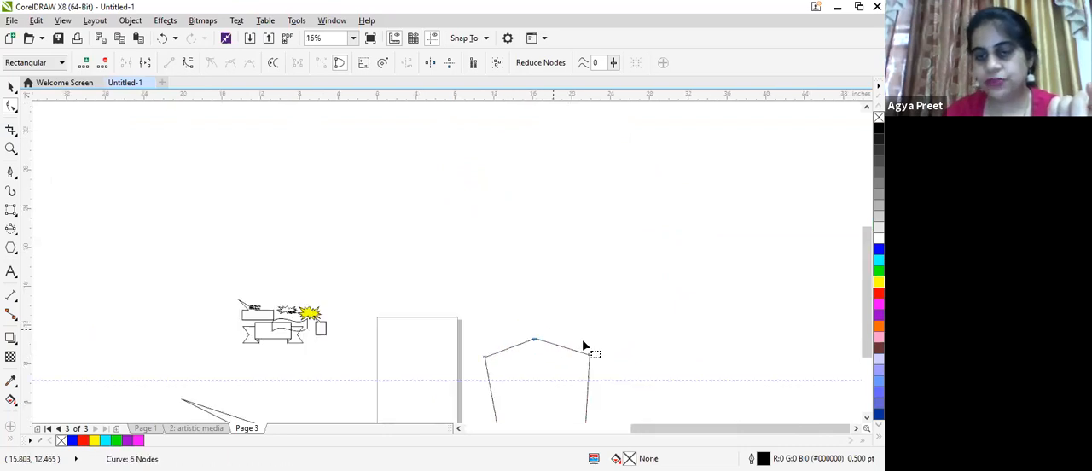
drag(866, 317, 866, 371)
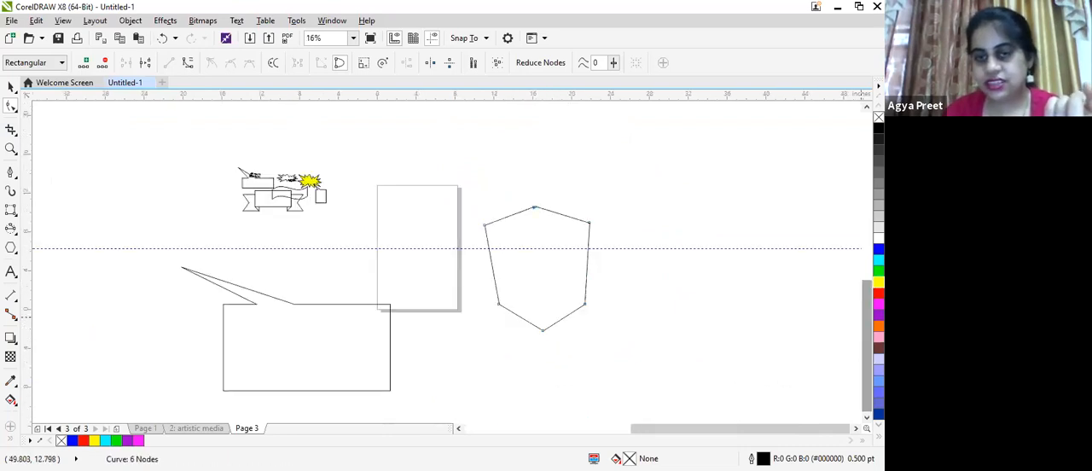
- Spread the two lower side corners outward and nudge the upper right corner inward to even out the hexagon
drag(500, 304, 489, 308)
drag(586, 304, 598, 309)
drag(589, 224, 583, 224)
drag(597, 309, 589, 307)
click(593, 350)
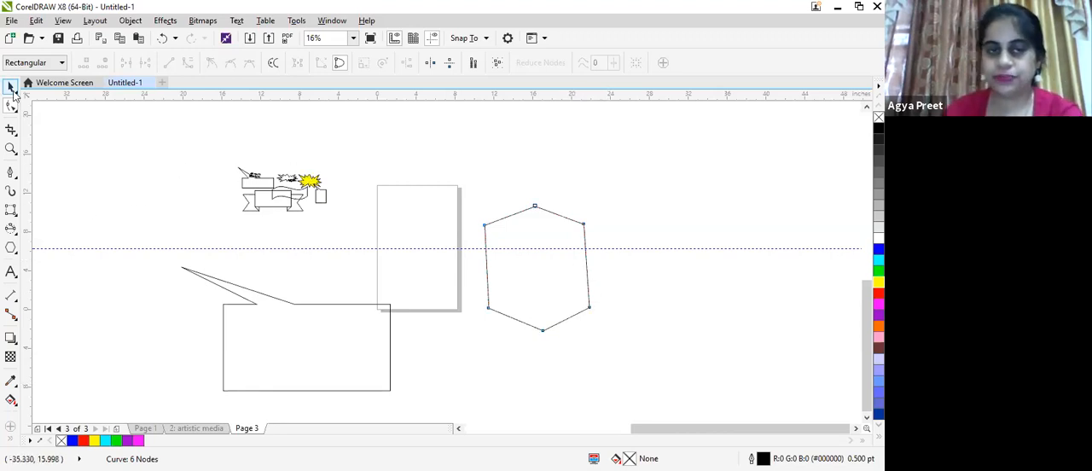
- Select all the shapes and scale them down to about 11.1 by 6.1 inches beside the page
key(ctrl+a)
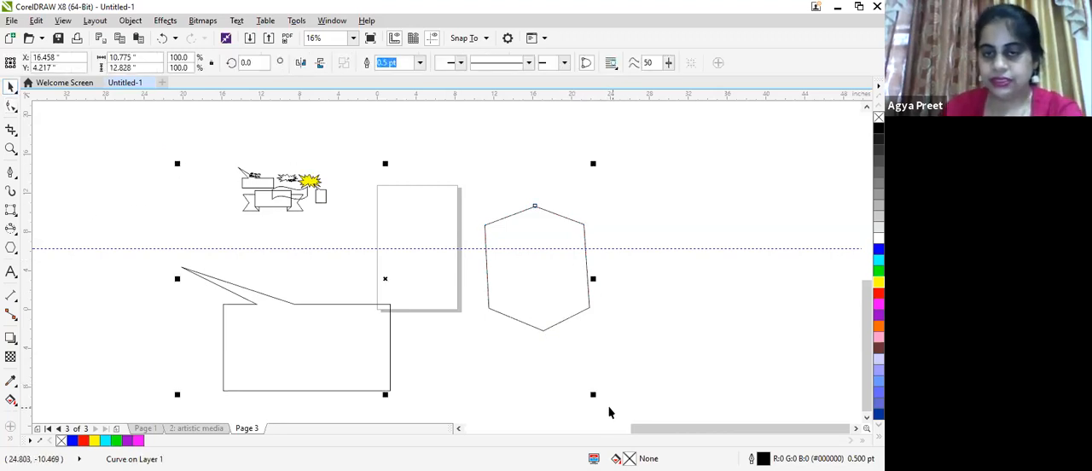
drag(593, 390, 309, 256)
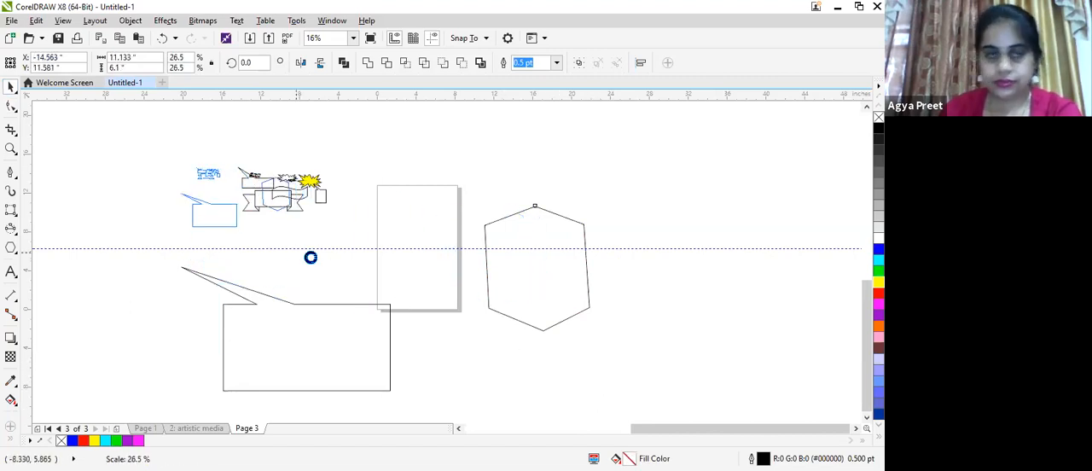
- Place artistic text in the upper part of the page and enter the presenter's name
click(10, 273)
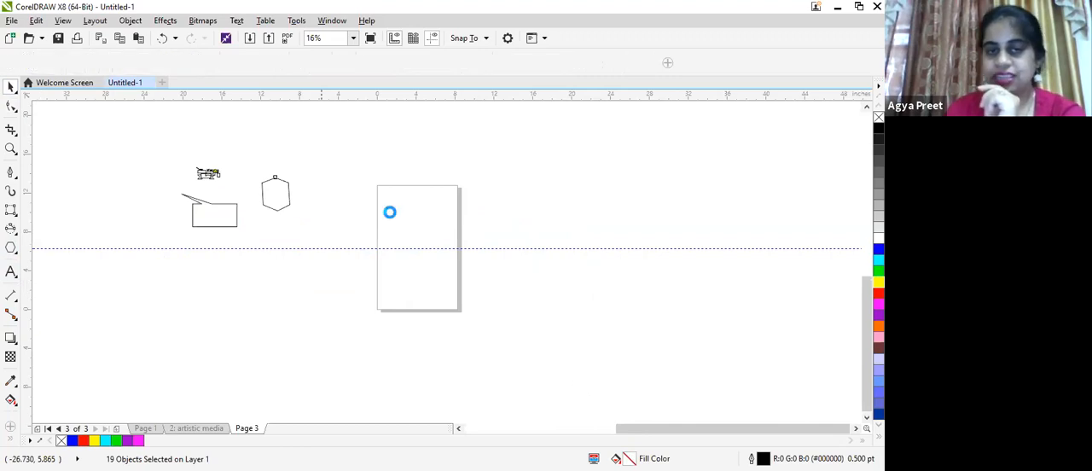
click(389, 211)
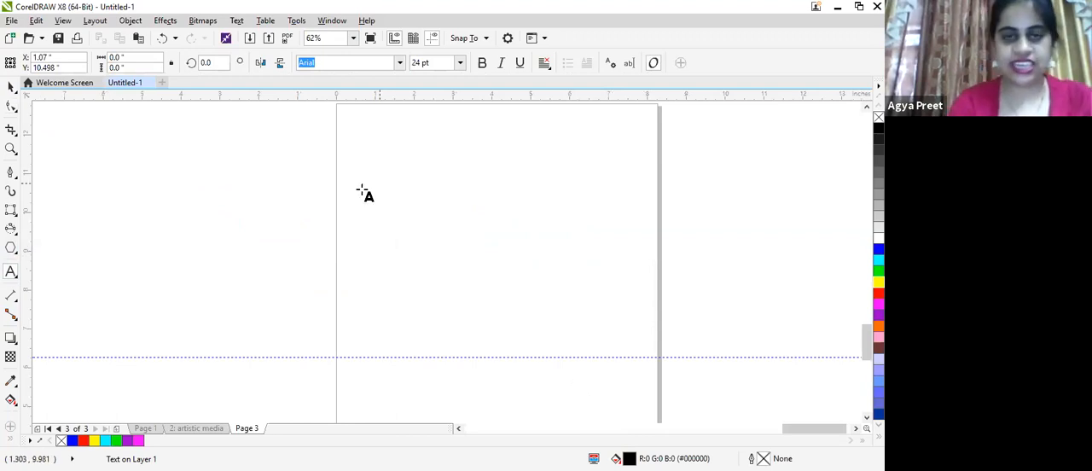
text(agya preet)
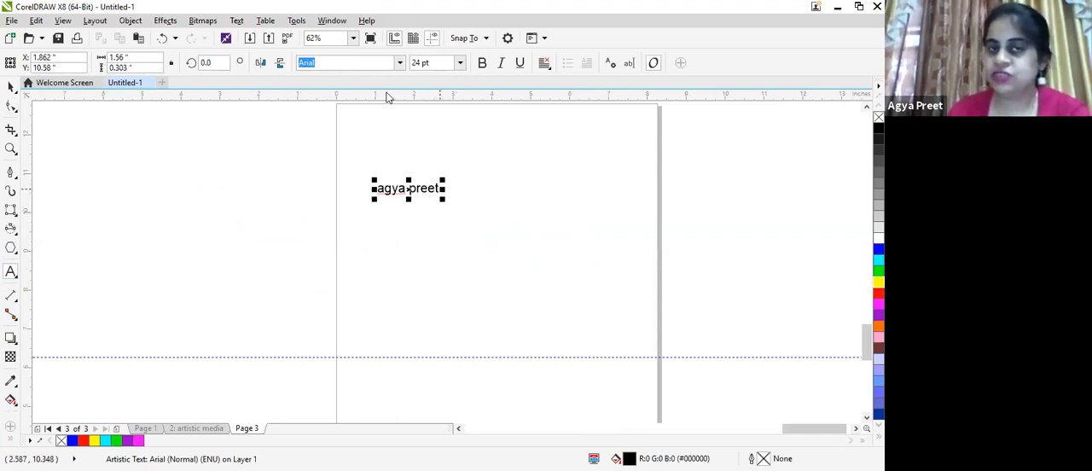
- Preview the name text at 200 pt and set its font size back to 24 pt
key(ctrl+a)
click(461, 62)
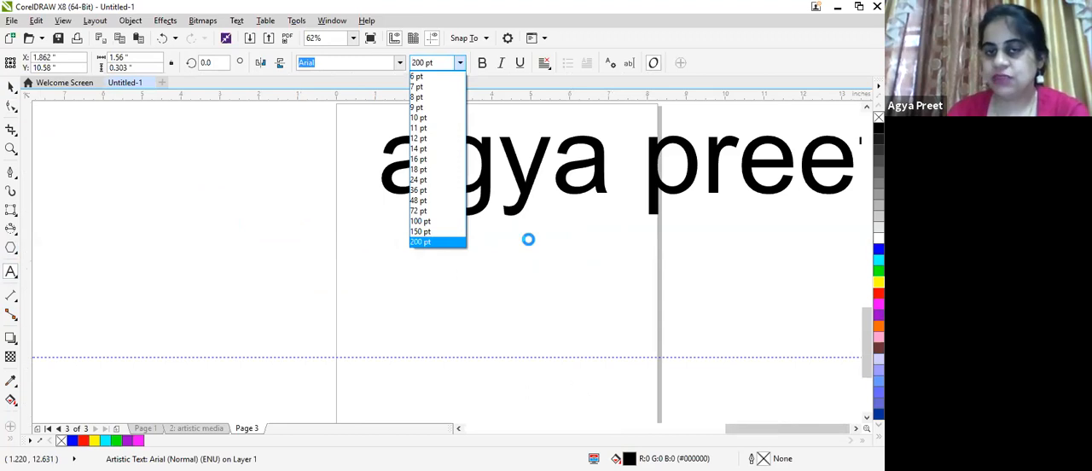
scroll(529, 243, down, 4)
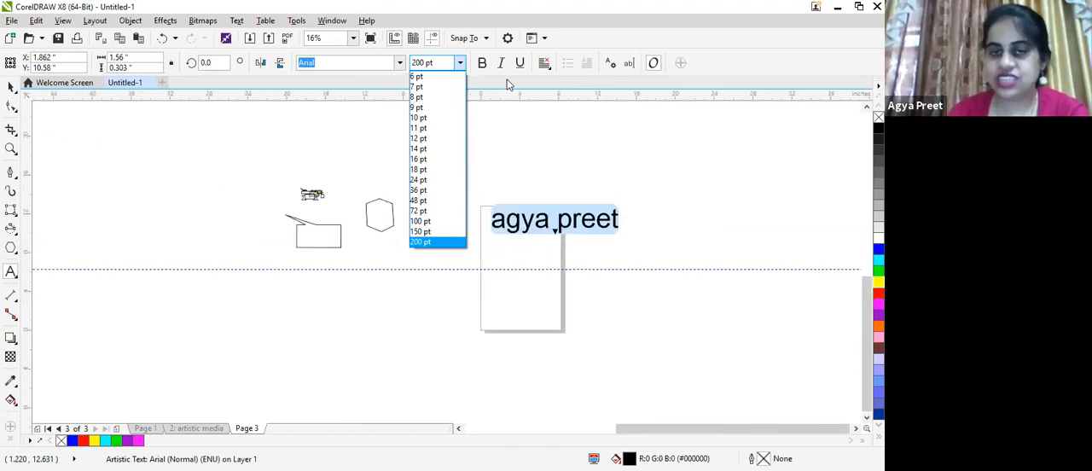
text(24)
key(Return)
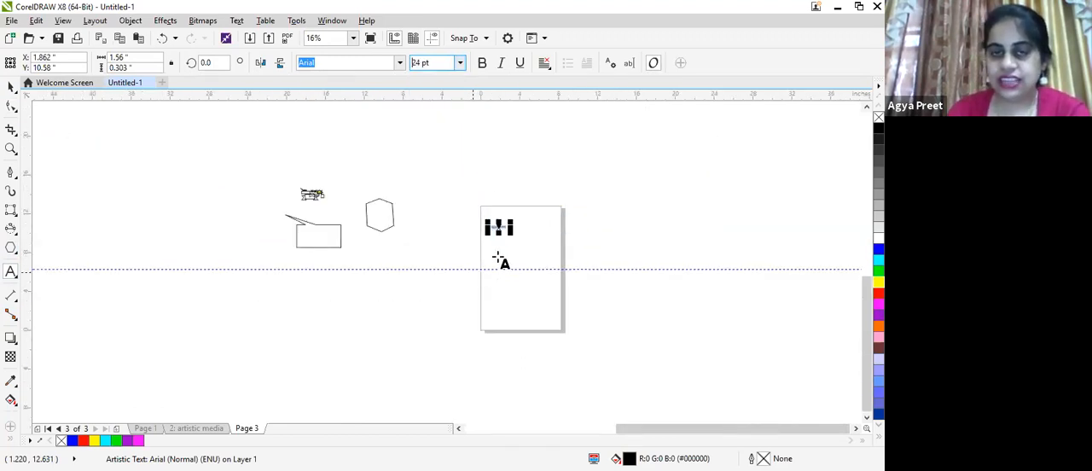
- Stretch the name text by its handles to about 14.9 by 9.7 inches
scroll(504, 256, up, 4)
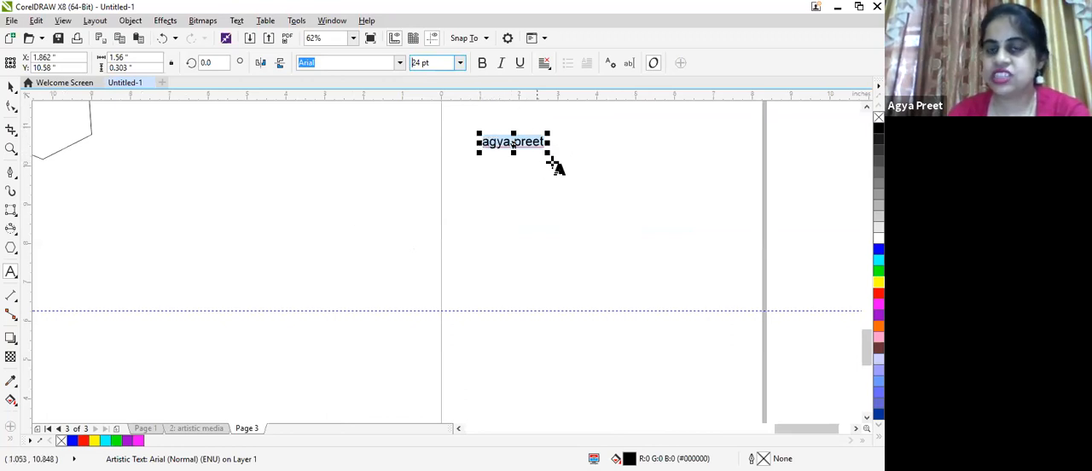
key(Return)
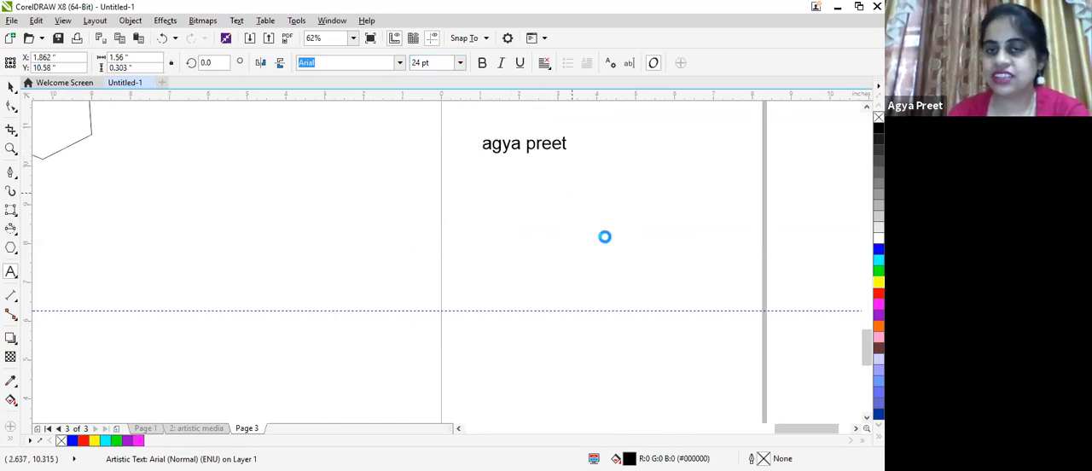
drag(654, 279, 825, 415)
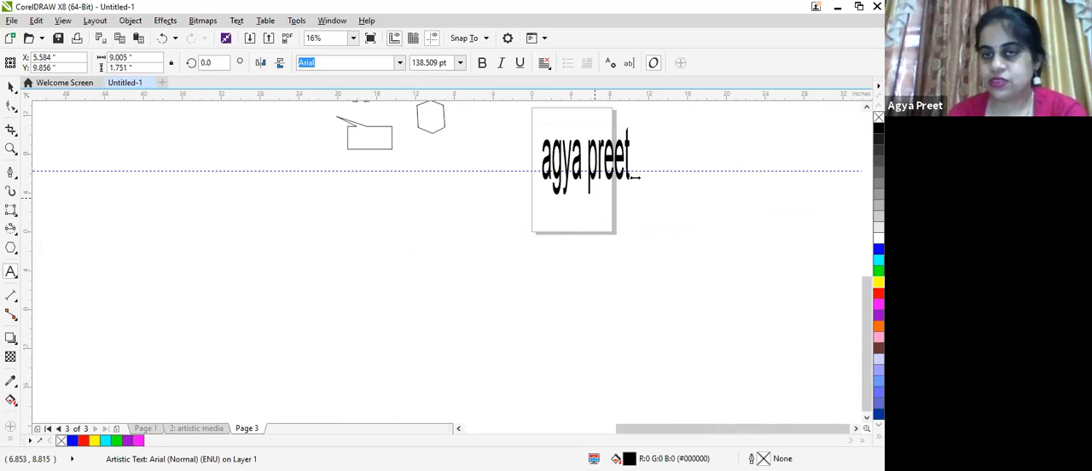
drag(657, 172, 680, 169)
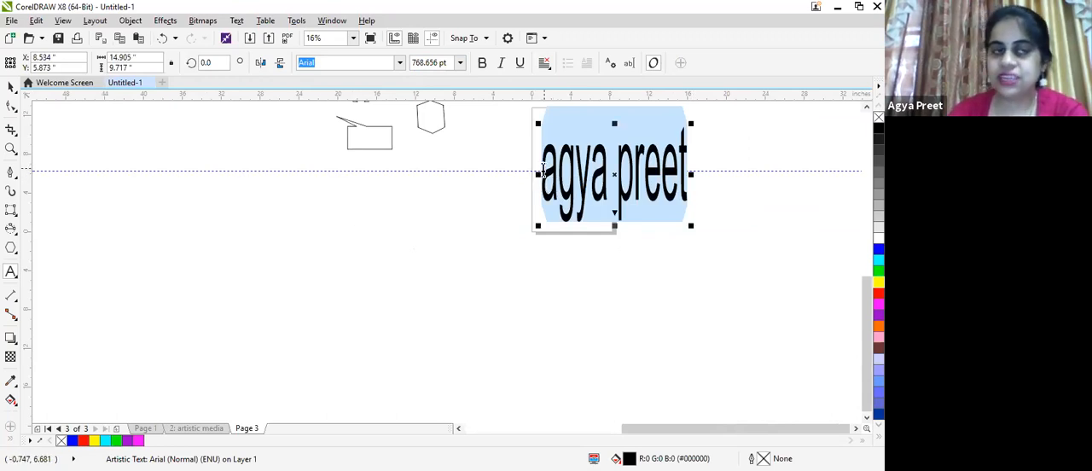
- Fill the name text with green and give it a black outline
click(11, 85)
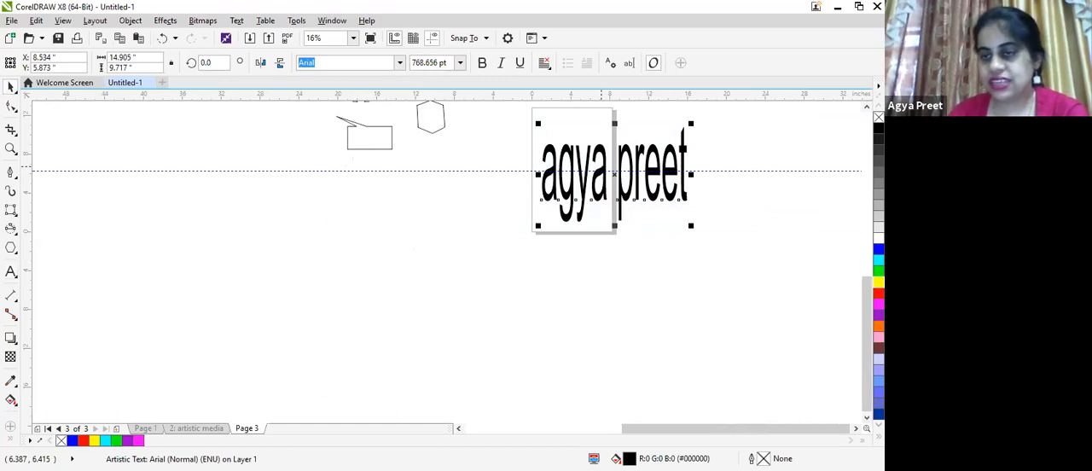
click(879, 269)
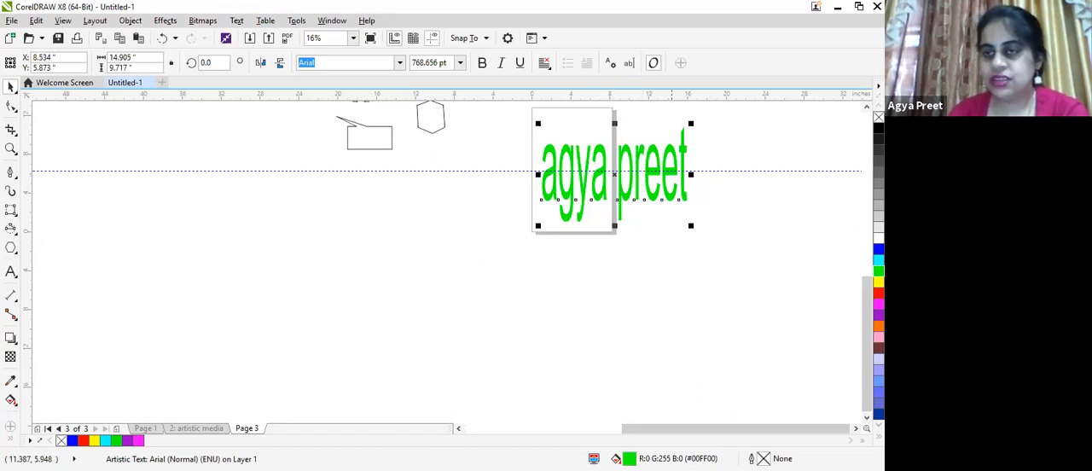
right_click(878, 128)
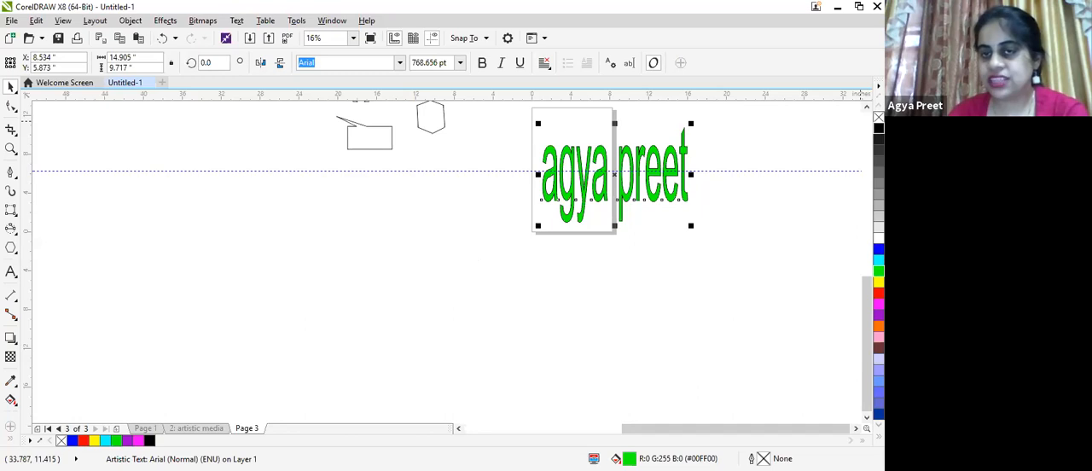
- Stretch the green name text horizontally to the left until it is about 50.1 inches wide
drag(503, 178, 194, 184)
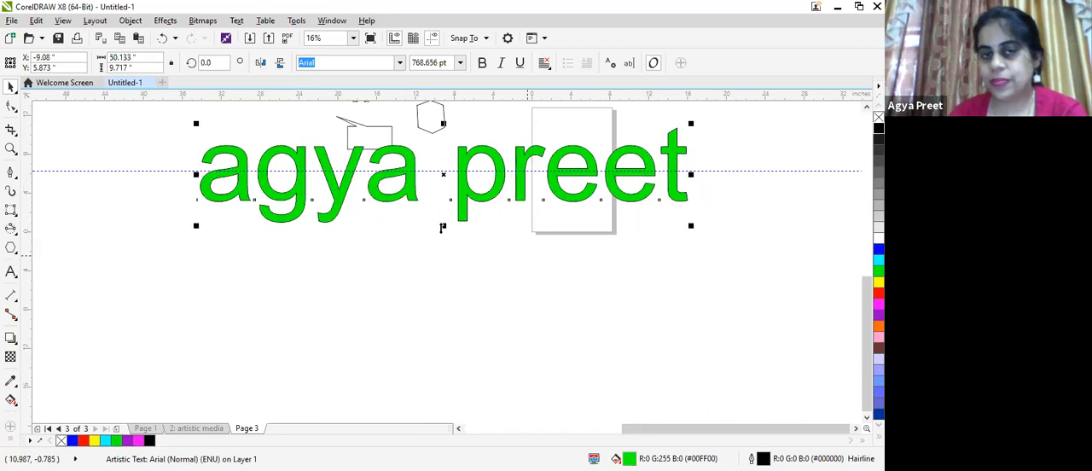
- Stretch the green name text downward until it is about 17 inches tall
drag(442, 226, 443, 296)
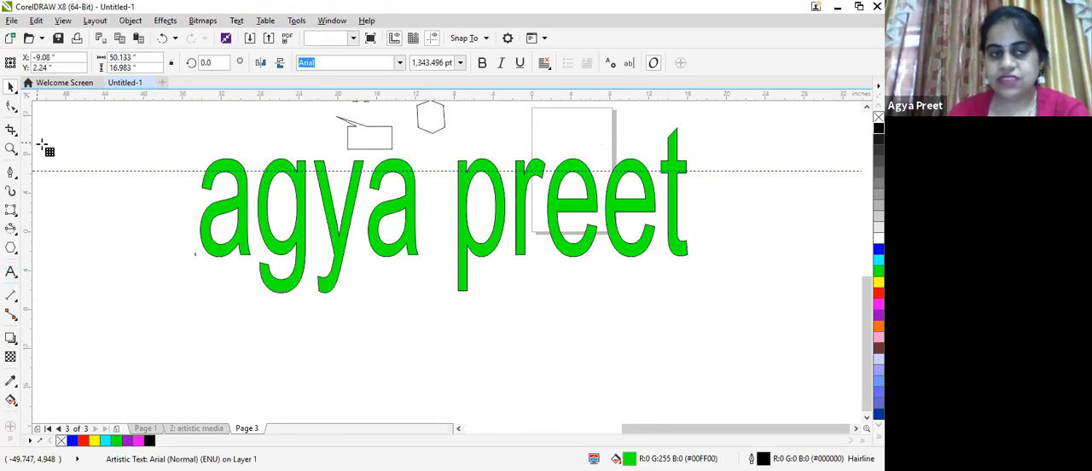
- Draw a table of 3 rows and 4 columns beside the name text and widen it to even out its columns
click(130, 256)
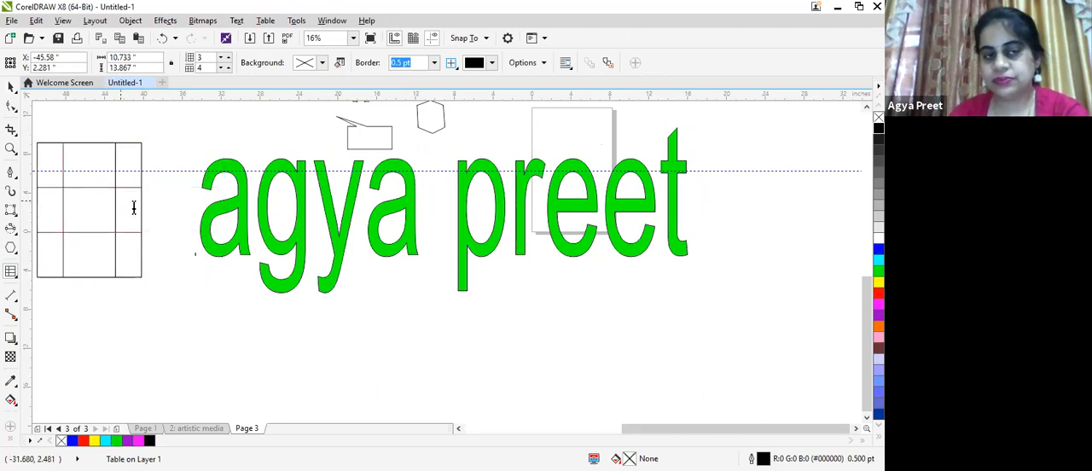
drag(140, 190, 151, 187)
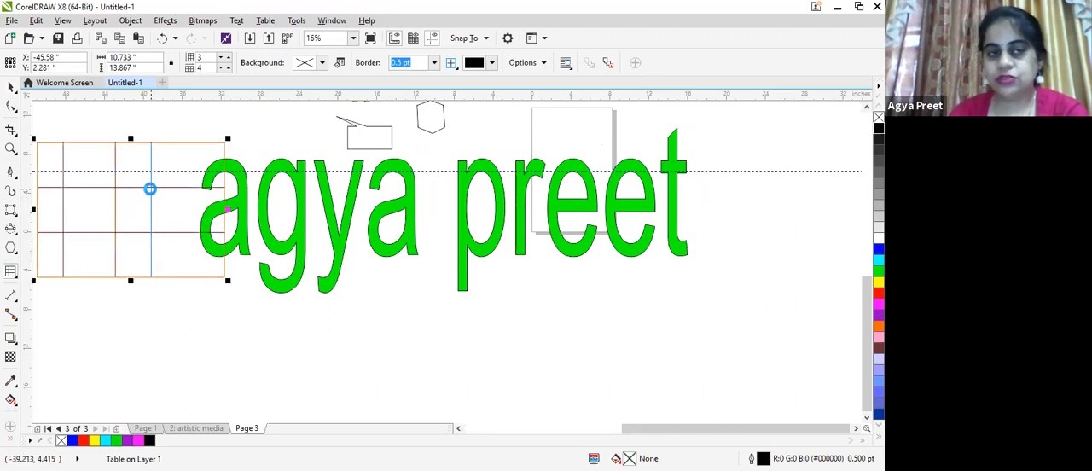
drag(59, 205, 184, 219)
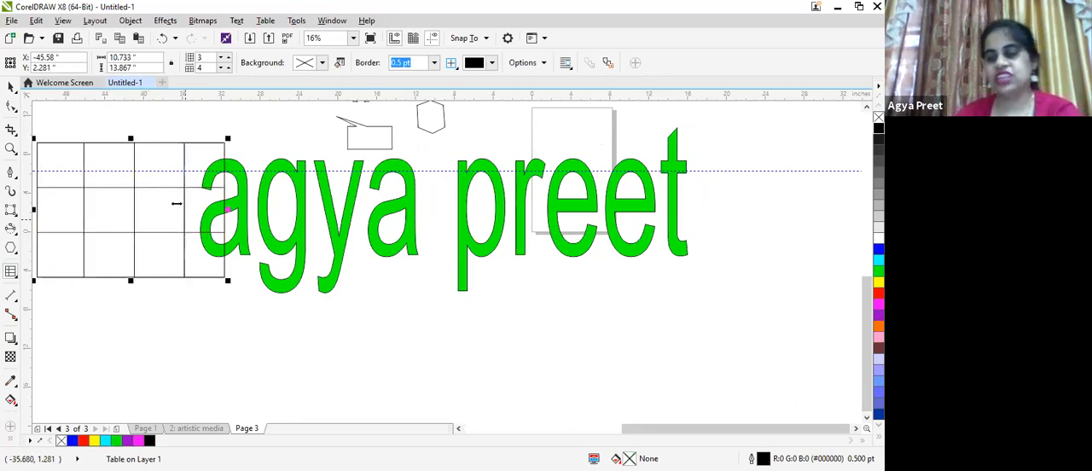
- Scale the table down to about 6.2 by 4.5 inches so it clears the name text
click(99, 175)
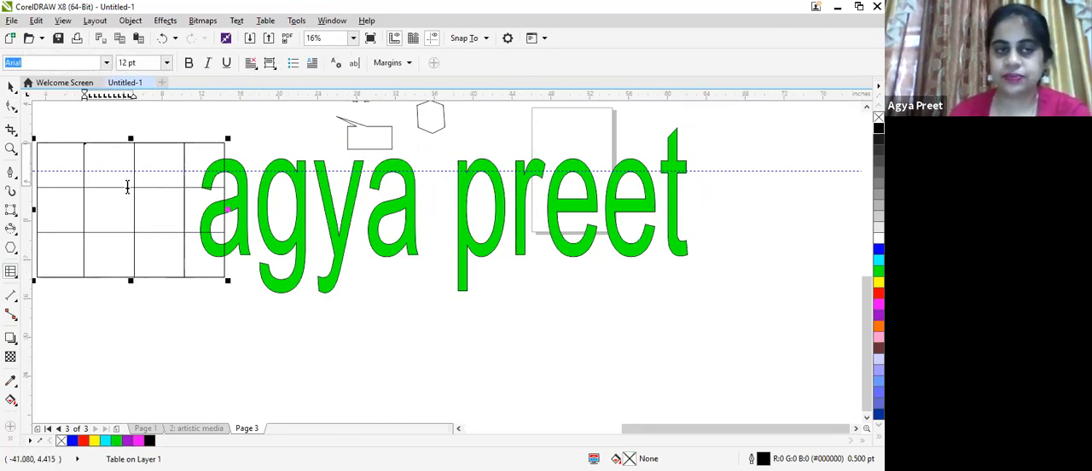
click(10, 87)
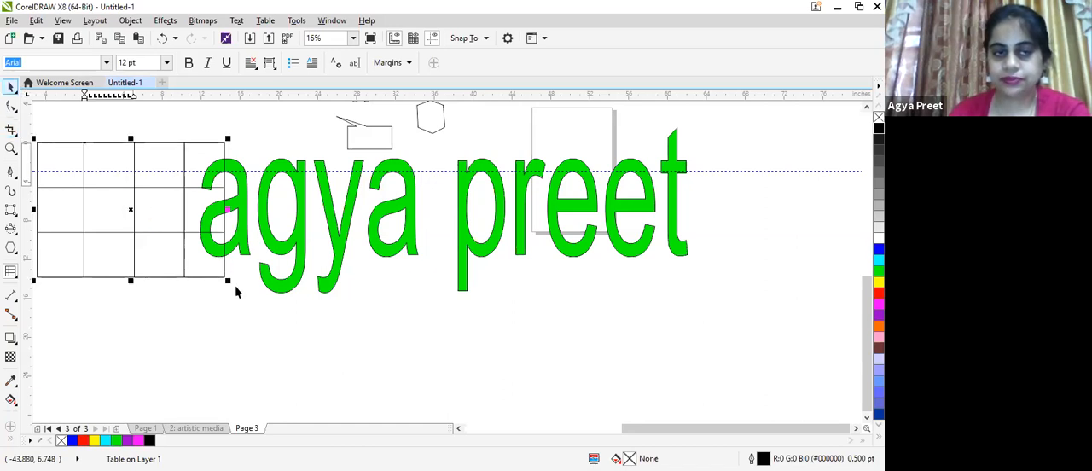
click(232, 286)
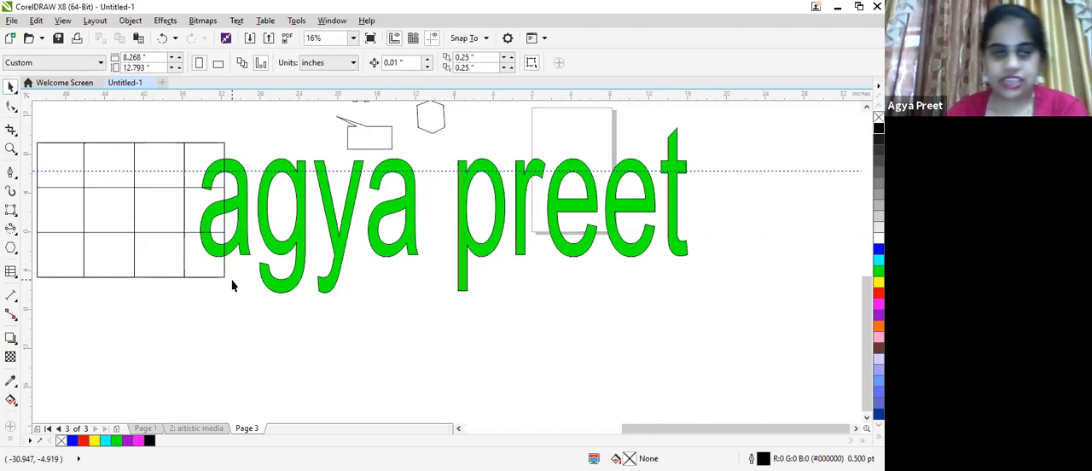
click(226, 279)
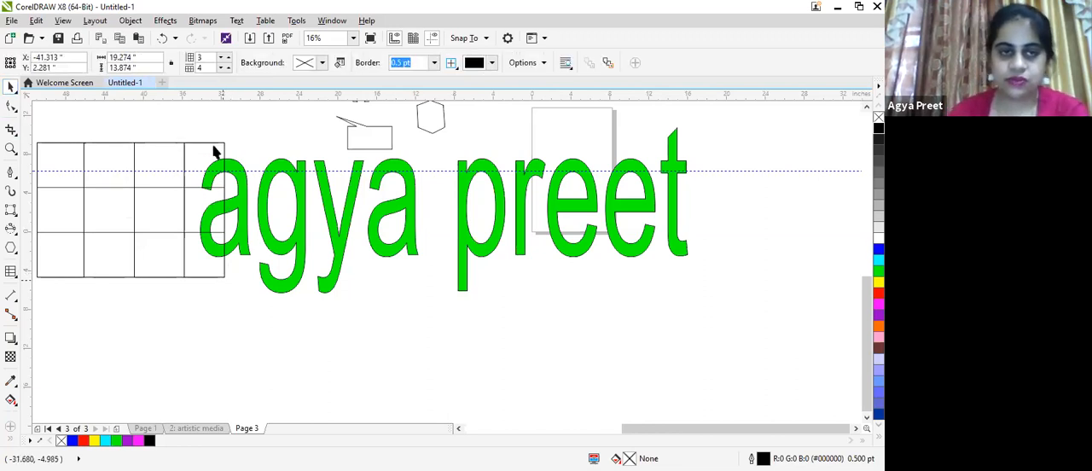
drag(228, 141, 100, 231)
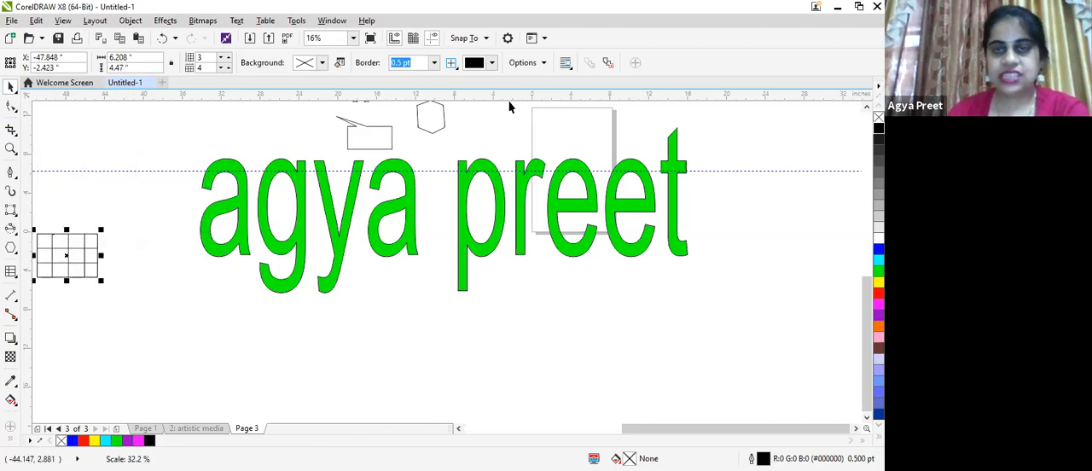
- On Page 1, draw a rectangle about 15.4 by 10.7 inches beside the table and rotate it to about 340.8 degrees
click(145, 428)
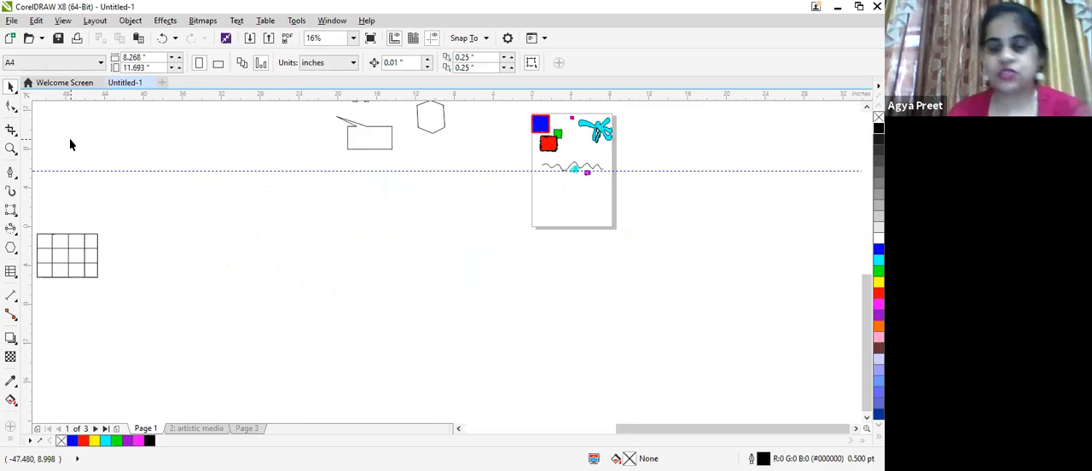
click(11, 210)
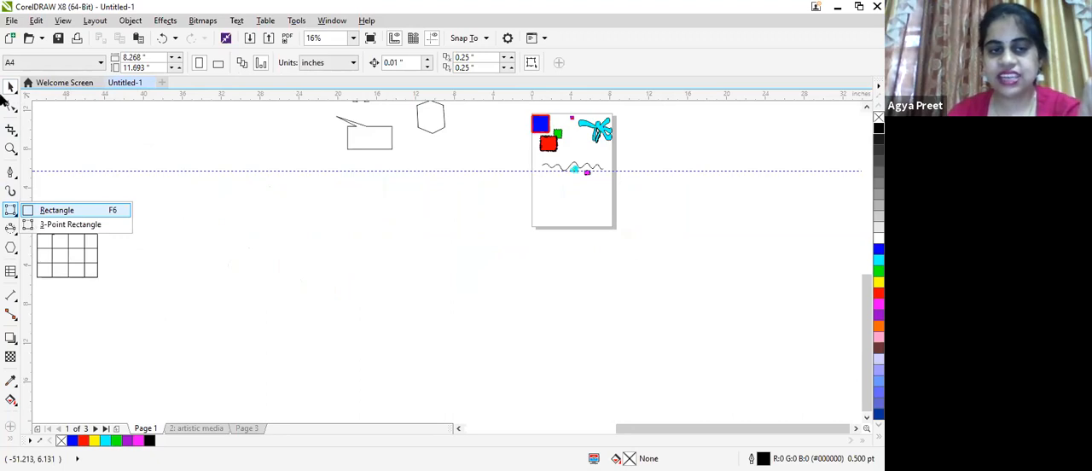
drag(173, 220, 328, 329)
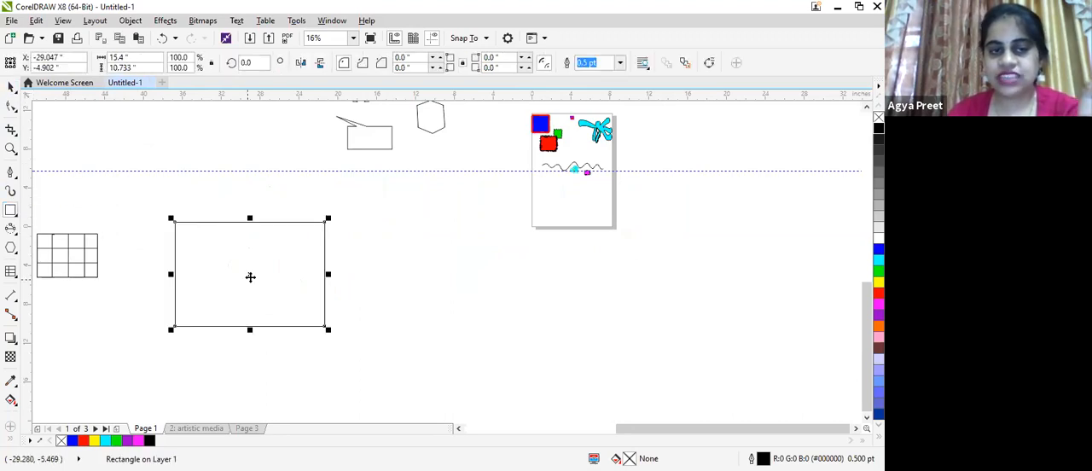
click(249, 274)
drag(330, 214, 339, 254)
mouse_move(338, 194)
mouse_down()
mouse_move(348, 221)
mouse_move(342, 249)
mouse_up()
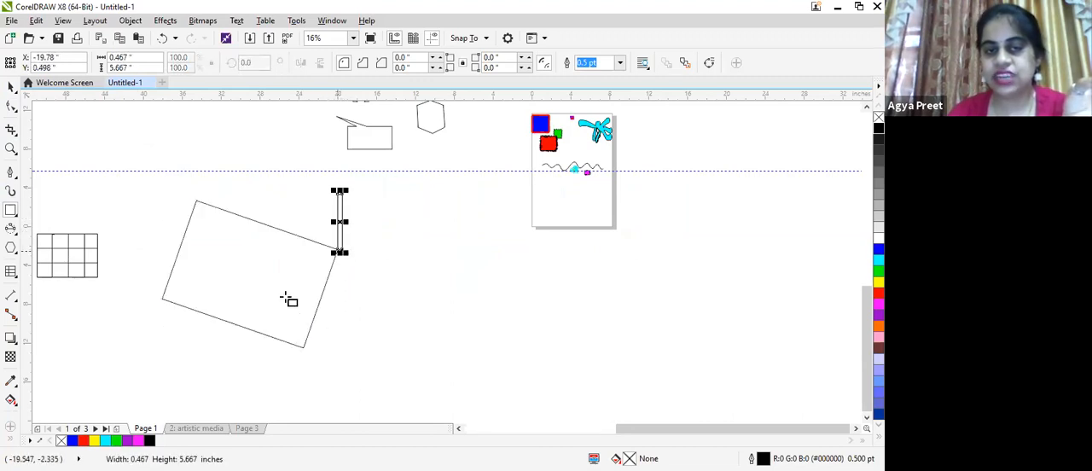
- Skew the tilted rectangle vertically and rotate it further clockwise into a steep parallelogram
click(10, 87)
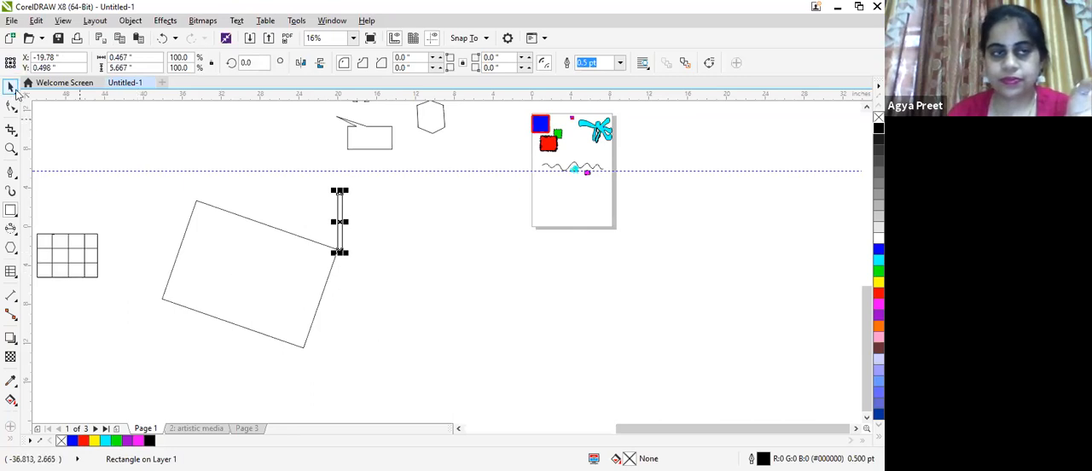
click(272, 273)
click(250, 273)
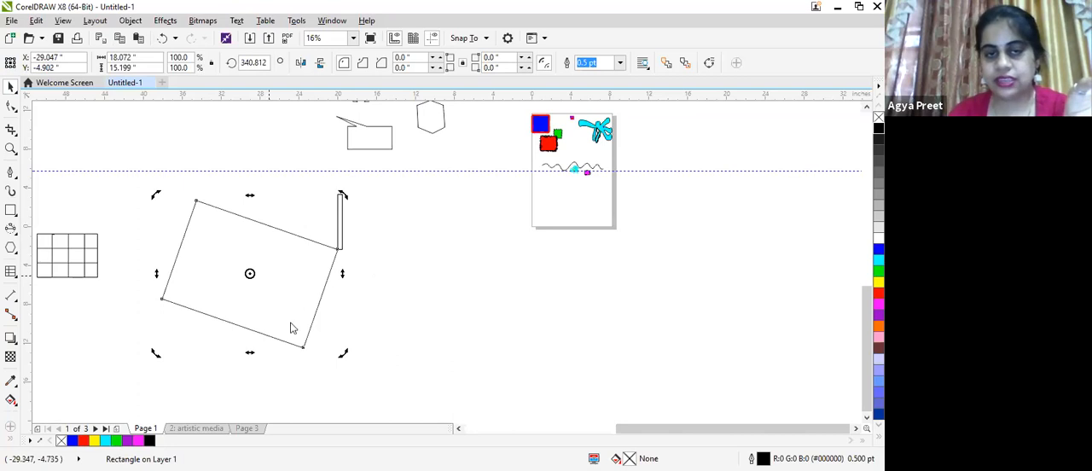
drag(342, 273, 341, 296)
drag(346, 202, 317, 354)
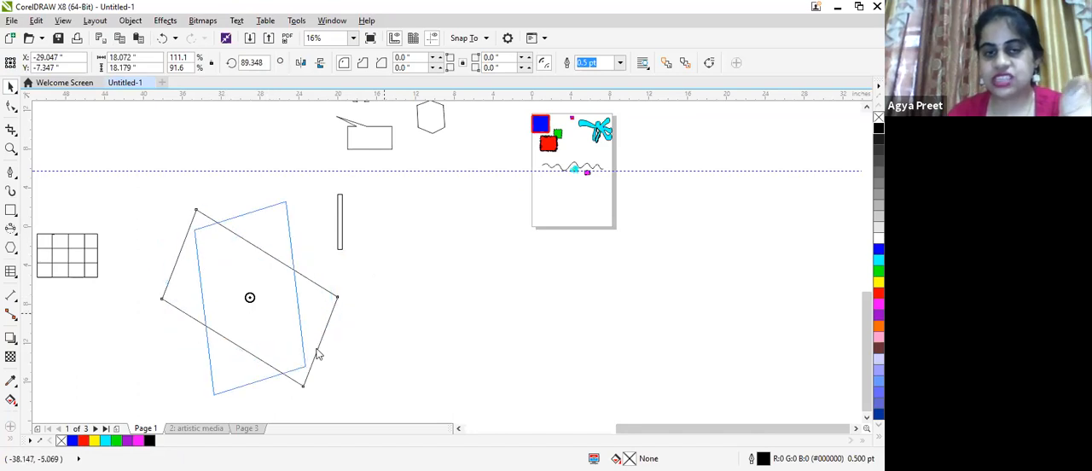
click(450, 315)
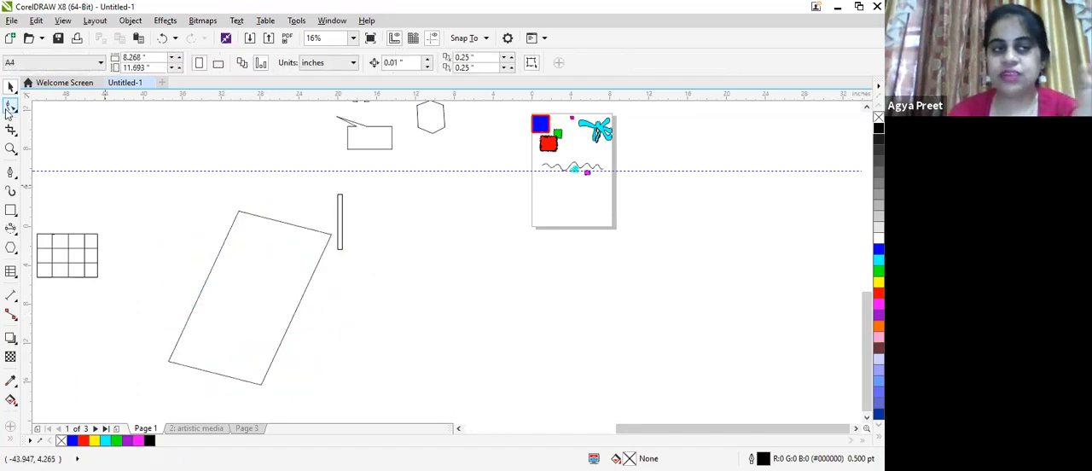
- Examine the shape-editing tools and the line and curve drawing tools, from Freehand to Smart Drawing
click(10, 108)
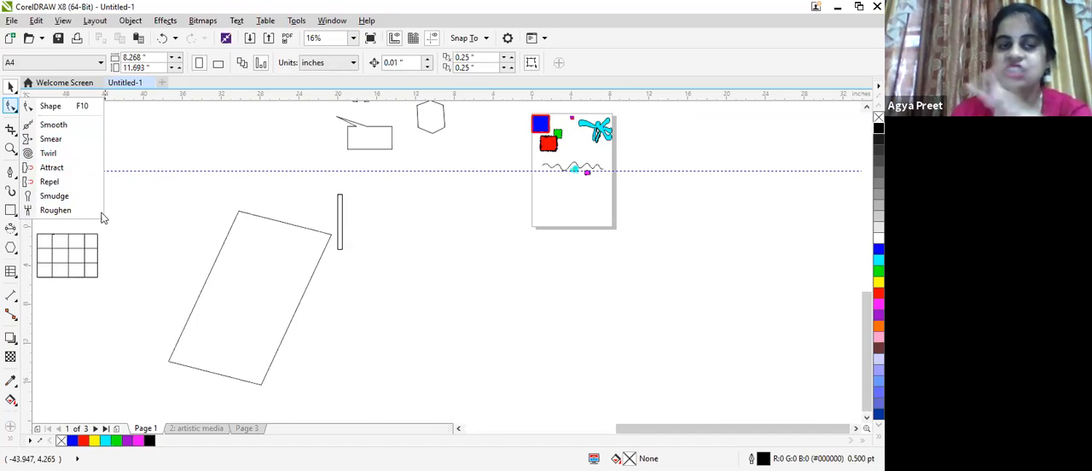
click(11, 173)
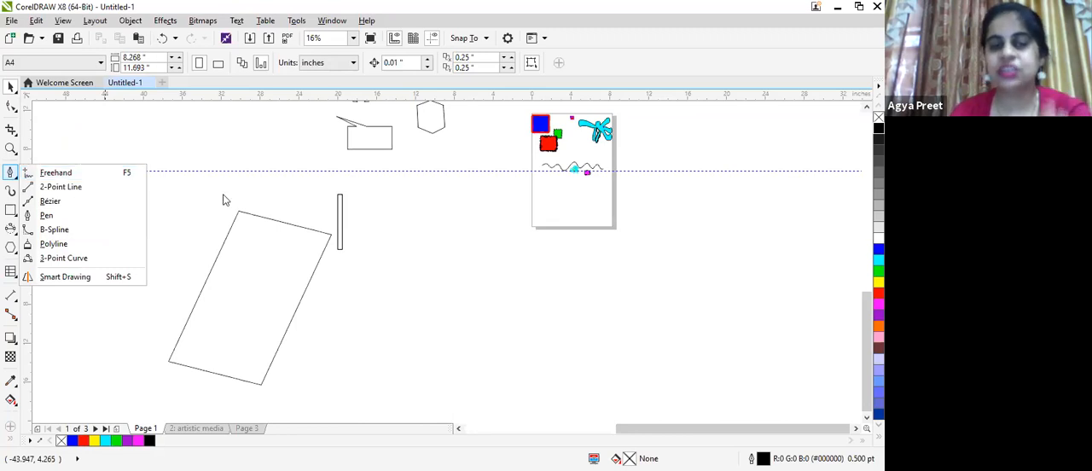
click(14, 184)
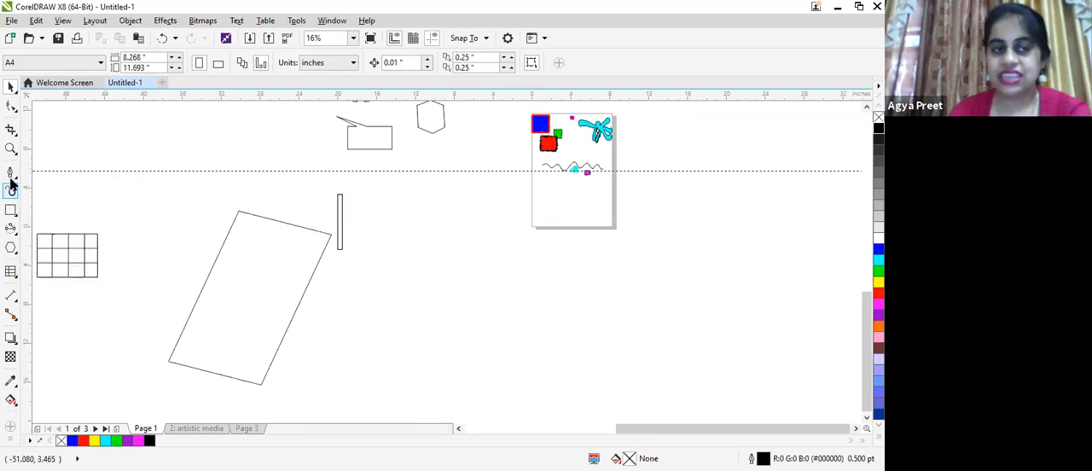
click(14, 176)
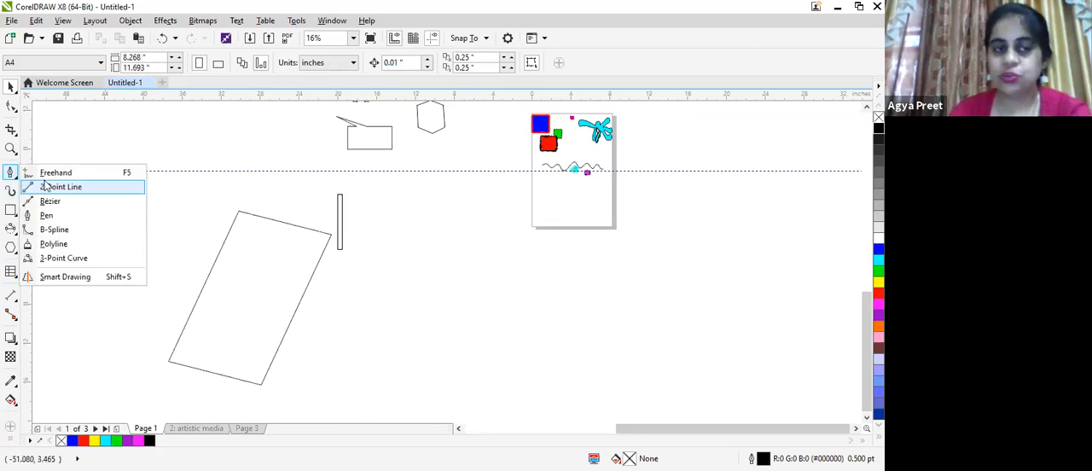
click(196, 196)
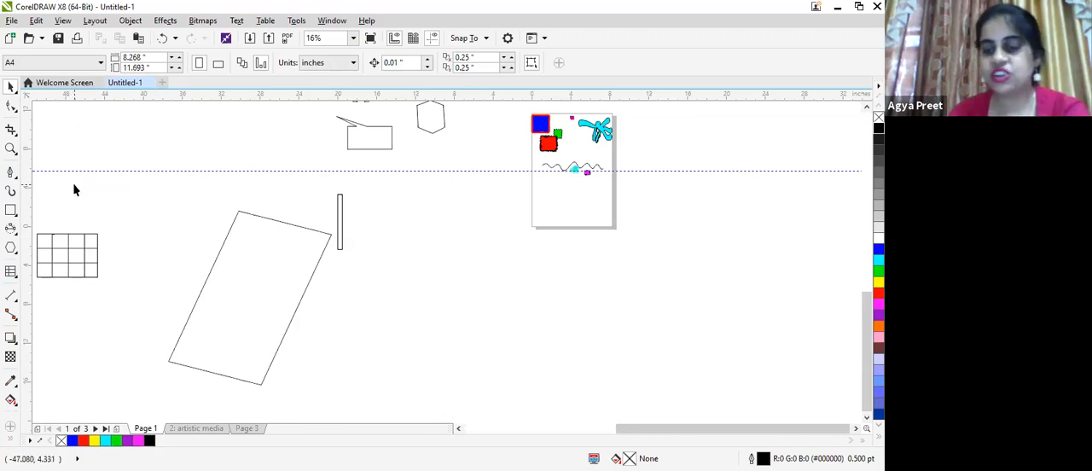
click(10, 209)
click(15, 177)
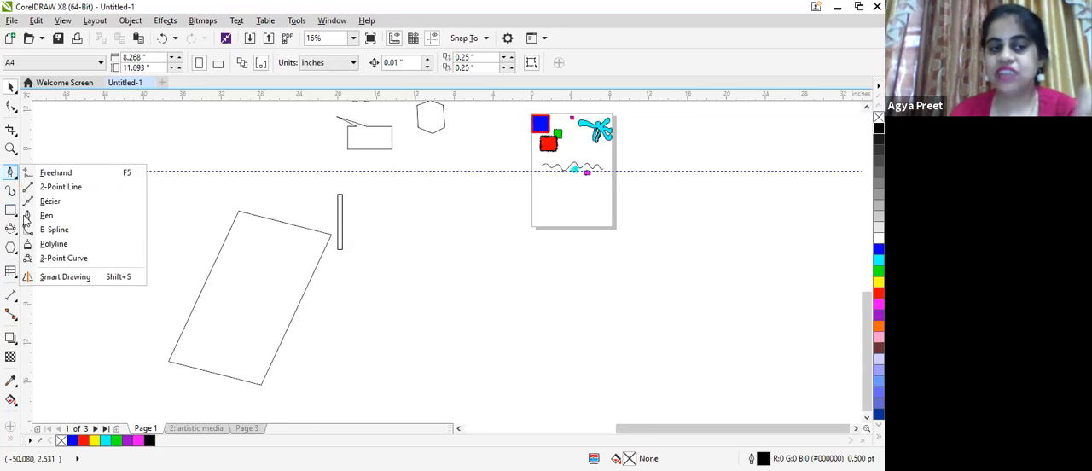
click(15, 214)
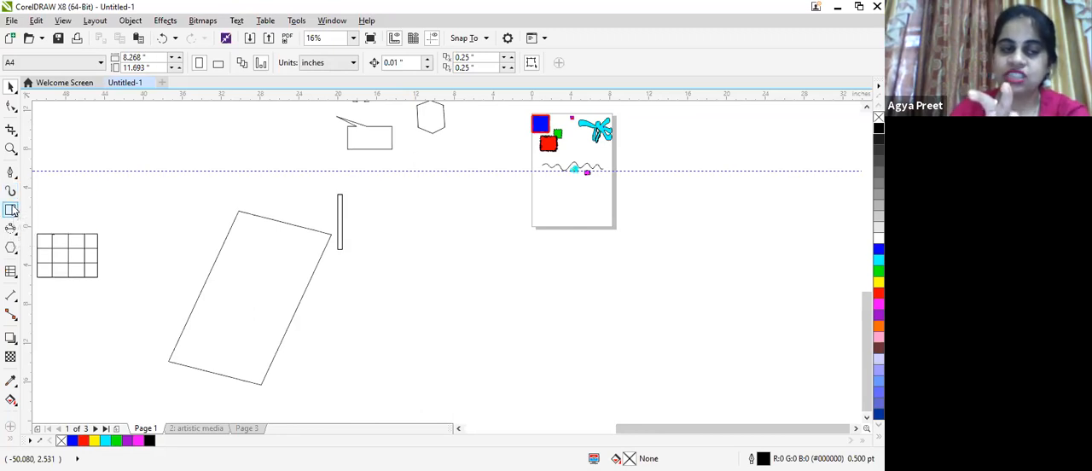
- Draw a rectangle about 13.9 by 10.3 inches, a small square, and a wide rectangle about 23.1 by 8.5 inches
click(11, 211)
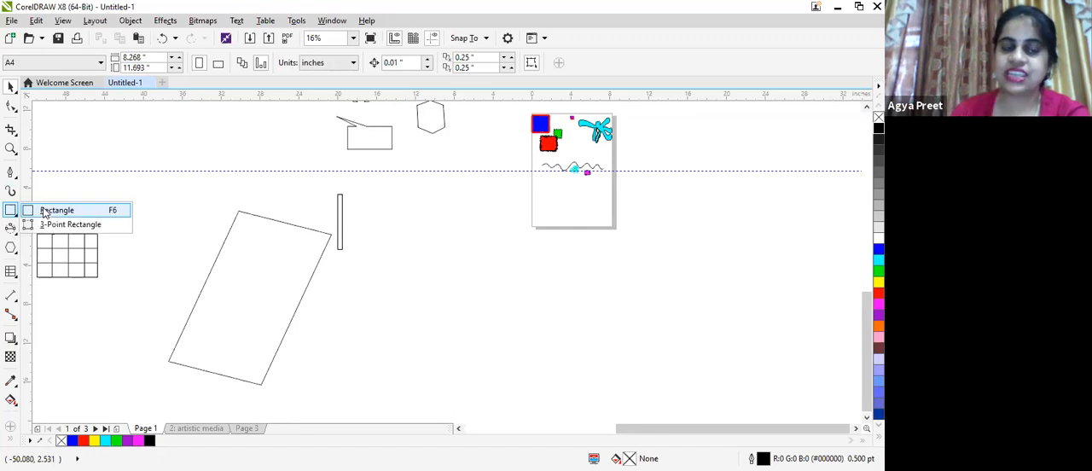
click(46, 211)
drag(92, 142, 235, 248)
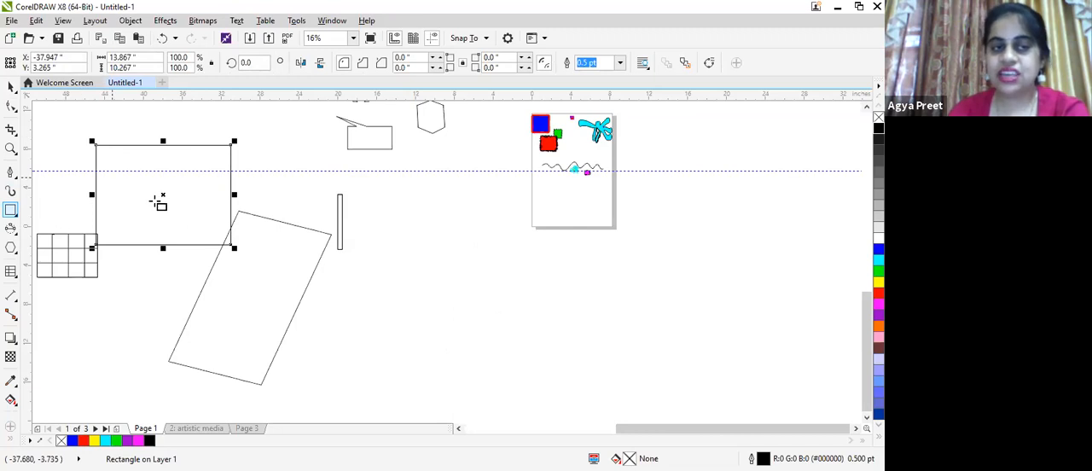
drag(384, 226, 527, 420)
mouse_move(528, 423)
mouse_down()
mouse_move(466, 281)
mouse_move(396, 176)
mouse_move(422, 188)
mouse_move(487, 278)
mouse_move(437, 212)
mouse_move(468, 198)
mouse_move(607, 344)
mouse_move(701, 270)
mouse_move(670, 392)
mouse_move(692, 281)
mouse_up()
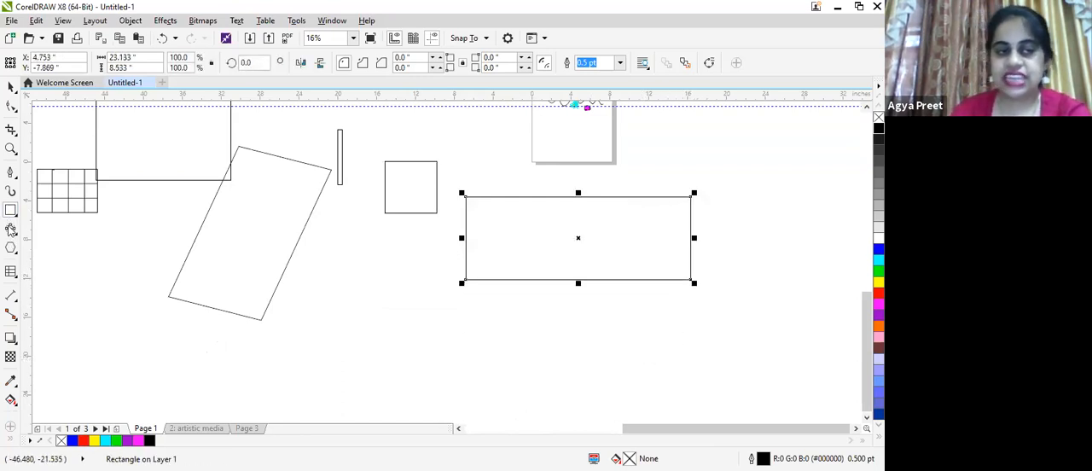
- Add the artistic text "stay home" below the rectangles and enlarge it to about 32.1 by 6.2 inches
click(10, 254)
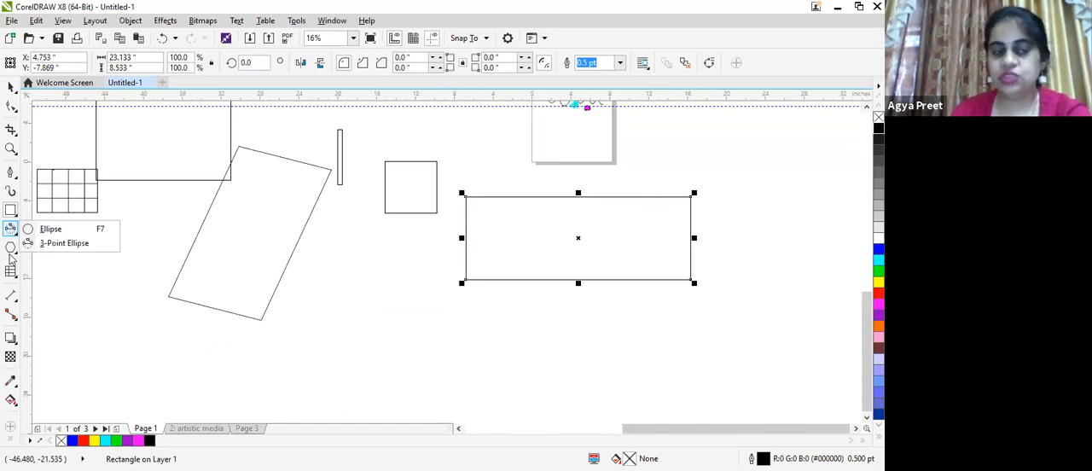
click(10, 252)
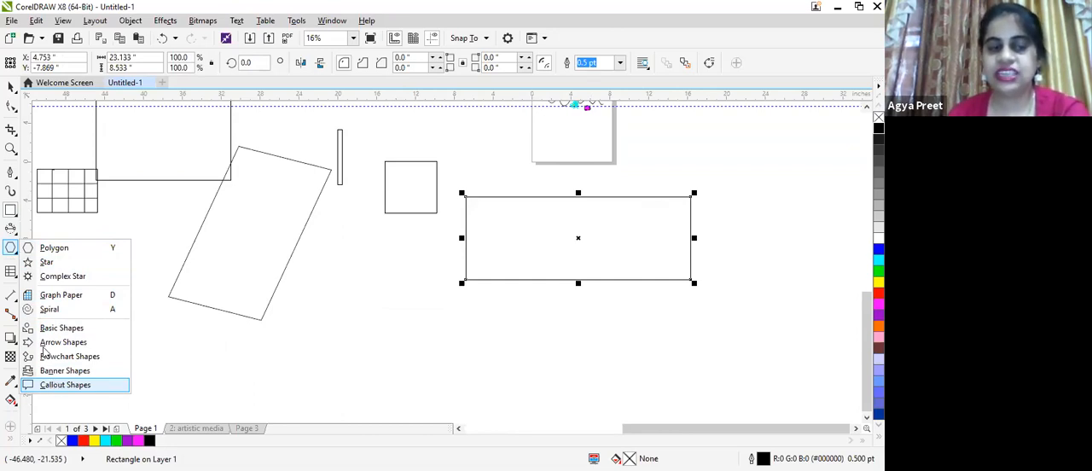
click(11, 282)
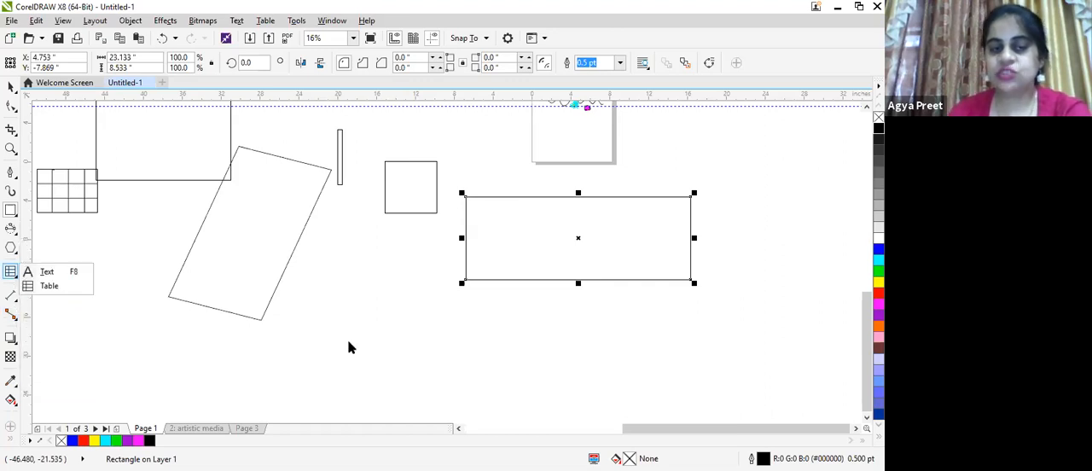
click(58, 275)
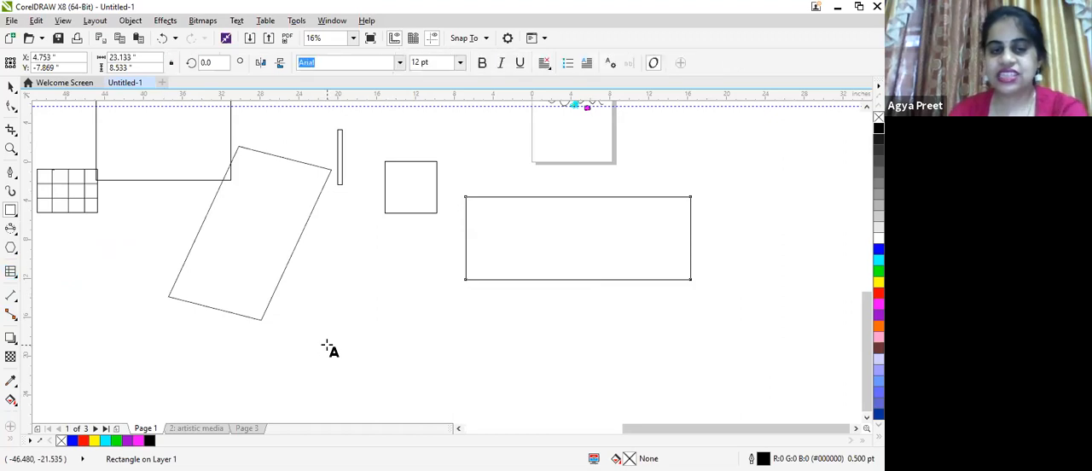
click(327, 345)
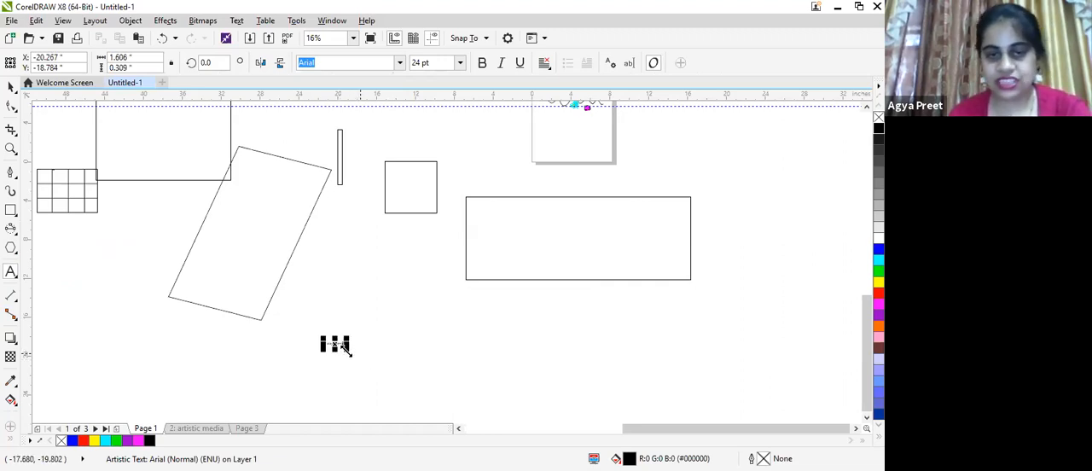
drag(461, 379, 645, 406)
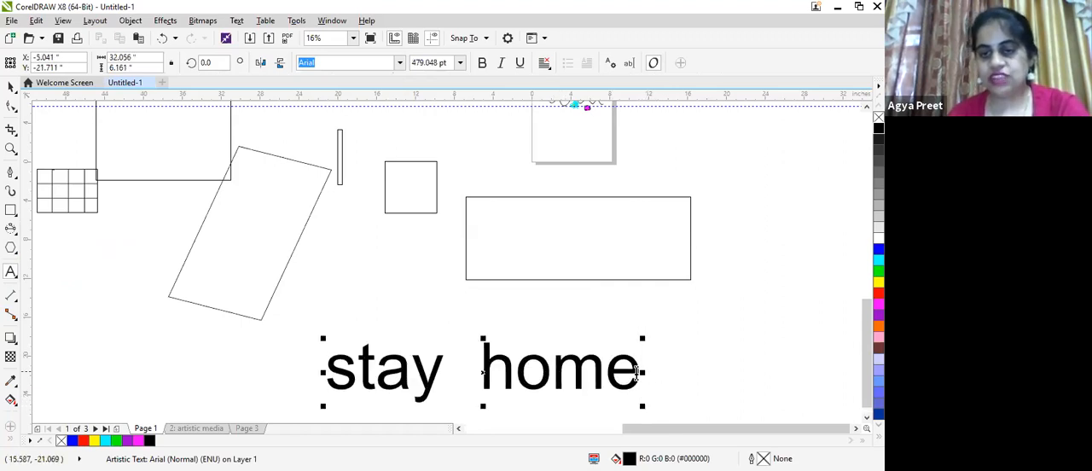
- Add a second line reading "stay safe" to the "stay home" text
scroll(660, 378, down, 2)
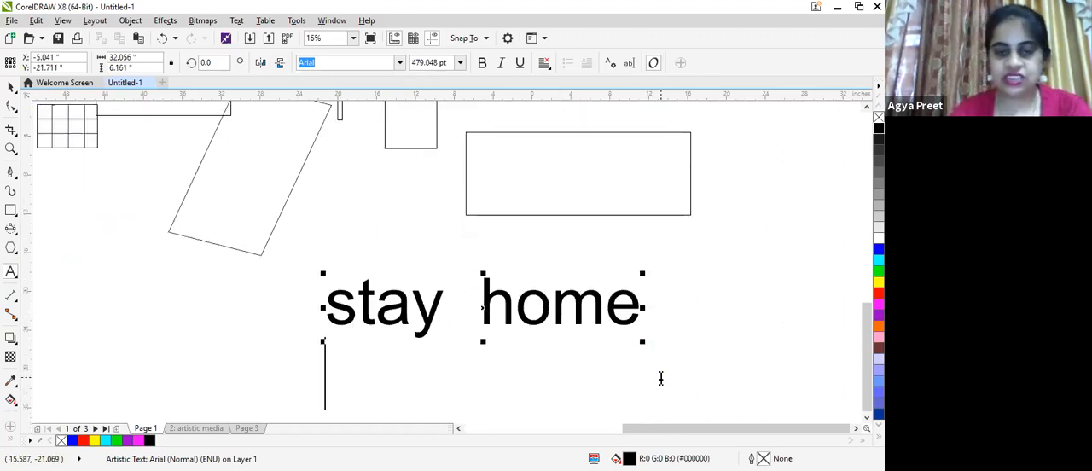
key(Return)
text(stay s)
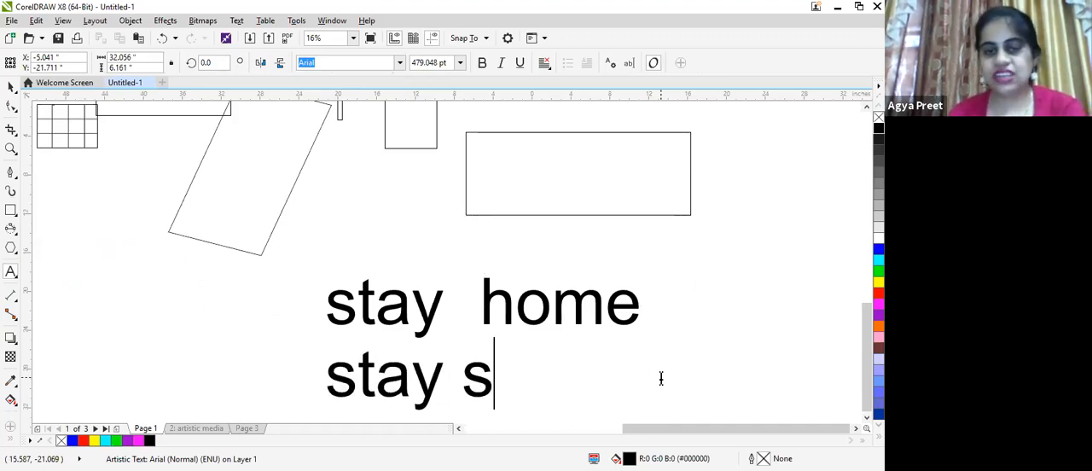
text(afe)
- Fill both lines of the "stay home stay safe" text with yellow and give them a cyan outline
drag(329, 302, 680, 355)
click(879, 282)
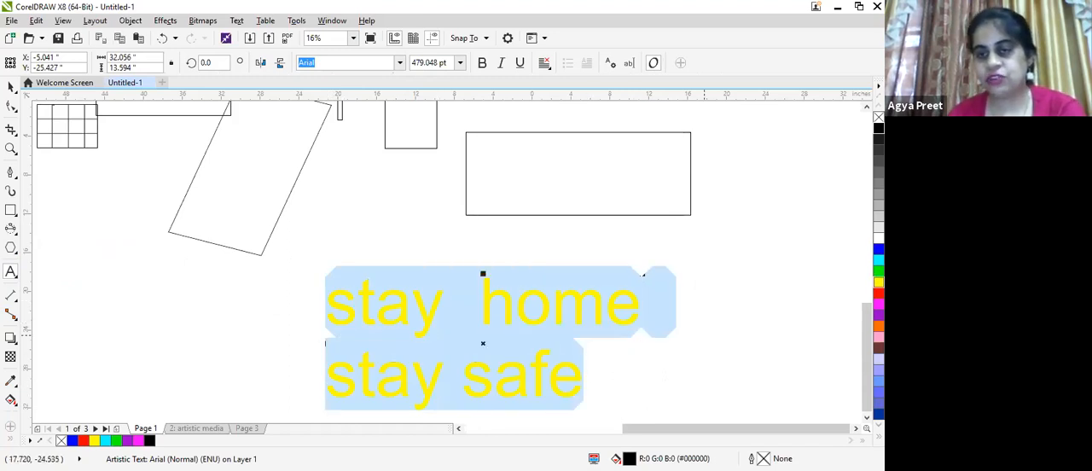
right_click(879, 261)
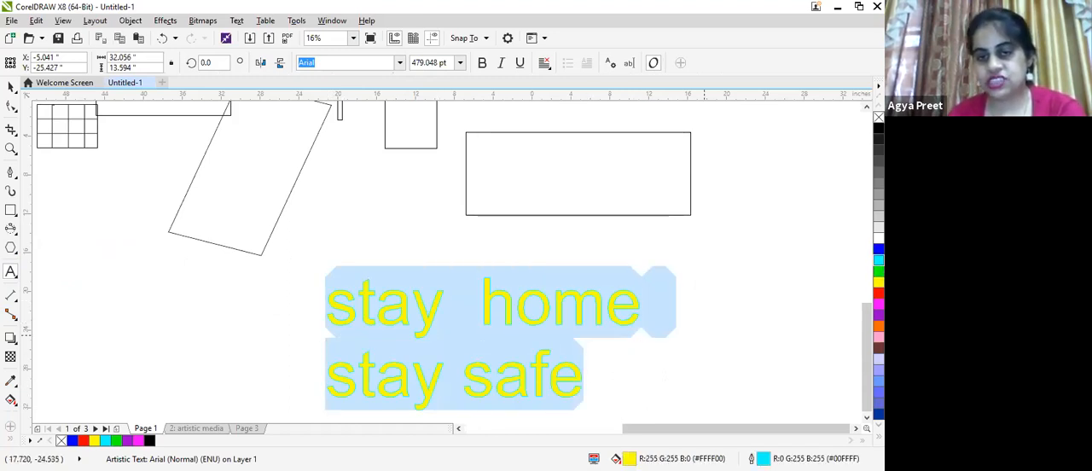
scroll(585, 378, up, 1)
click(534, 405)
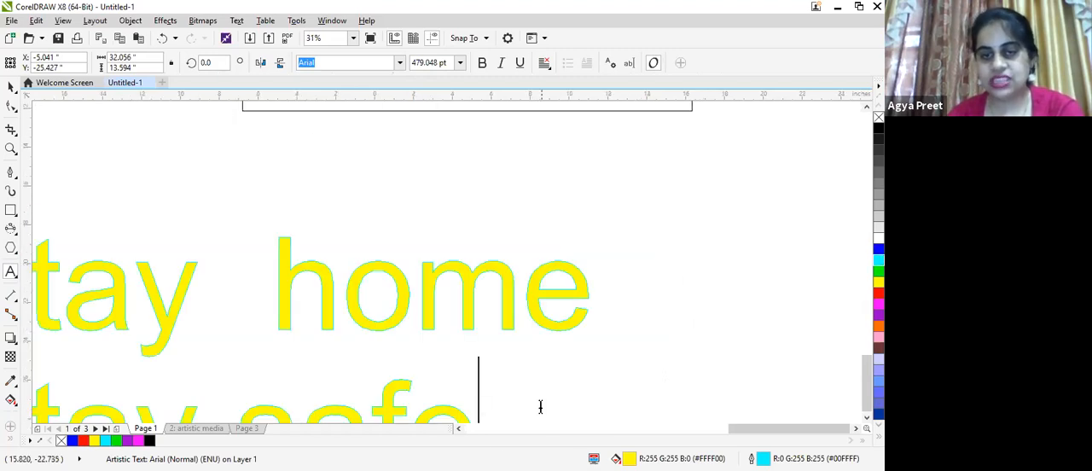
scroll(214, 276, down, 2)
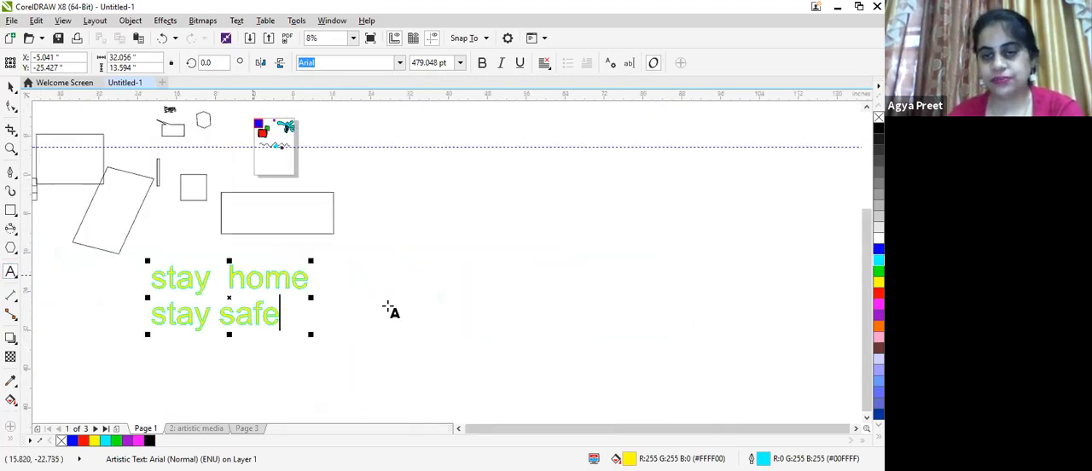
scroll(387, 310, up, 2)
scroll(487, 293, down, 1)
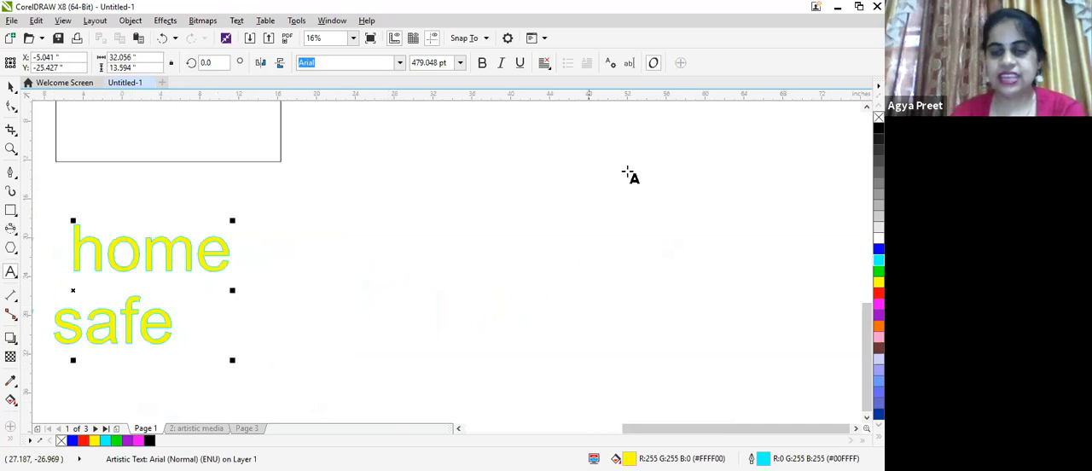